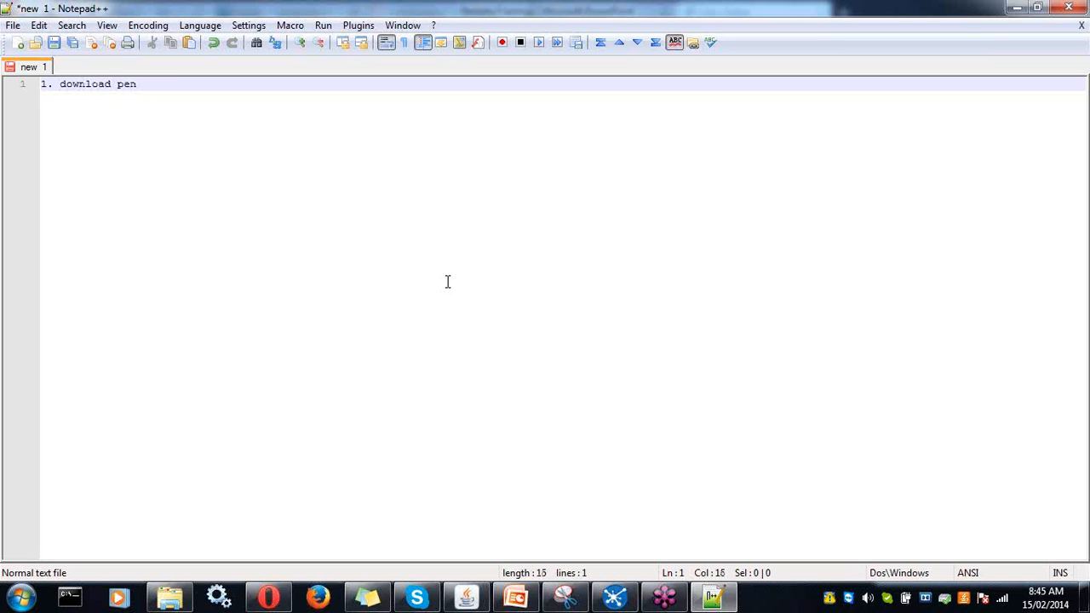
- Write '1. download pentaho software' as the first note line, fixing the typo
text(d pentaho softare)
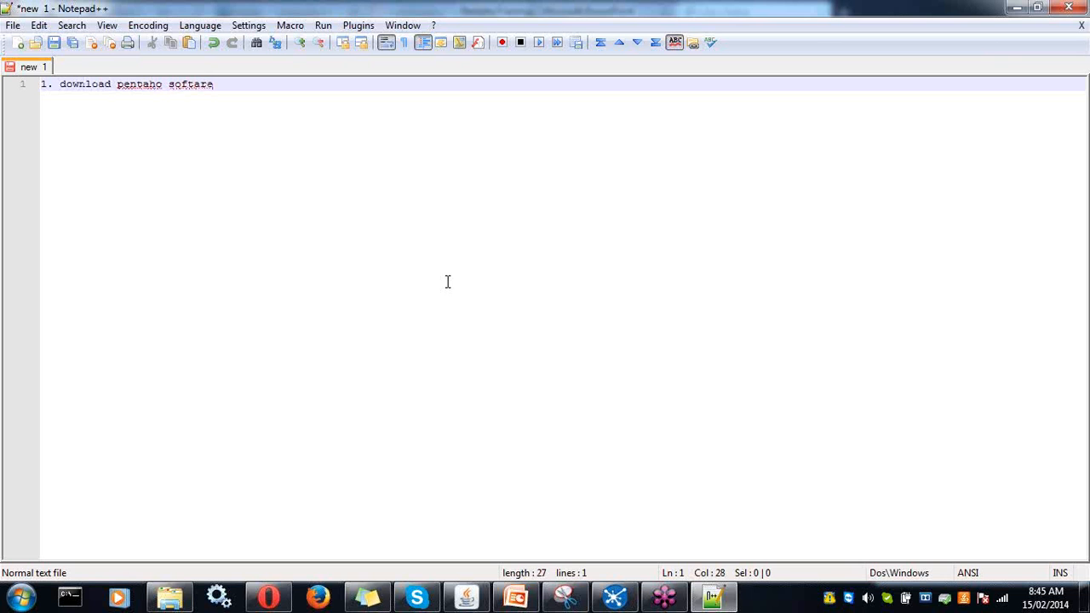
key(BackSpace)
- Bring up the Pentaho Business Analytics SourceForge files page in Opera
click(268, 596)
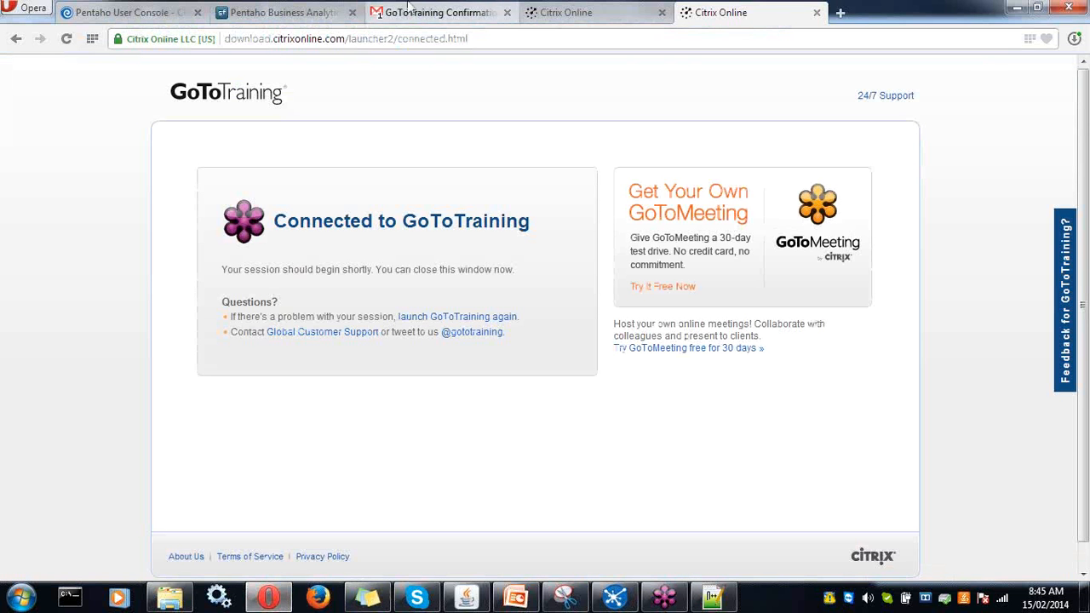
click(306, 13)
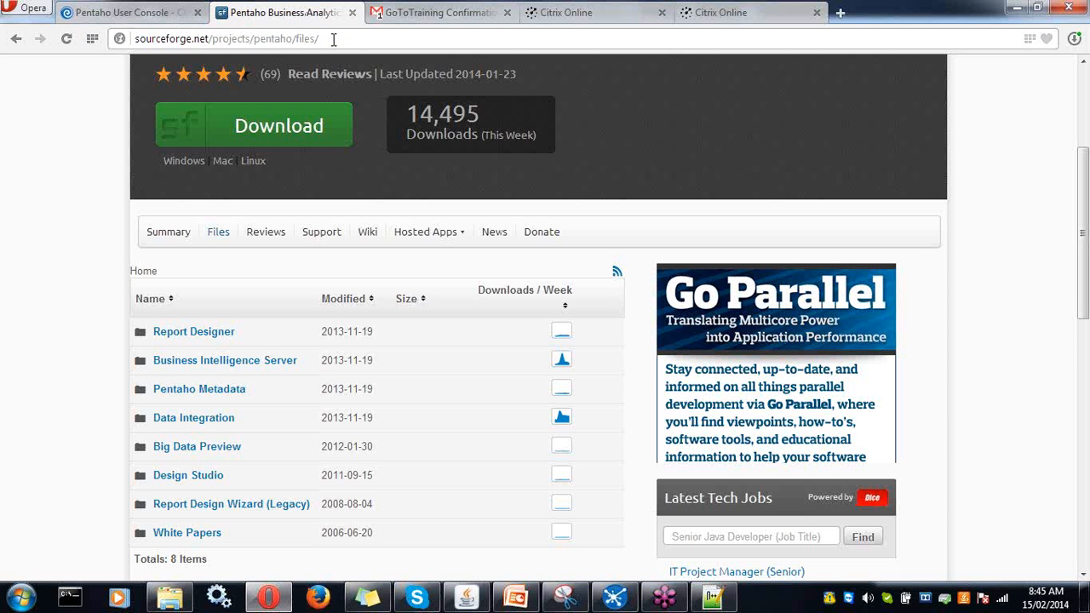
drag(338, 39, 206, 36)
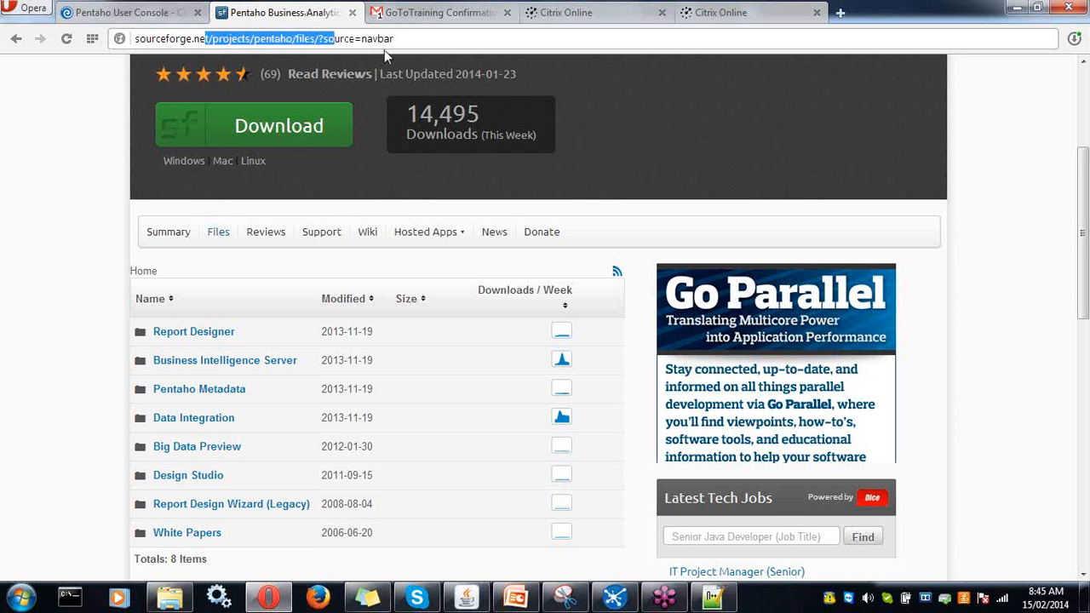
click(402, 39)
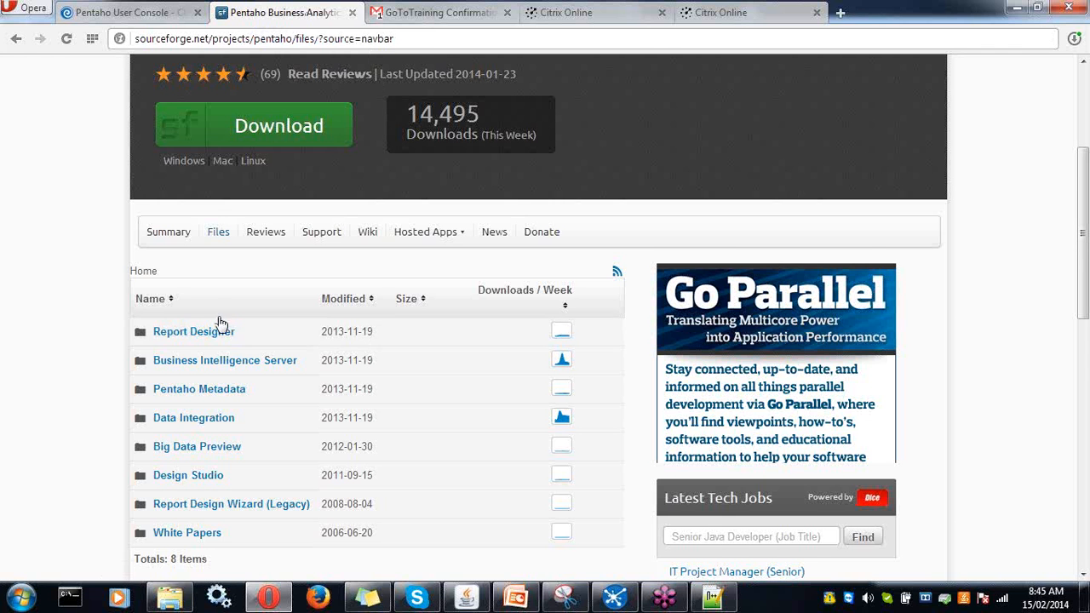
scroll(218, 324, down, 1)
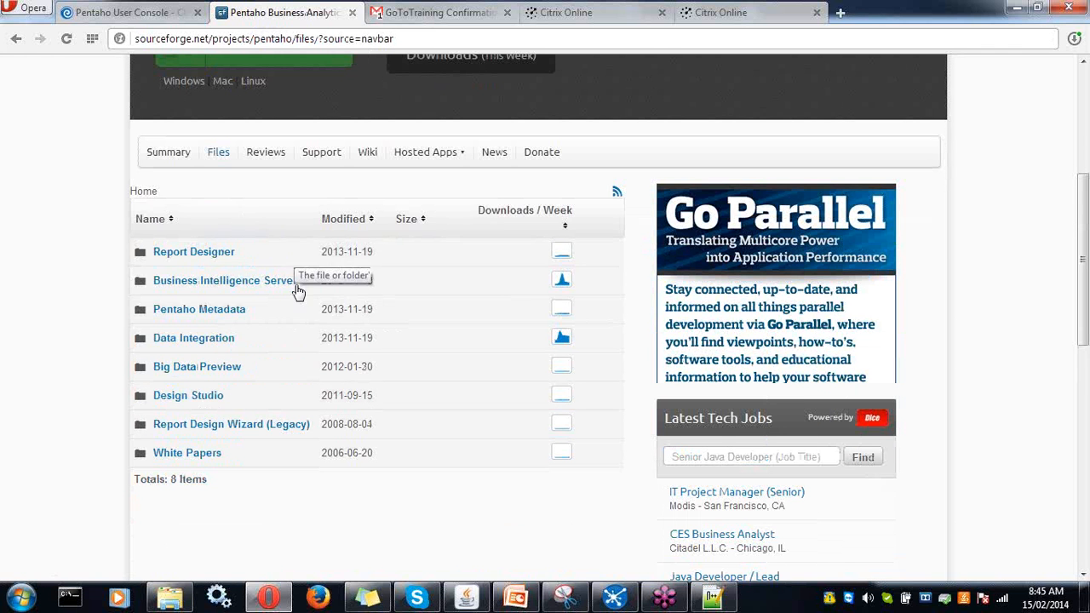
- Browse the Business Intelligence Server folder's files, then return to the Pentaho files list
click(228, 289)
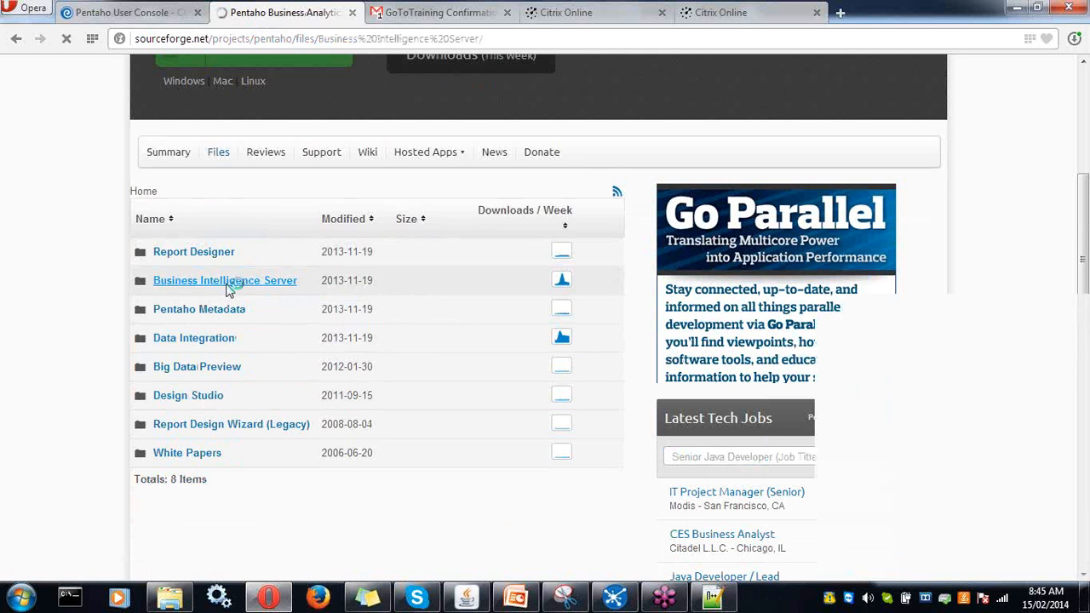
scroll(228, 289, down, 4)
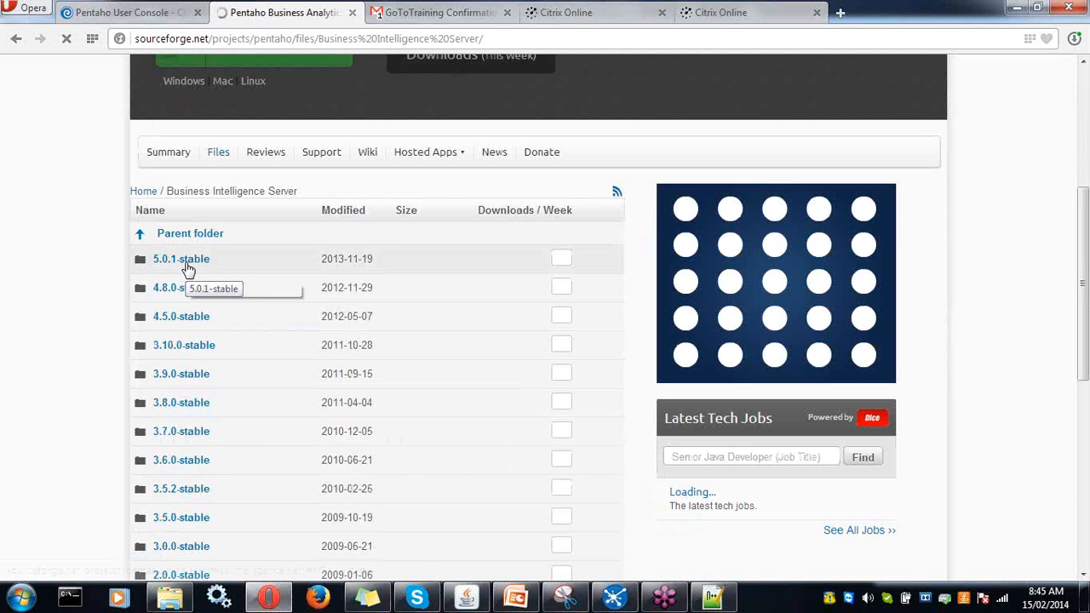
scroll(177, 483, down, 1)
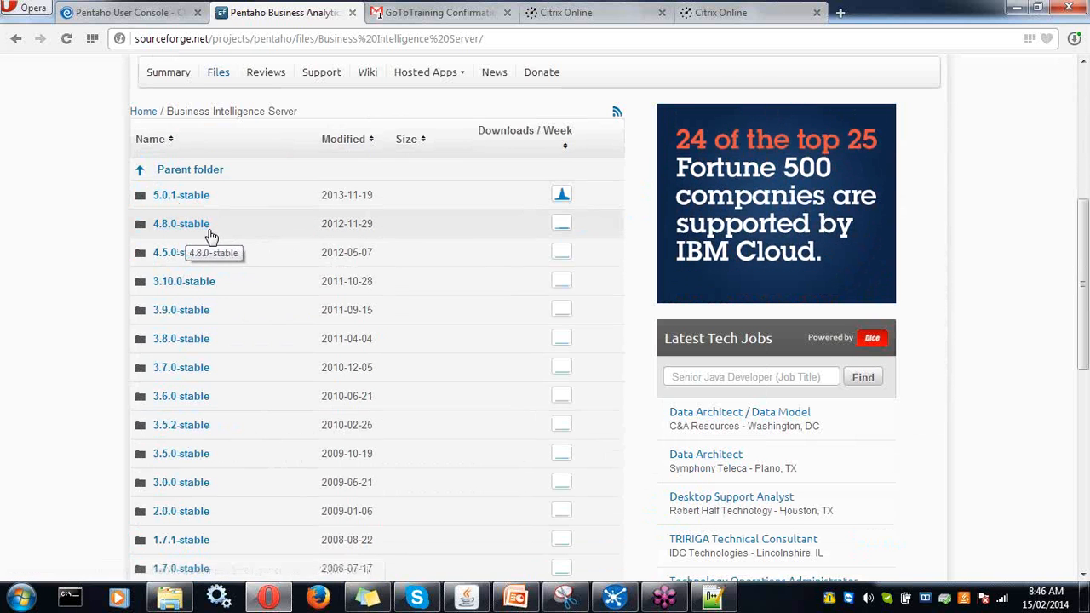
scroll(206, 249, up, 2)
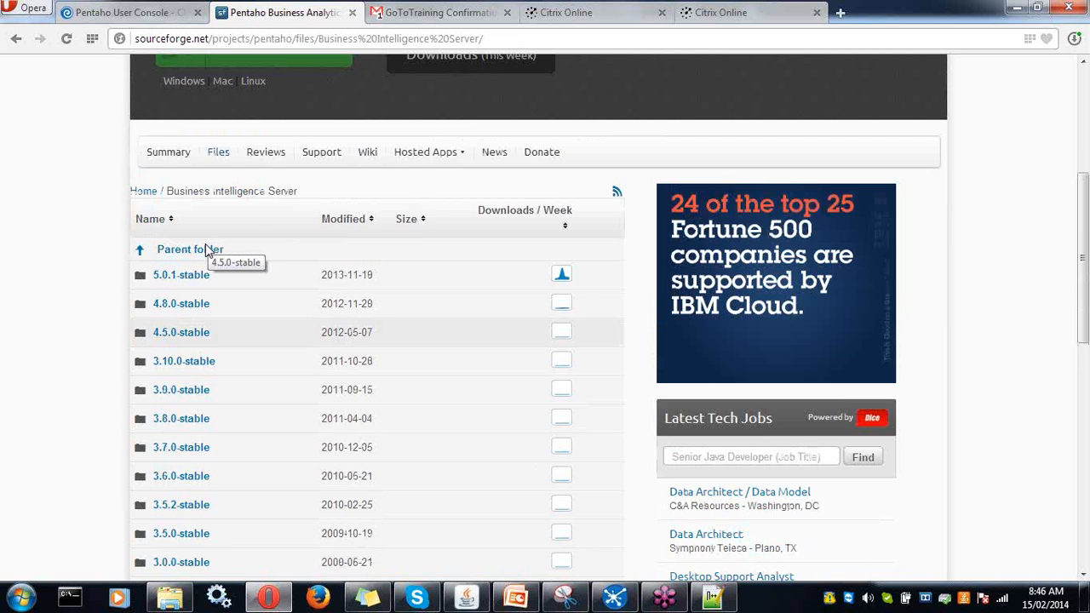
click(17, 39)
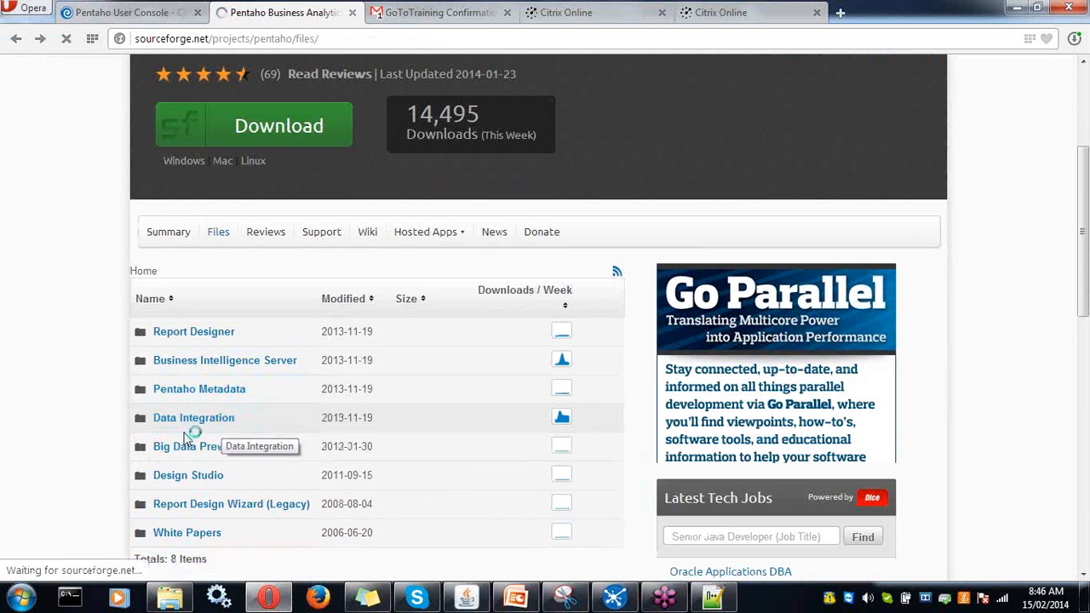
- Look through the Data Integration and Report Designer folders, returning to the list each time
click(214, 422)
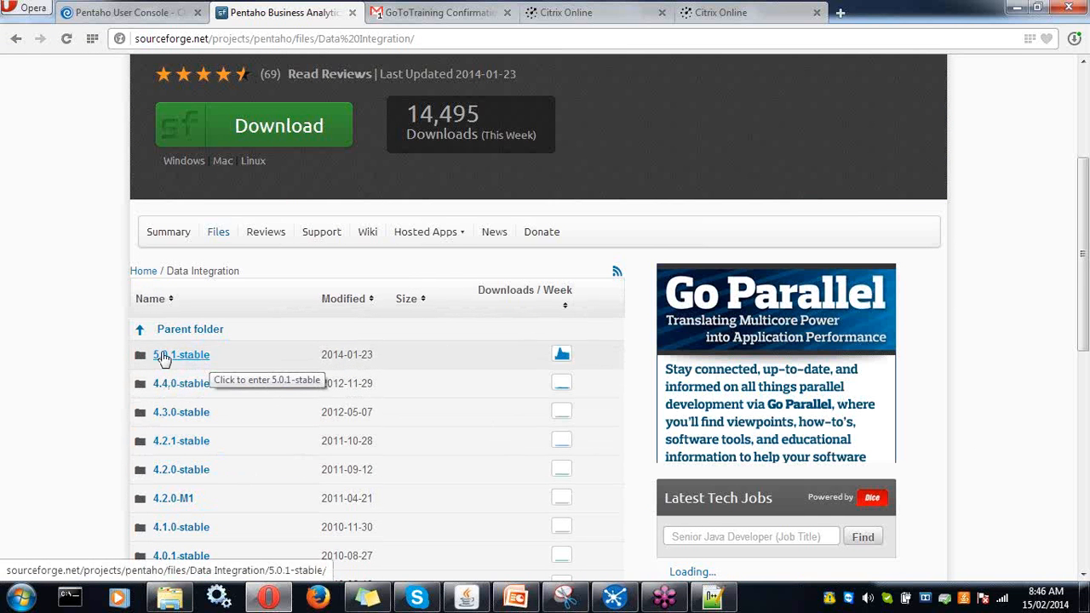
click(17, 39)
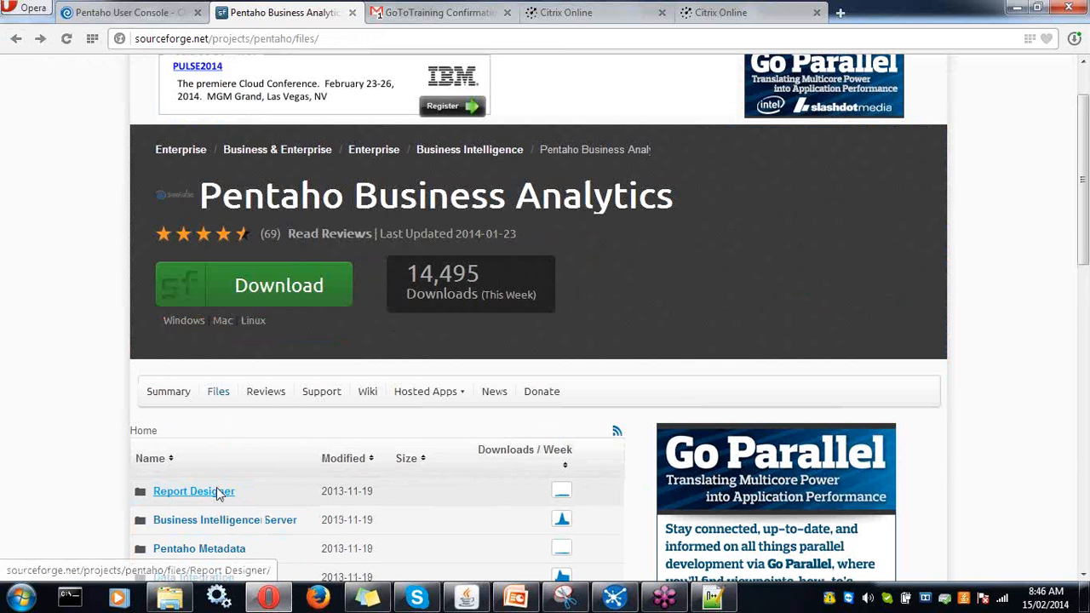
click(219, 491)
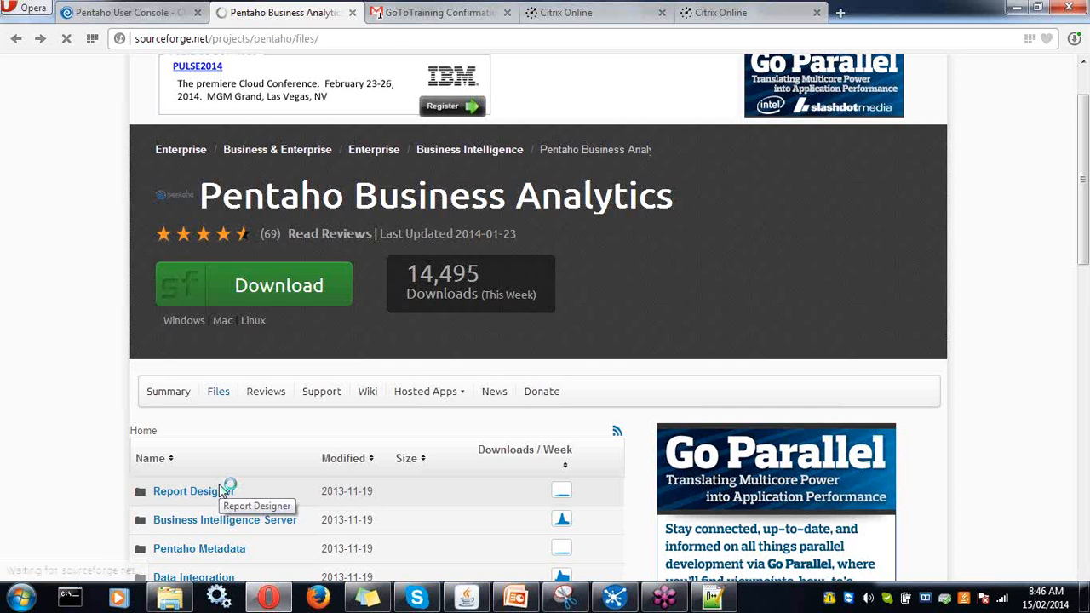
scroll(266, 473, down, 3)
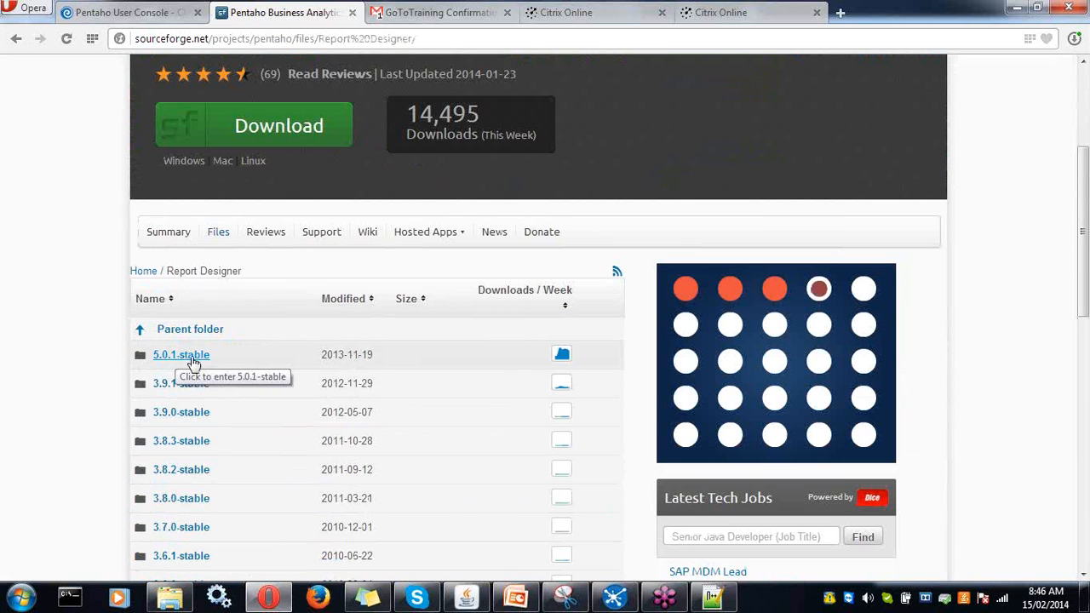
click(16, 38)
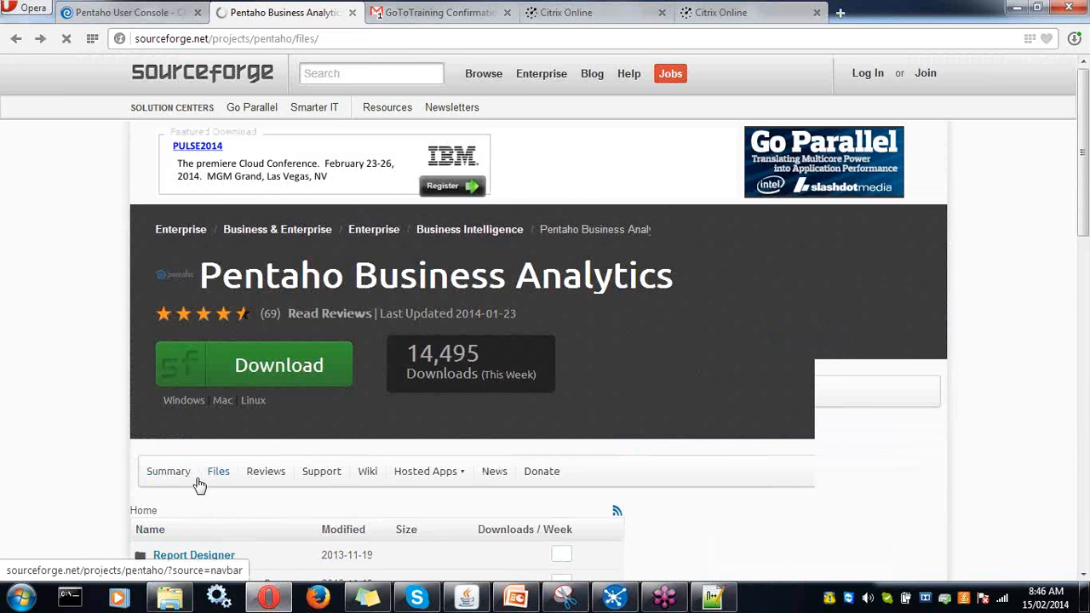
scroll(198, 484, down, 2)
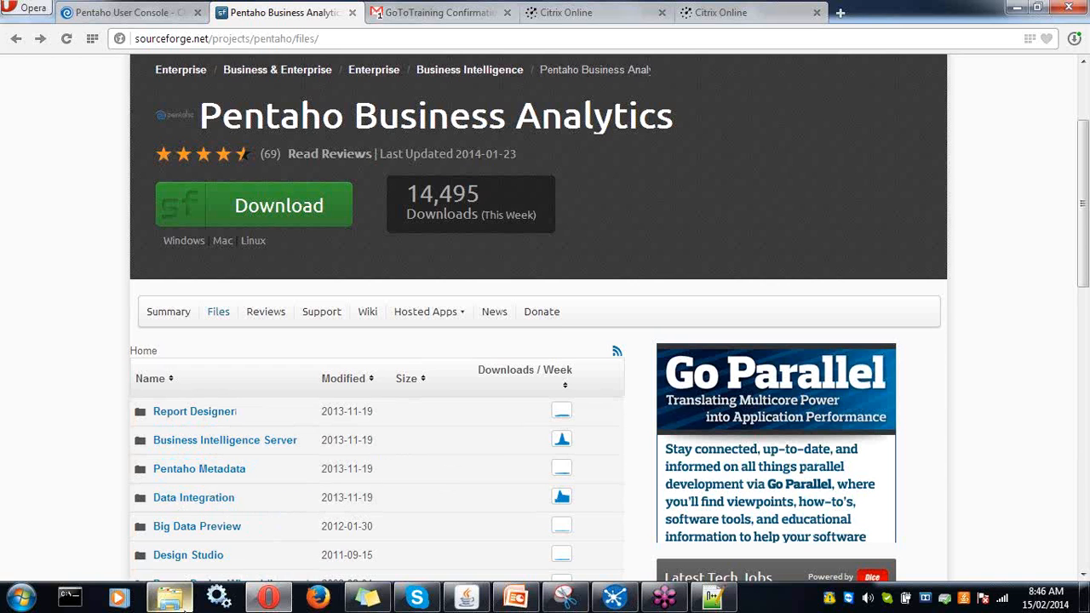
- Check the downloaded Pentaho packages in D:\Softwares\pentaho-5, then return to the notes
mouse_move(187, 603)
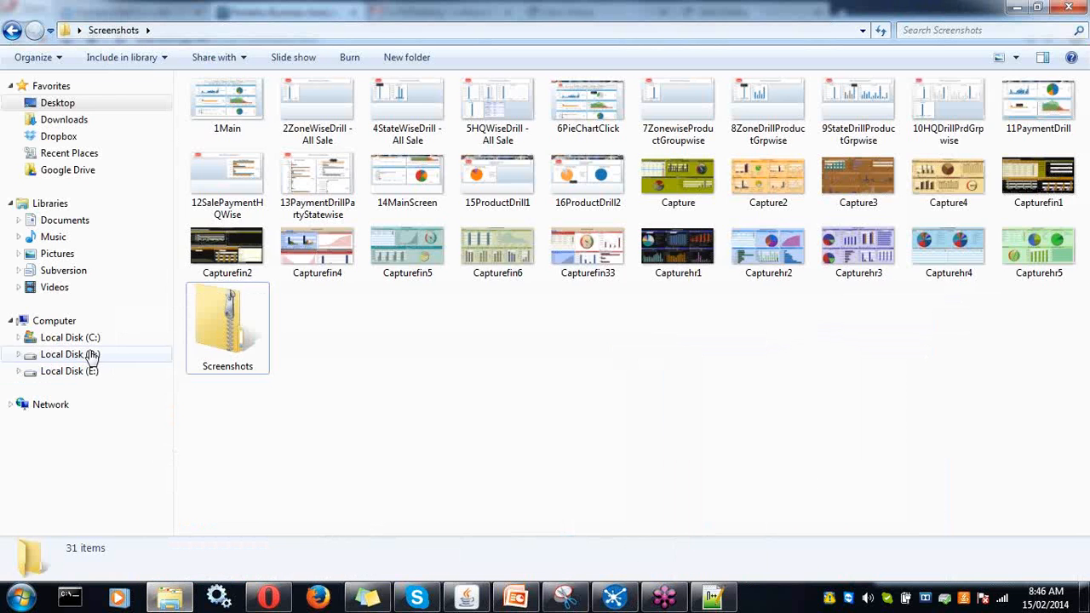
click(91, 355)
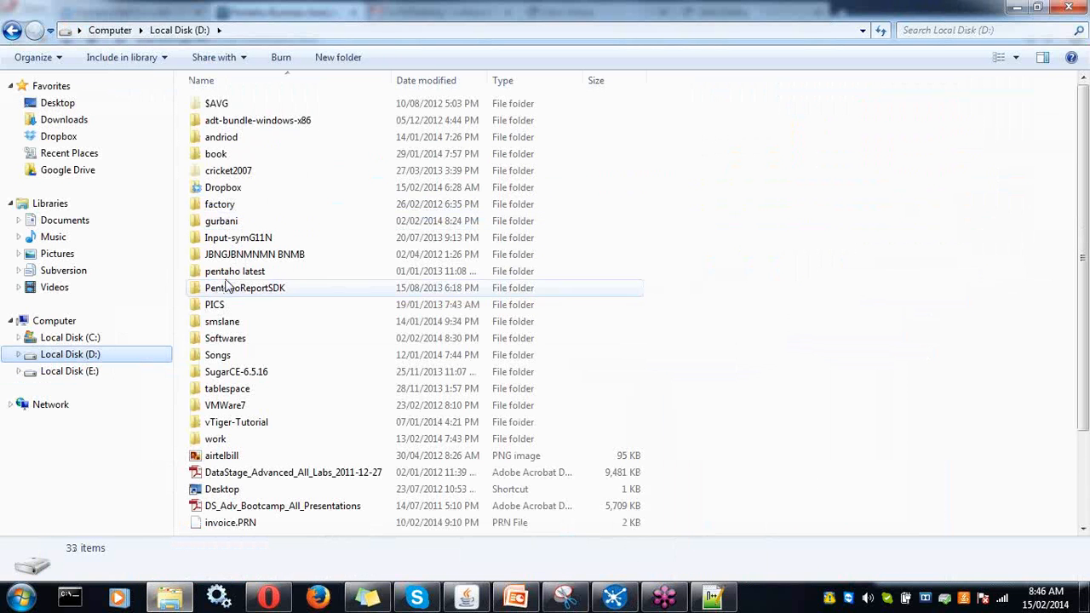
double_click(225, 338)
double_click(247, 223)
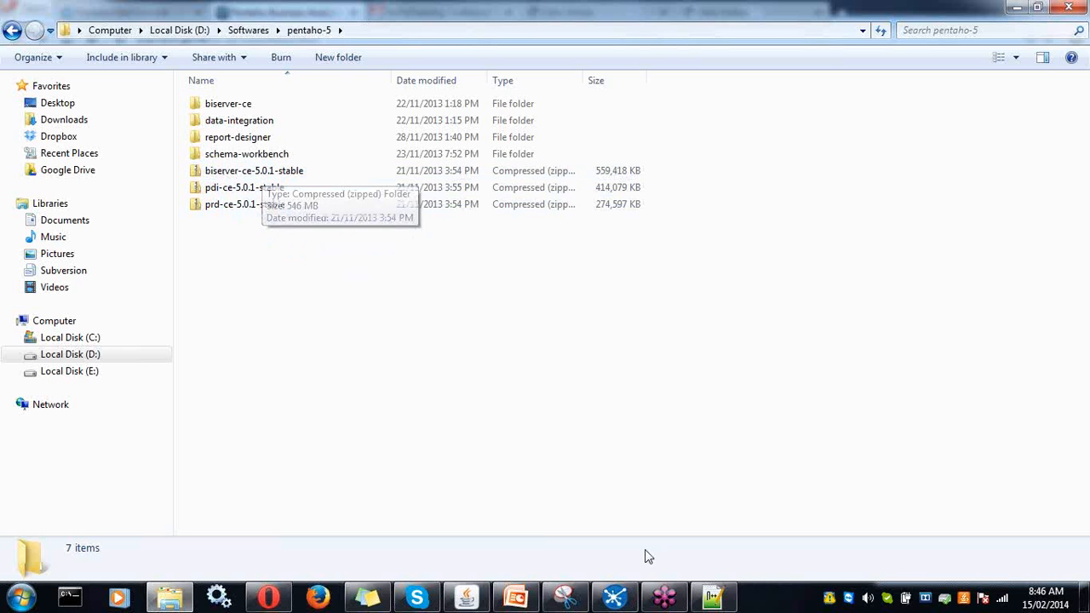
click(712, 601)
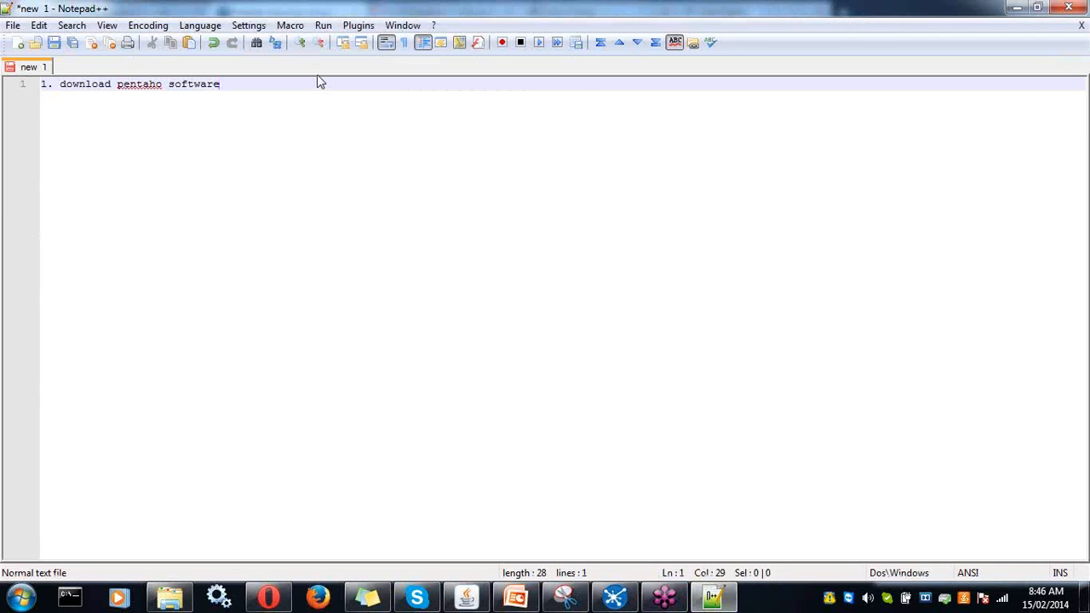
- Add 'java_home env variable set in' as the third note line, correcting typos
key(Return)
key(Return)
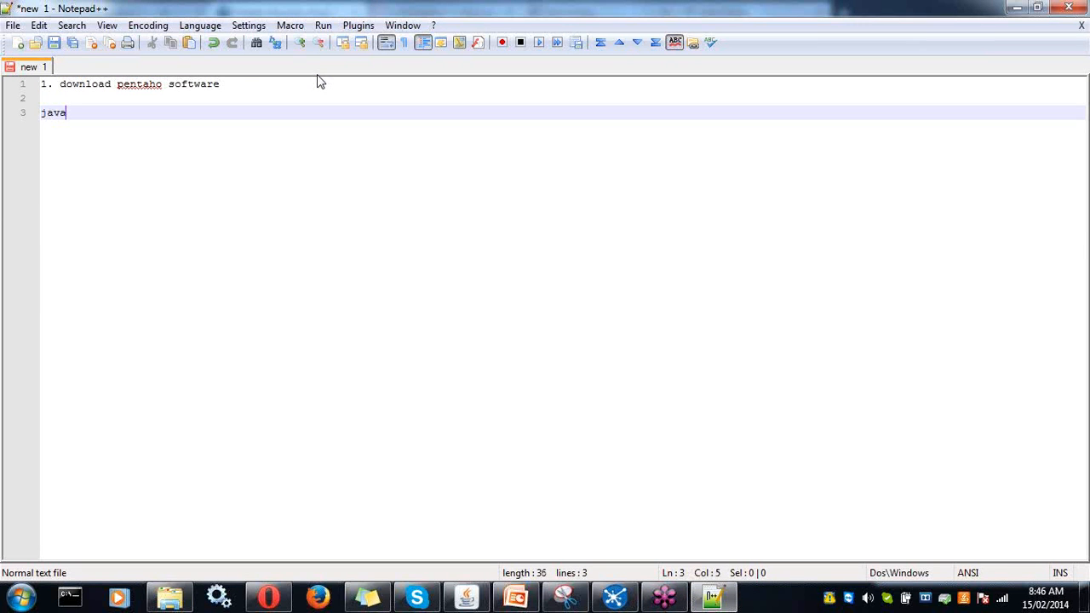
text(java_home env v)
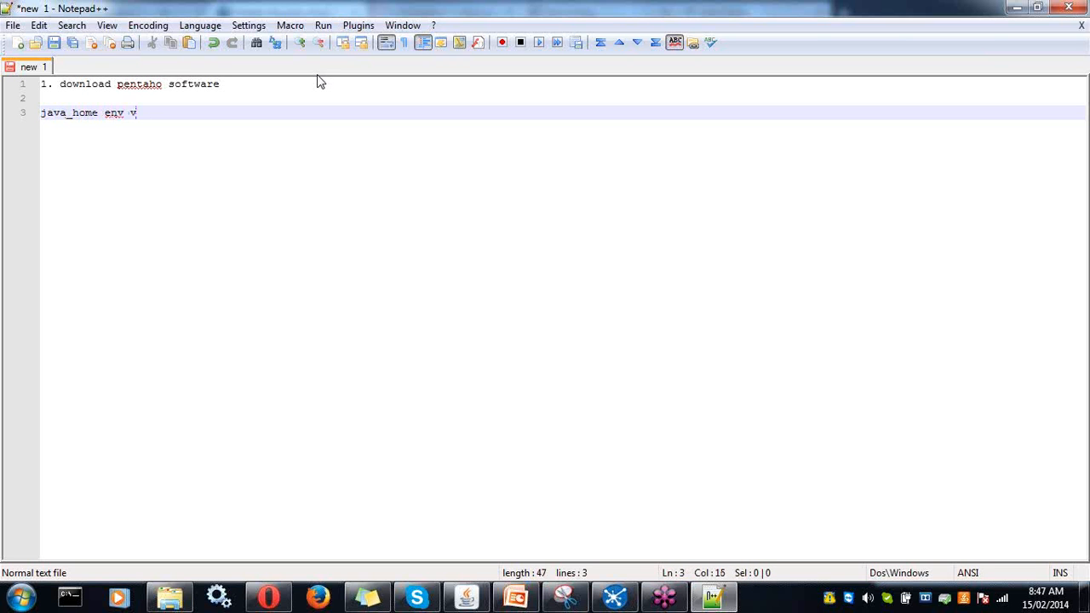
text(ariebl)
text(n)
key(BackSpace)
- Open the System information page from the Windows Control Panel
click(32, 601)
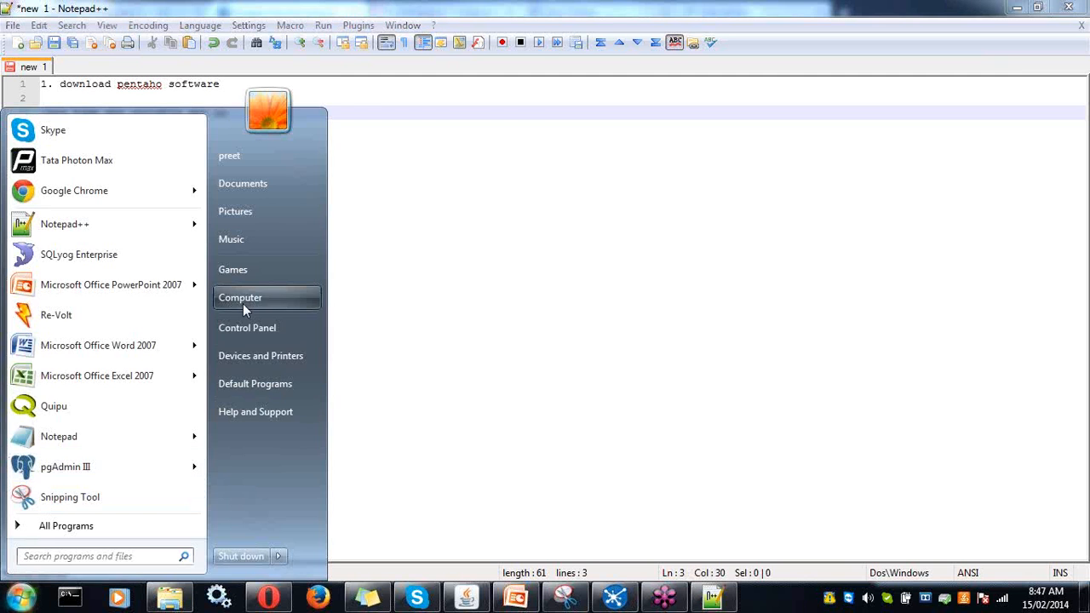
click(242, 299)
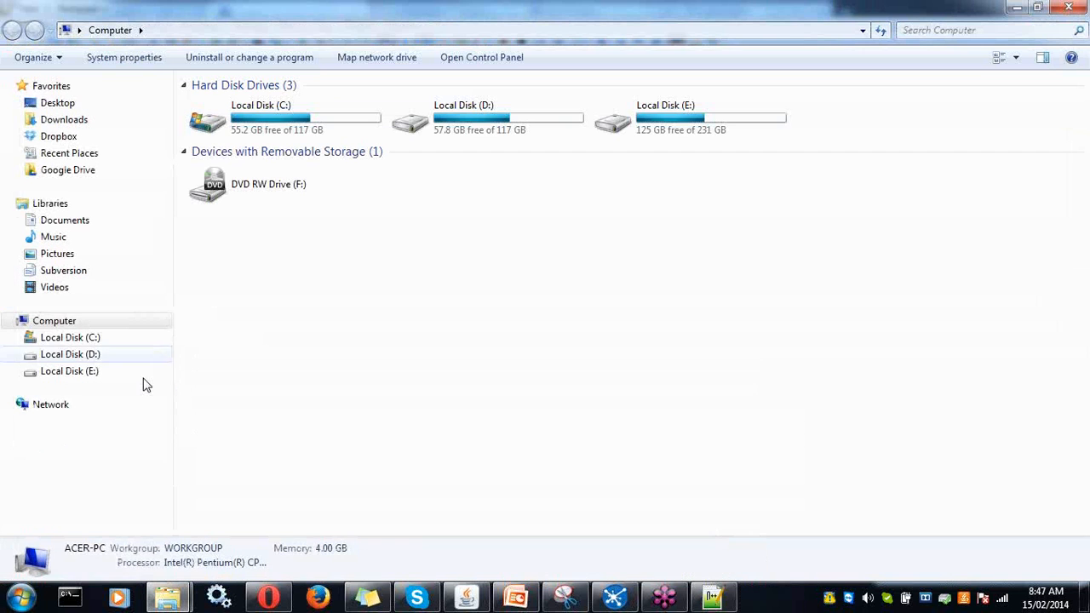
click(21, 598)
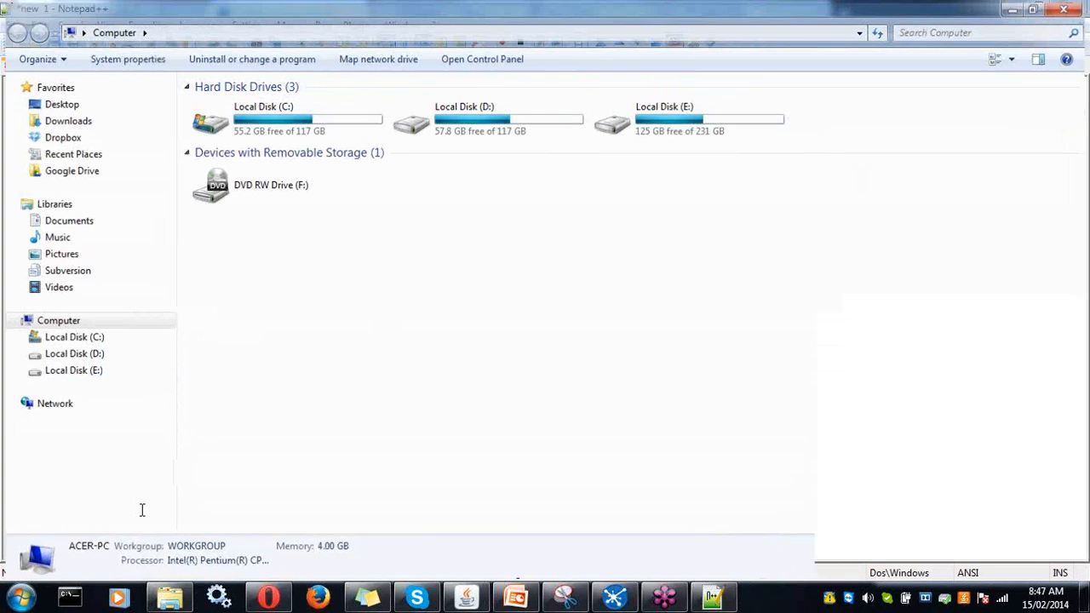
click(263, 441)
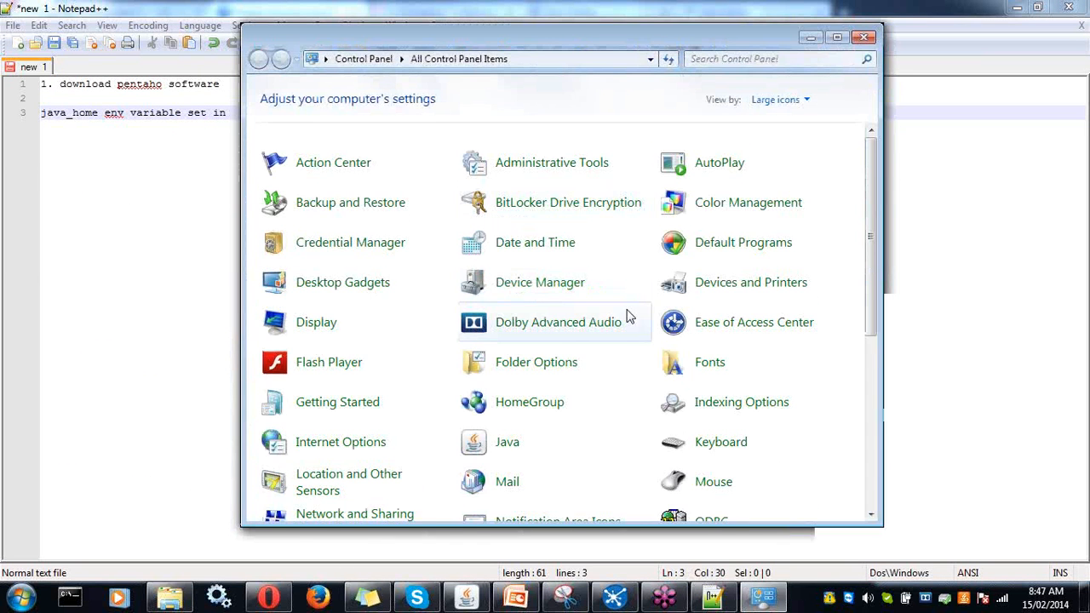
scroll(499, 443, down, 3)
scroll(596, 468, down, 6)
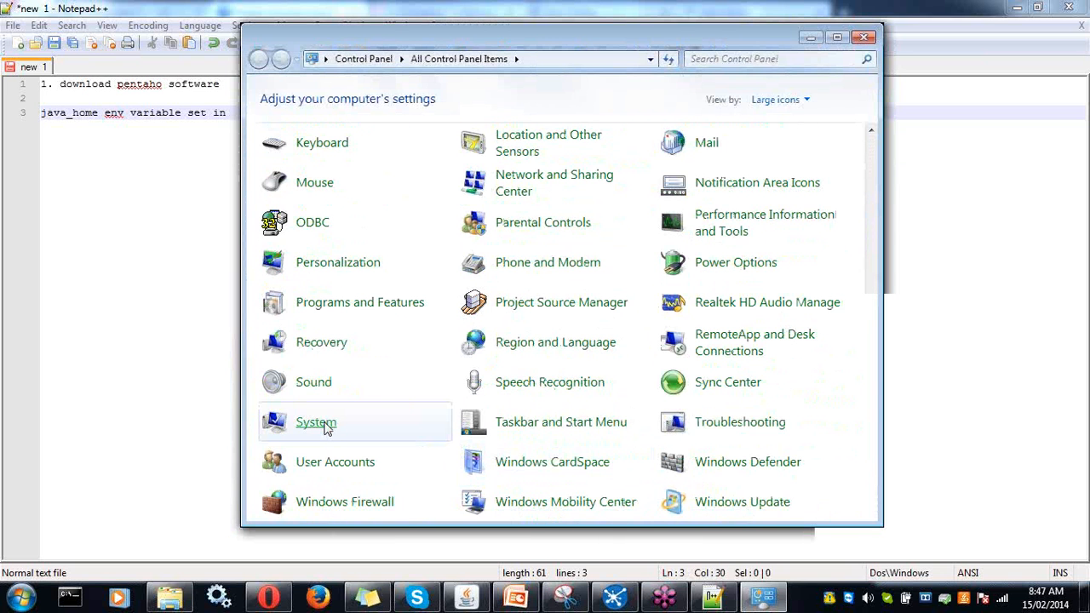
click(328, 427)
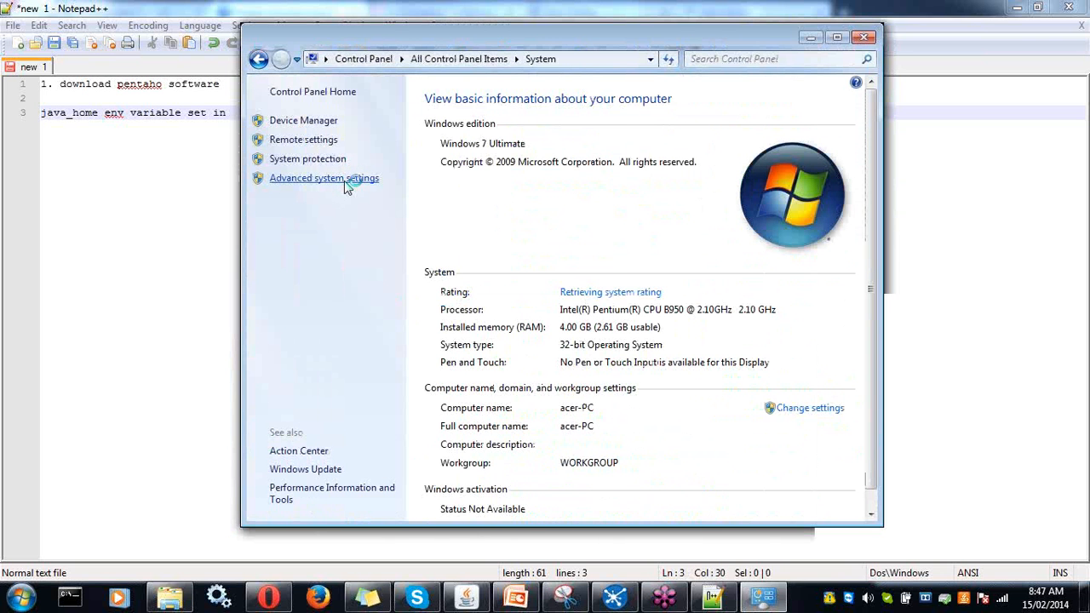
- Verify JAVA_HOME is C:\Program Files\Java\jdk1.7.0_15 in Environment Variables, then close the system windows
click(346, 182)
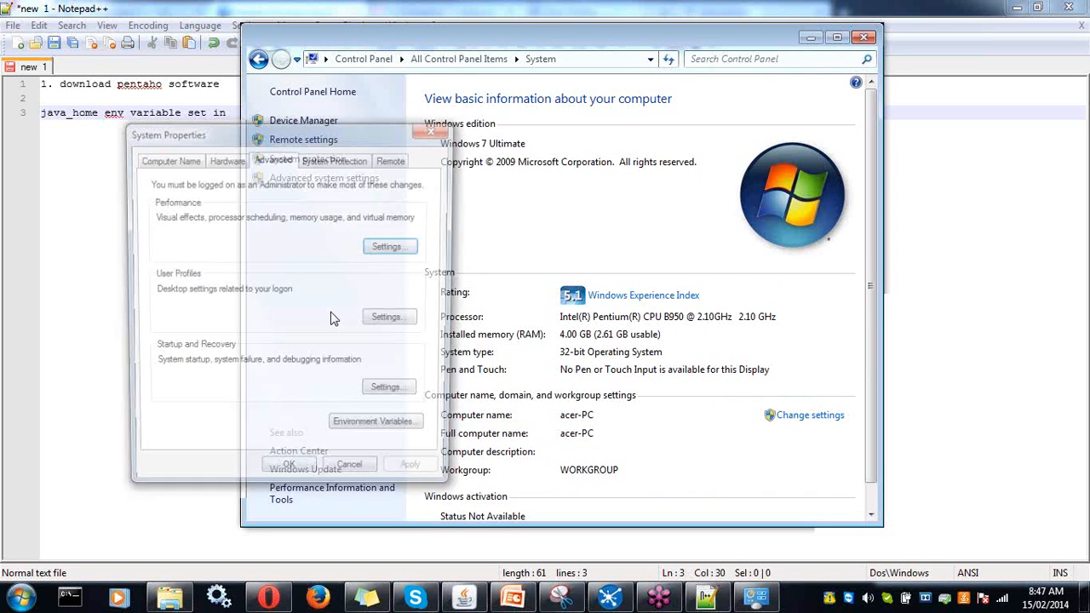
click(379, 420)
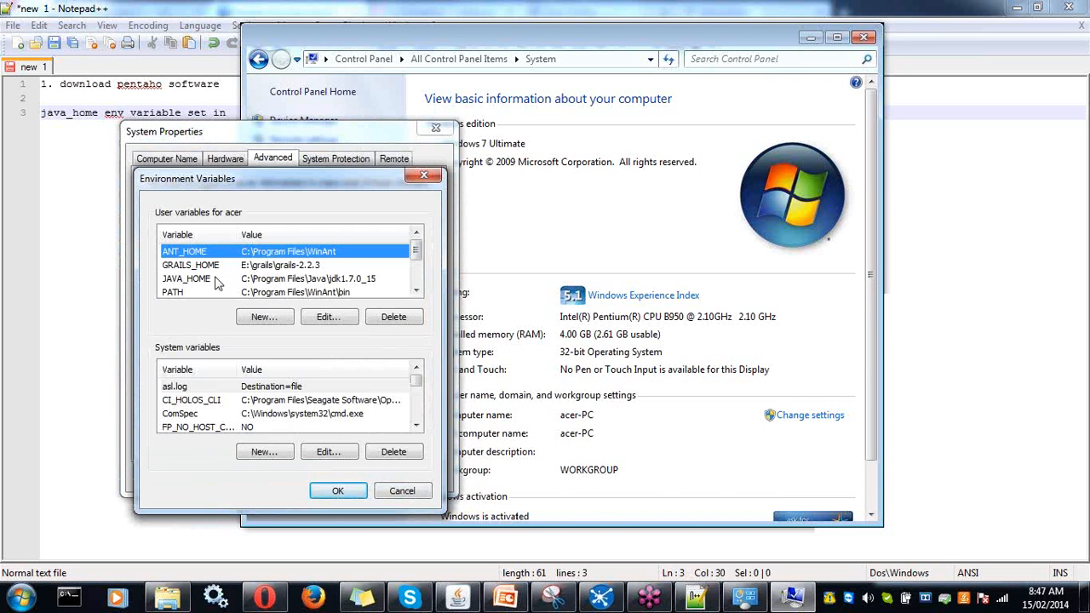
click(217, 279)
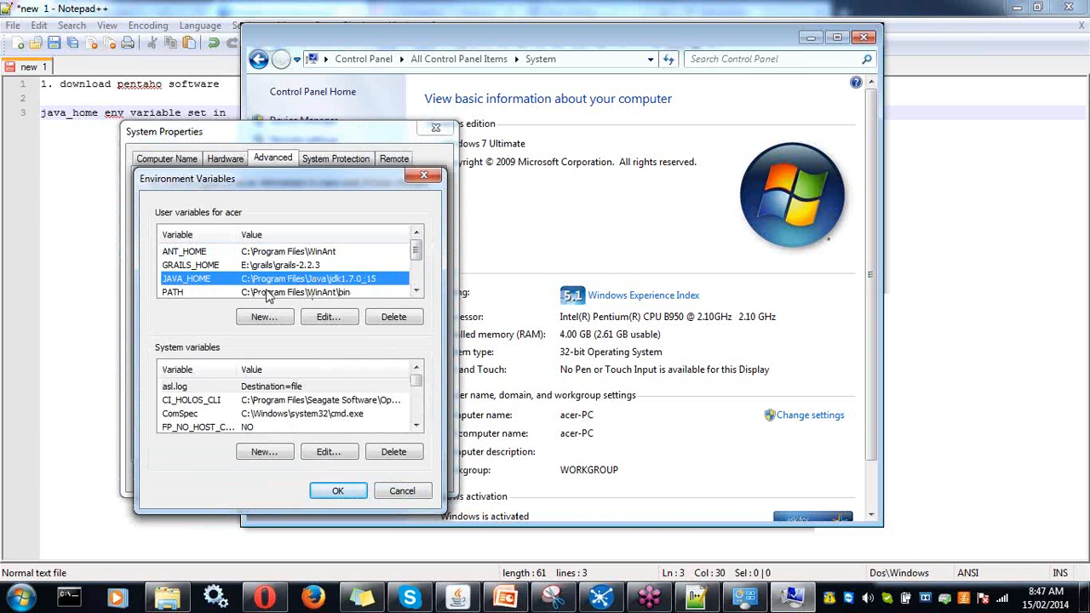
click(316, 491)
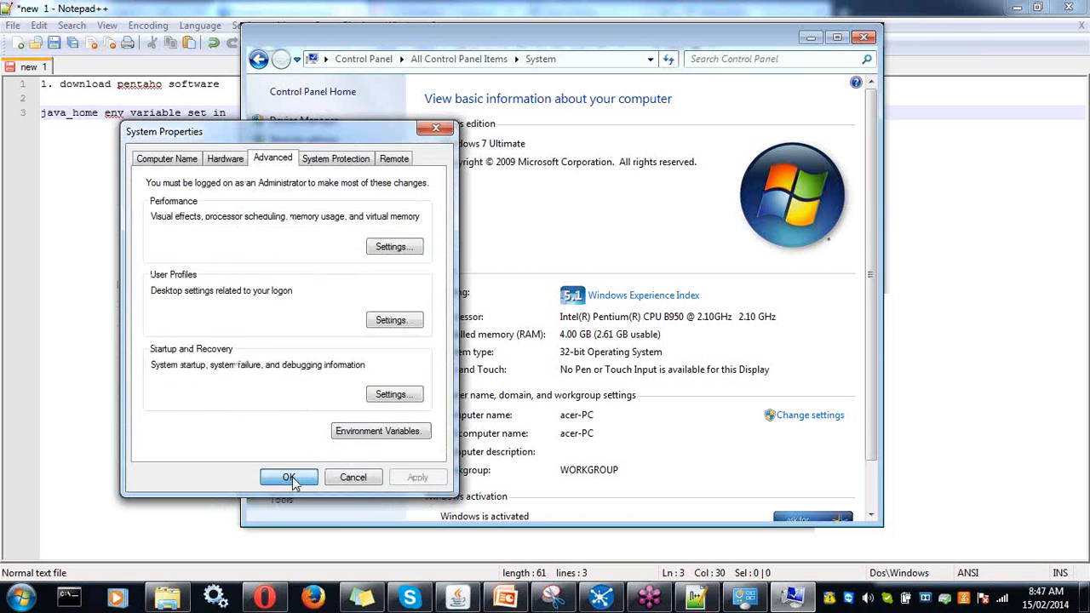
click(288, 478)
click(863, 36)
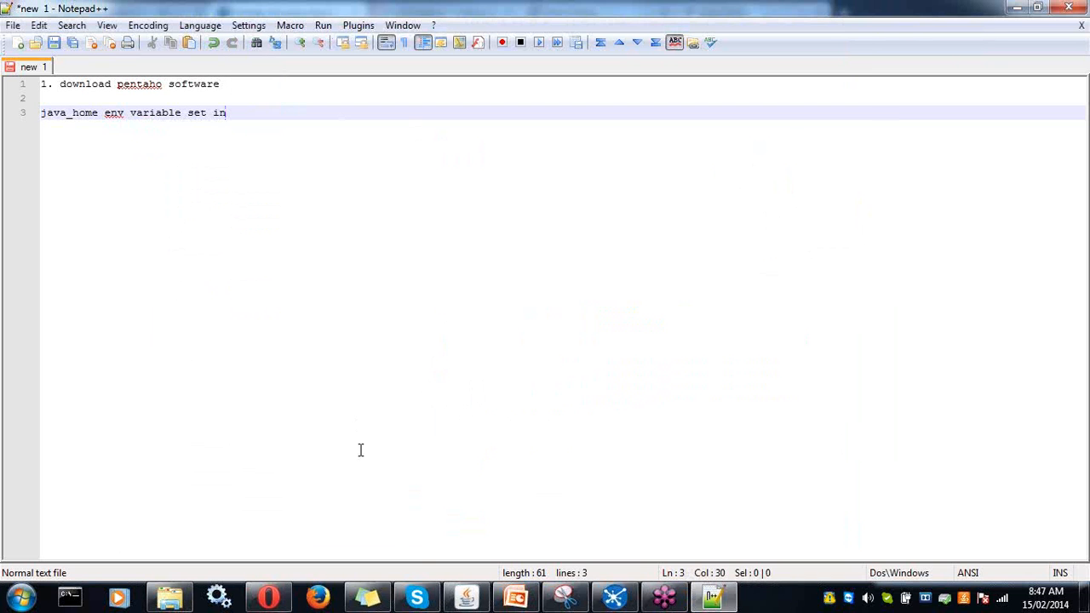
- Locate Spoon.bat in the pentaho-5 data-integration folder, then start a new note line
click(707, 603)
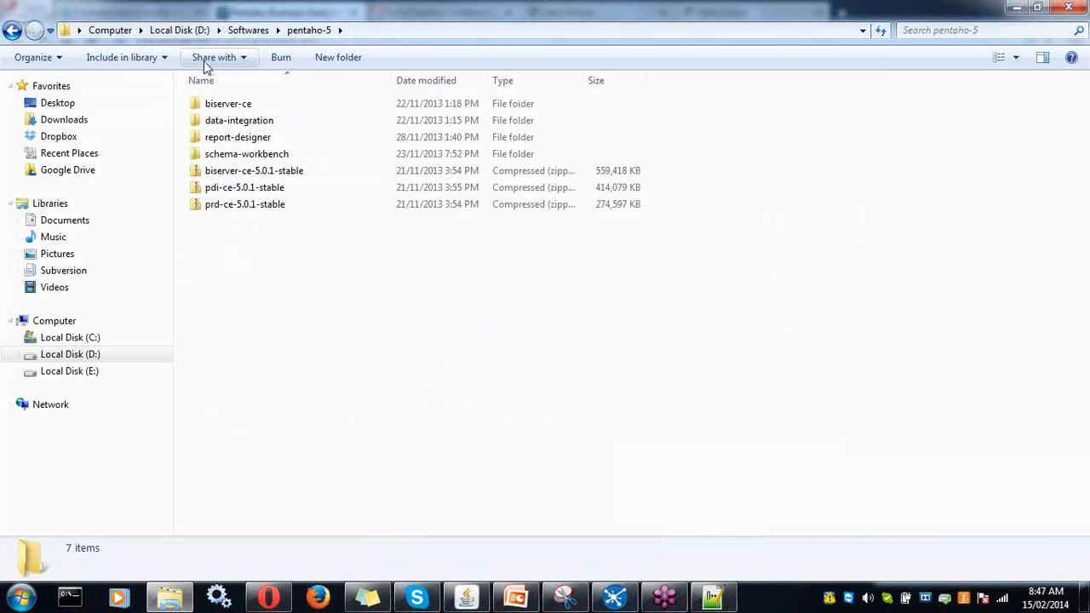
double_click(238, 124)
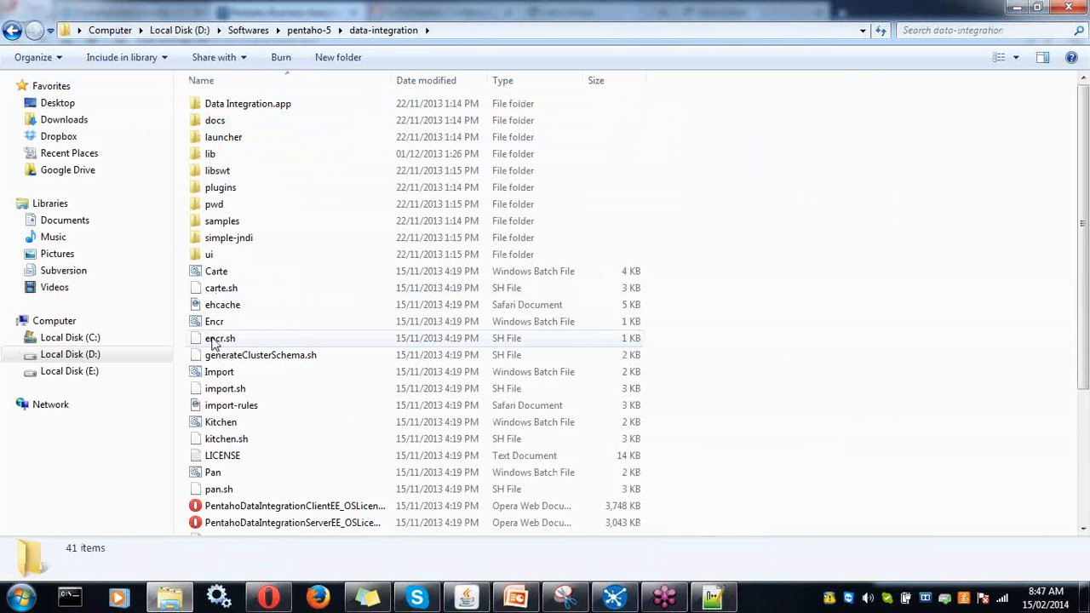
scroll(200, 341, down, 4)
click(223, 427)
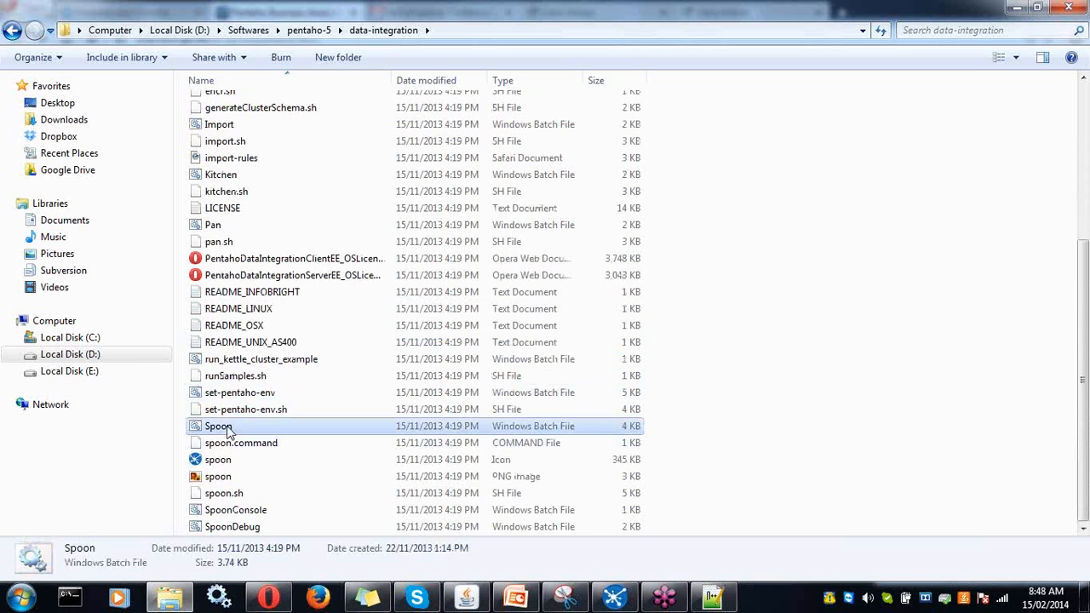
click(712, 598)
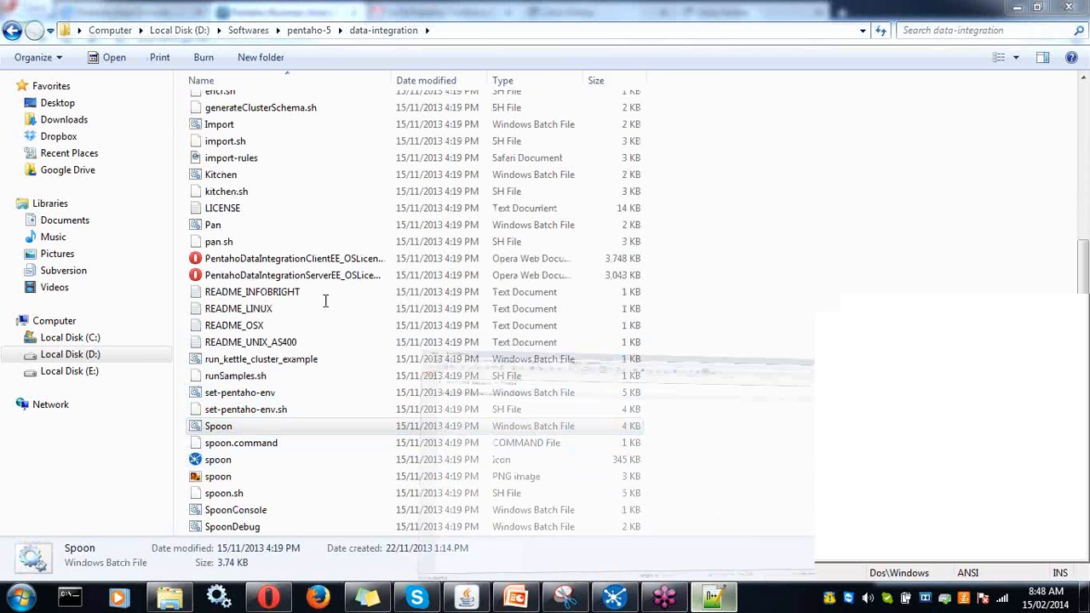
key(Return)
key(Return)
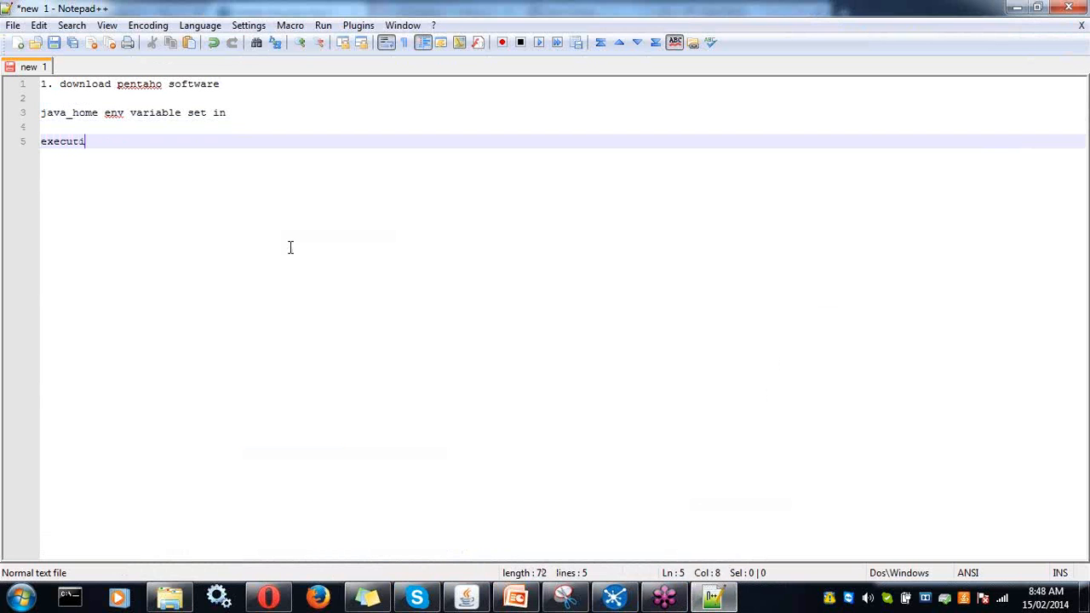
- Note 'executing spoon.bat for etl task' on line 5 and return to the data-integration folder
text(executing spoon)
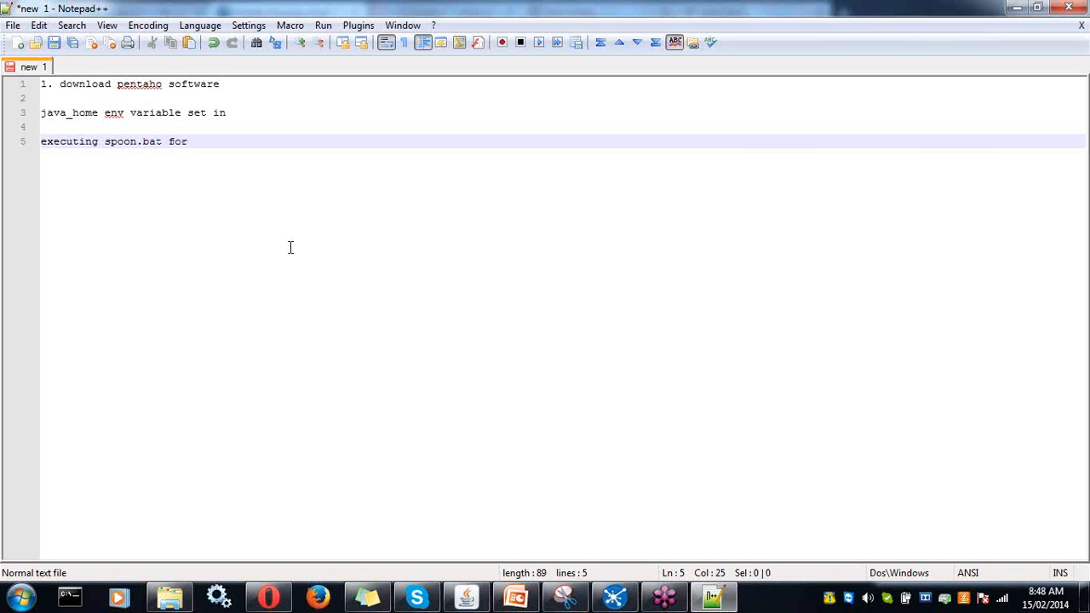
text(.bat for etl task)
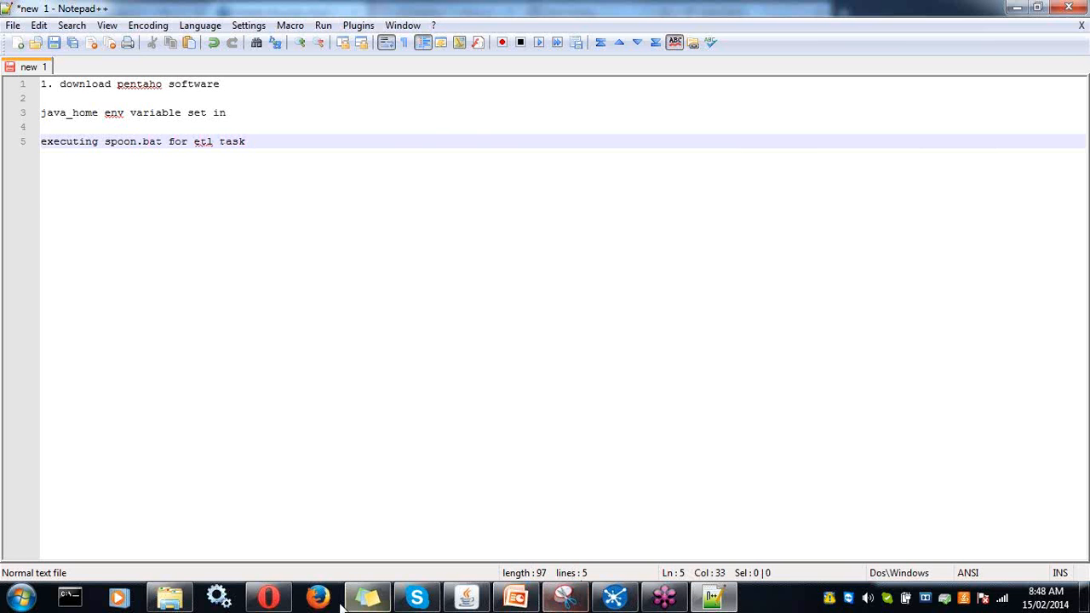
click(169, 598)
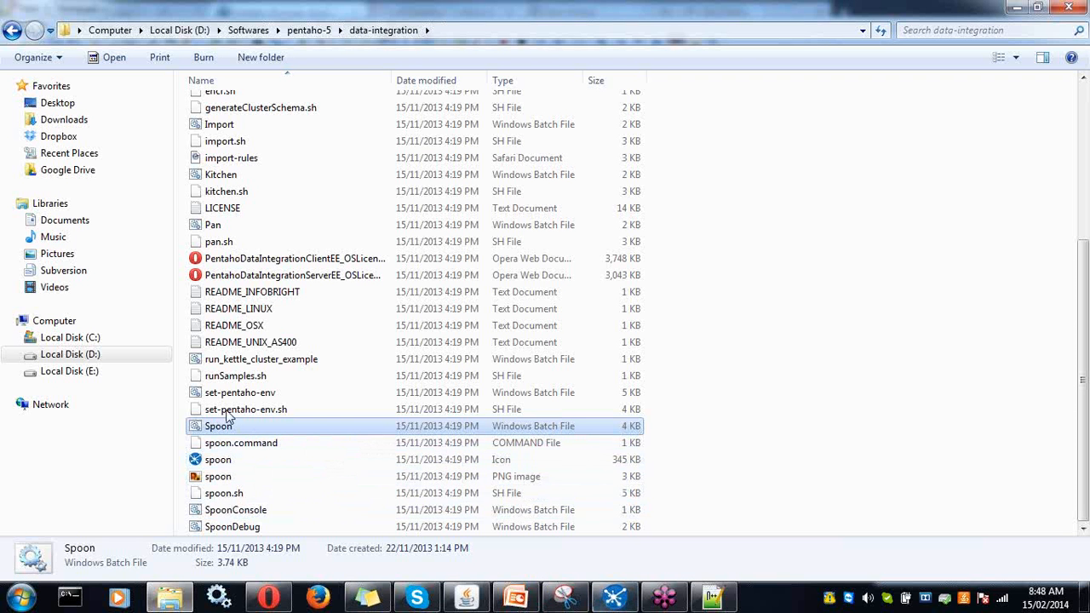
- Launch Spoon from Spoon.bat and wait for its Welcome page to load
click(616, 601)
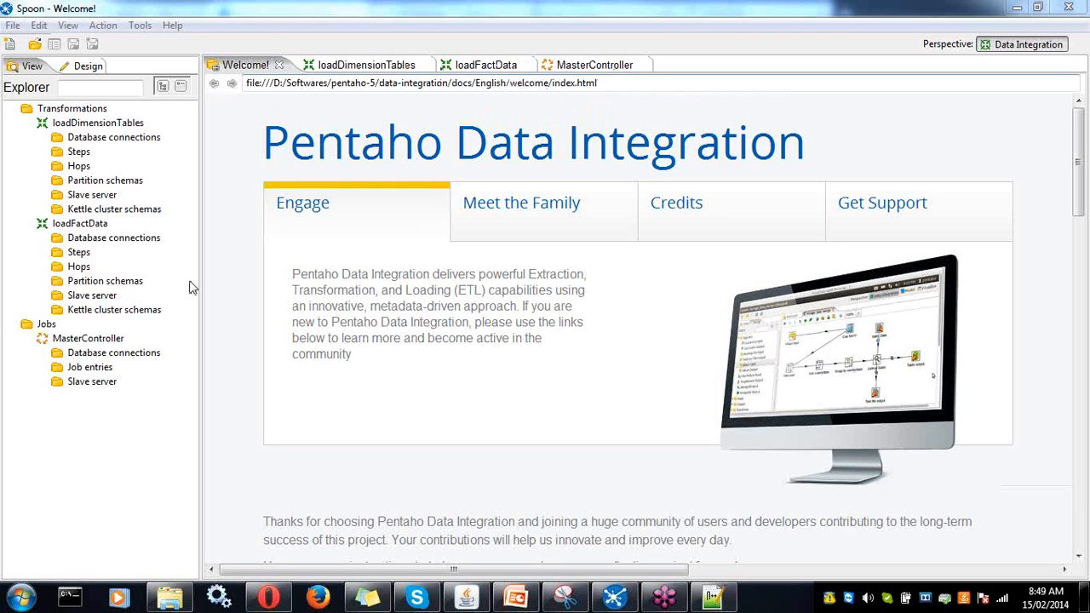
- Inspect loadDimensionTables' database connections, steps and hops in the View tree
click(43, 138)
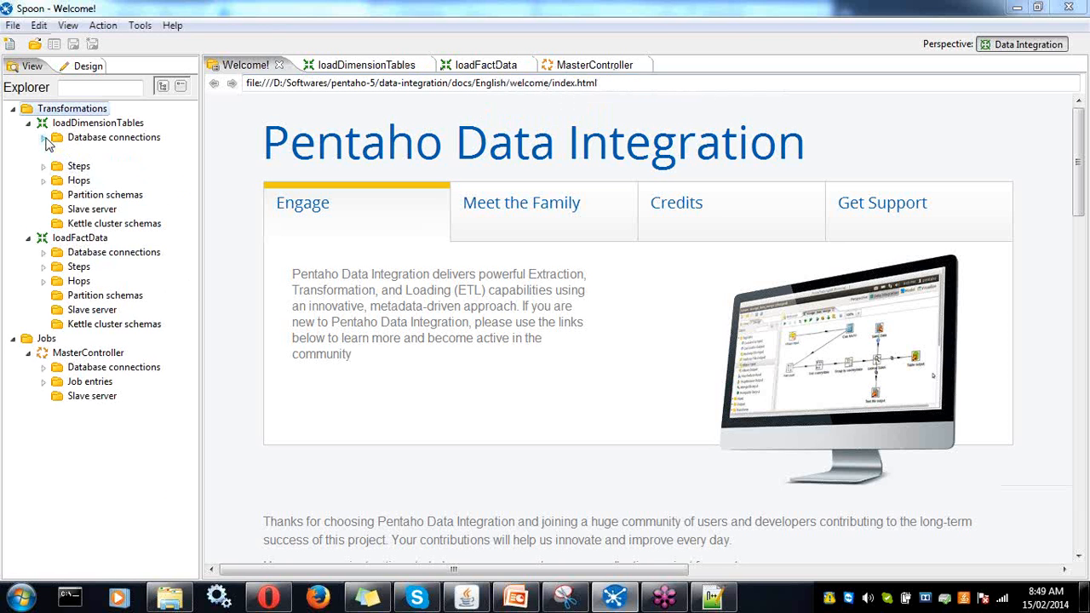
click(44, 296)
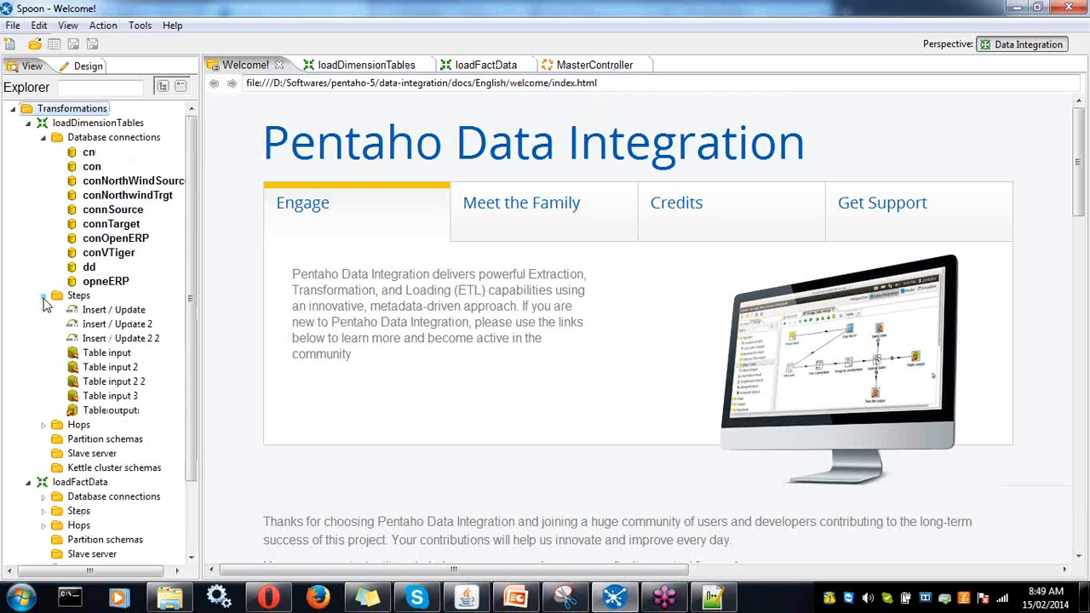
click(45, 424)
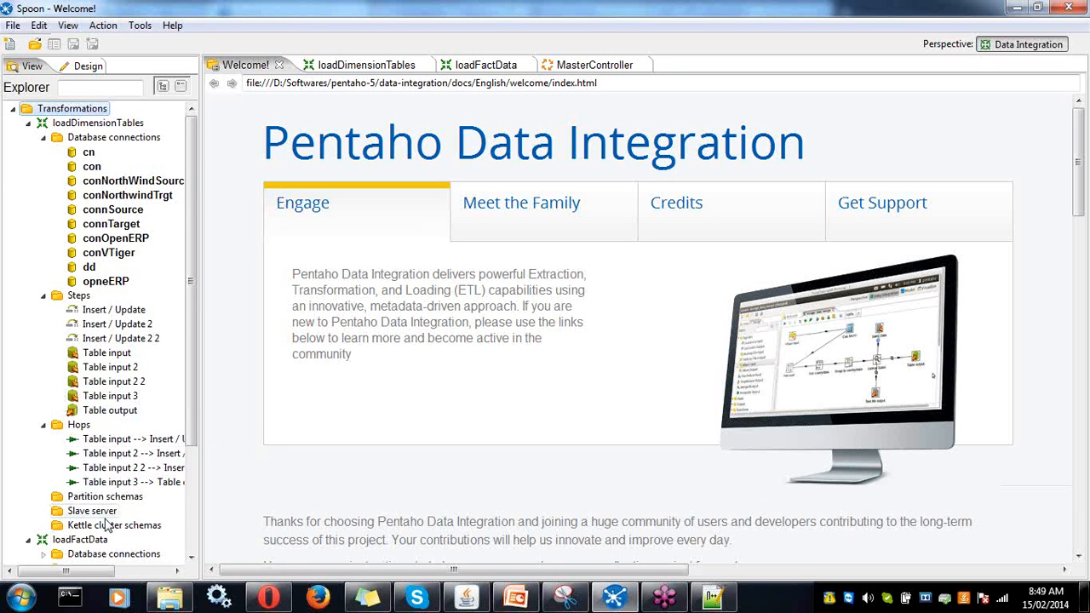
scroll(194, 182, down, 4)
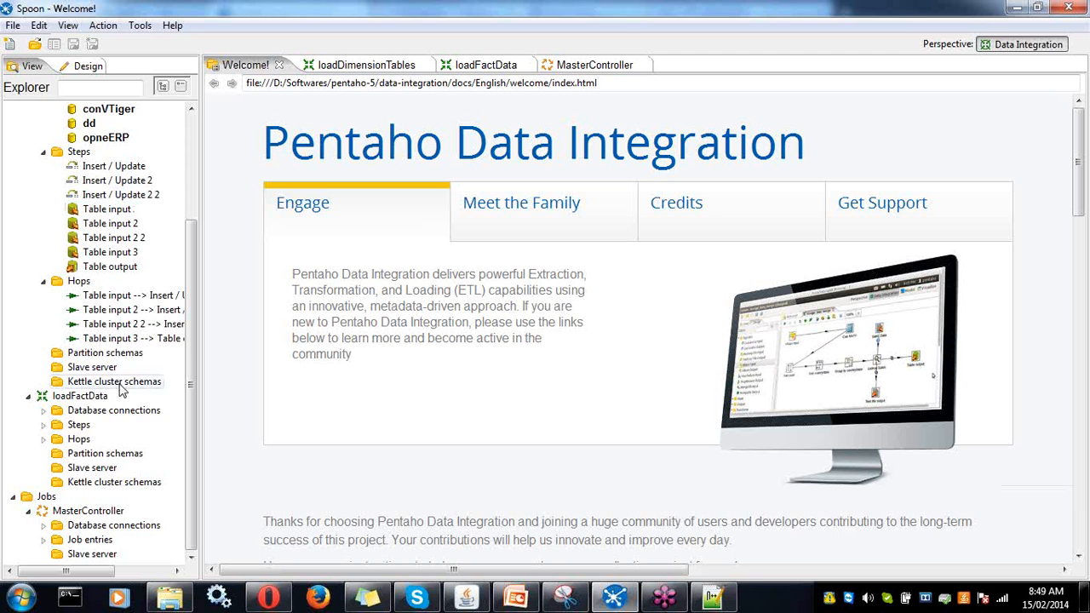
scroll(194, 351, up, 3)
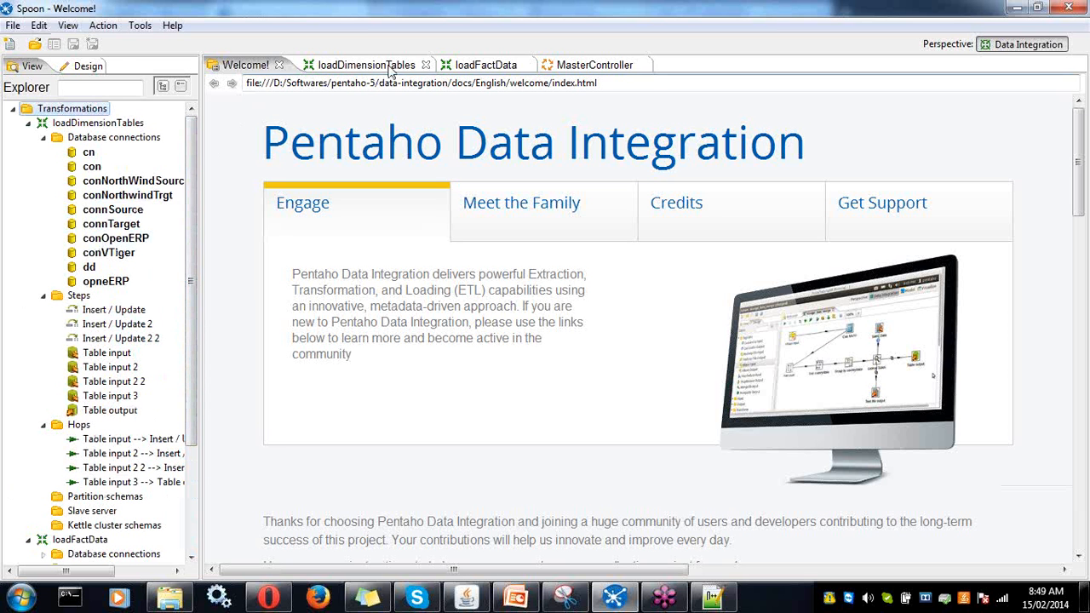
click(86, 68)
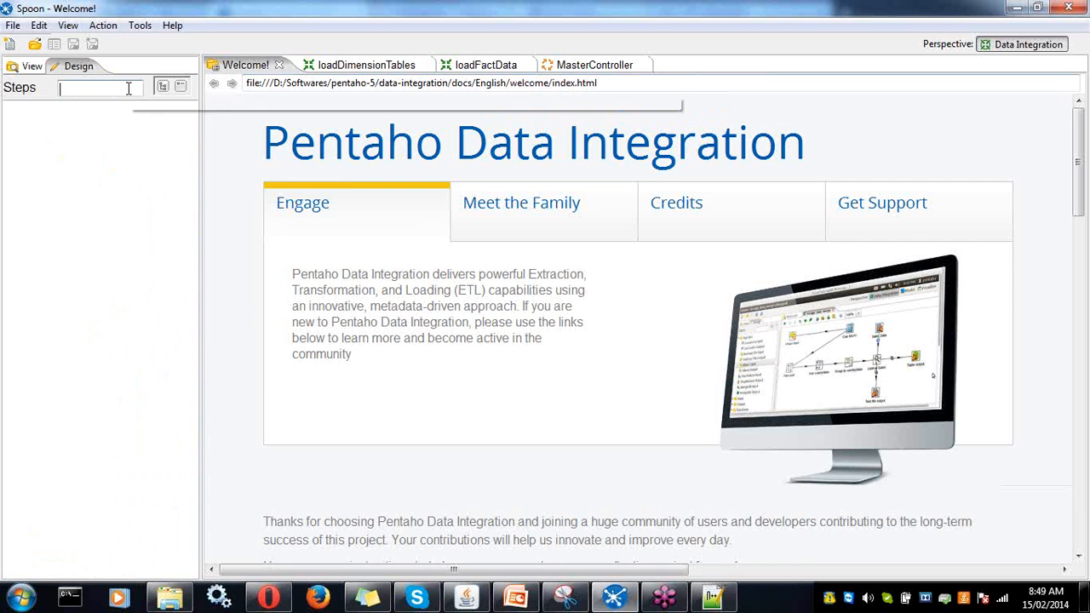
- Show the loadDimensionTables diagram and expand the Input step category, moving items on the canvas
click(332, 70)
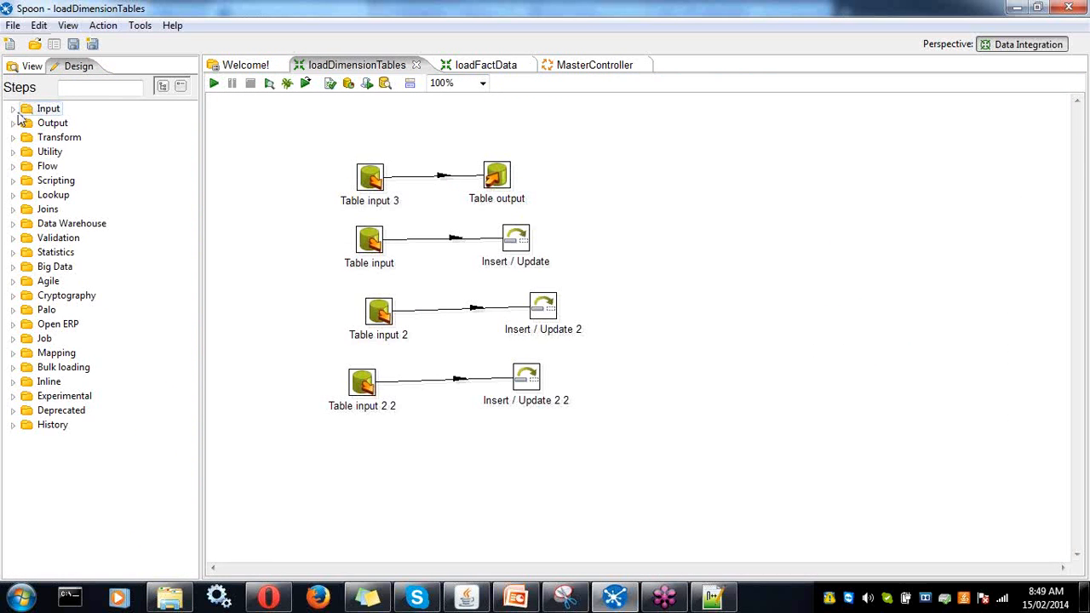
click(16, 109)
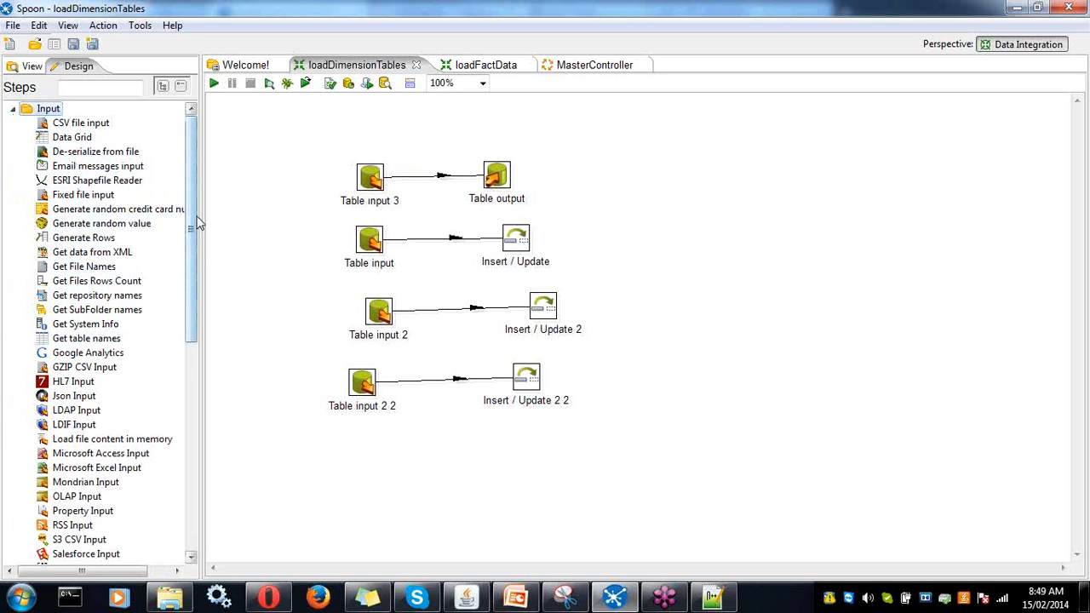
mouse_move(198, 224)
mouse_down()
mouse_move(197, 280)
mouse_move(209, 207)
mouse_up()
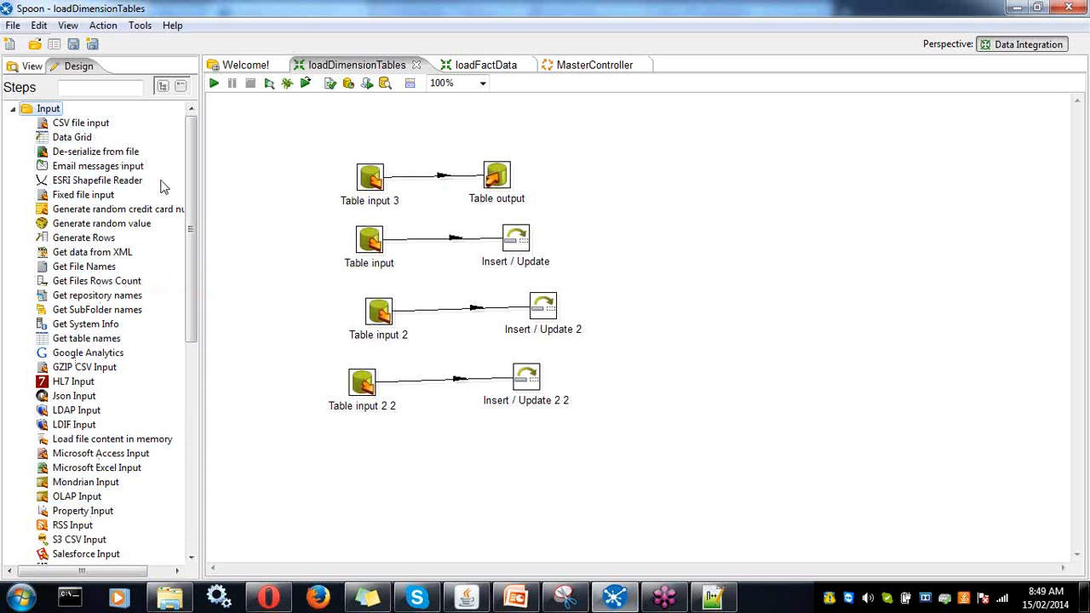
drag(192, 166, 200, 257)
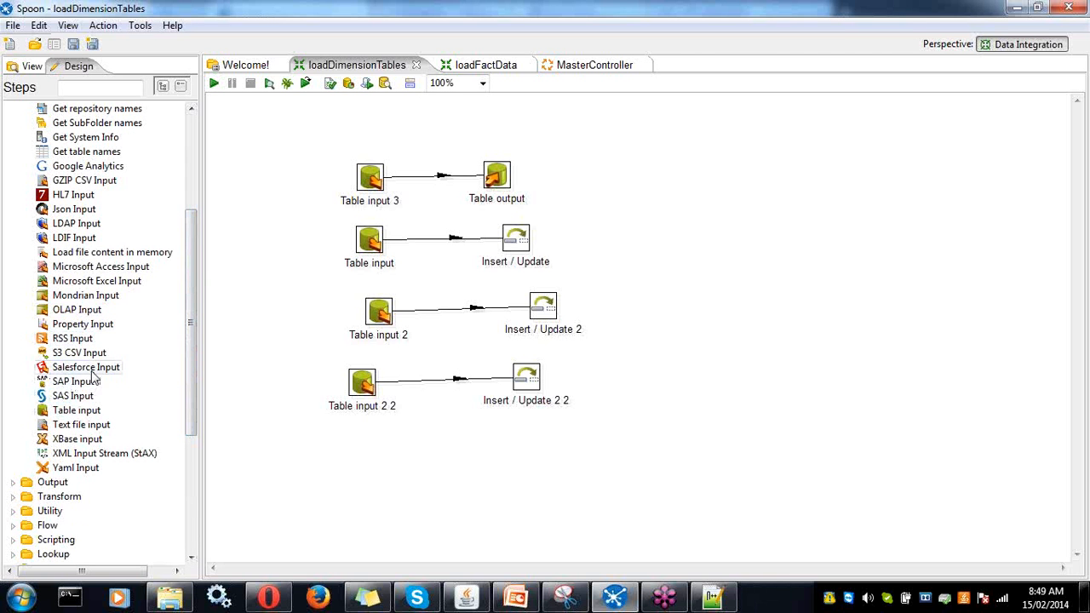
drag(191, 382, 201, 279)
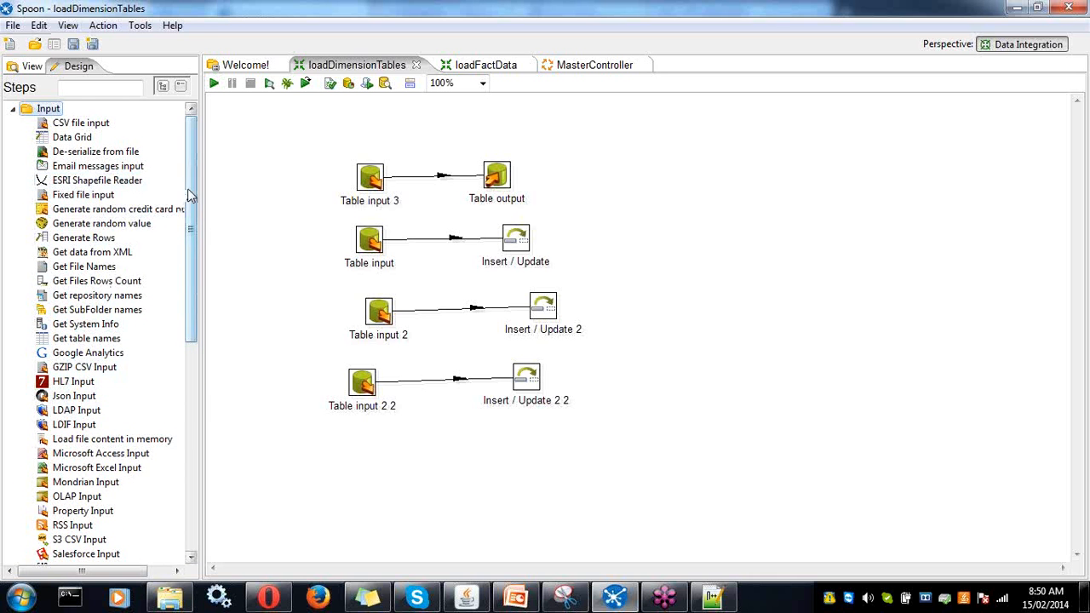
drag(191, 196, 187, 383)
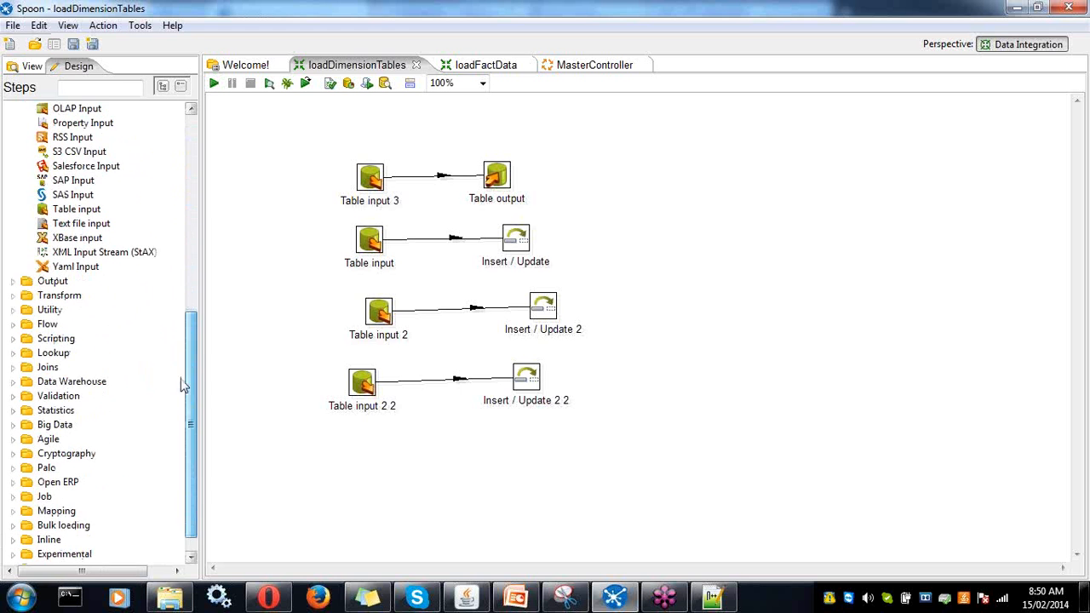
- Expand the Output and Transform step categories to browse their available steps
click(18, 282)
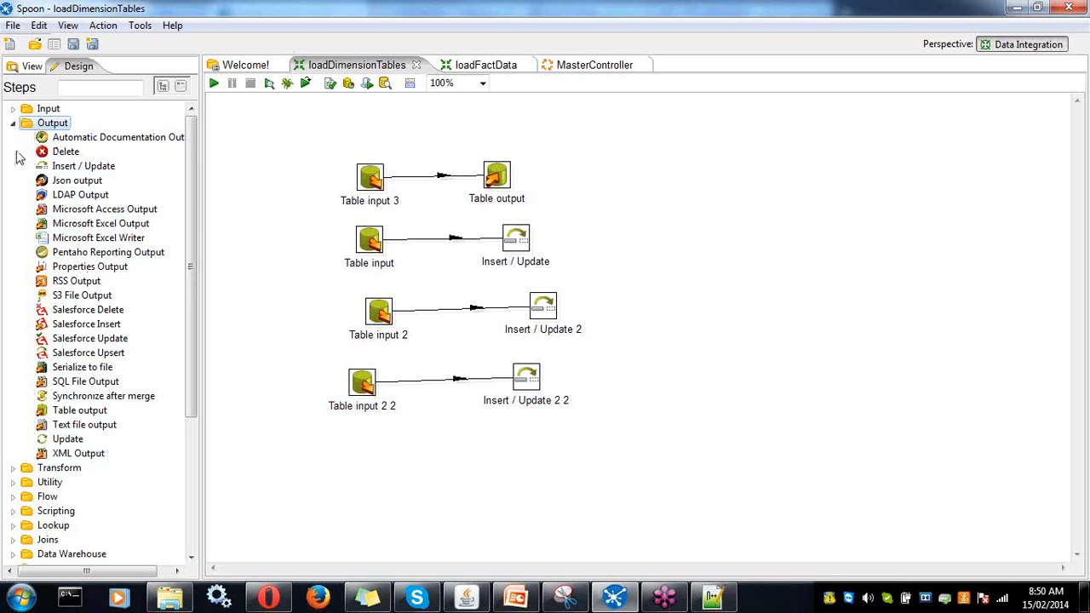
click(16, 468)
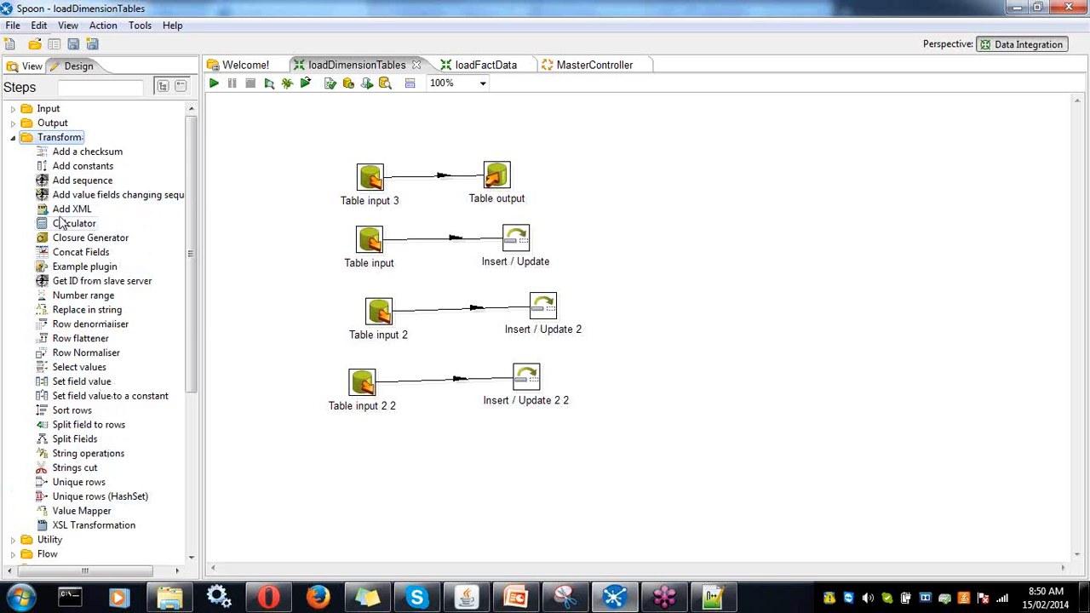
mouse_move(88, 199)
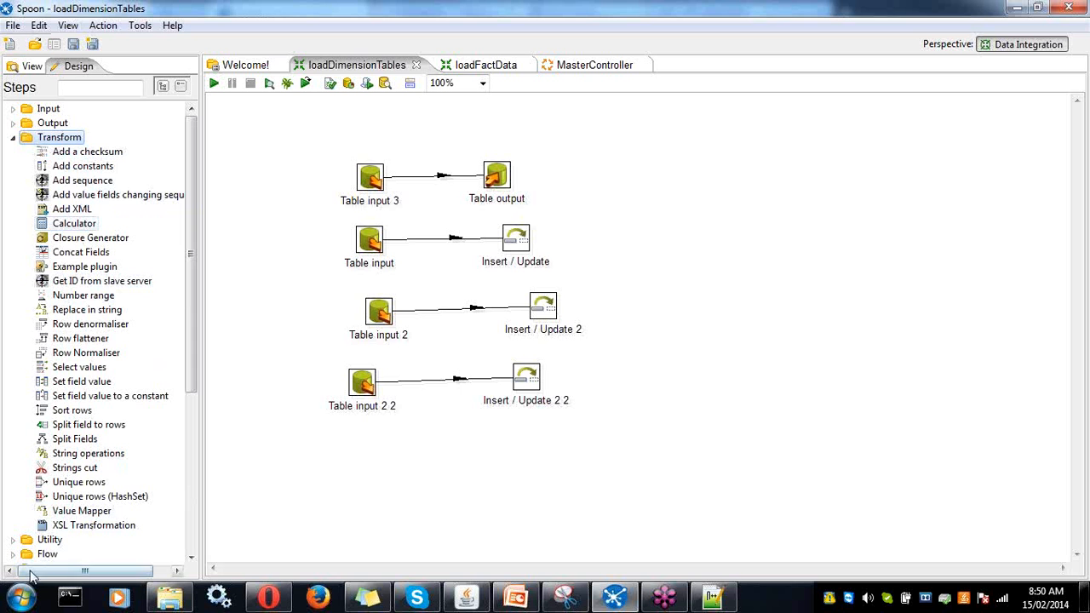
drag(195, 362, 179, 548)
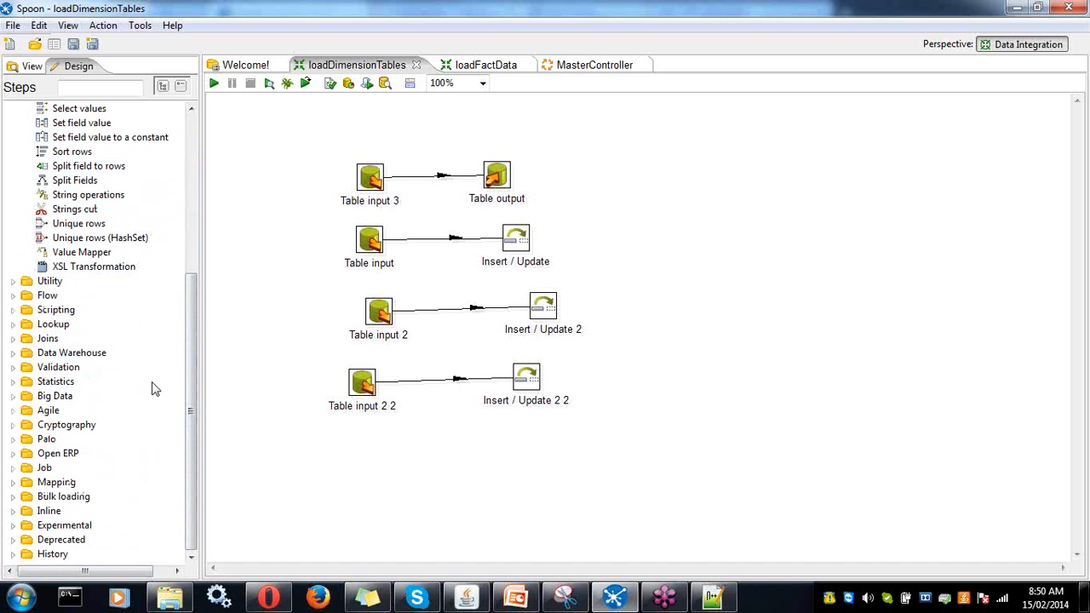
drag(189, 386, 203, 204)
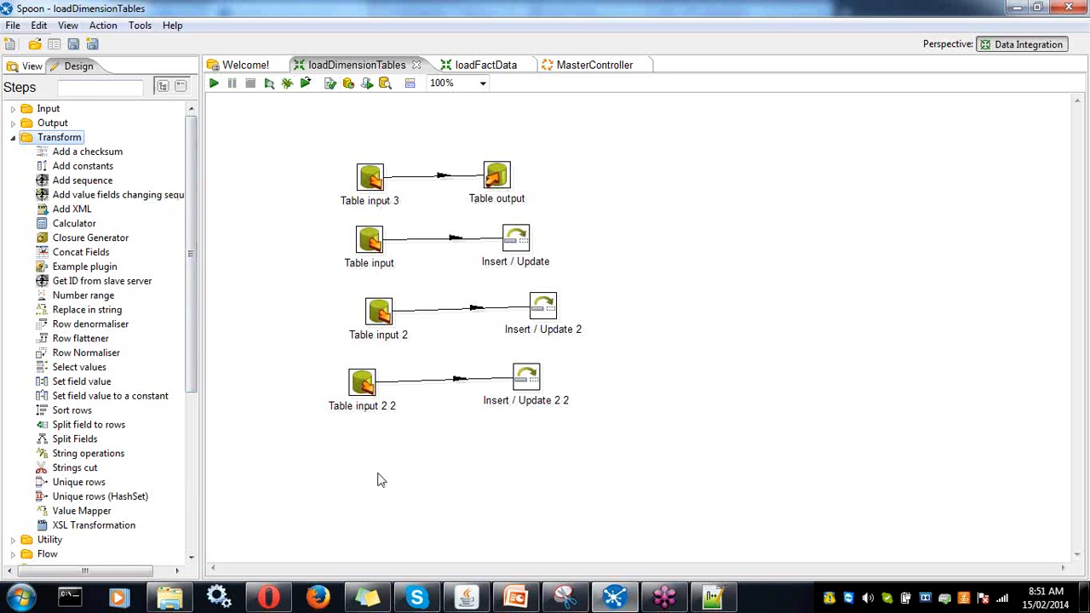
- Bring up the loadDimensionTables transformation with its four table-input flows instead of MasterController
click(10, 44)
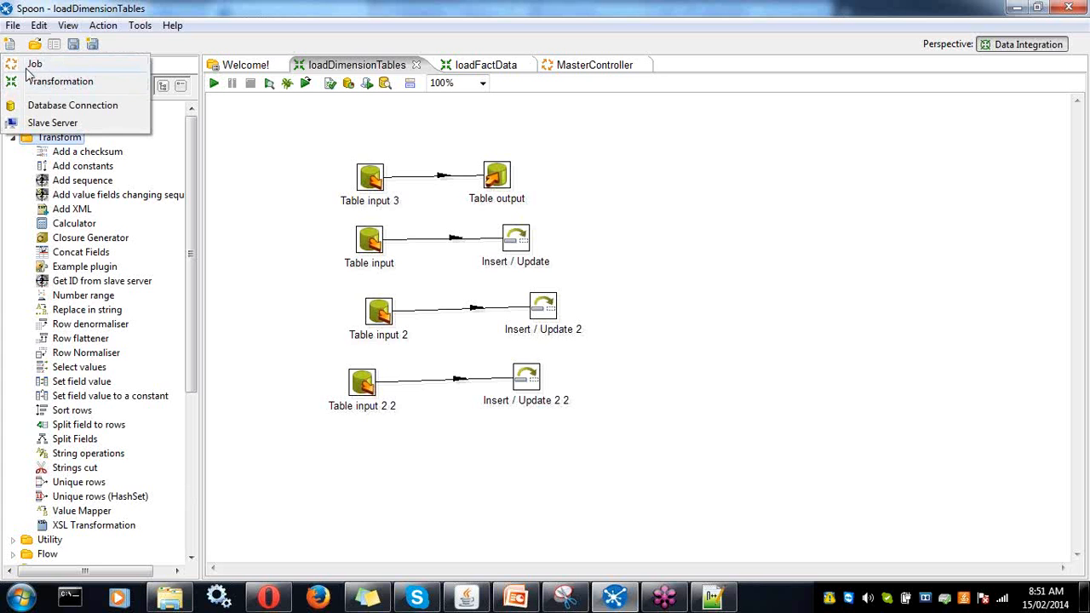
click(575, 67)
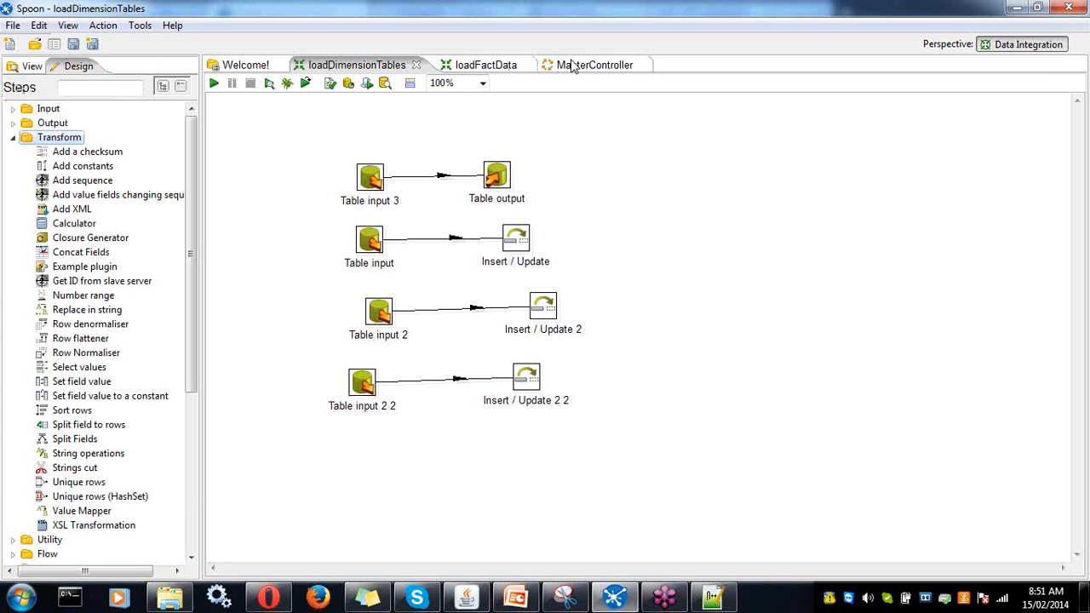
click(576, 67)
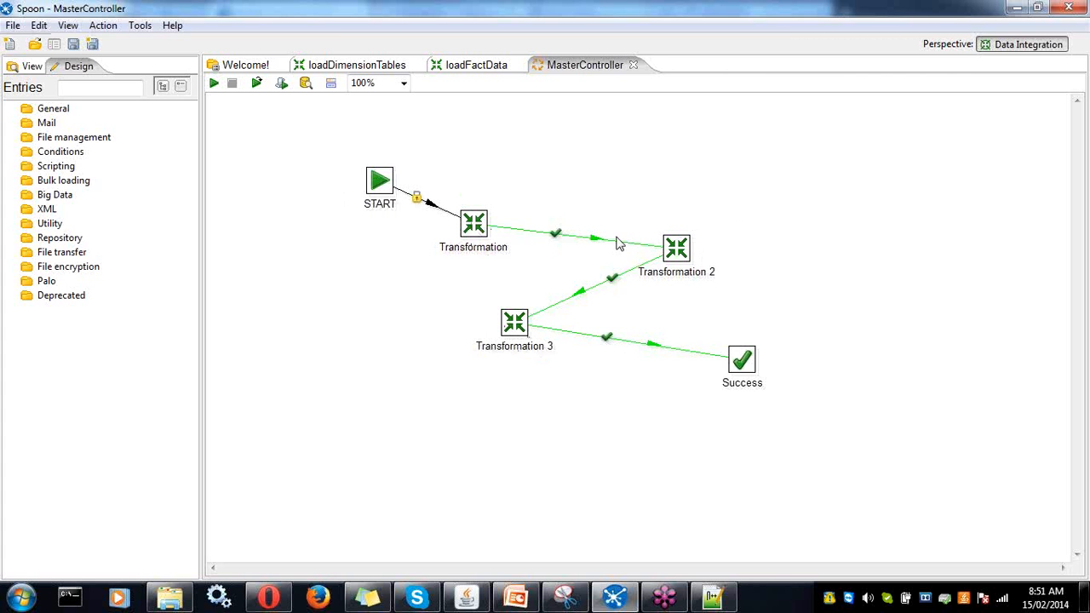
mouse_move(674, 257)
mouse_move(514, 333)
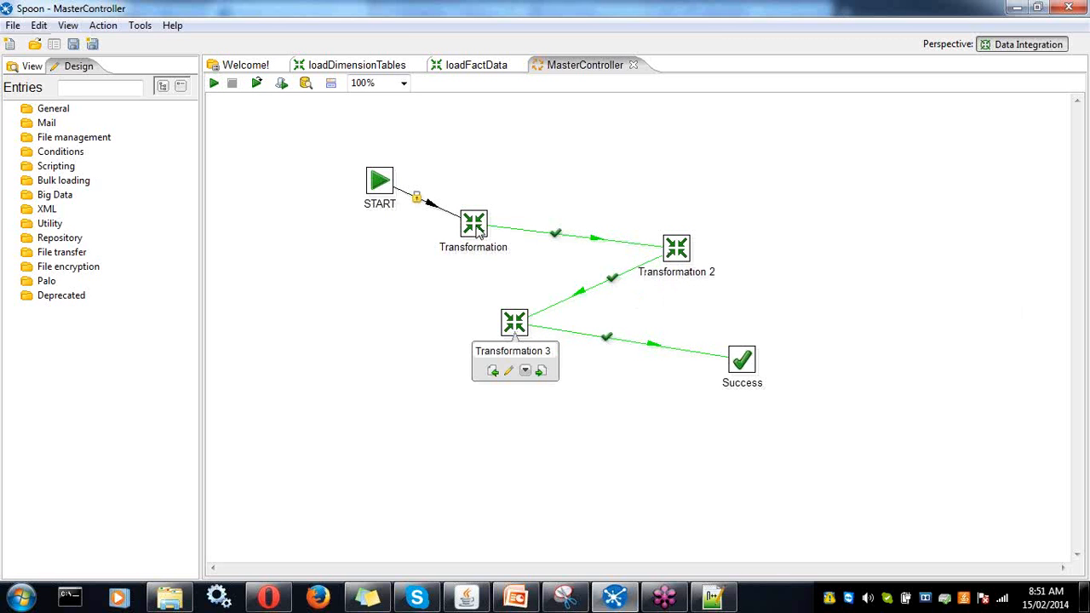
mouse_move(478, 232)
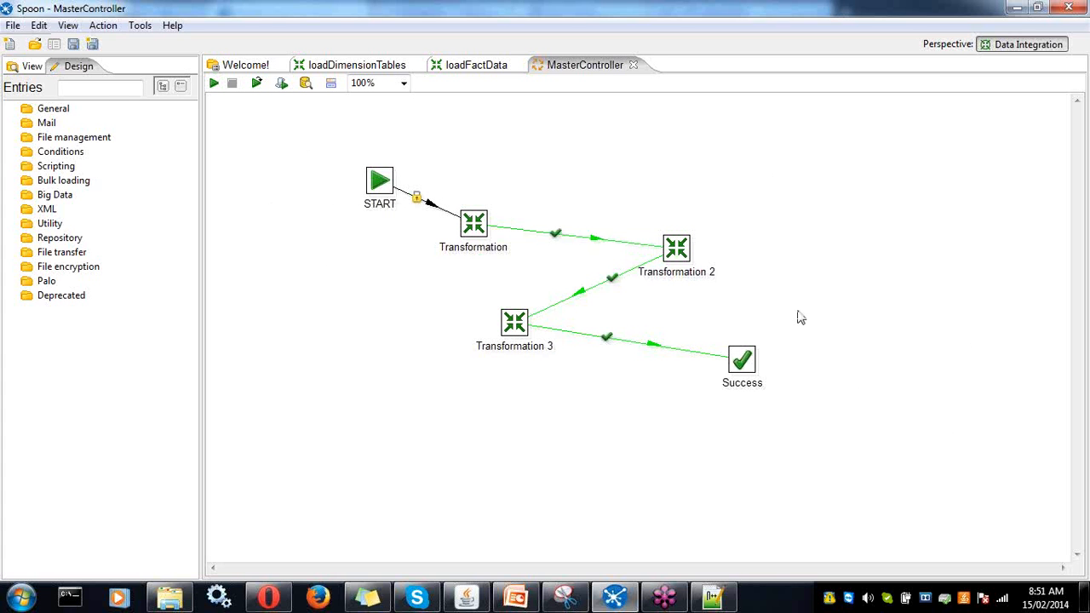
click(385, 66)
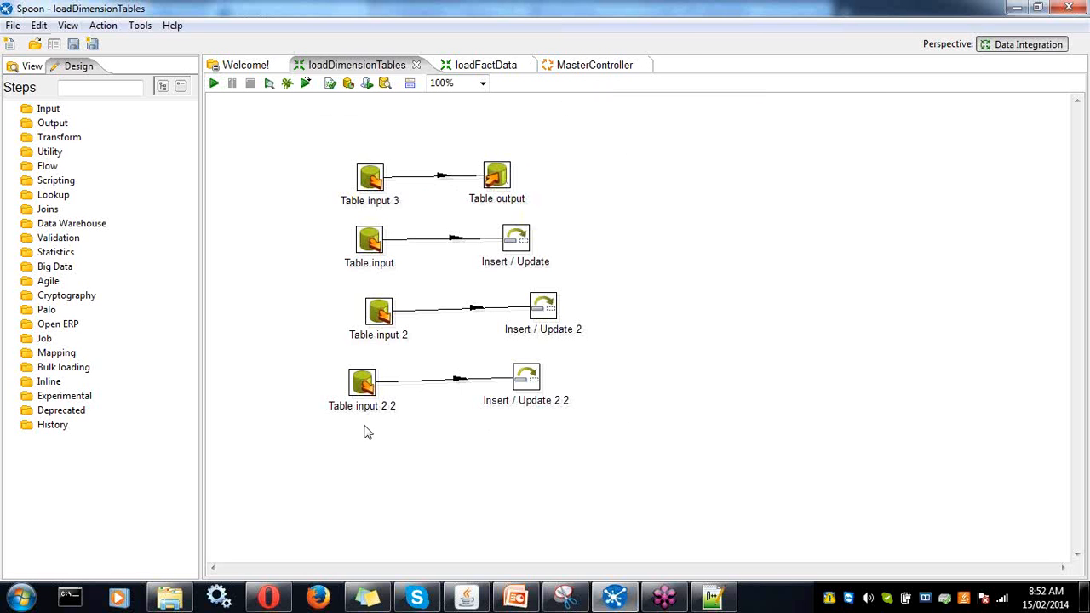
- Nudge Table input 3 slightly up and left on the loadDimensionTables canvas
click(485, 65)
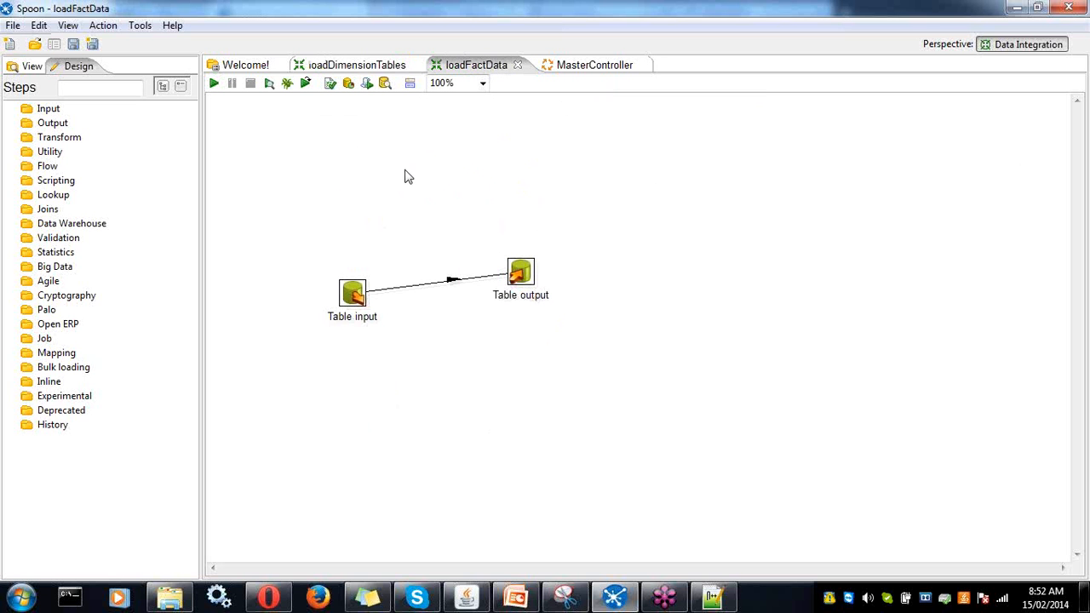
click(356, 69)
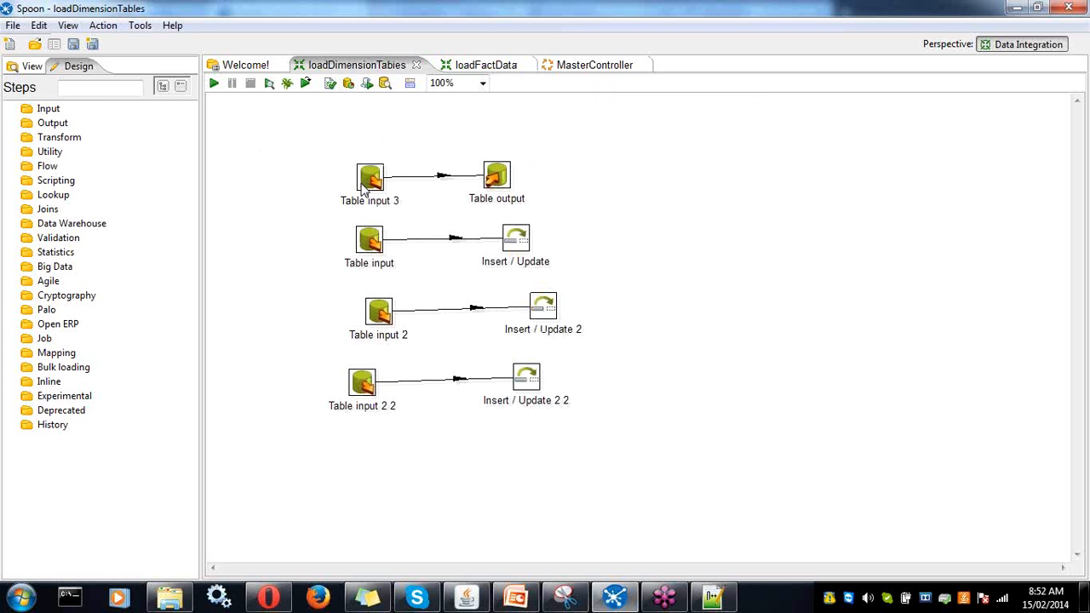
click(32, 67)
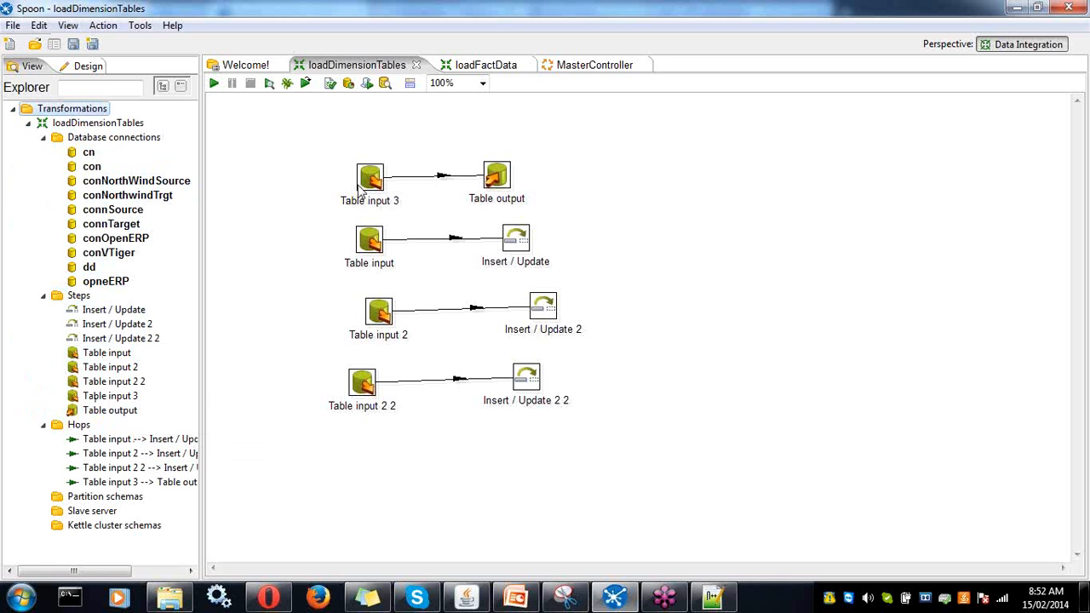
drag(368, 183, 362, 164)
mouse_move(361, 164)
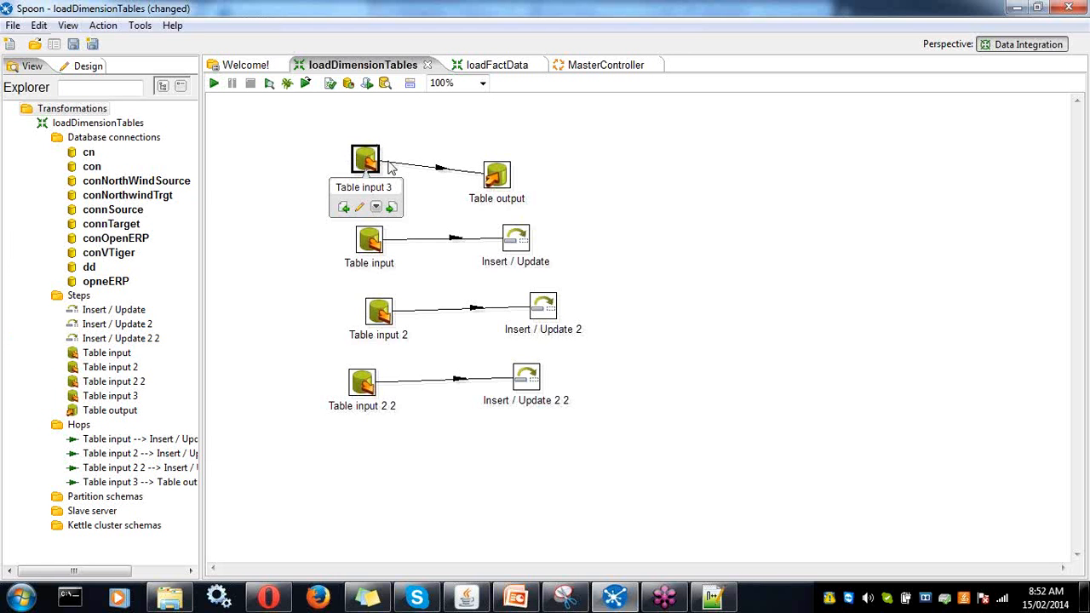
click(424, 168)
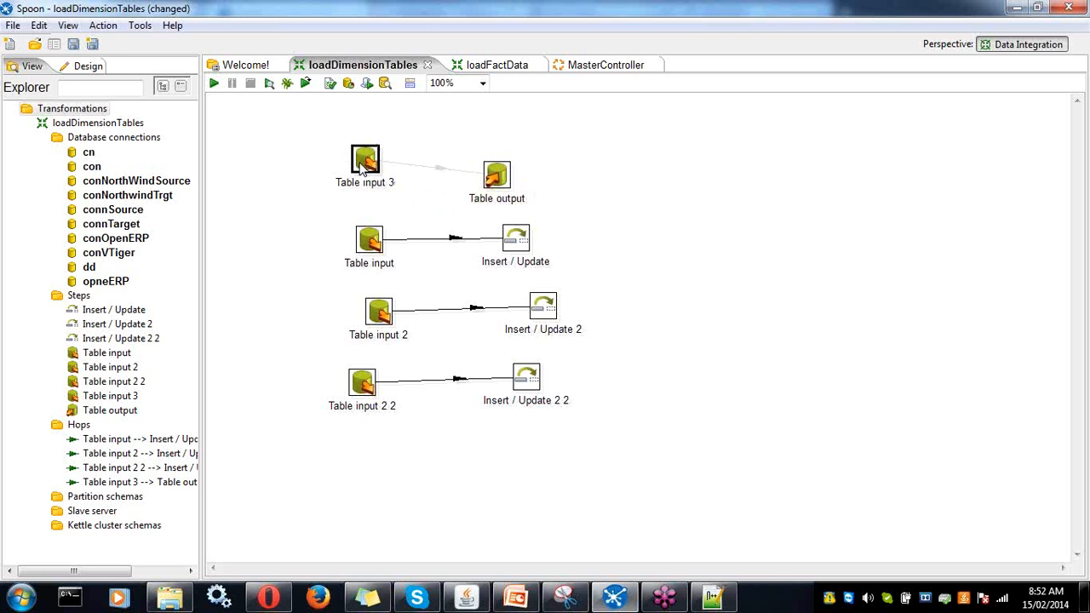
mouse_move(362, 167)
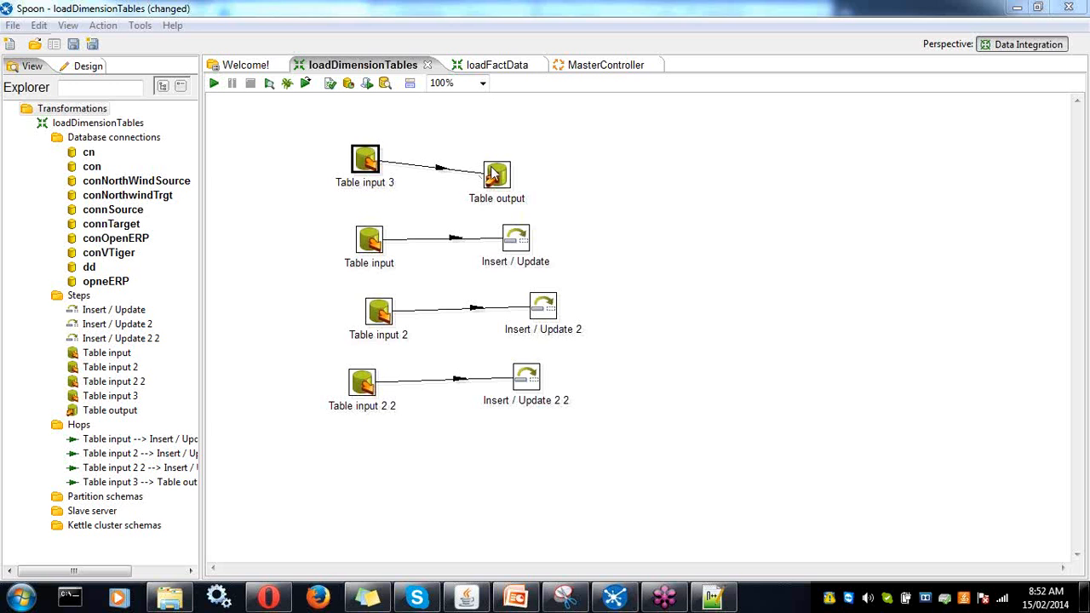
- Move Table output level with Table input 3, flip the hop twice, and save loadDimensionTables
drag(492, 174, 547, 155)
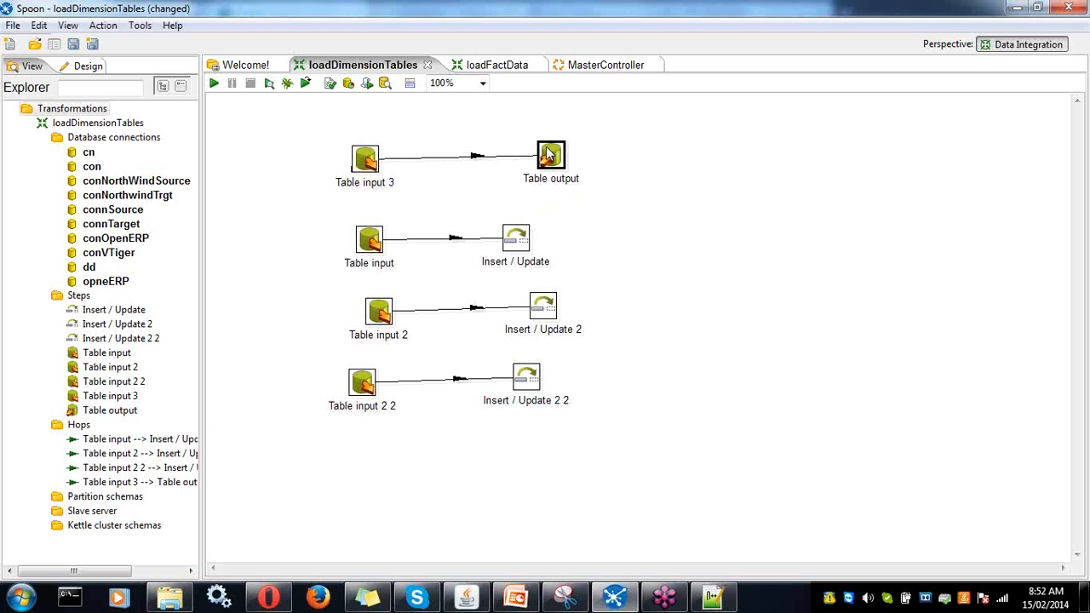
right_click(410, 168)
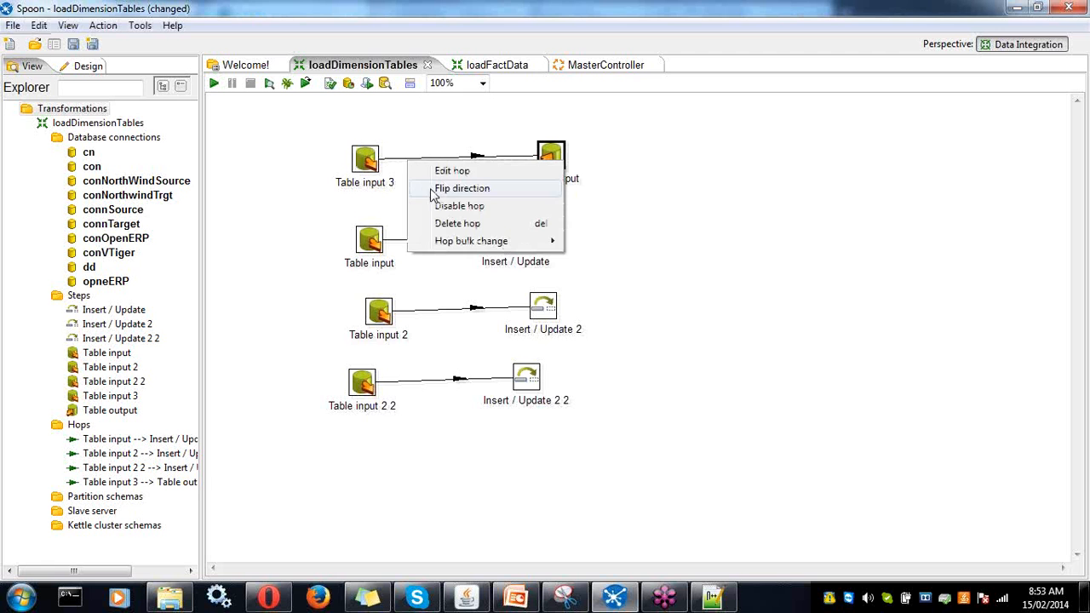
click(460, 188)
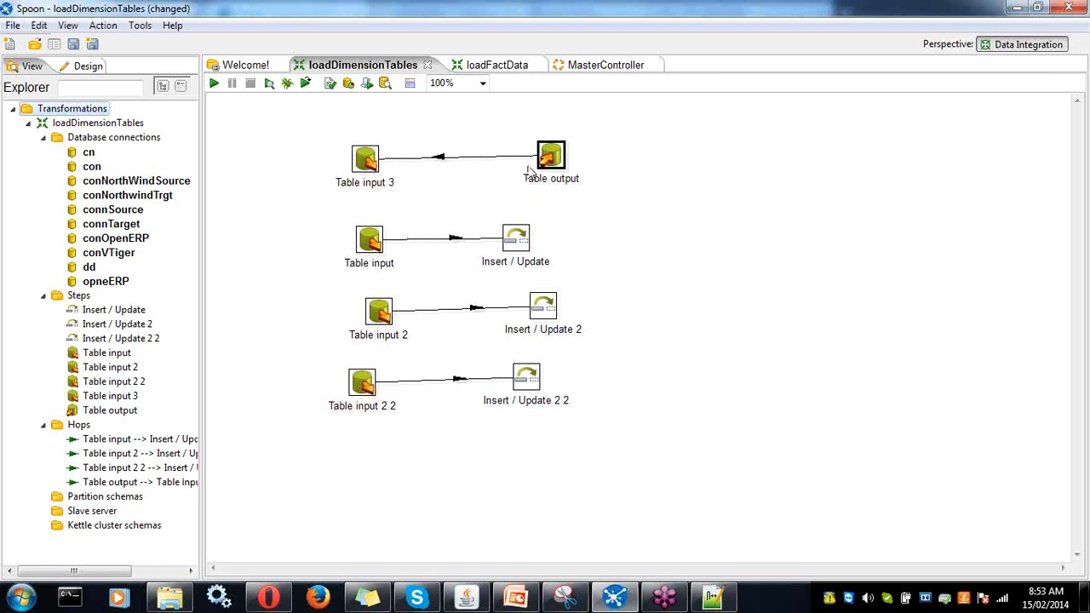
right_click(433, 163)
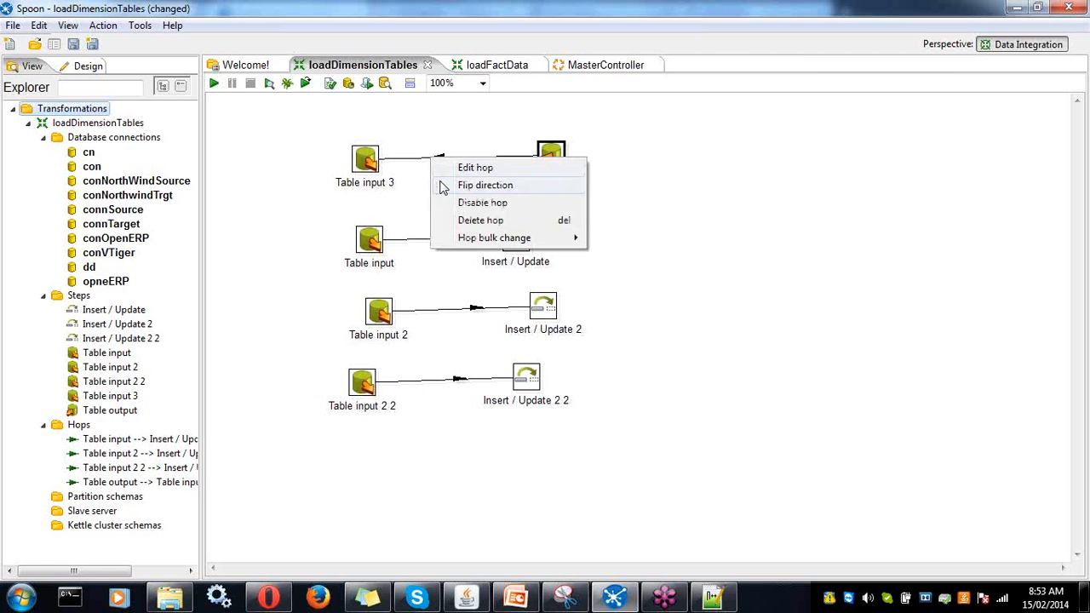
click(444, 179)
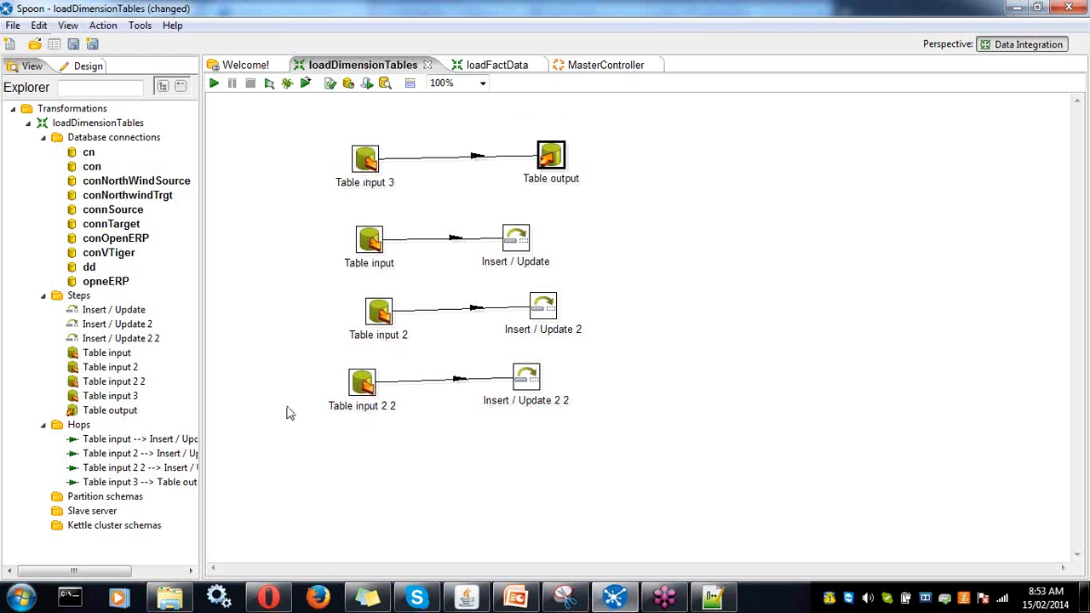
click(497, 67)
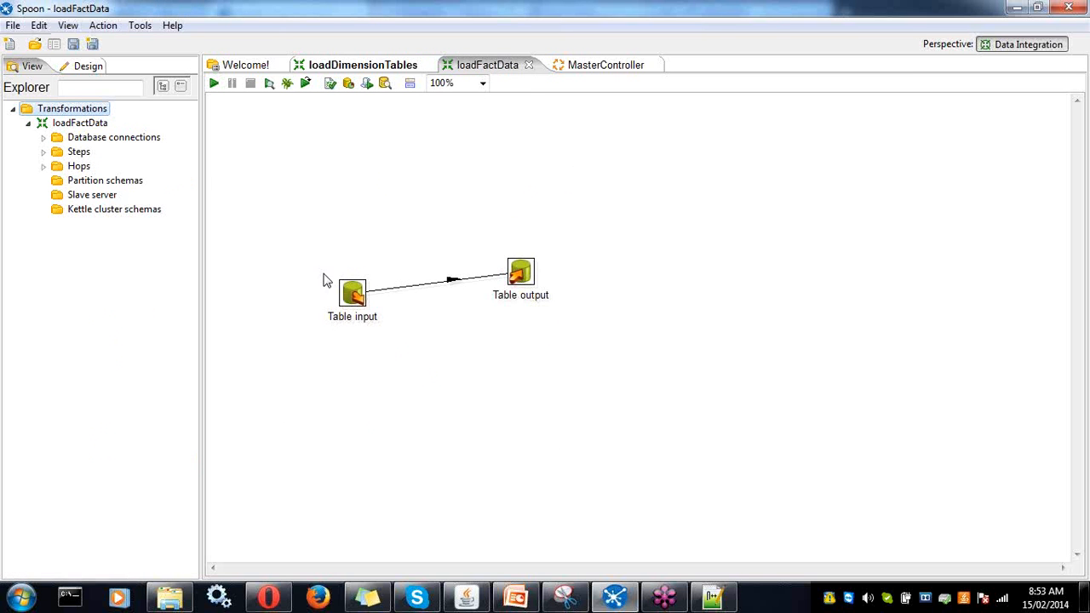
click(363, 65)
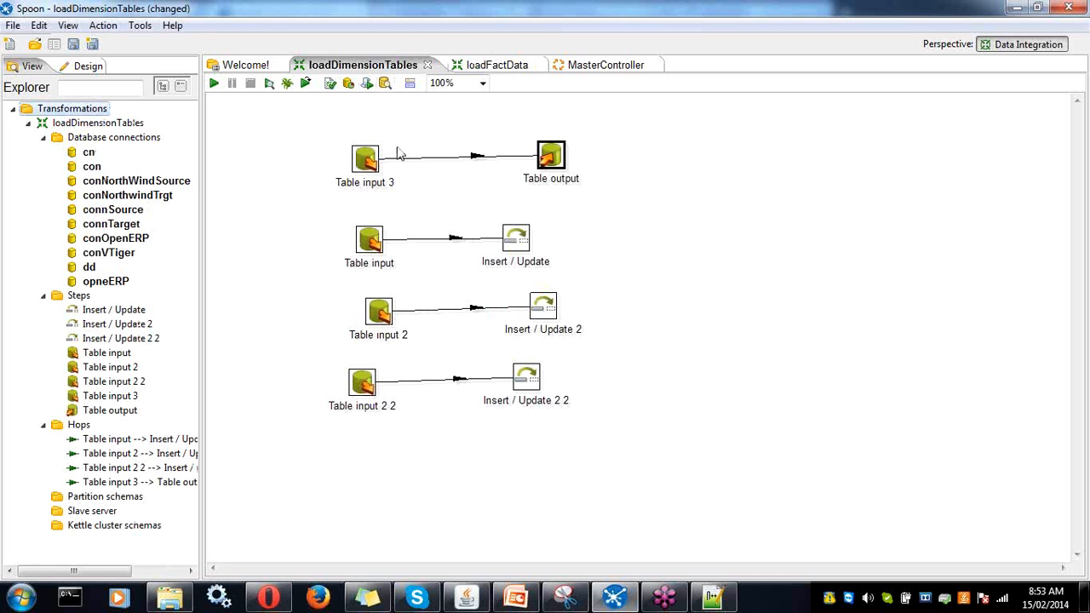
key(ctrl+s)
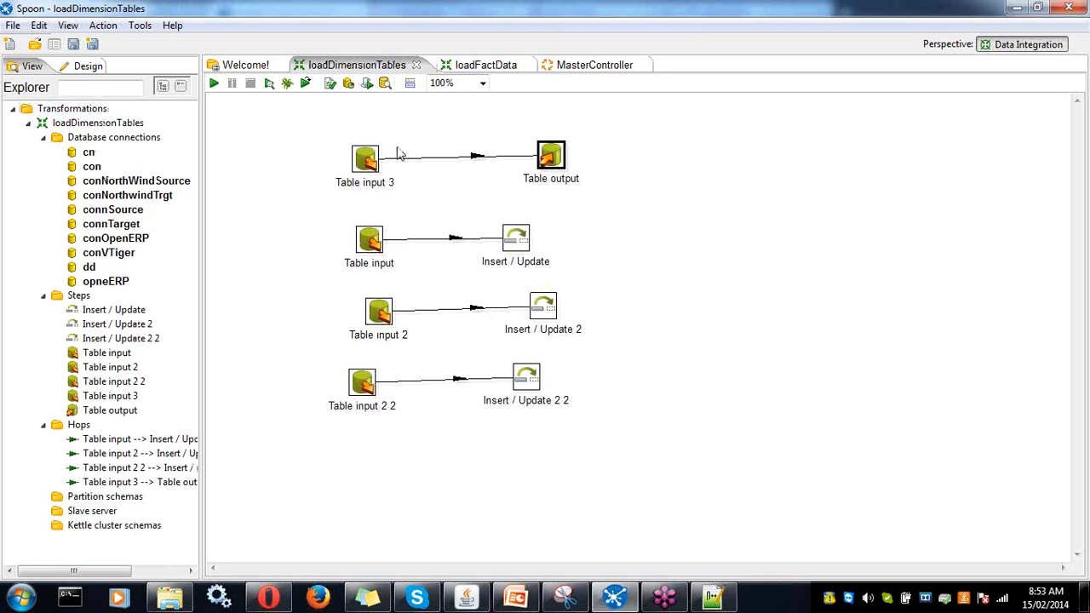
- Test Table input 3's conNorthWindSource connection, then request a preview of its query rows
click(369, 160)
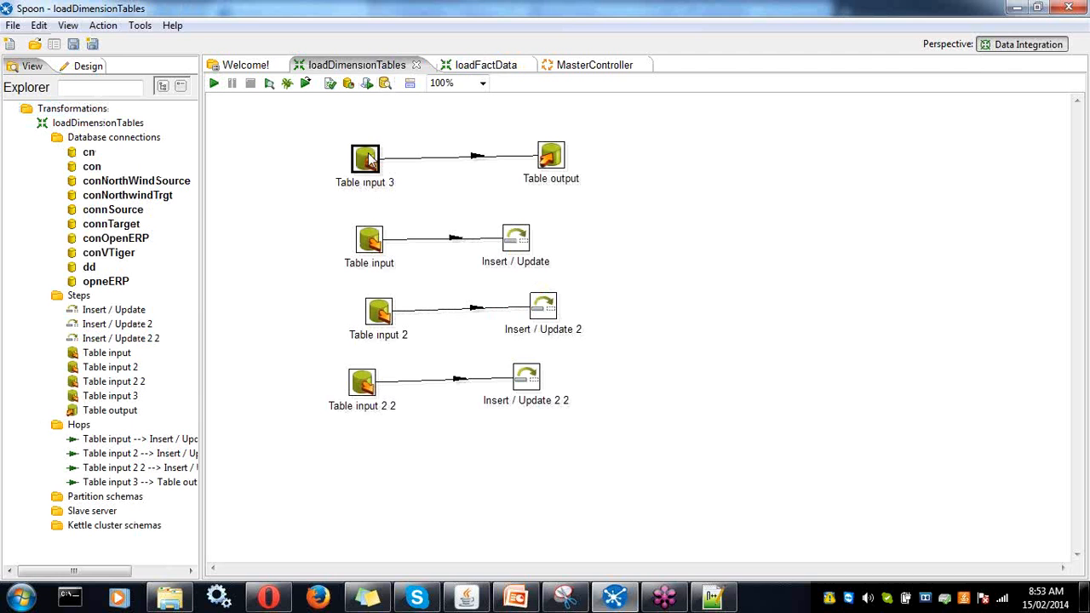
double_click(368, 160)
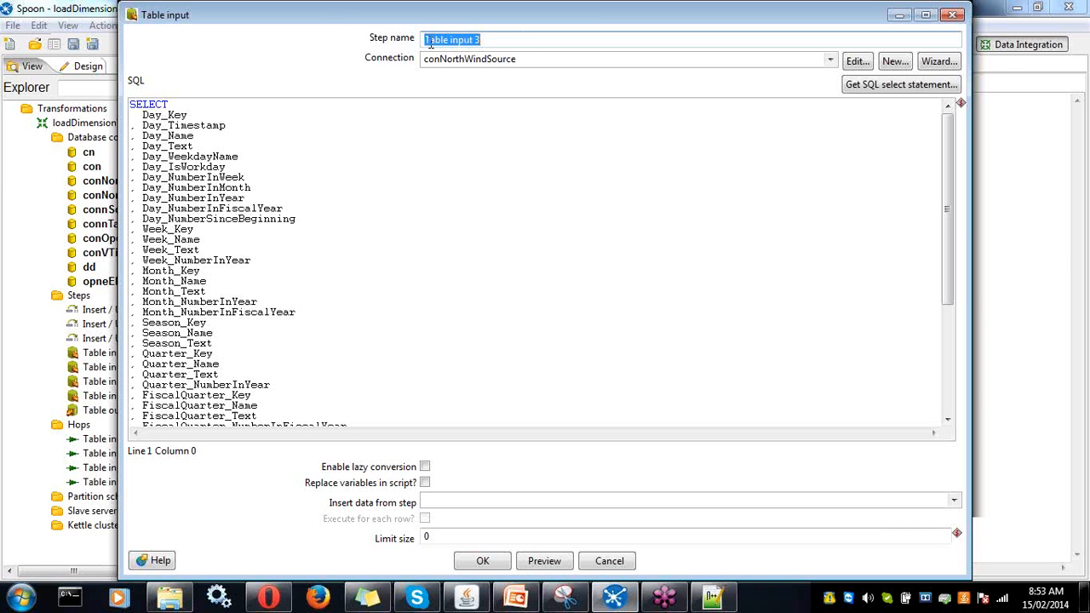
click(865, 66)
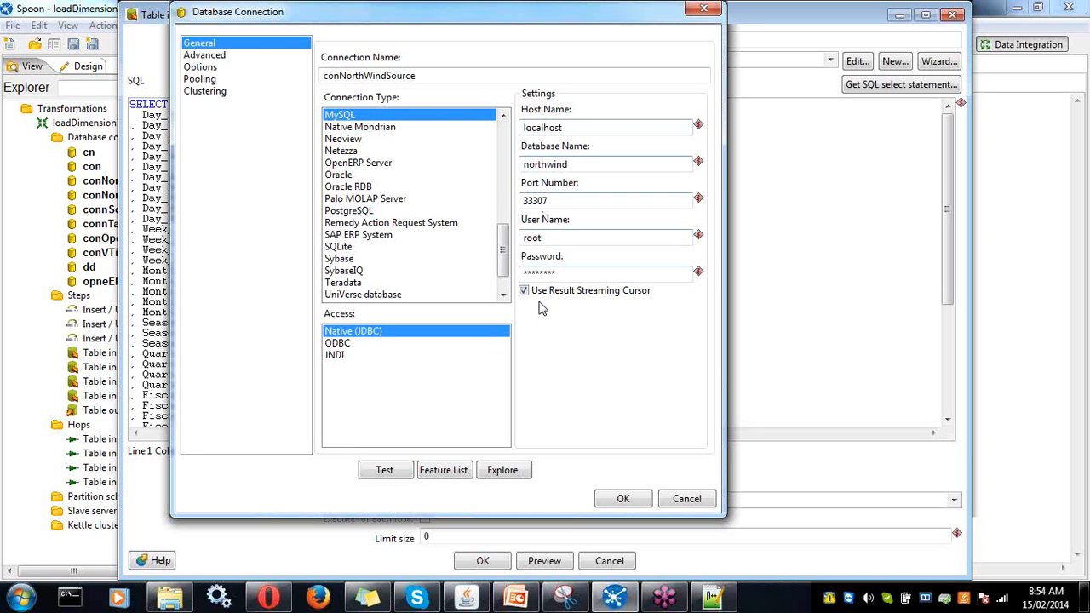
click(380, 471)
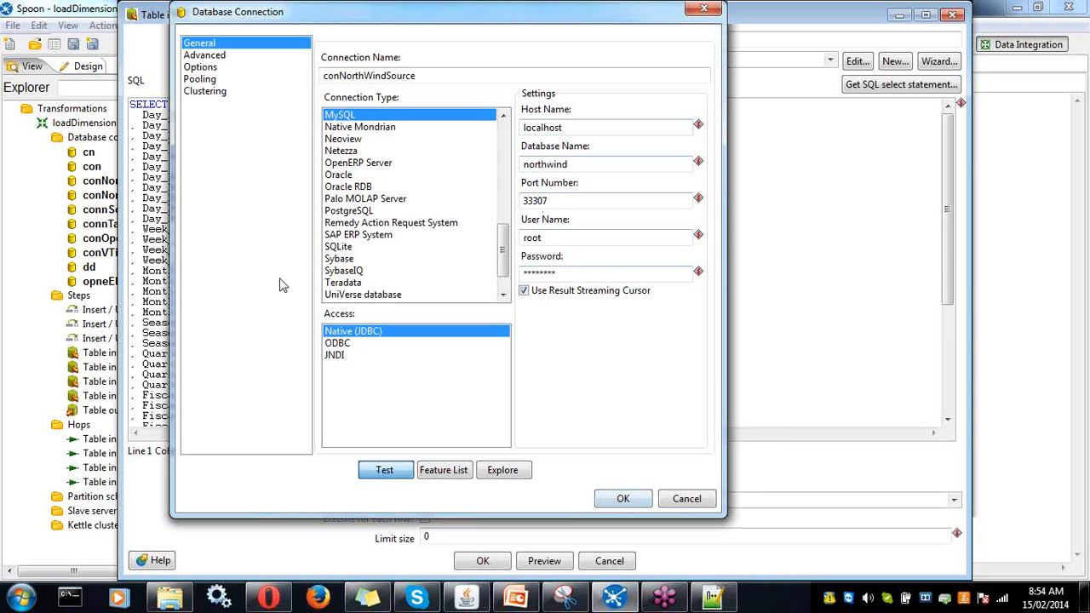
click(240, 220)
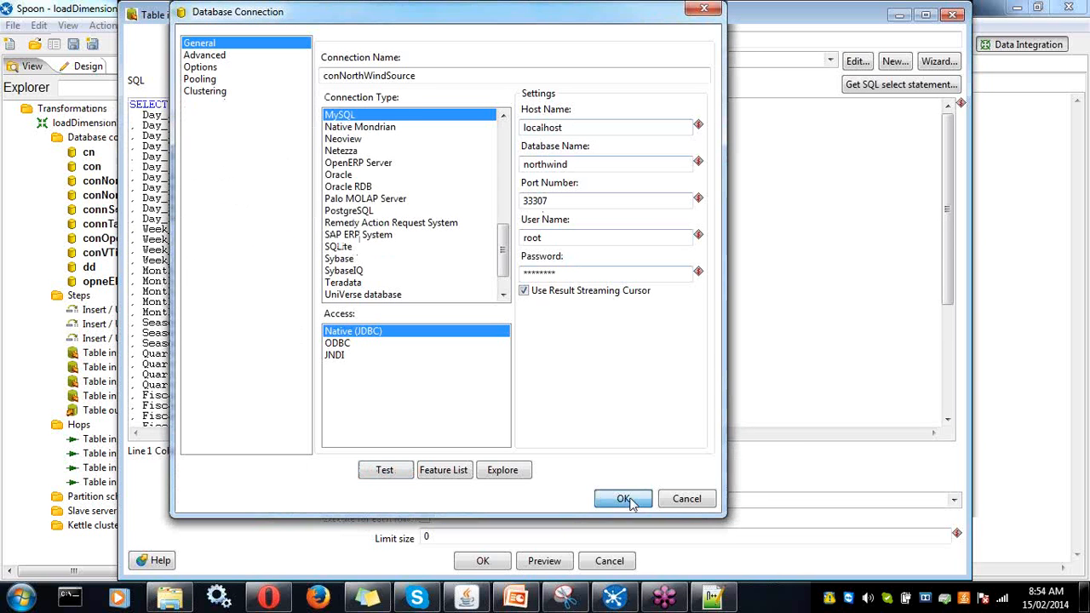
click(625, 498)
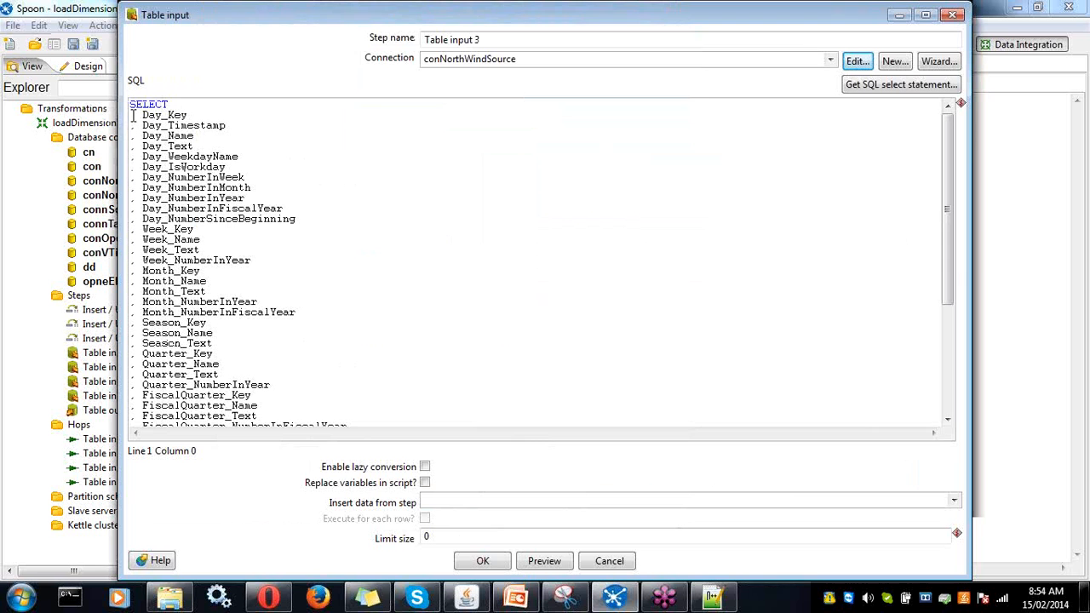
click(544, 560)
- Confirm the preview row count, then close the error log and Table input 3 settings
click(228, 187)
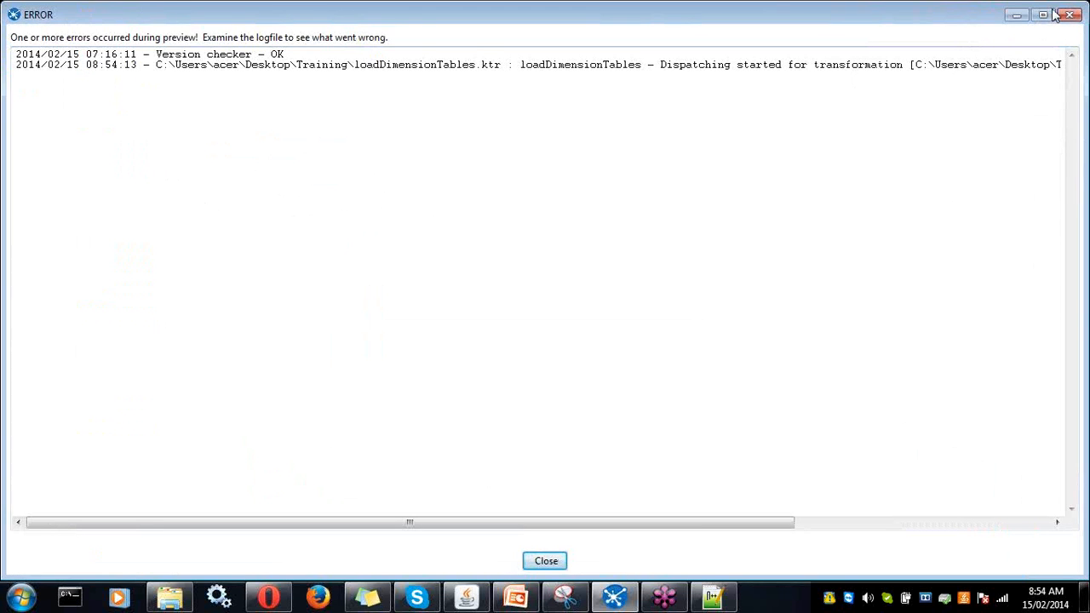
click(545, 560)
click(486, 557)
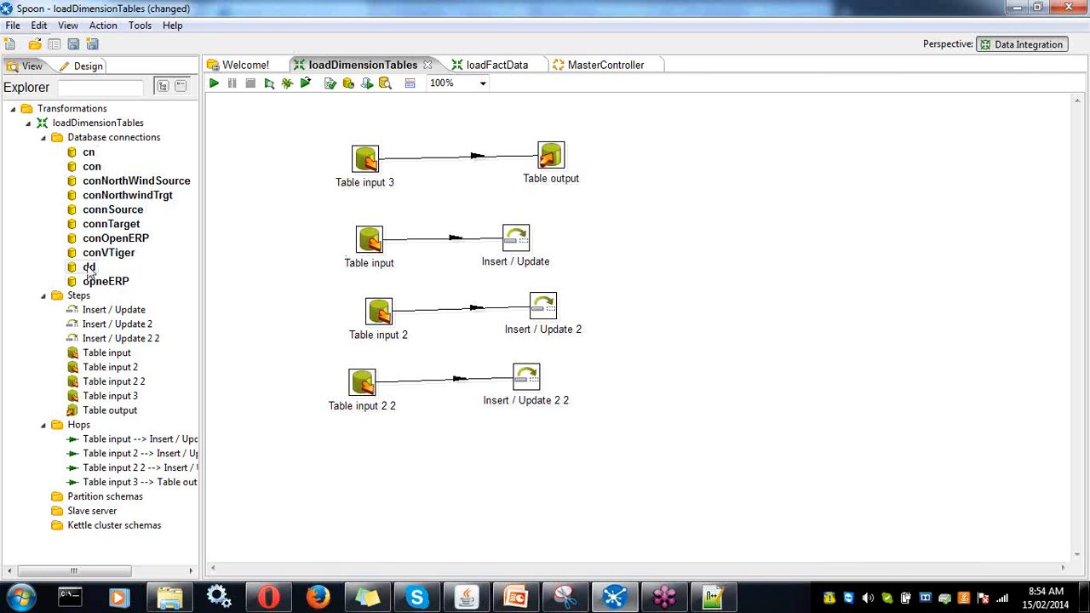
click(108, 141)
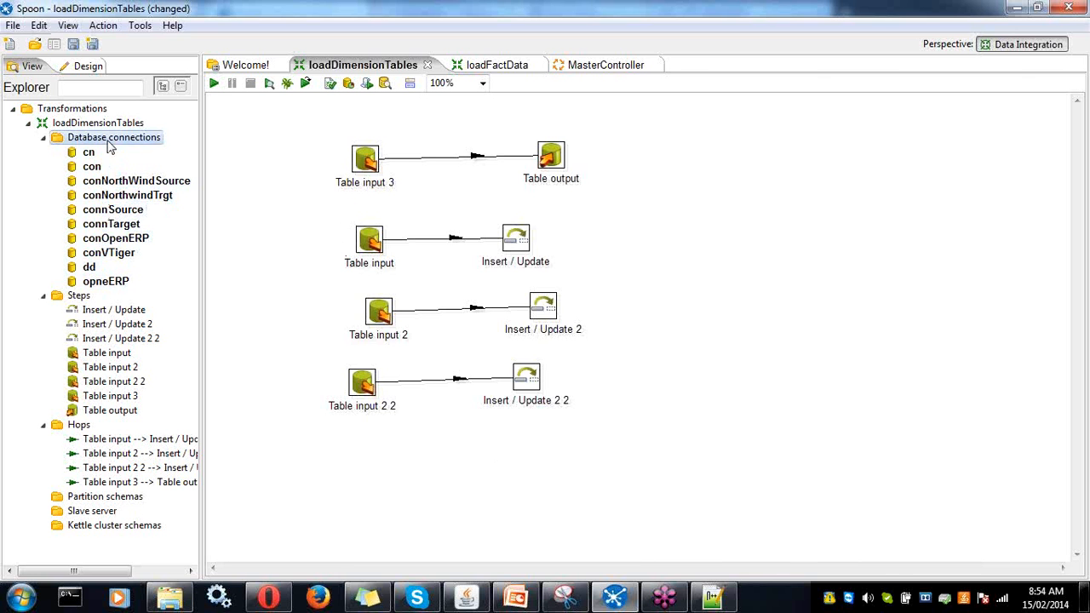
right_click(119, 182)
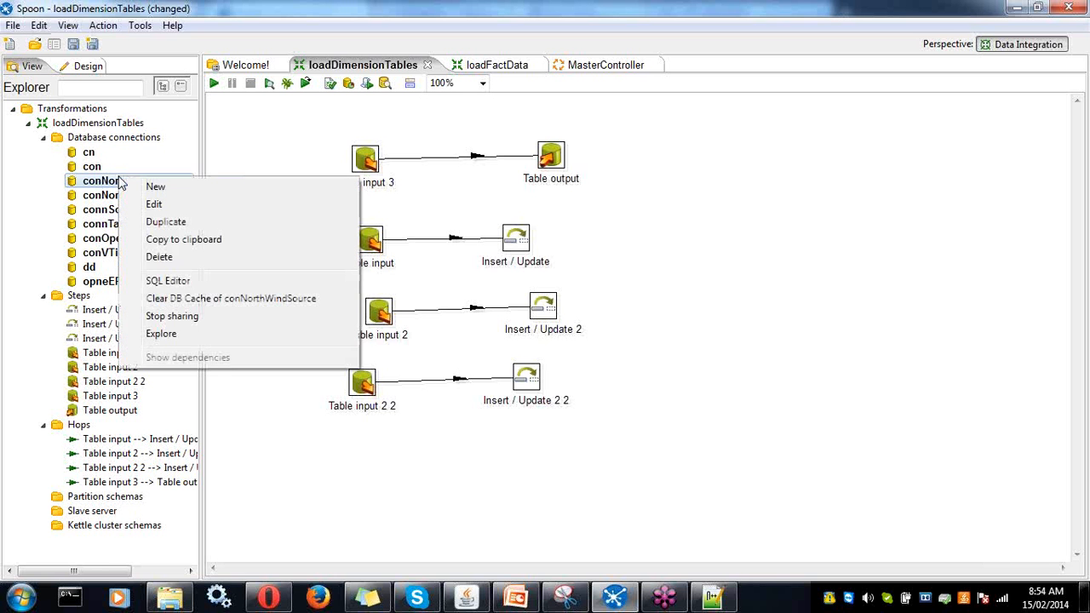
click(46, 191)
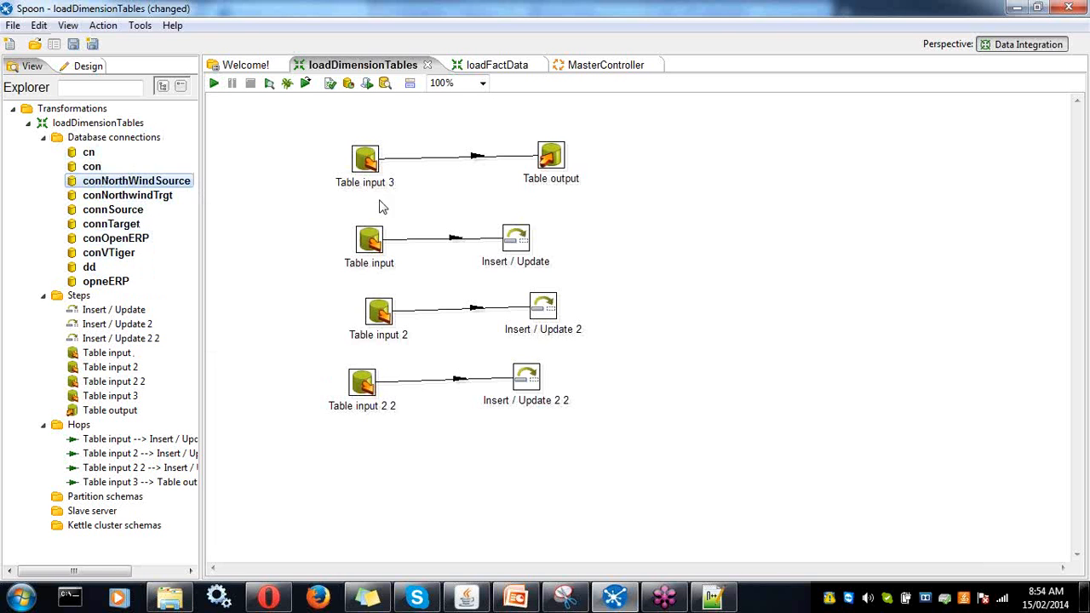
click(90, 67)
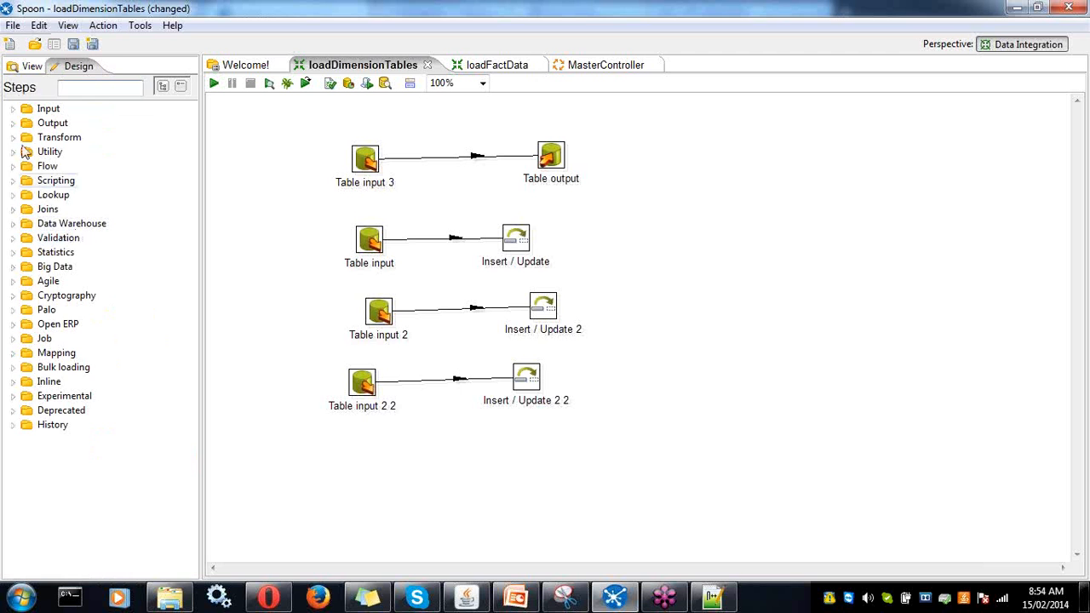
click(25, 67)
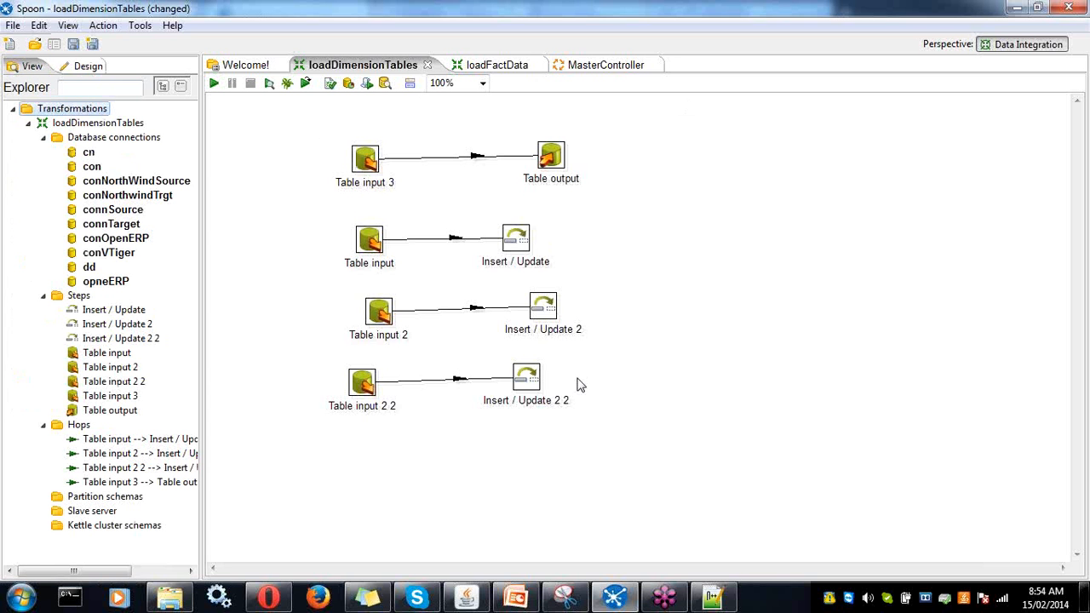
mouse_move(526, 393)
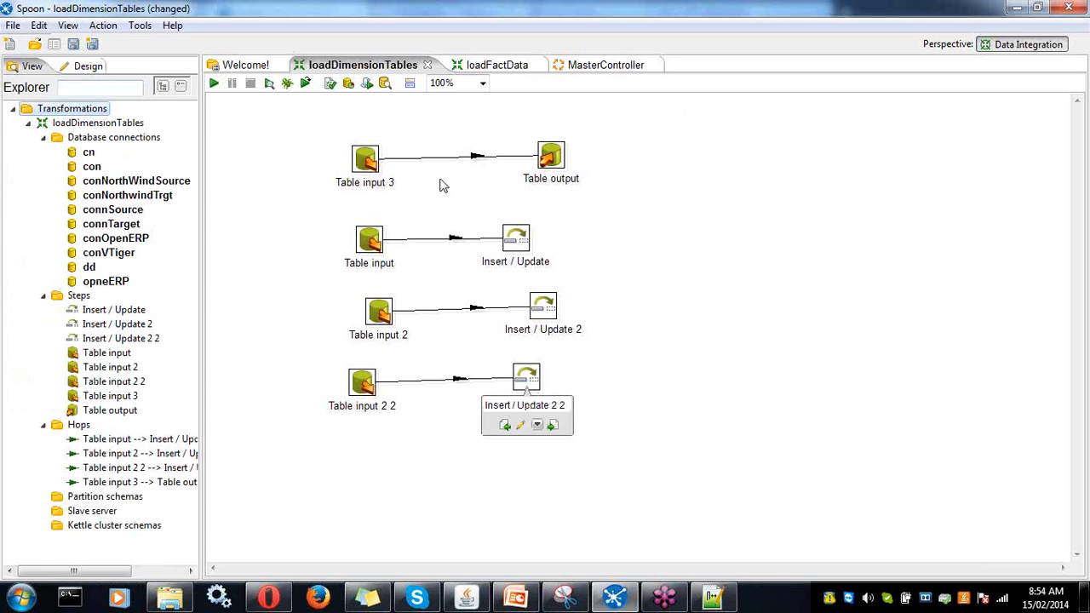
click(552, 160)
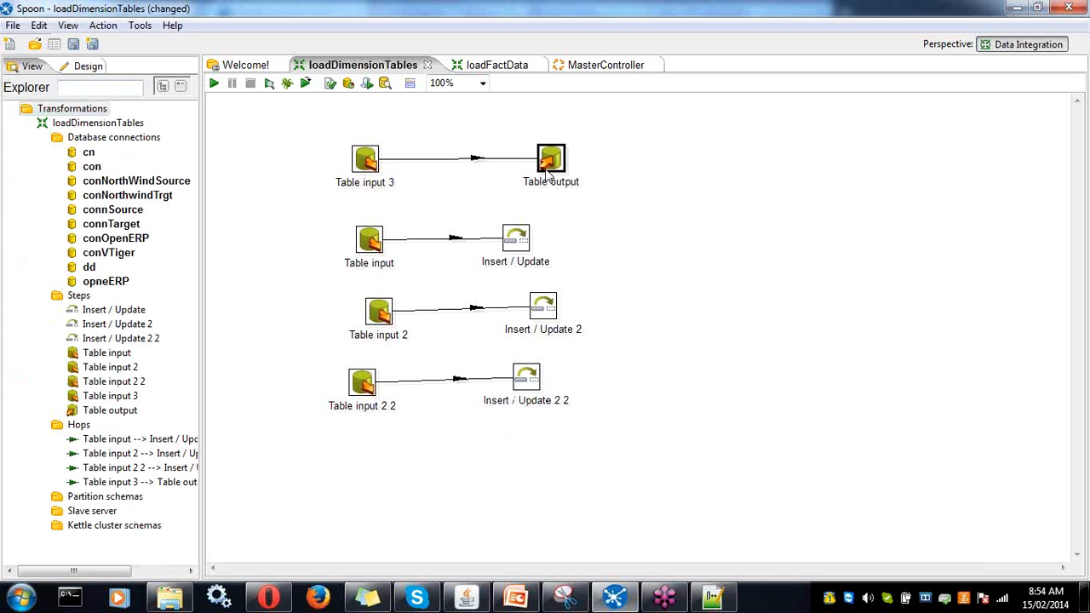
- Open loadStagingData.ktr from the recent files list
click(13, 26)
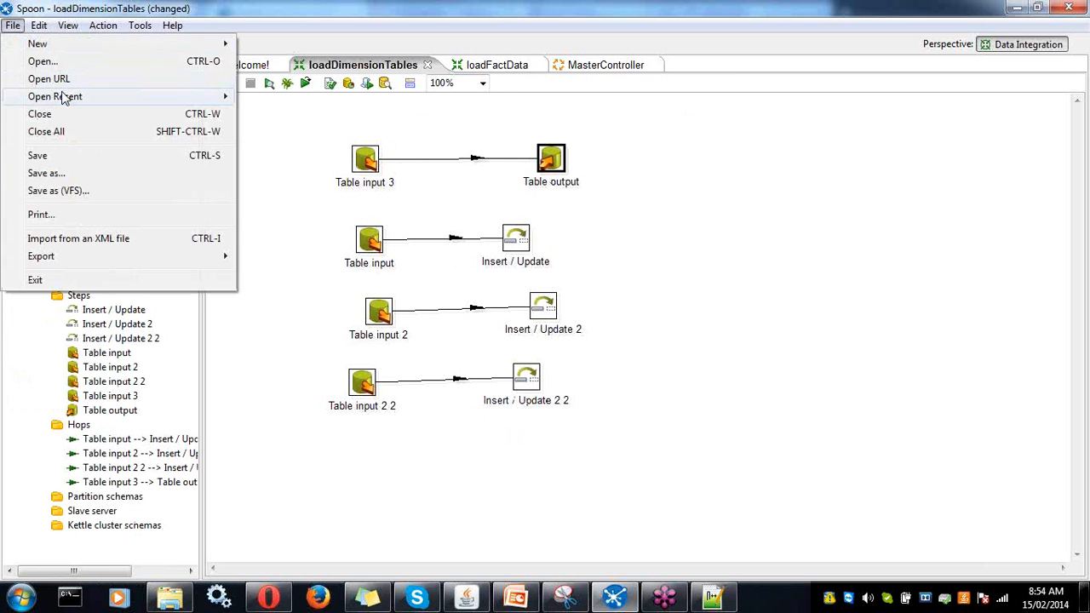
mouse_move(68, 96)
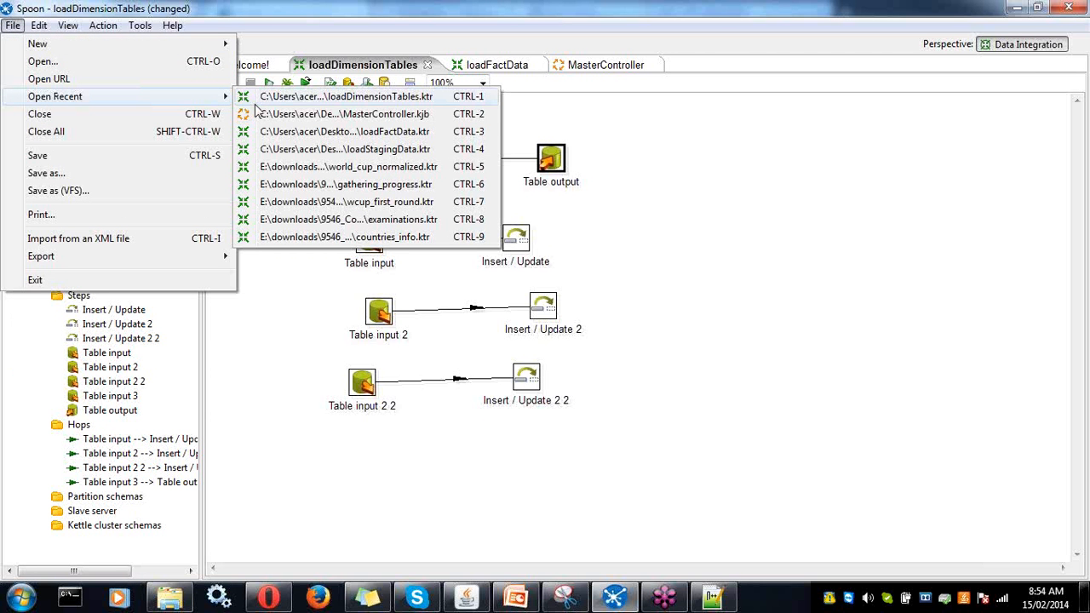
click(258, 151)
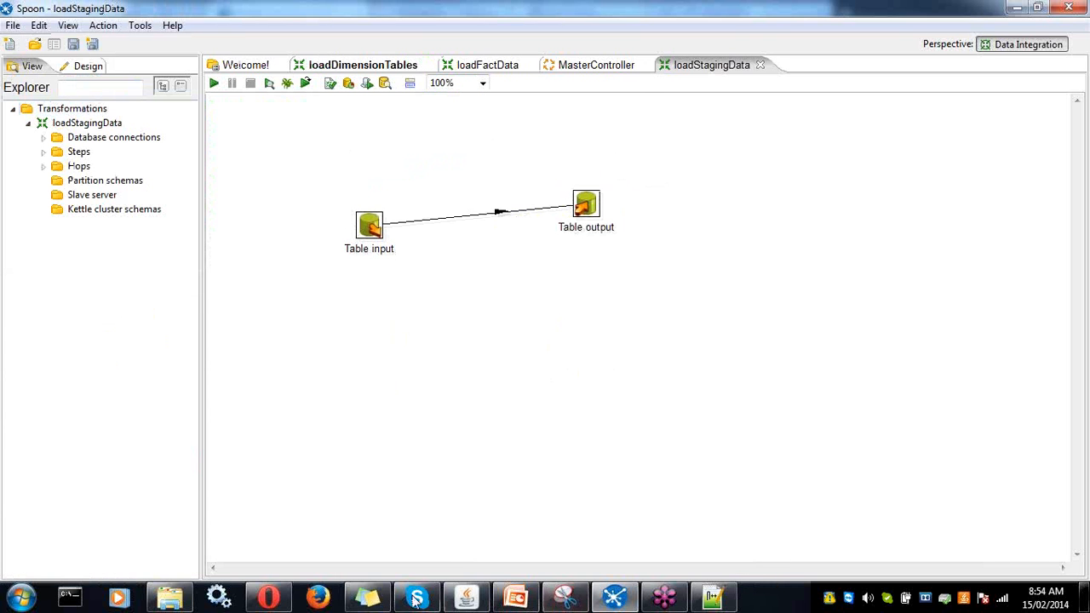
click(21, 598)
- Launch SQLyog Enterprise, connect to the local MySQL server, and expand northwind's tables
click(85, 254)
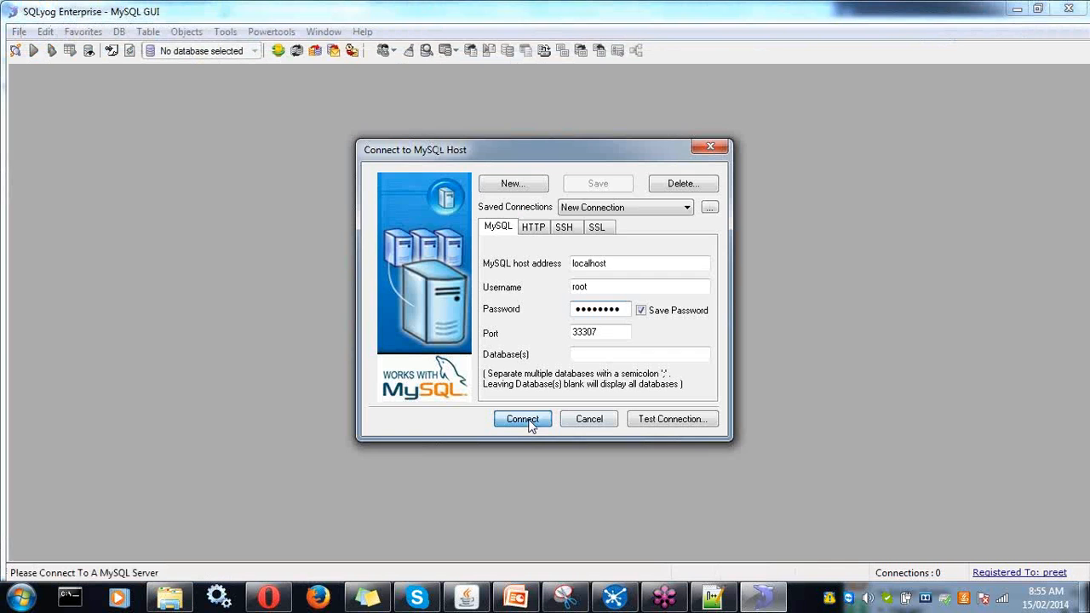
click(516, 420)
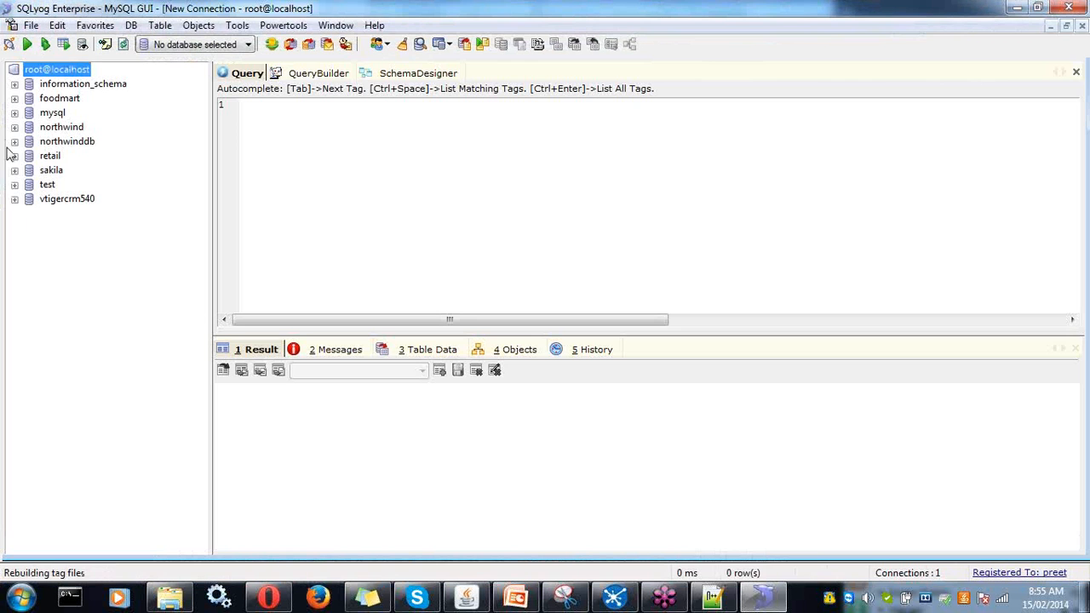
click(60, 128)
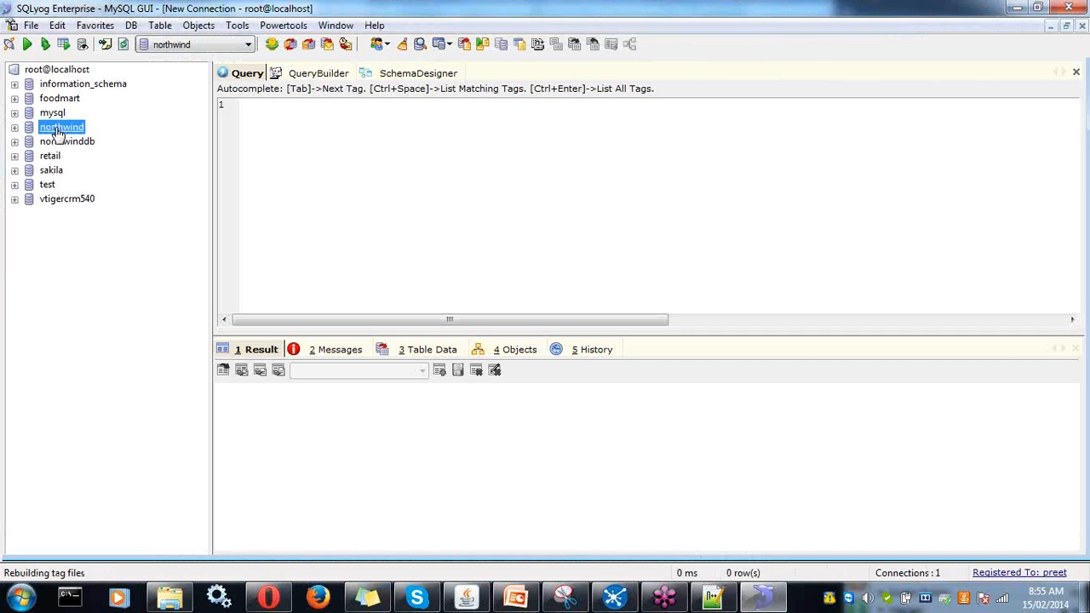
click(14, 127)
click(69, 142)
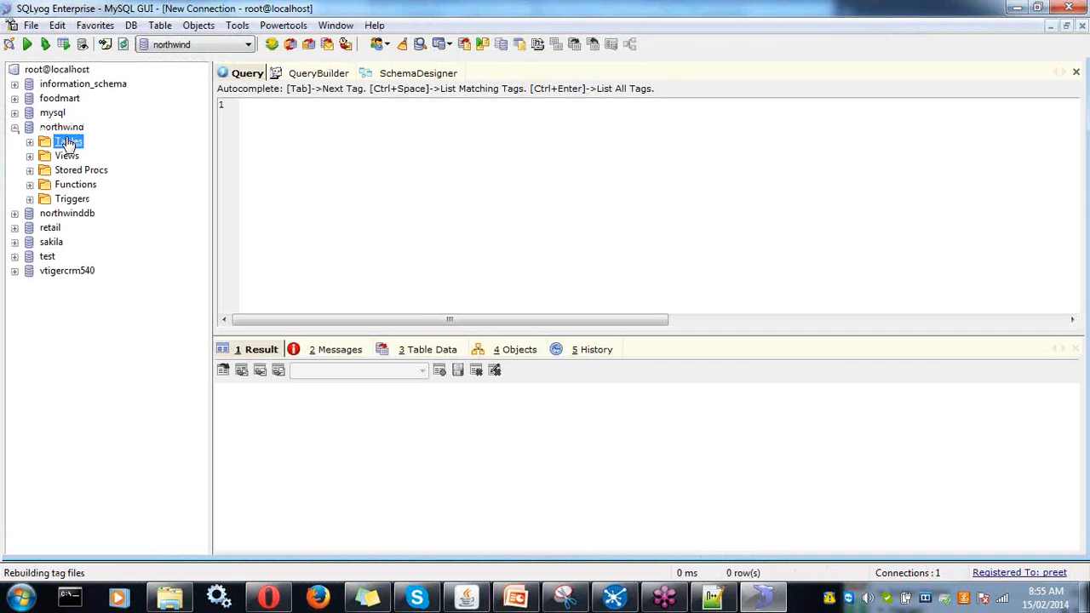
click(68, 130)
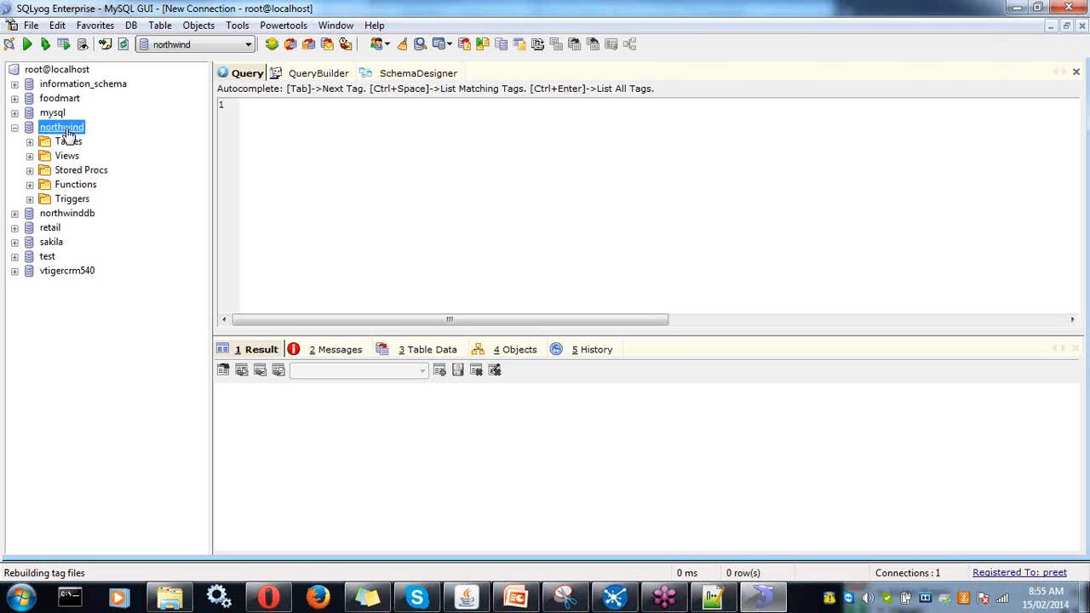
click(48, 145)
click(30, 141)
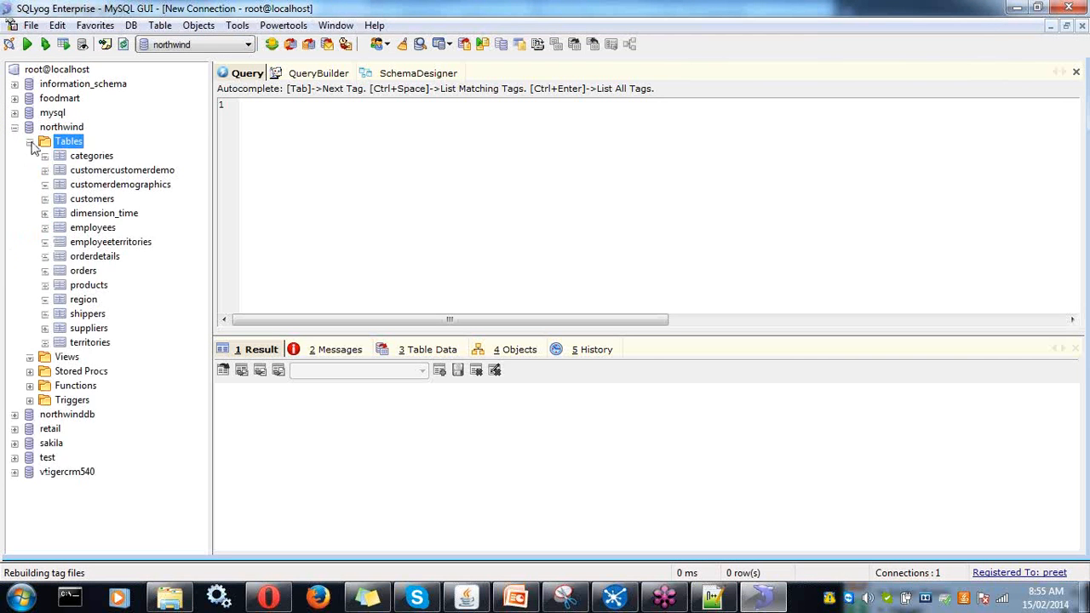
- Select categories, orders, orderdetails, products and shippers, then expand northwinddb's tables
click(90, 155)
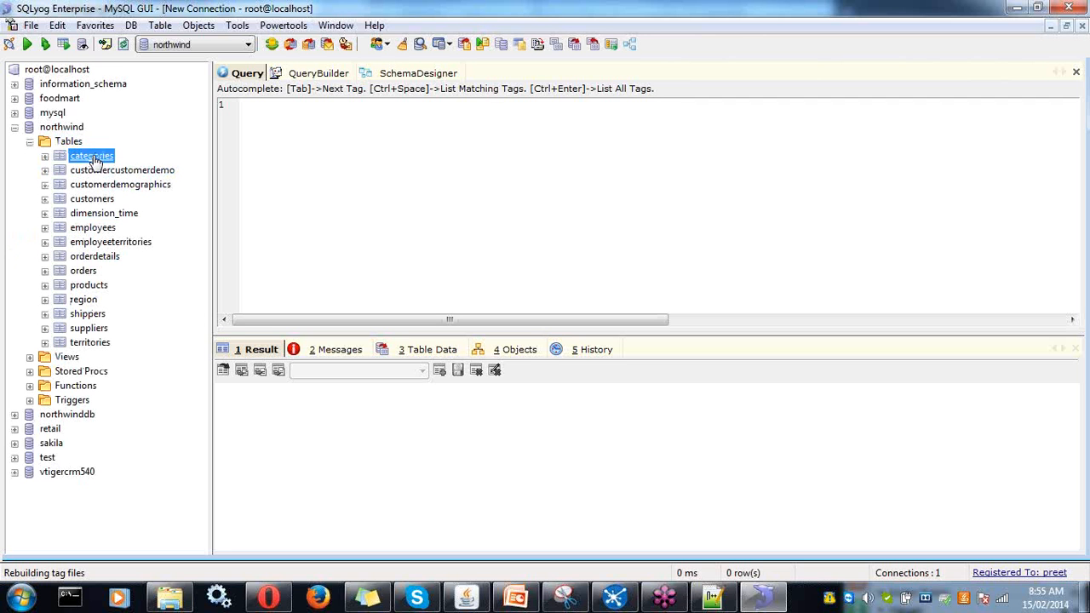
click(85, 270)
click(95, 256)
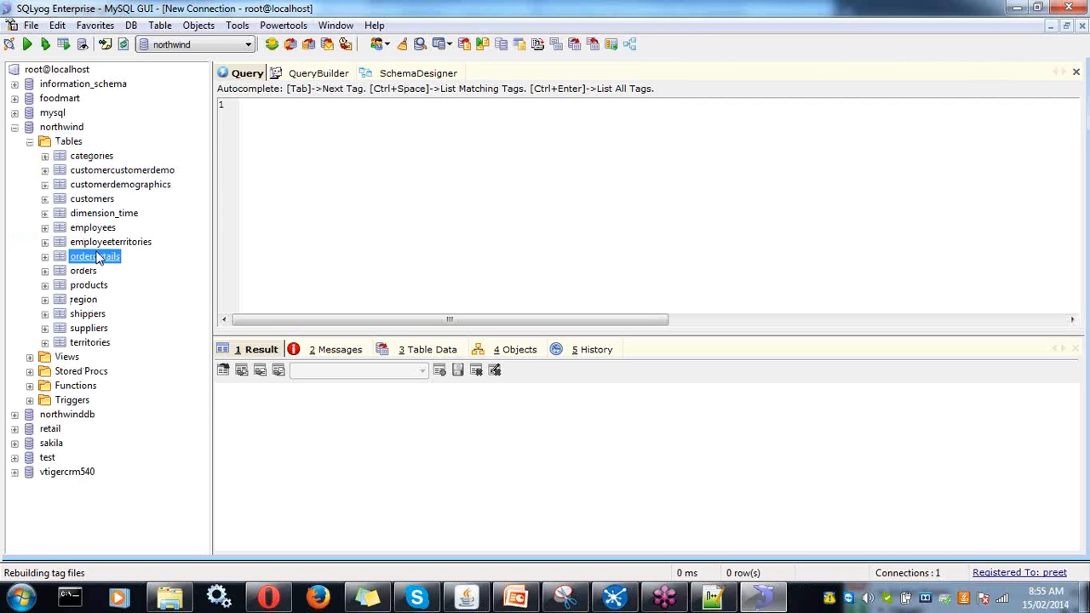
click(89, 286)
click(87, 314)
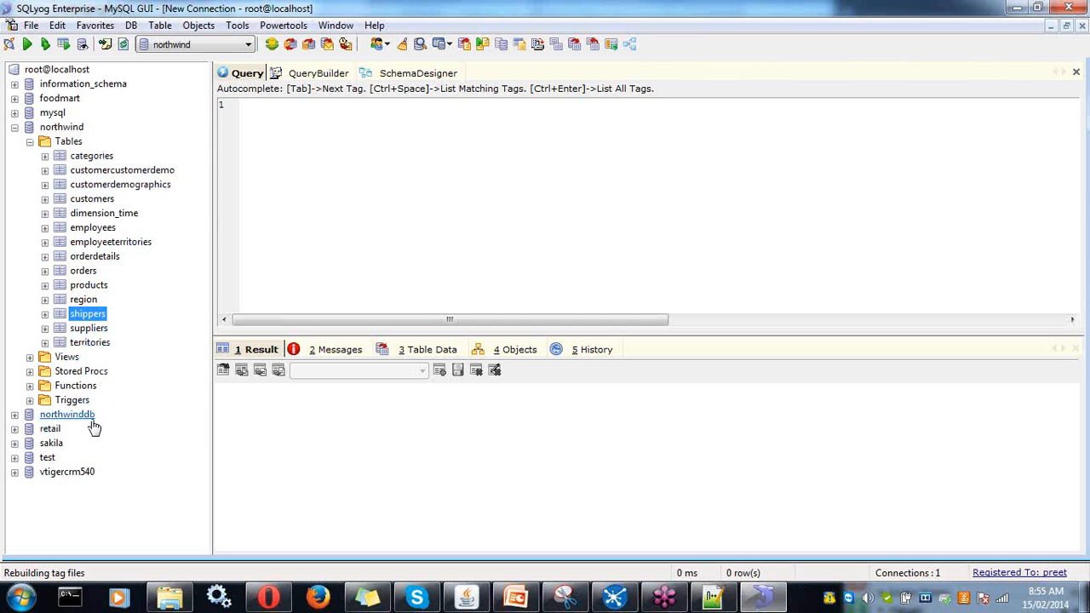
click(15, 414)
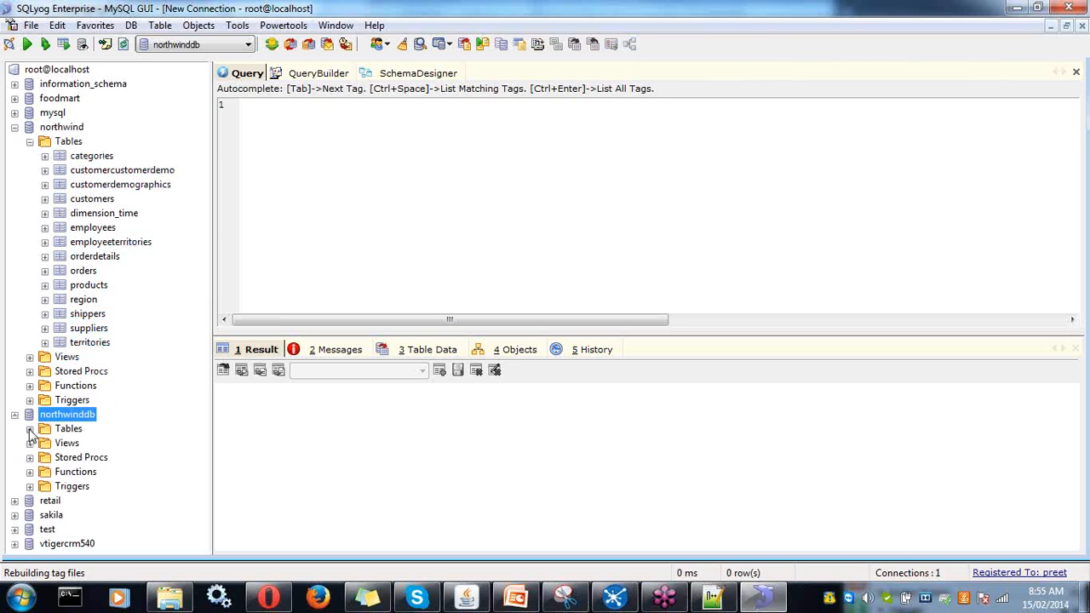
click(30, 429)
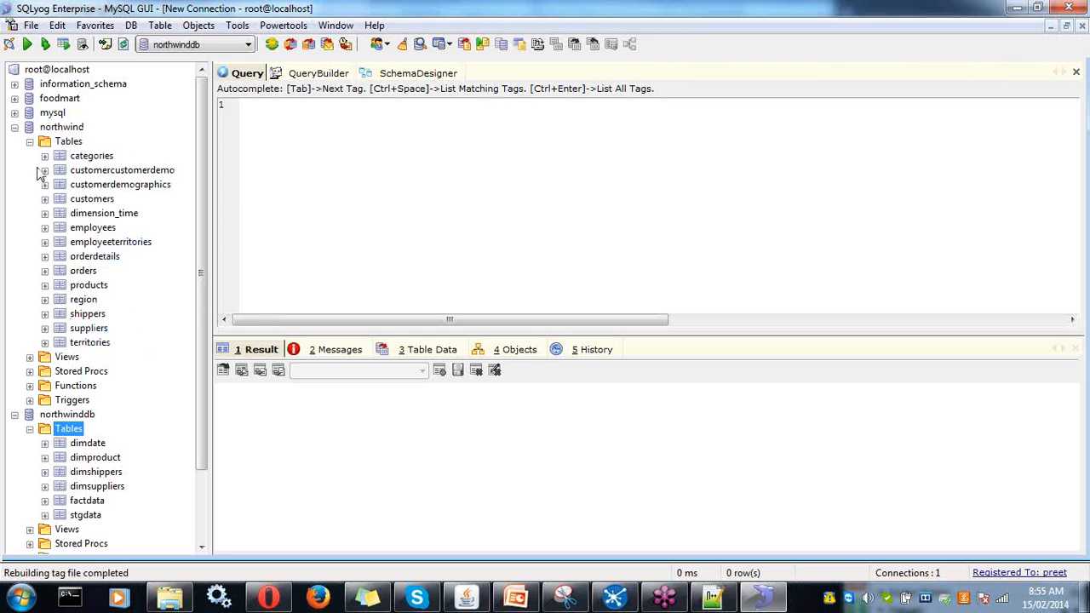
- Show the row data of northwind's orderdetails and orders tables, scrolling across the columns
click(95, 256)
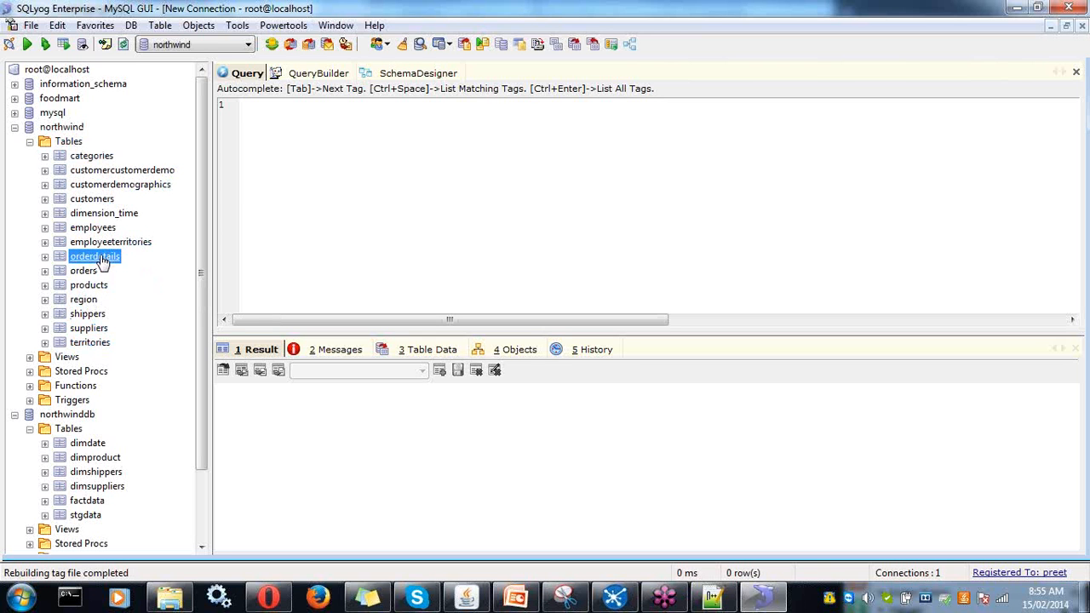
click(416, 351)
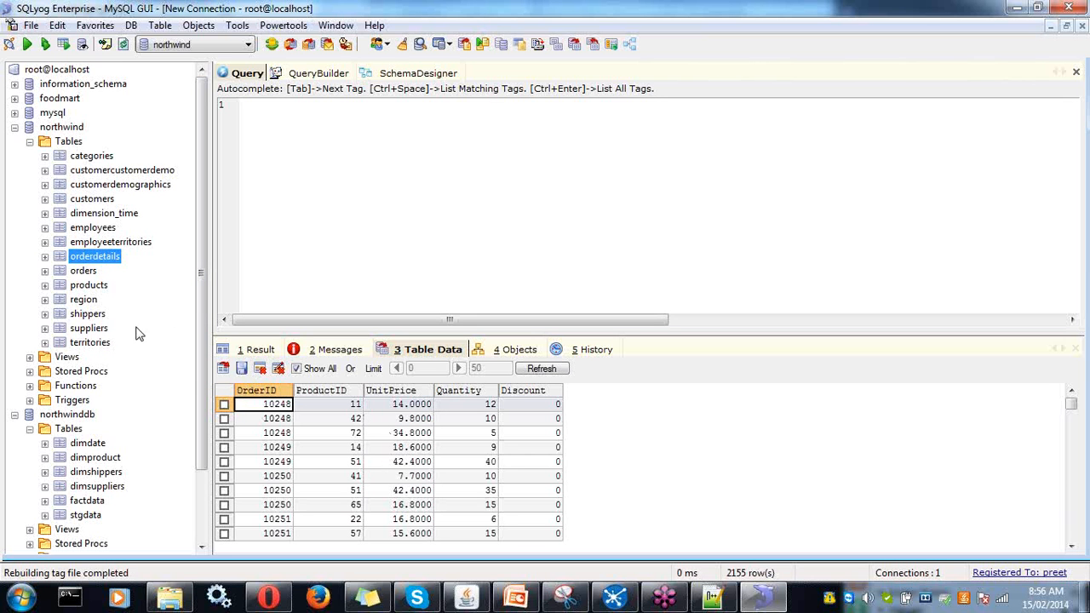
click(94, 275)
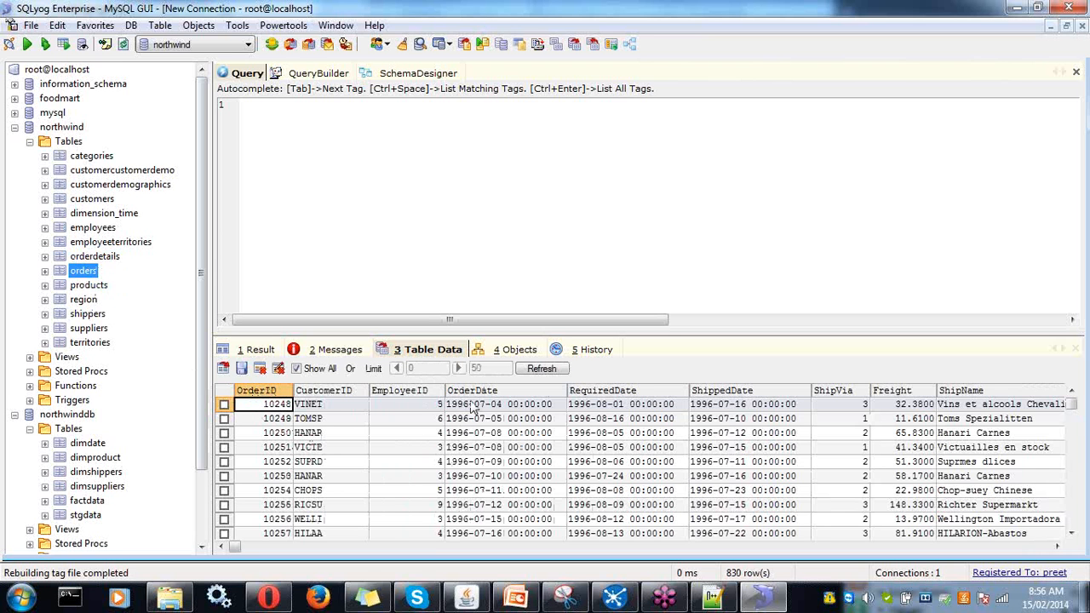
drag(240, 546, 546, 553)
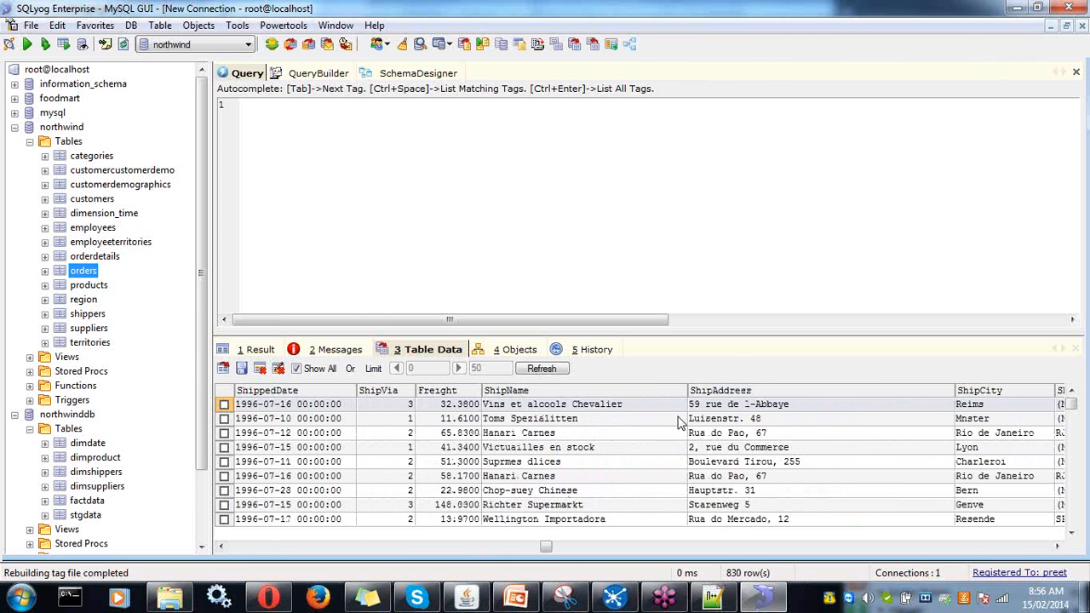
click(585, 552)
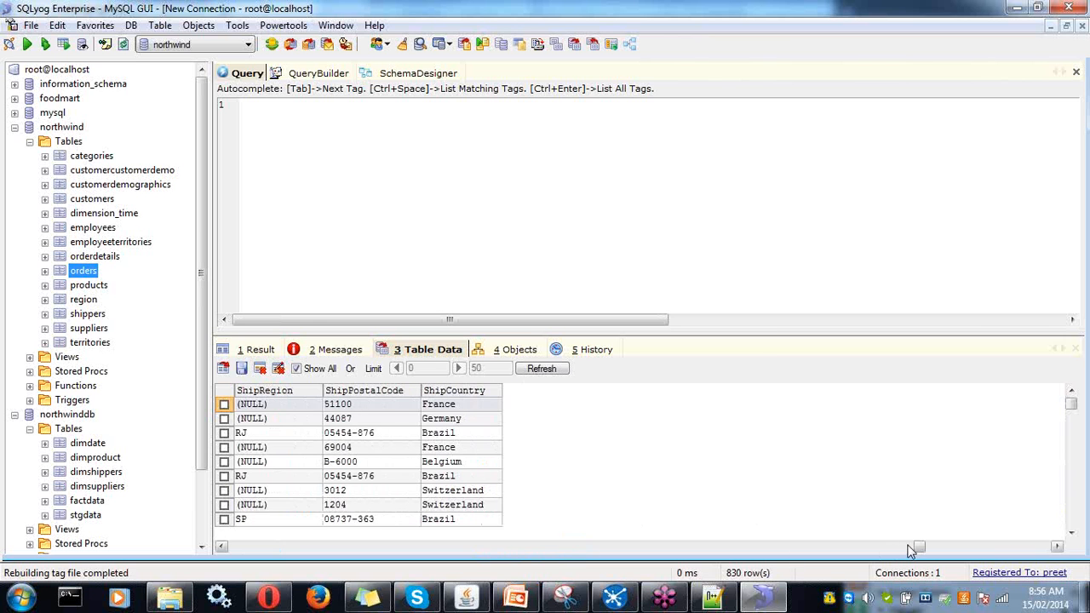
drag(919, 547, 231, 547)
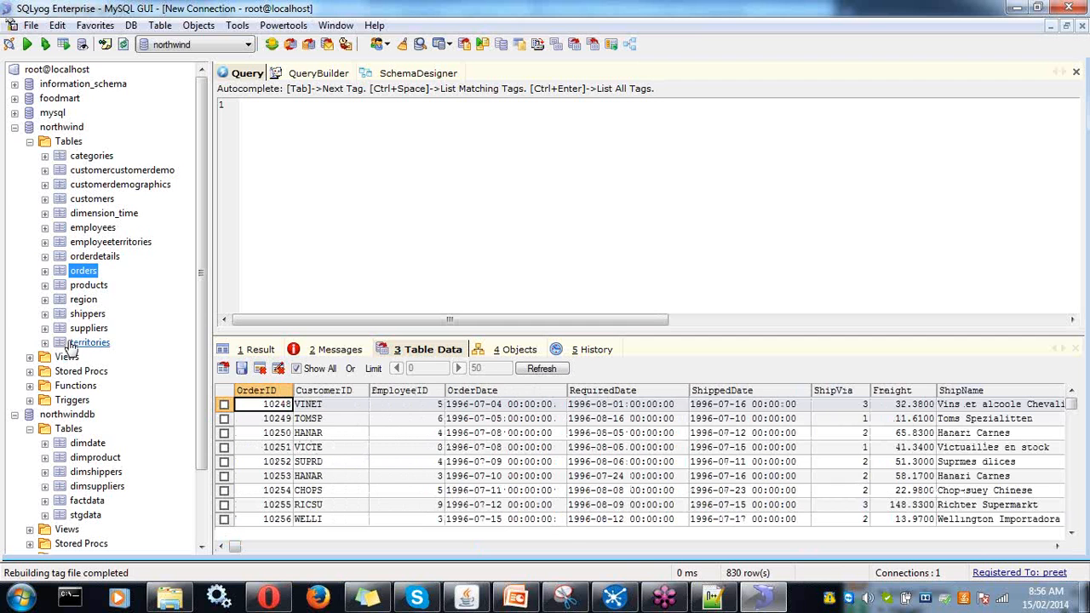
- View the shippers and suppliers data, then return to Spoon's loadStagingData canvas
click(85, 315)
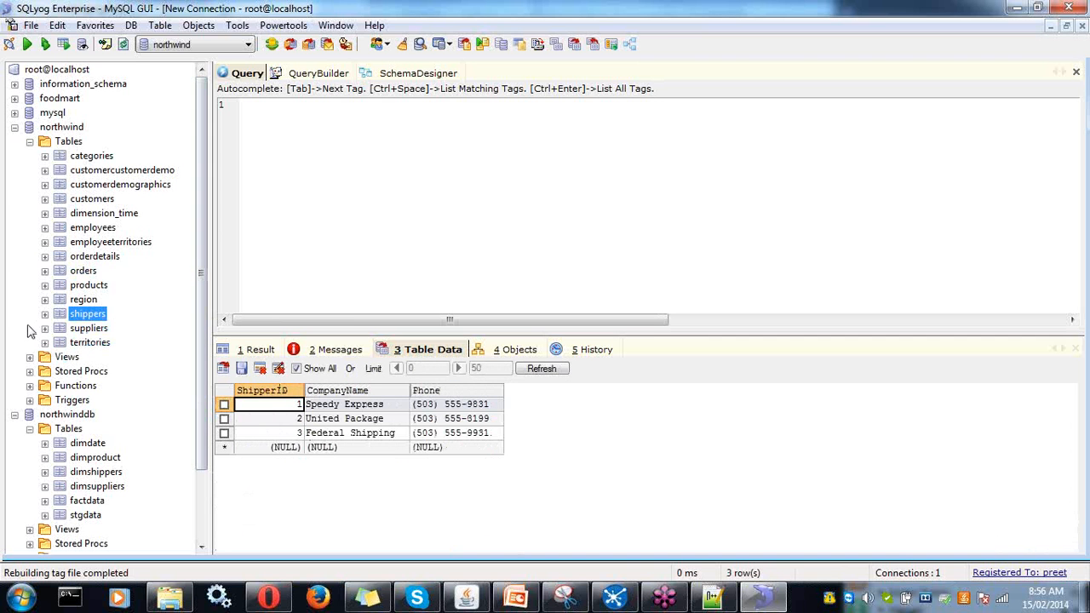
click(85, 328)
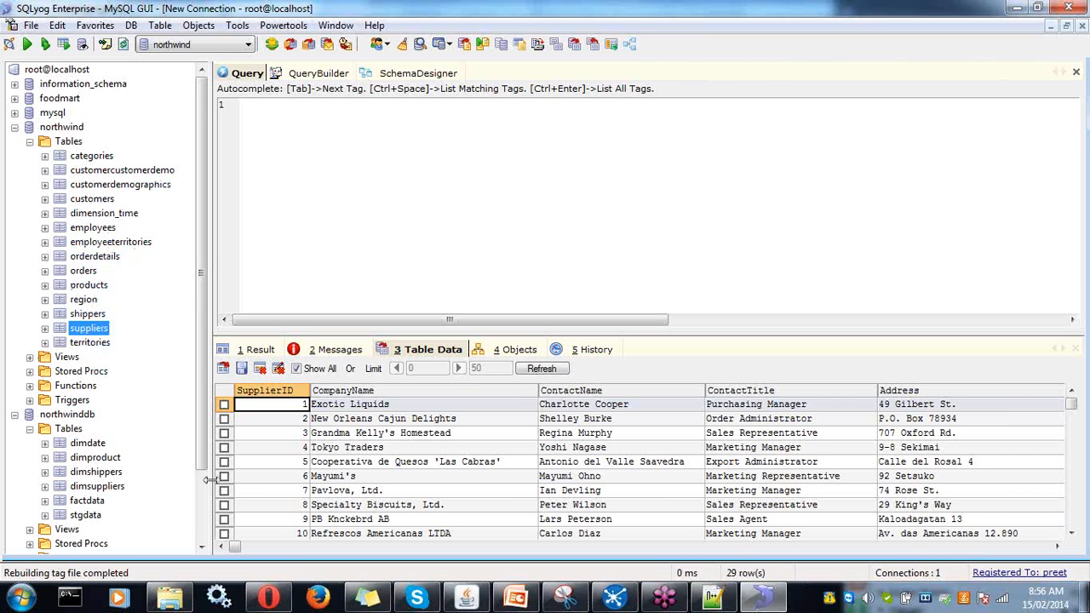
click(613, 598)
click(372, 228)
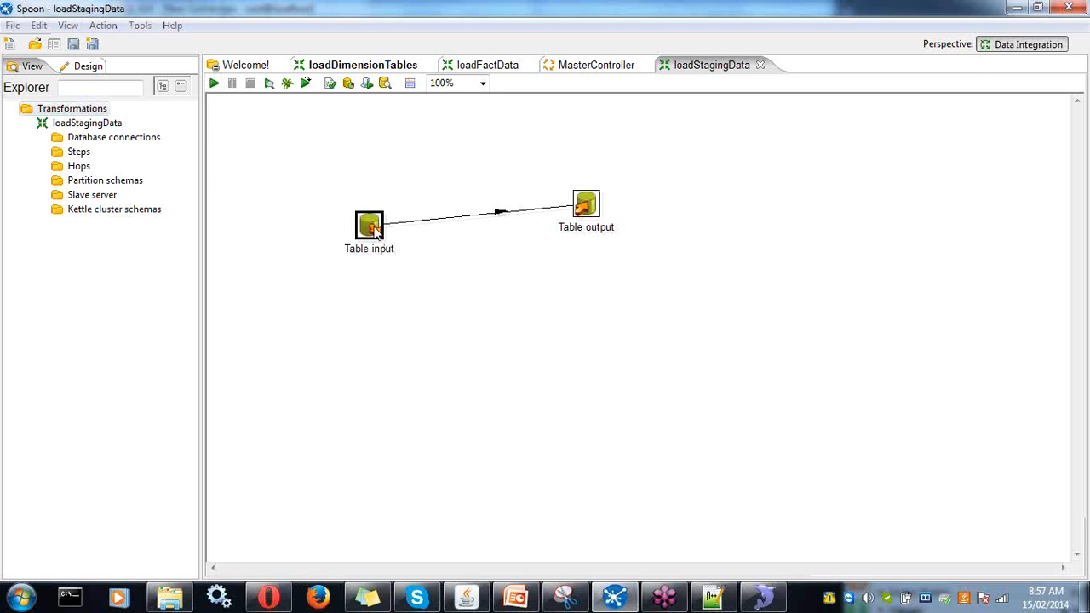
double_click(371, 227)
drag(186, 115, 272, 147)
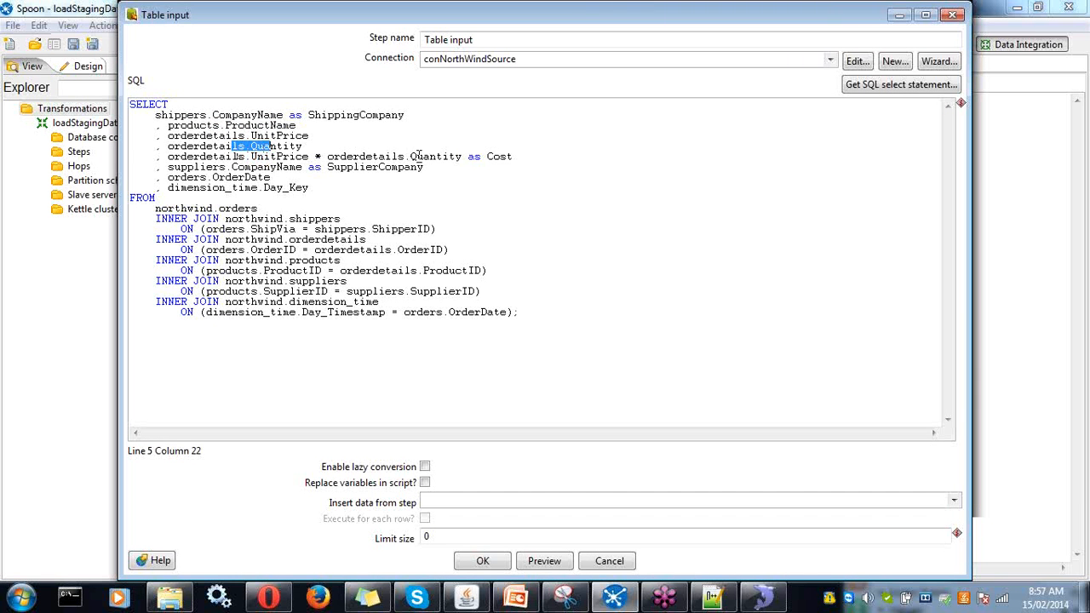
drag(513, 156, 292, 169)
drag(193, 177, 235, 178)
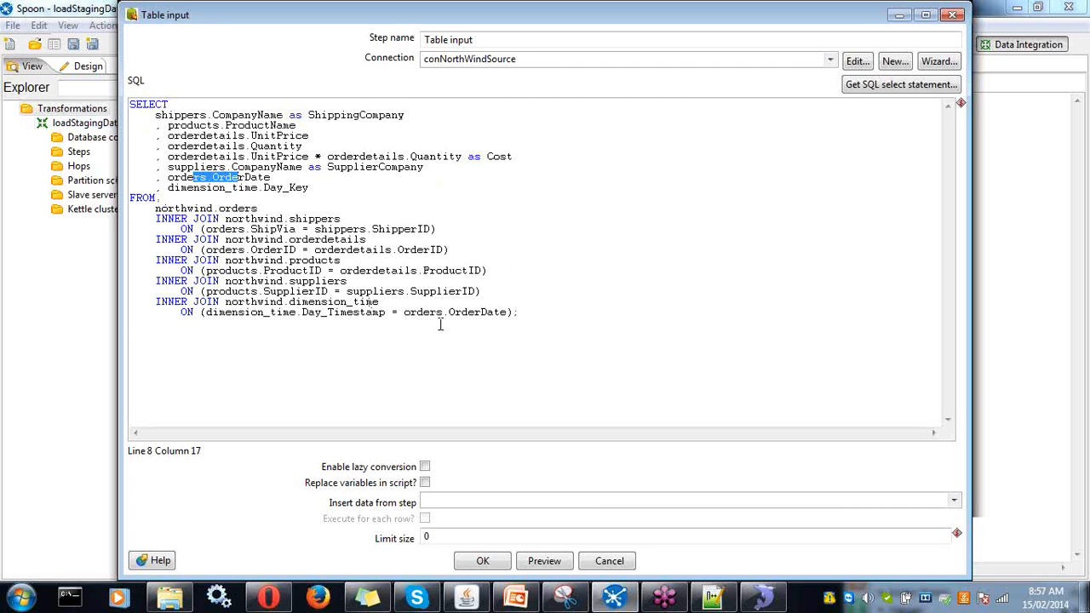
click(483, 569)
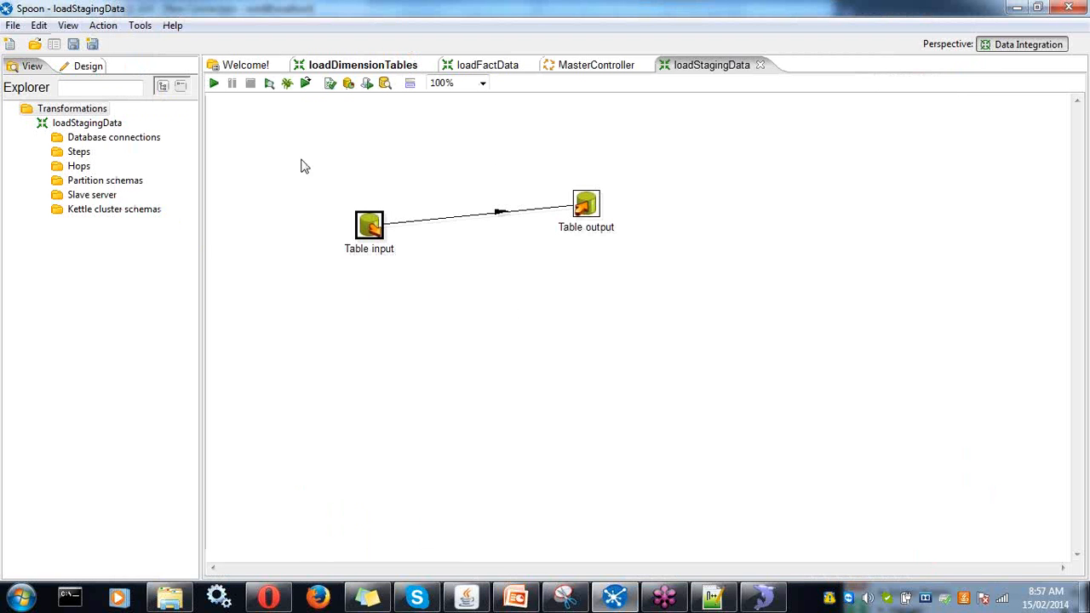
click(760, 599)
- Cycle through the loadStagingData, loadDimensionTables and loadFactData tabs, ending on the MasterController job
click(757, 606)
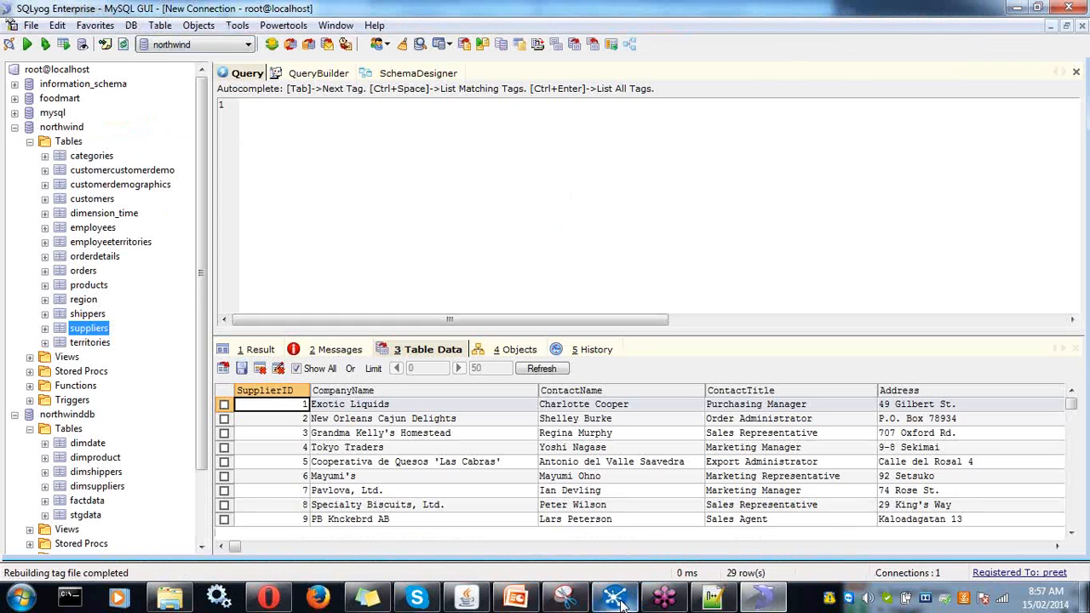
click(615, 599)
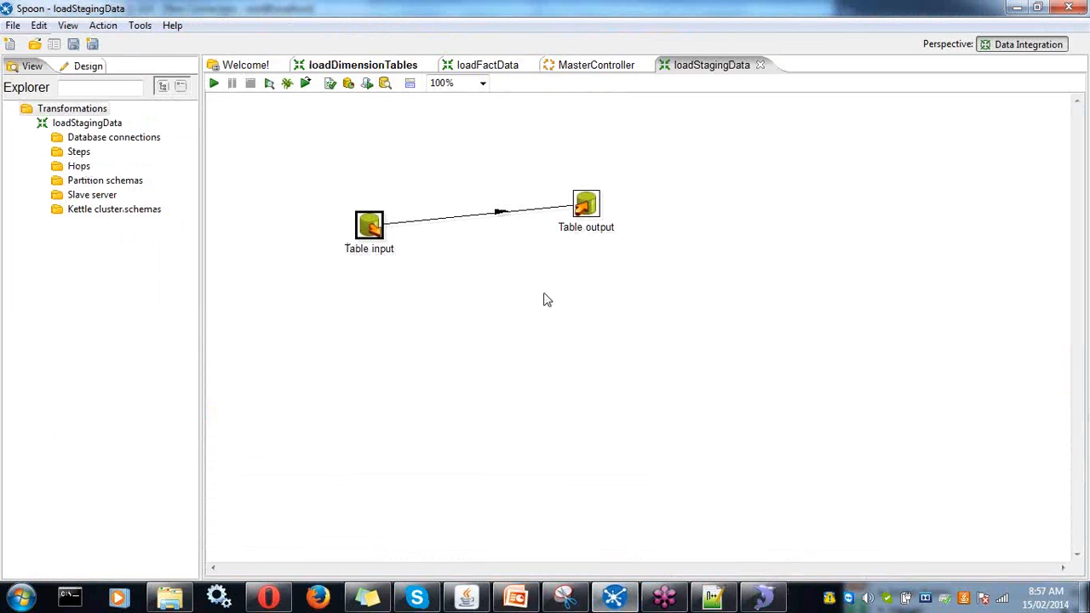
click(566, 66)
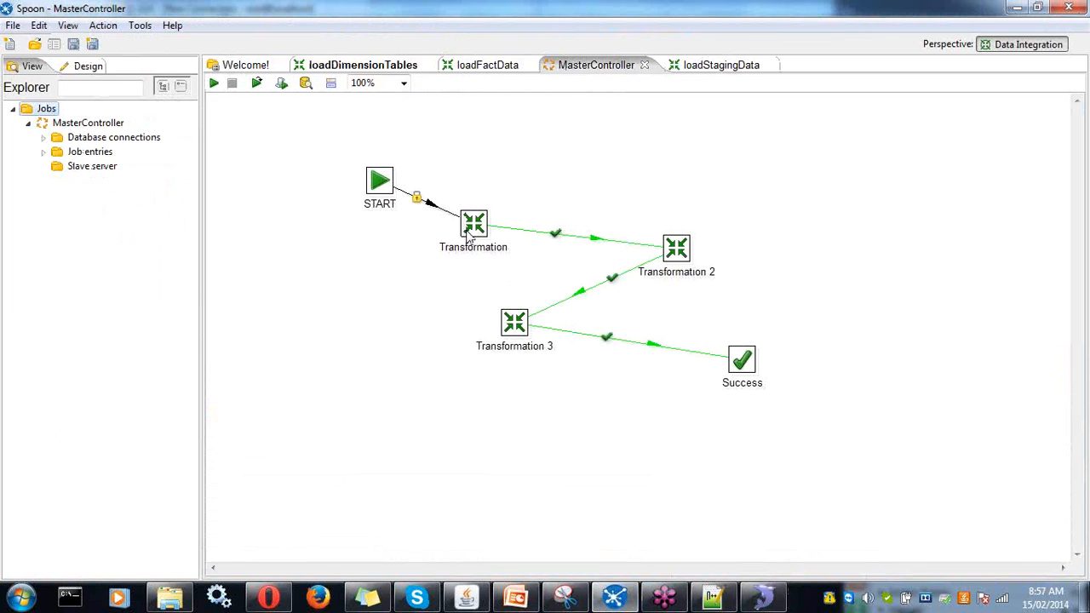
click(696, 66)
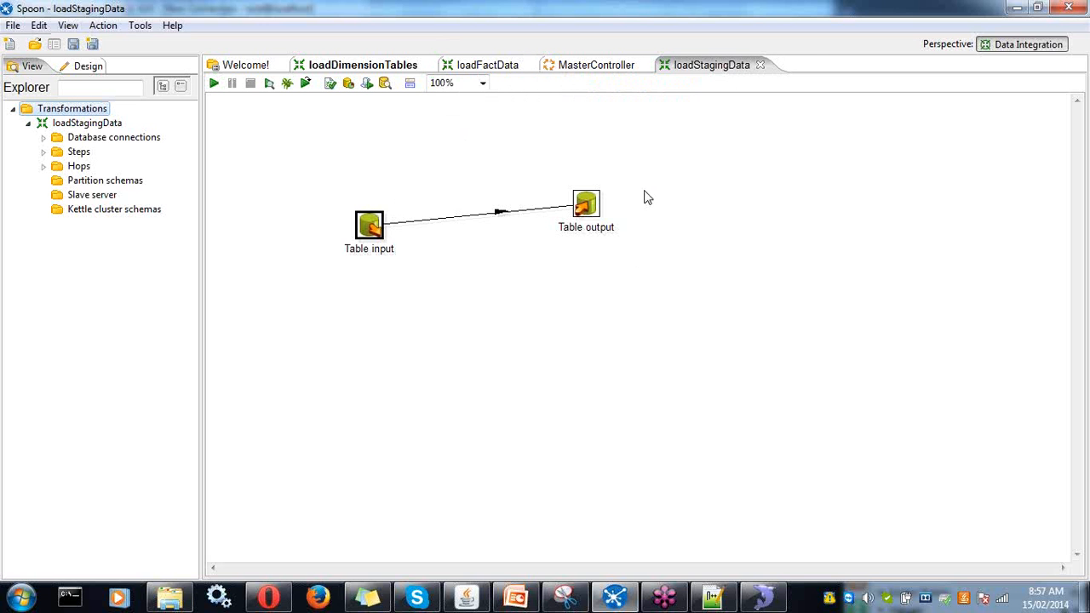
click(426, 65)
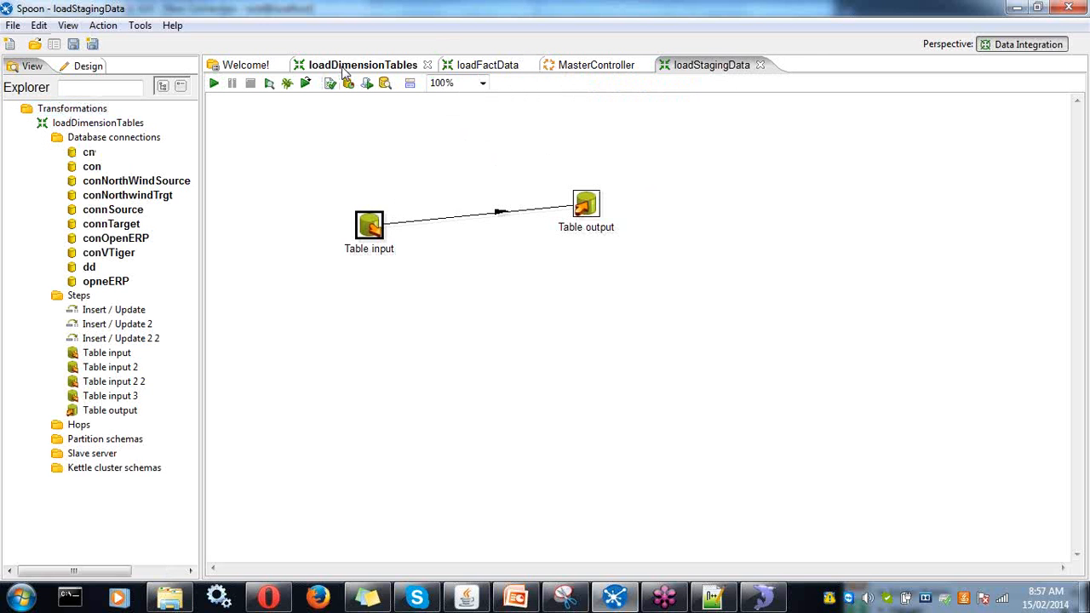
click(478, 66)
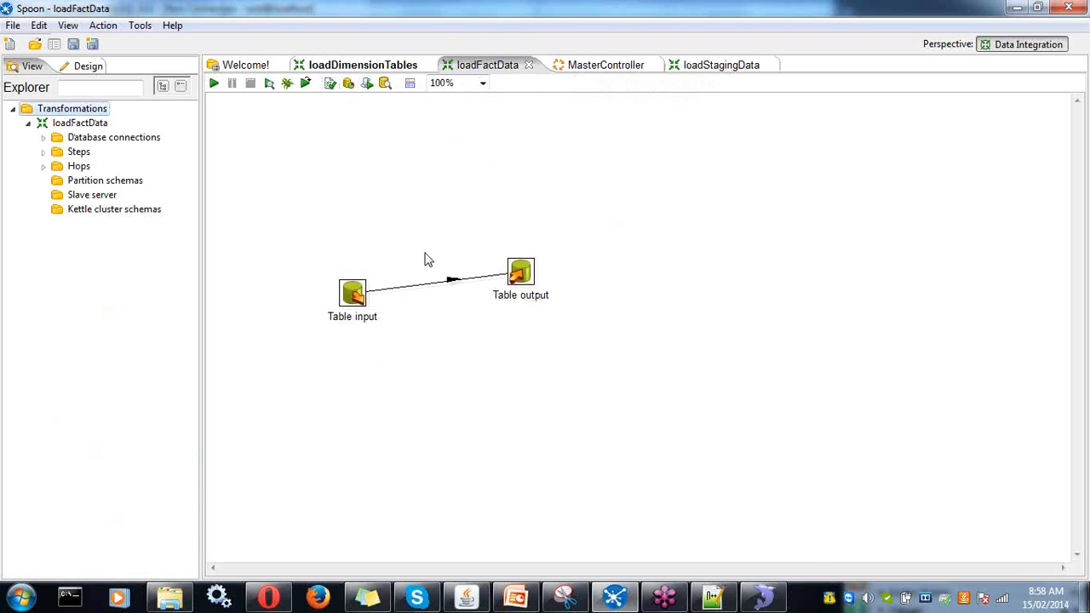
click(705, 68)
click(604, 70)
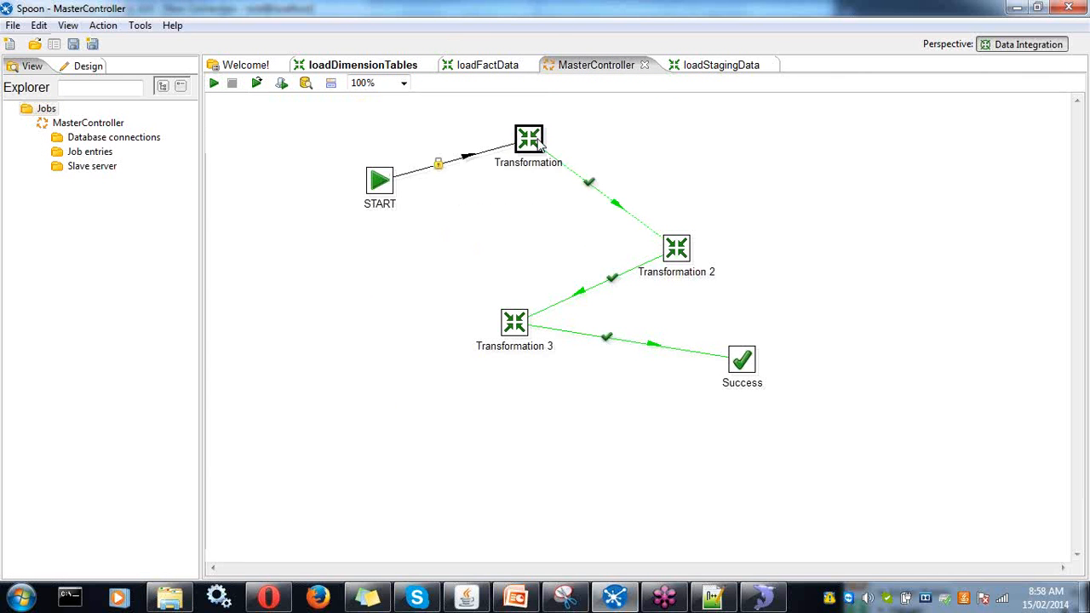
- Check that the three Transformation entries point to loadStagingData.ktr, loadDimensionTables.ktr and loadFactData.ktr
double_click(538, 146)
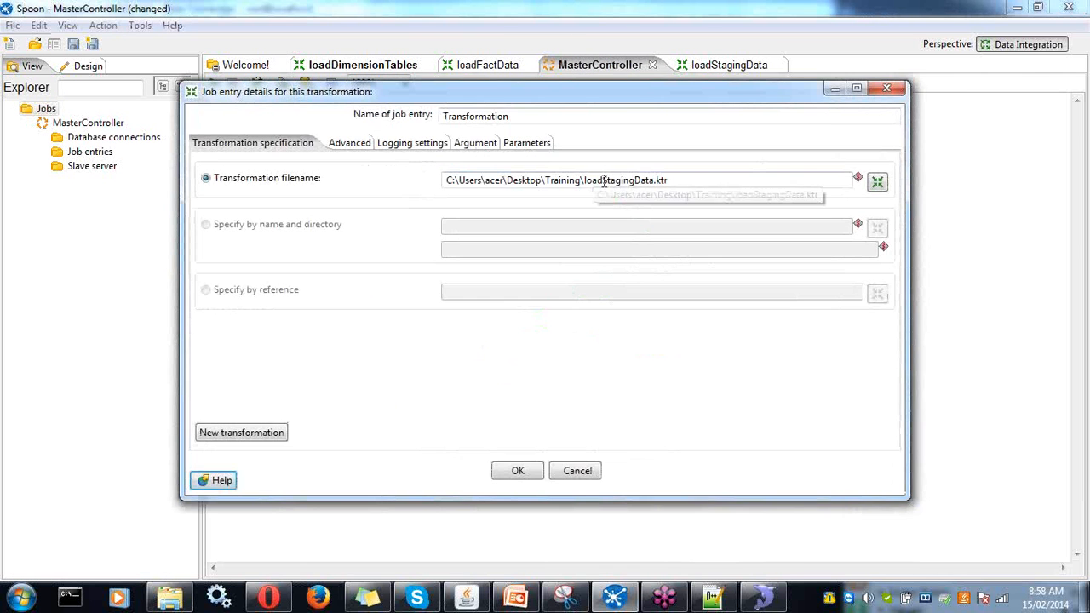
drag(447, 180, 664, 183)
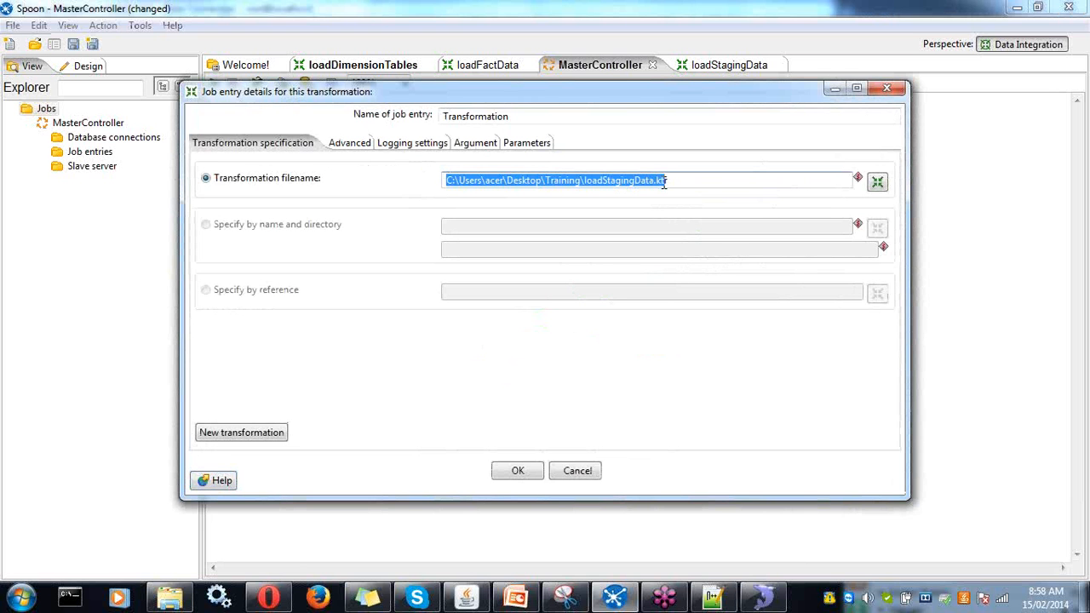
click(886, 87)
double_click(678, 248)
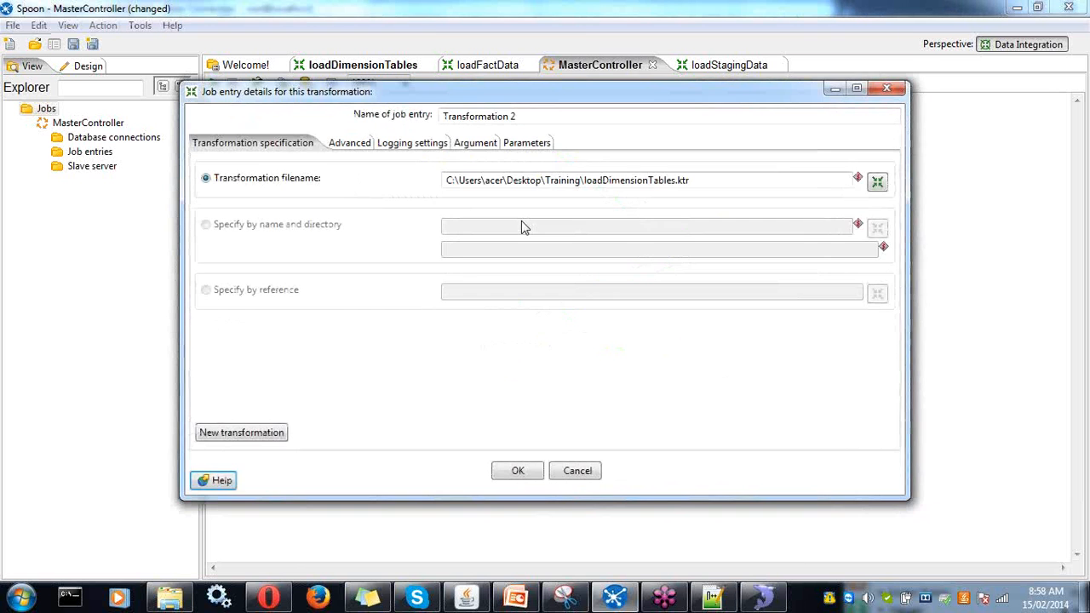
drag(584, 181, 698, 182)
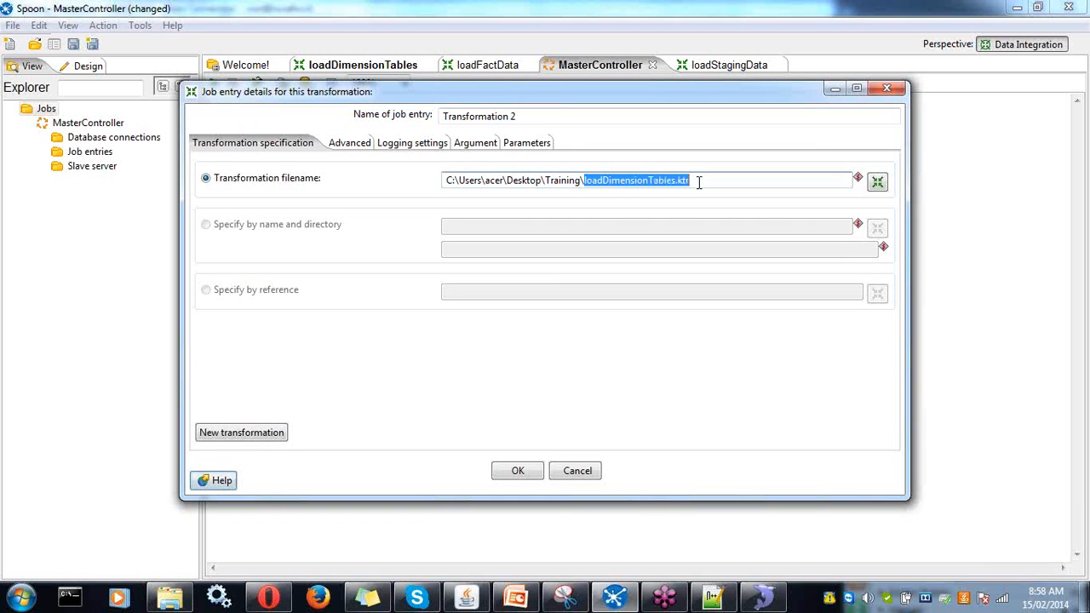
click(886, 87)
click(516, 329)
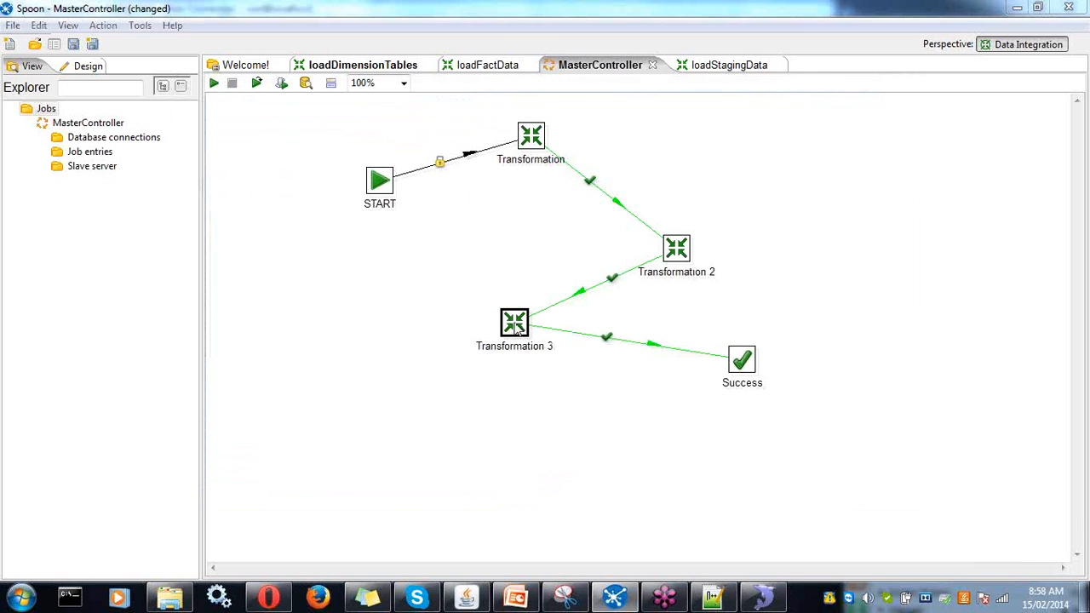
double_click(516, 329)
drag(653, 180, 444, 180)
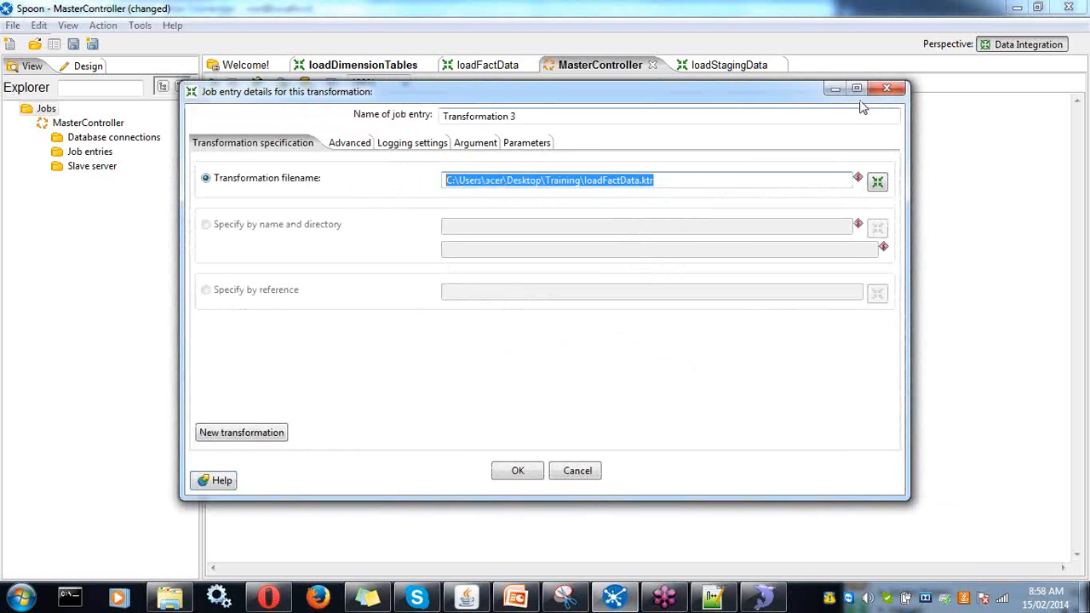
click(882, 90)
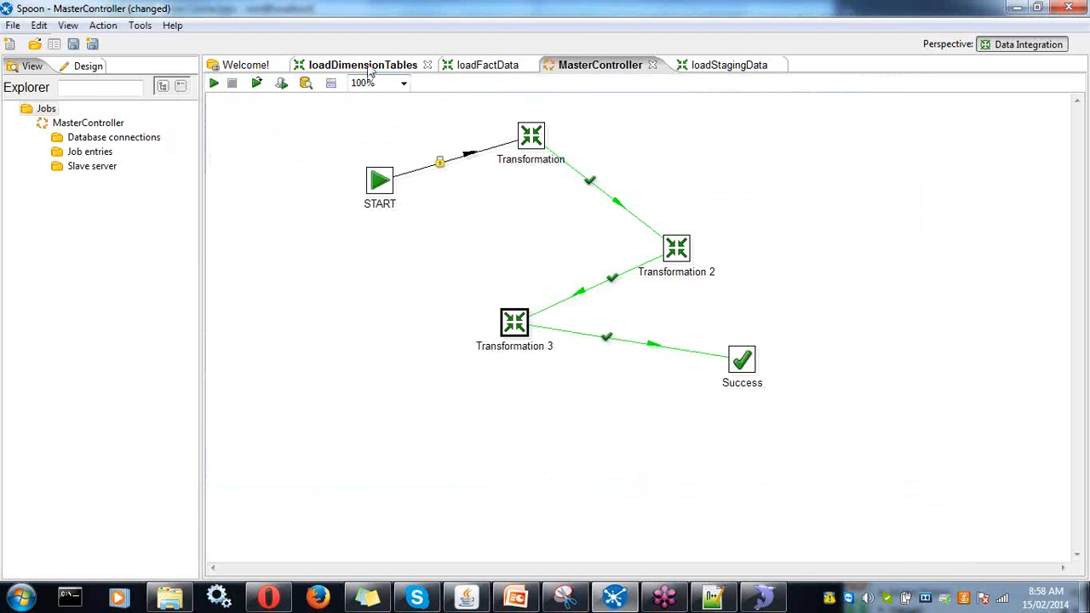
- Glance at loadDimensionTables, then return to MasterController and save the job
click(369, 68)
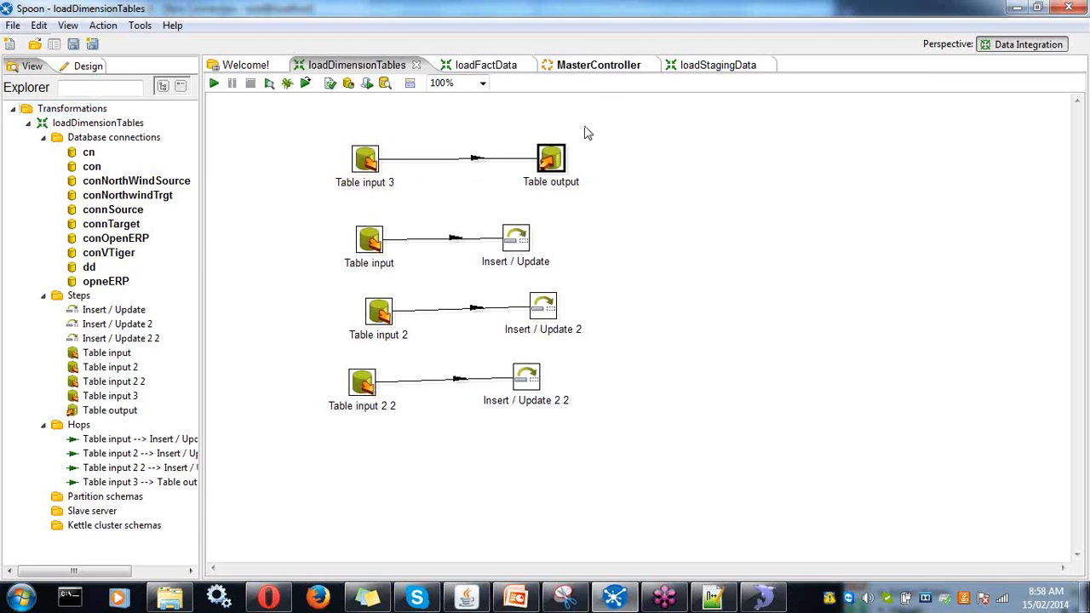
click(608, 66)
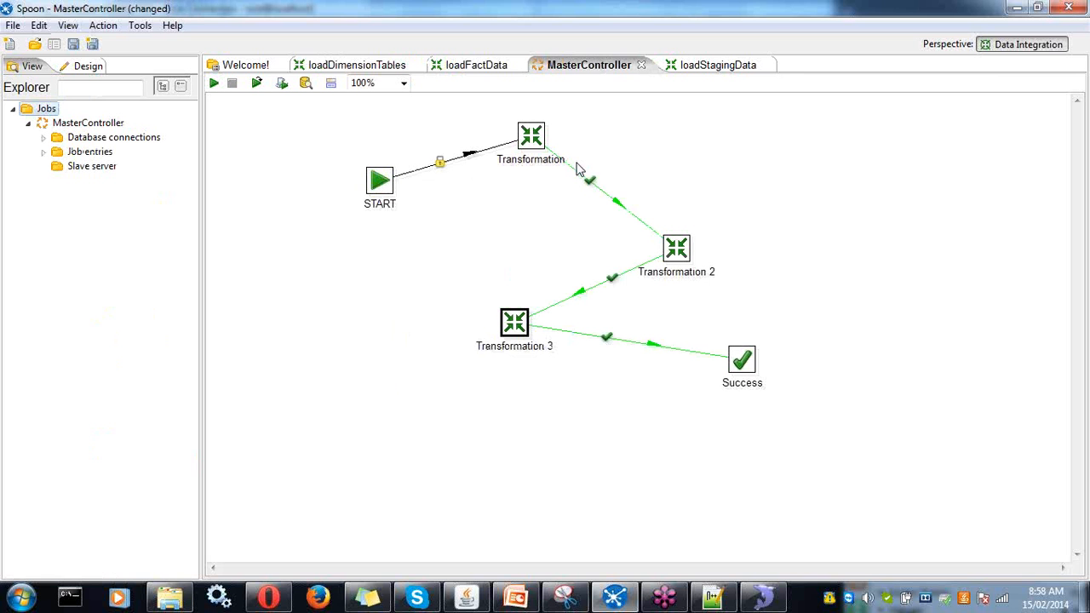
key(ctrl+s)
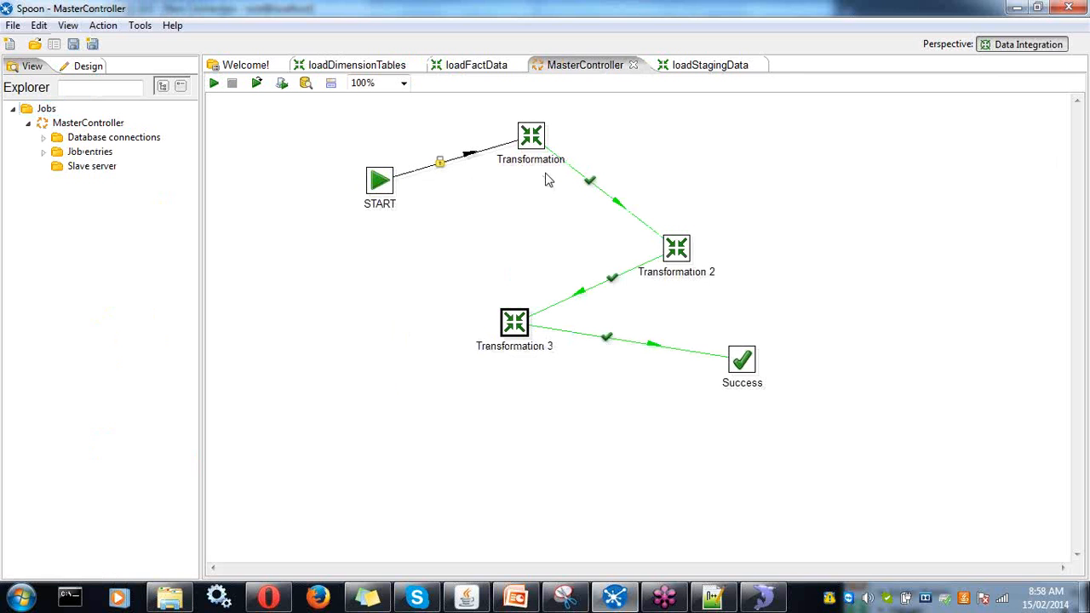
- Launch MasterController locally and resize the Execution results pane to review each entry's success
click(215, 83)
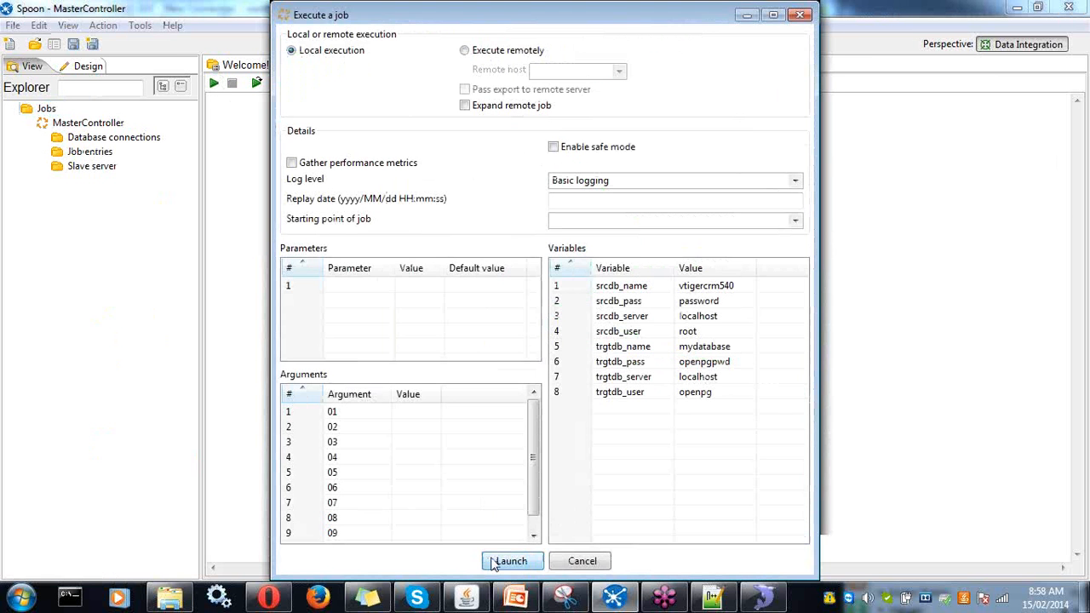
click(510, 561)
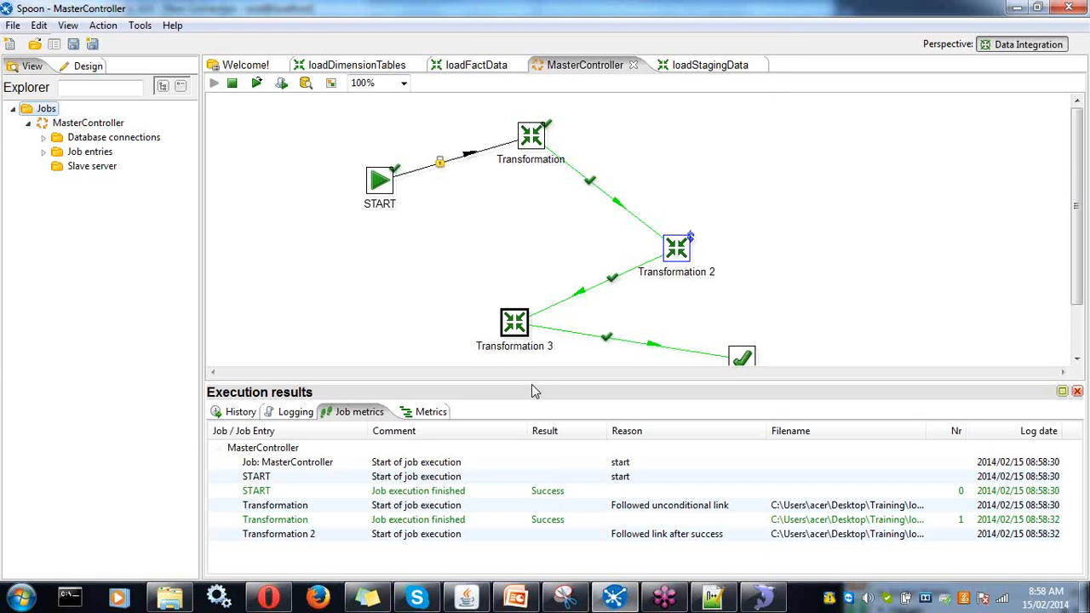
drag(531, 383, 539, 300)
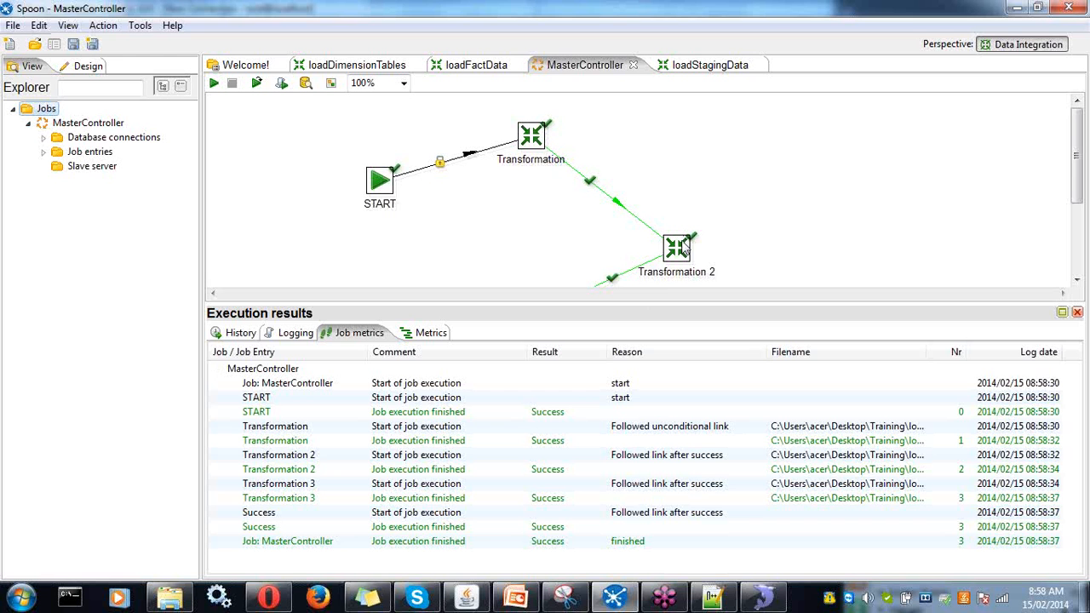
drag(663, 304, 663, 454)
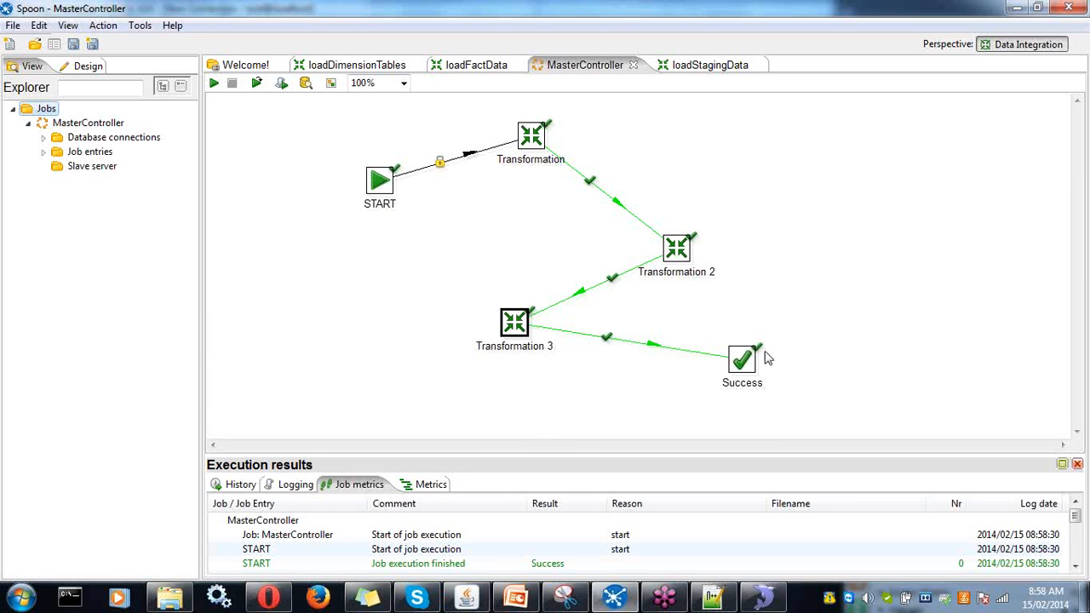
click(763, 601)
- Browse the data of stgdata, dimproduct, dimdate, dimshippers, dimsuppliers and factdata (8620 rows)
click(87, 517)
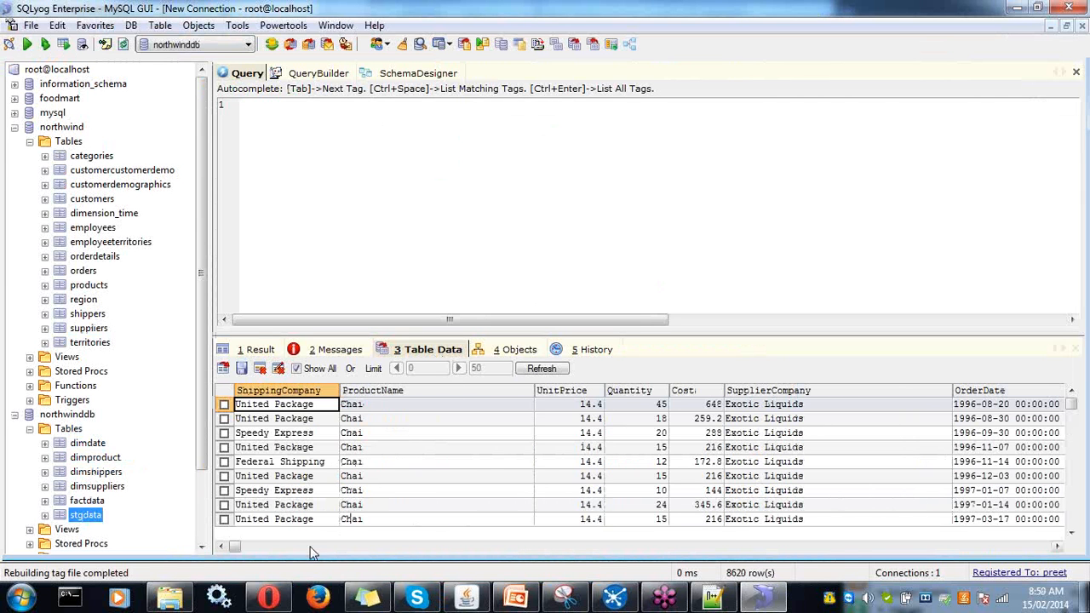
drag(240, 547, 201, 552)
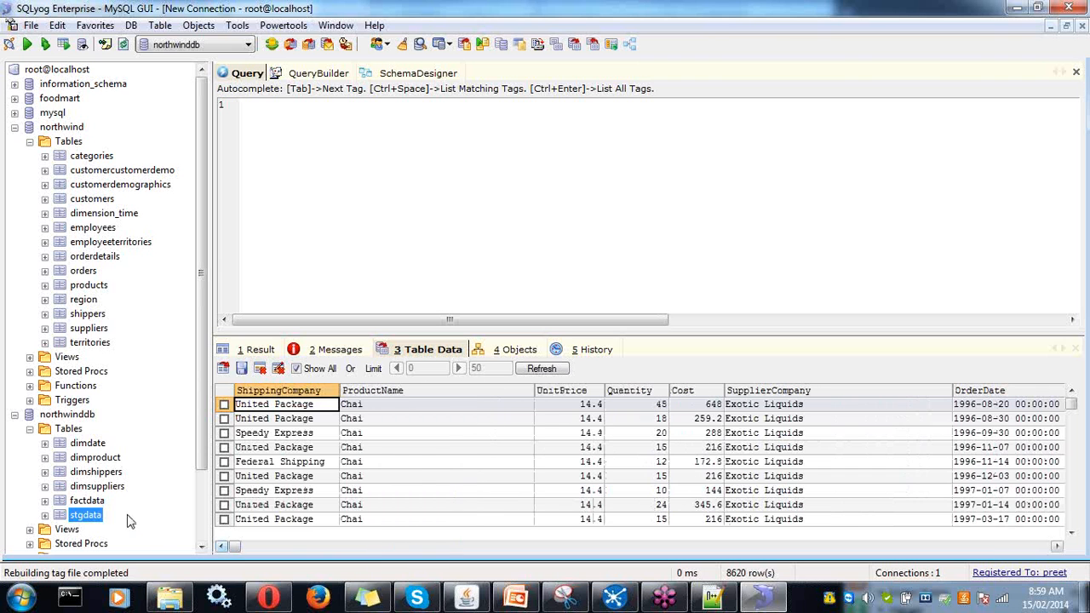
click(96, 460)
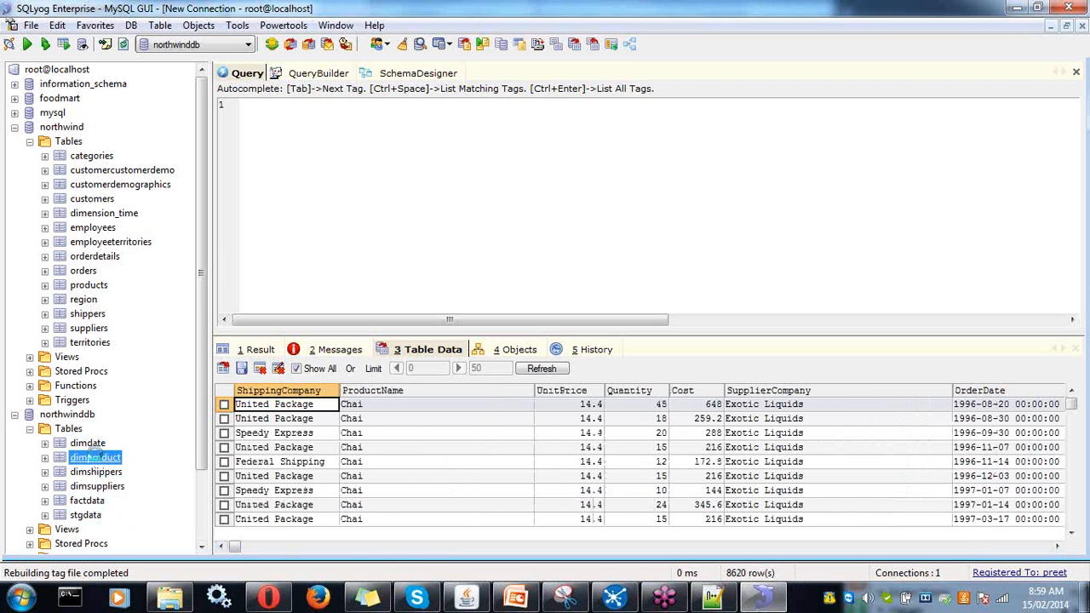
click(88, 442)
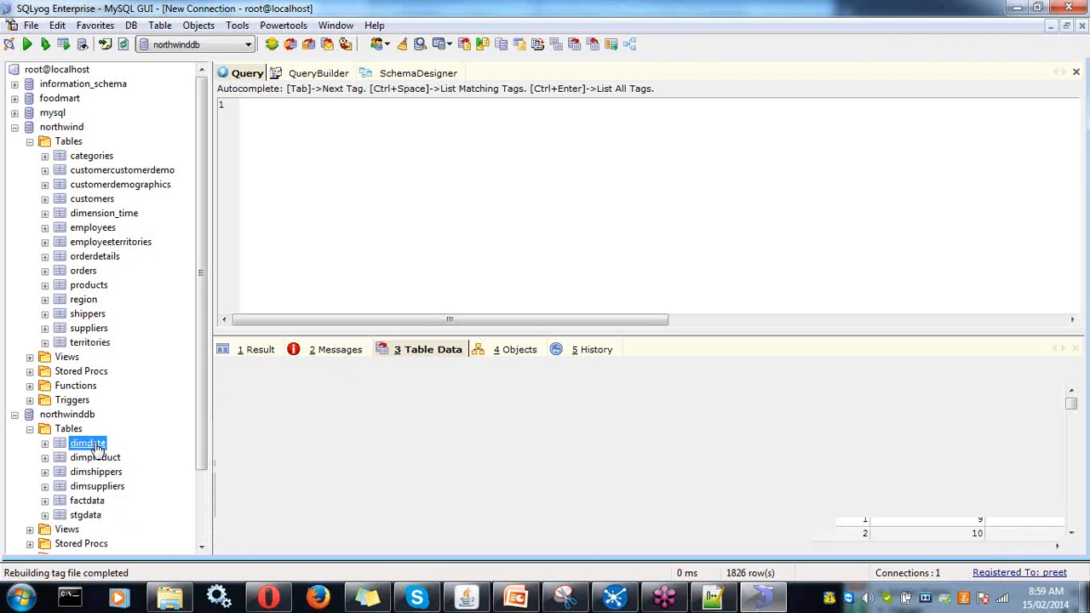
click(95, 471)
click(93, 489)
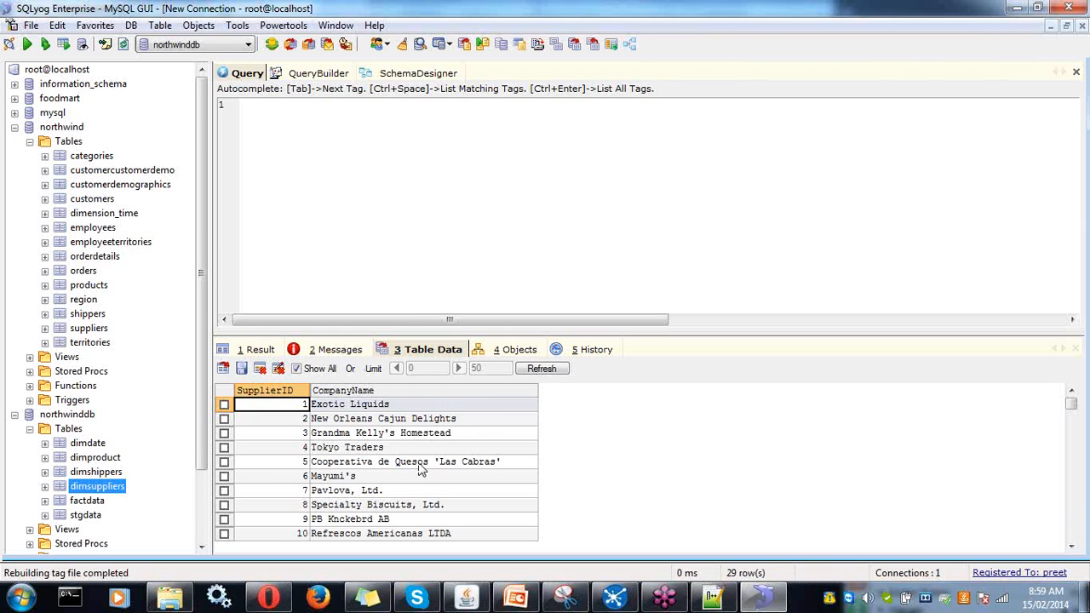
click(88, 501)
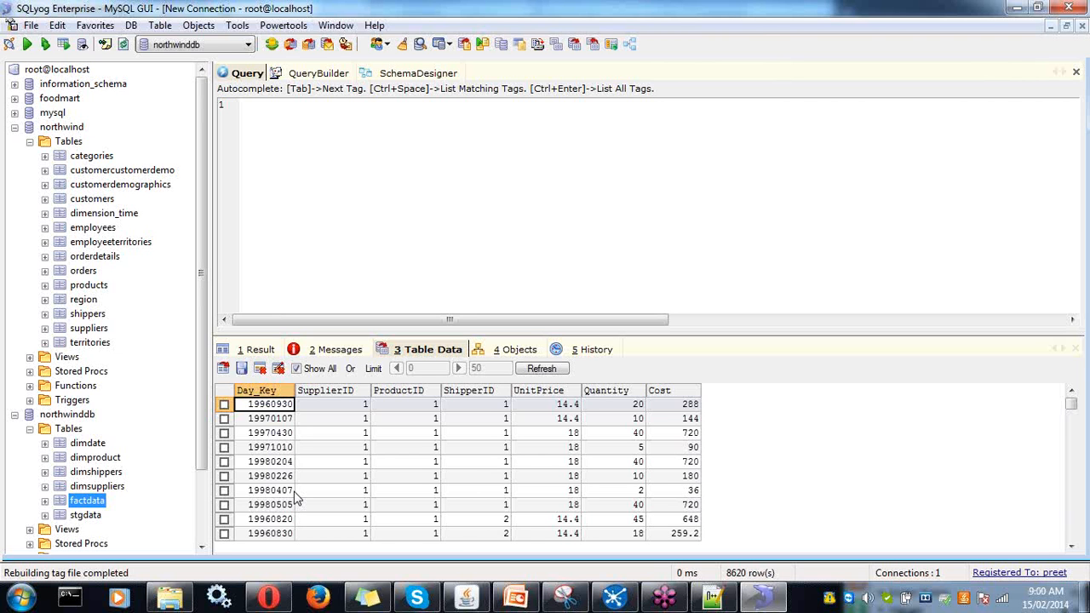
- Launch Schema Workbench via workbench.bat in D:\Softwares\pentaho-5\schema-workbench
click(168, 600)
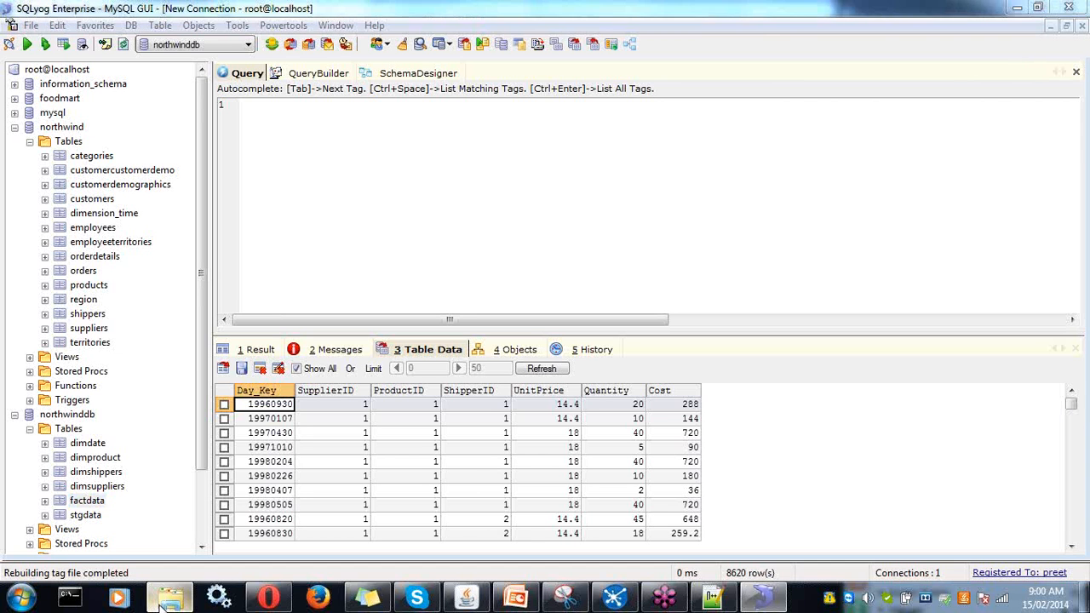
click(311, 30)
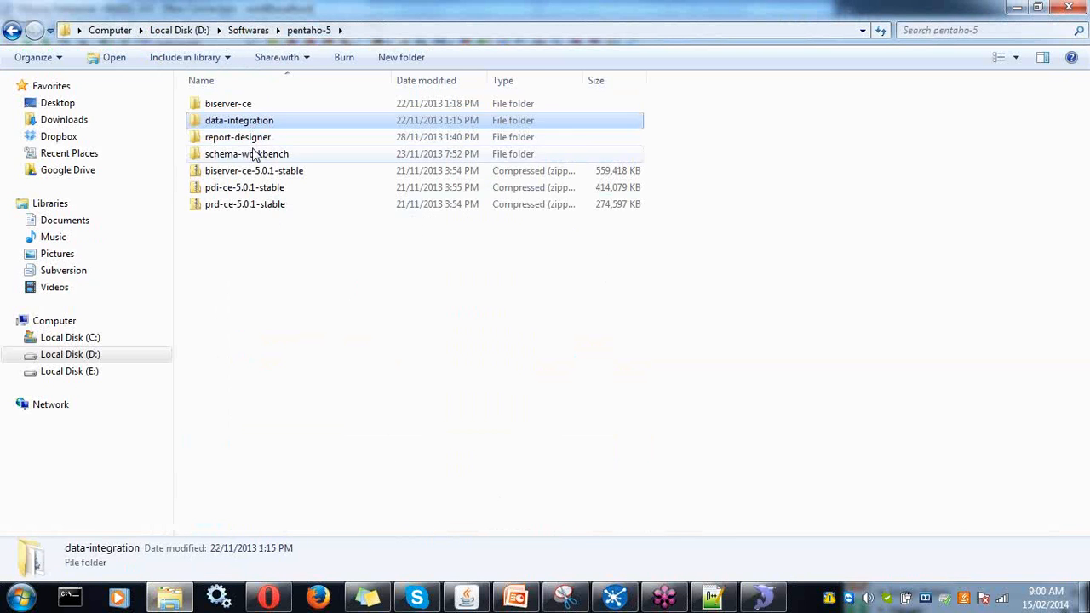
double_click(253, 153)
click(228, 376)
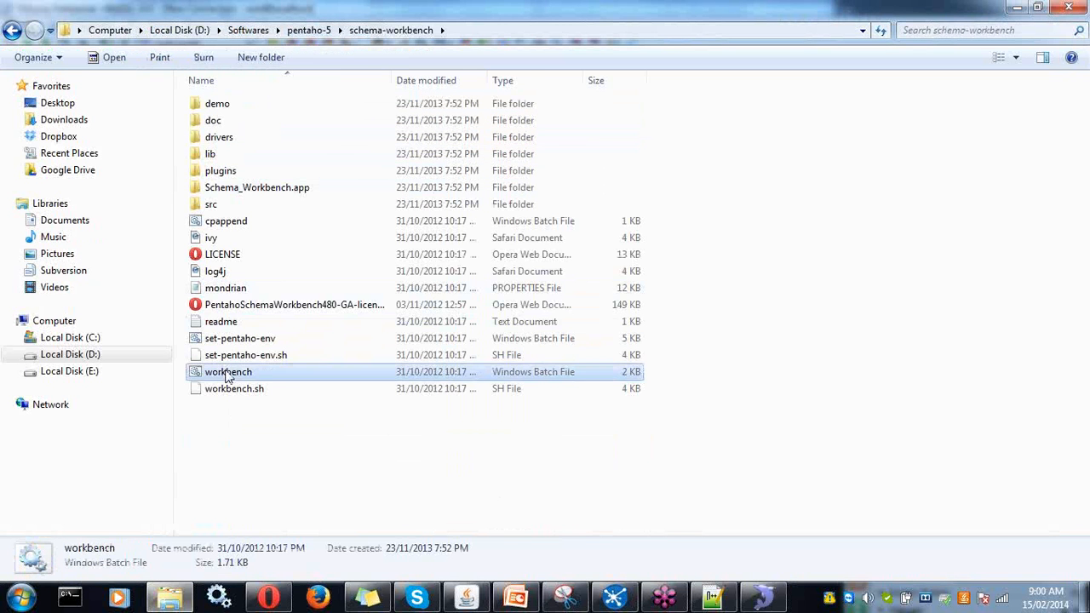
double_click(228, 376)
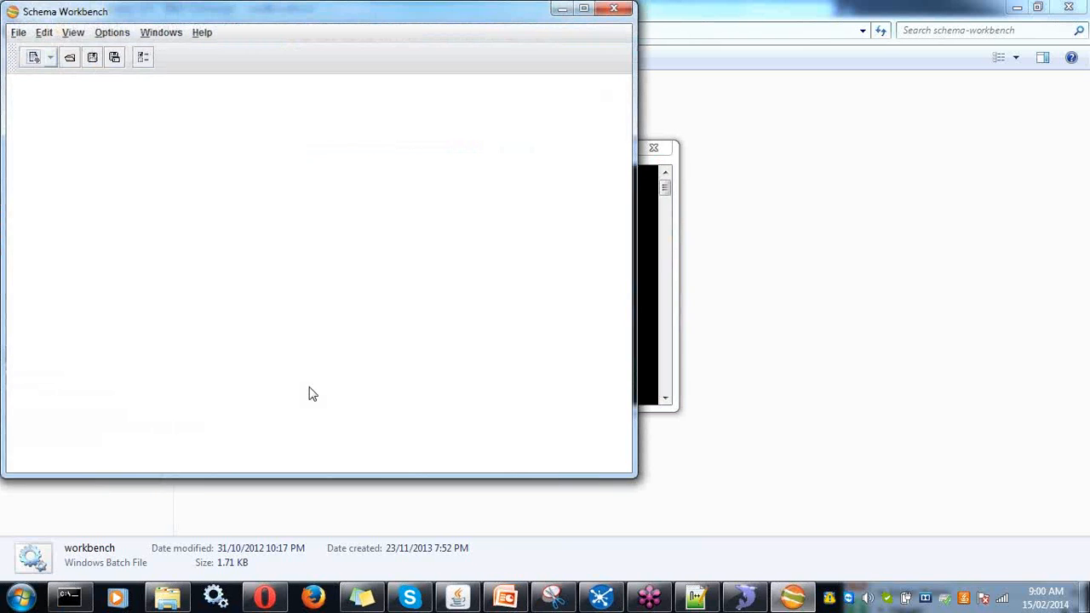
- Open the recent Schema1.xml and review the CBOrders cube and its four dimensions' properties
click(18, 34)
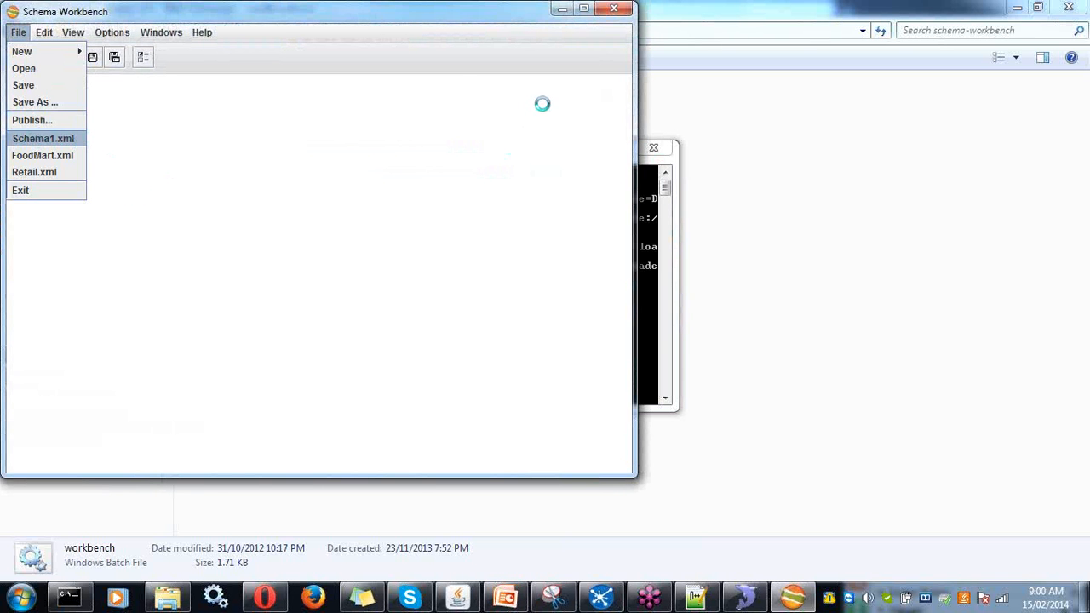
click(584, 9)
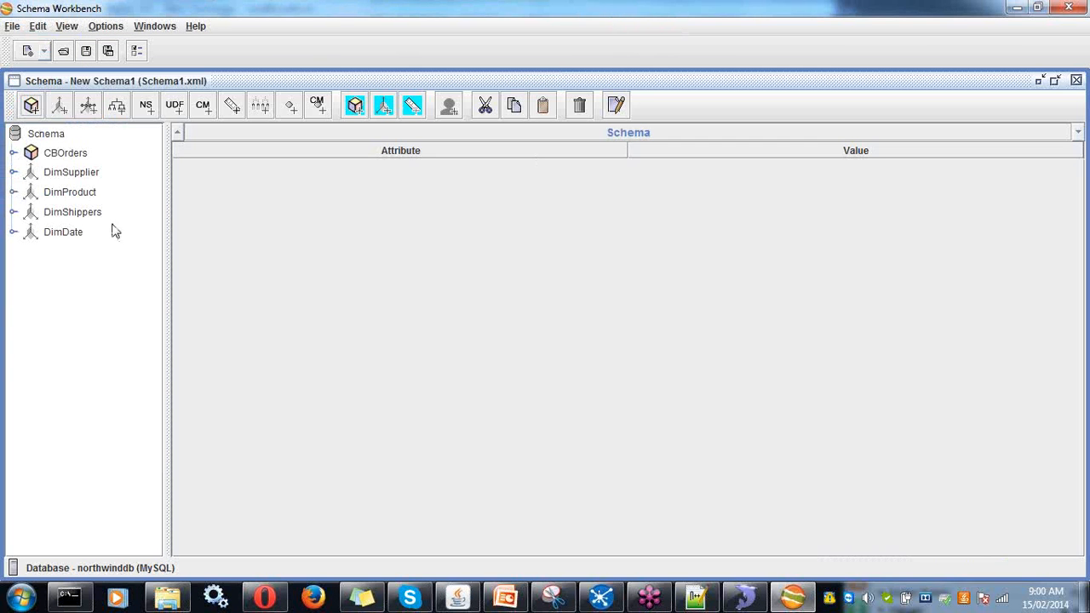
click(67, 154)
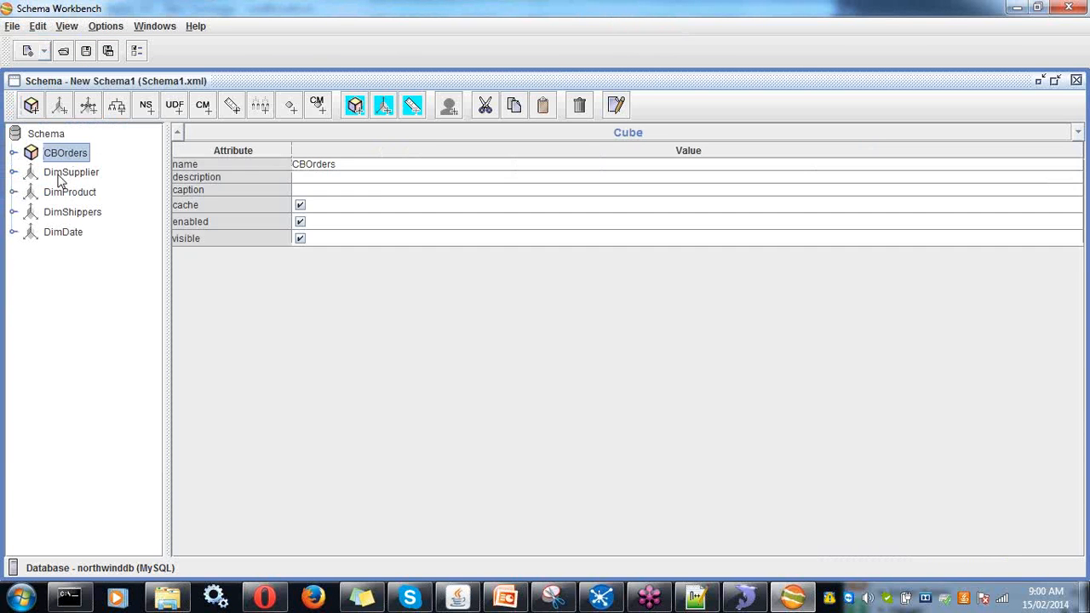
click(59, 176)
click(55, 193)
click(54, 213)
click(56, 235)
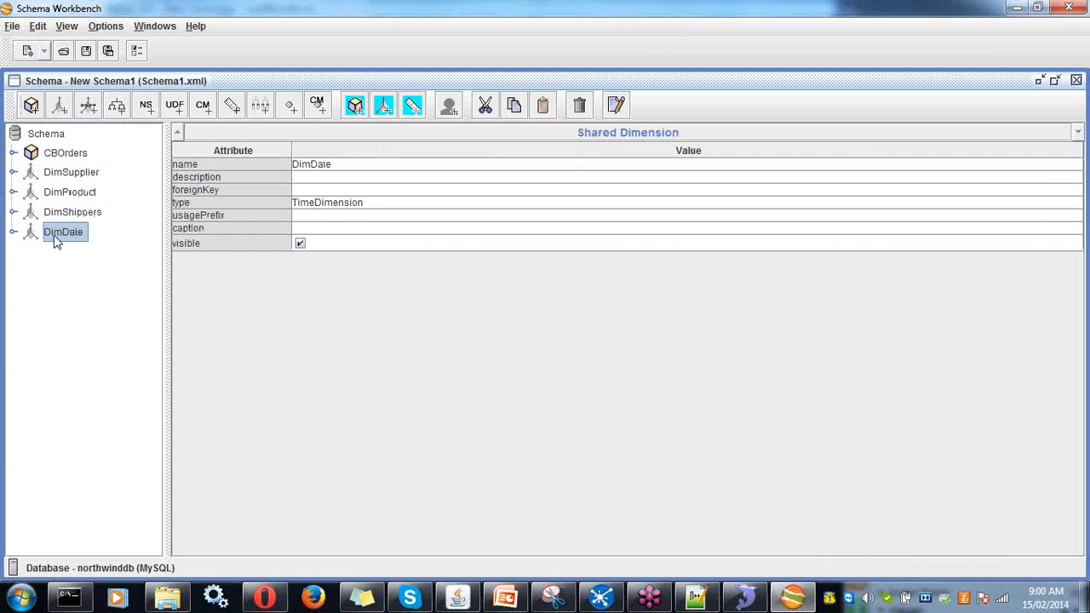
click(68, 215)
click(78, 192)
click(84, 175)
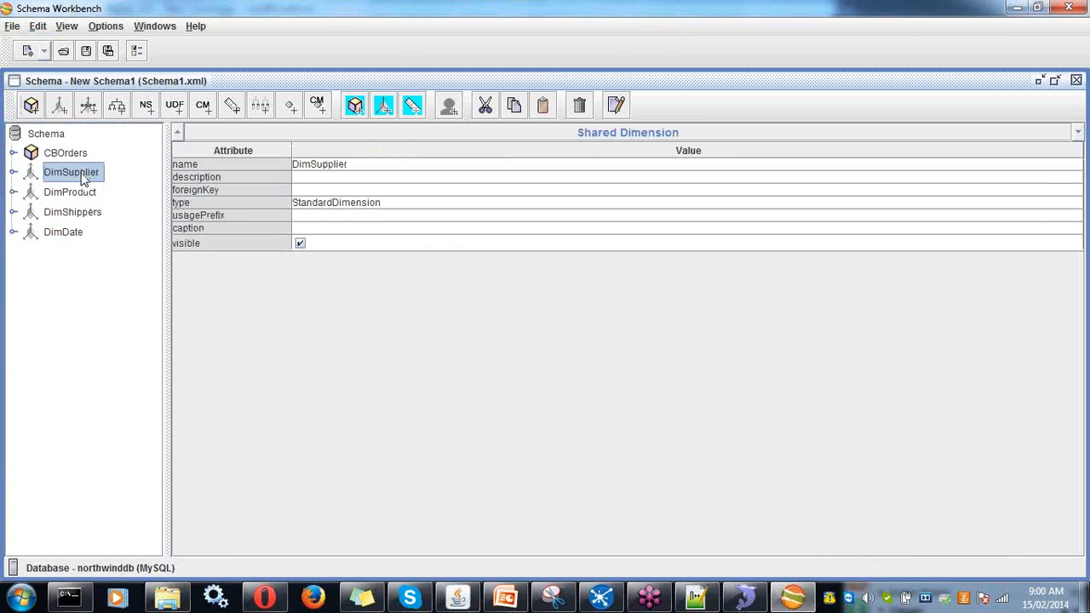
- Expand DimSupplier's hierarchy and review the dimsuppliers table and SupplierName level (column CompanyName)
click(14, 172)
click(28, 192)
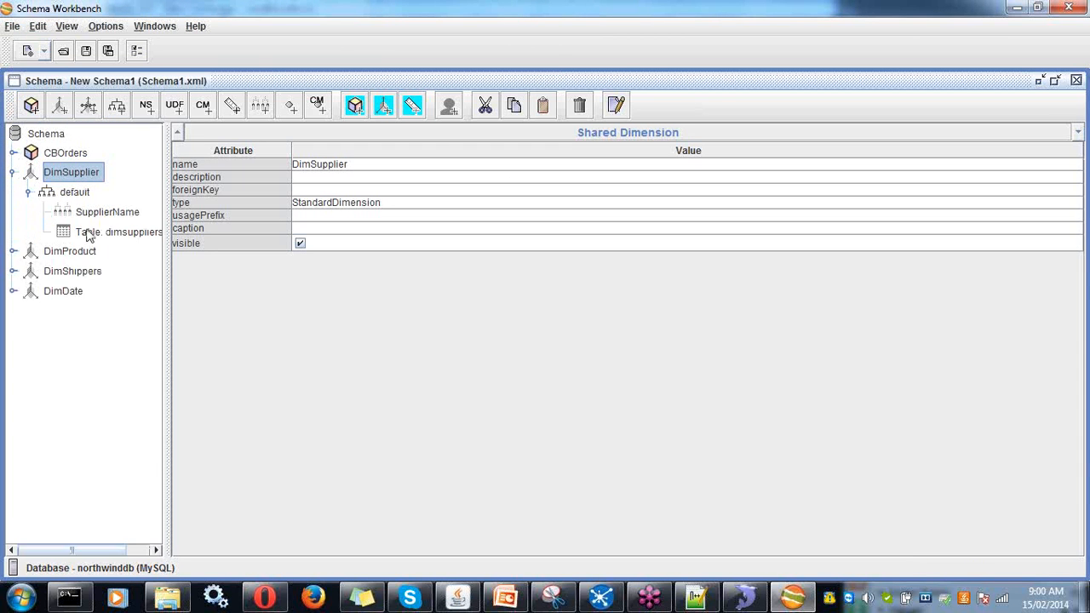
drag(166, 209, 218, 212)
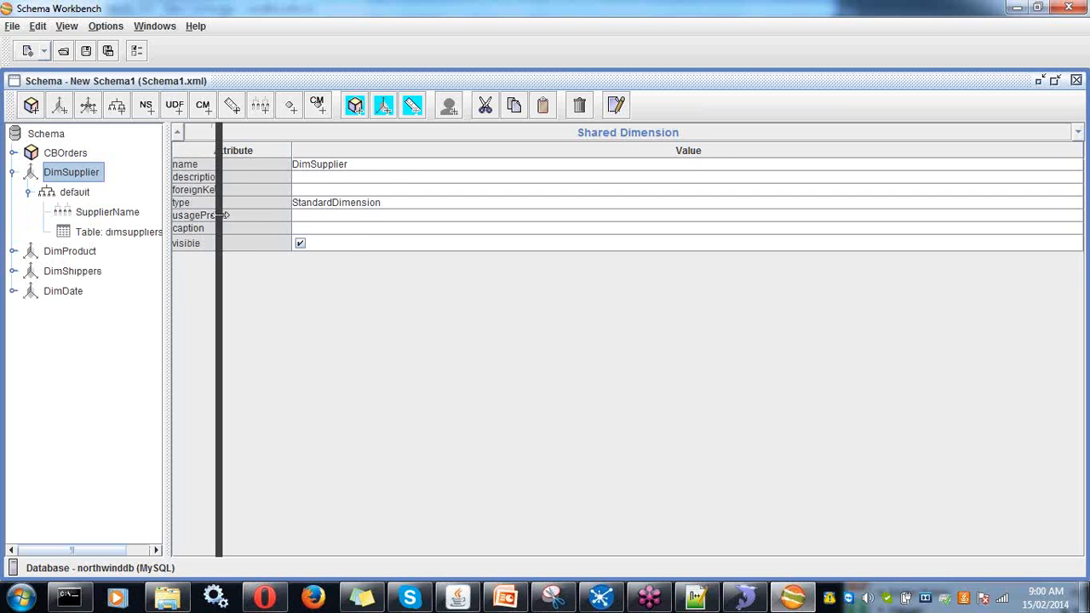
click(139, 239)
click(86, 214)
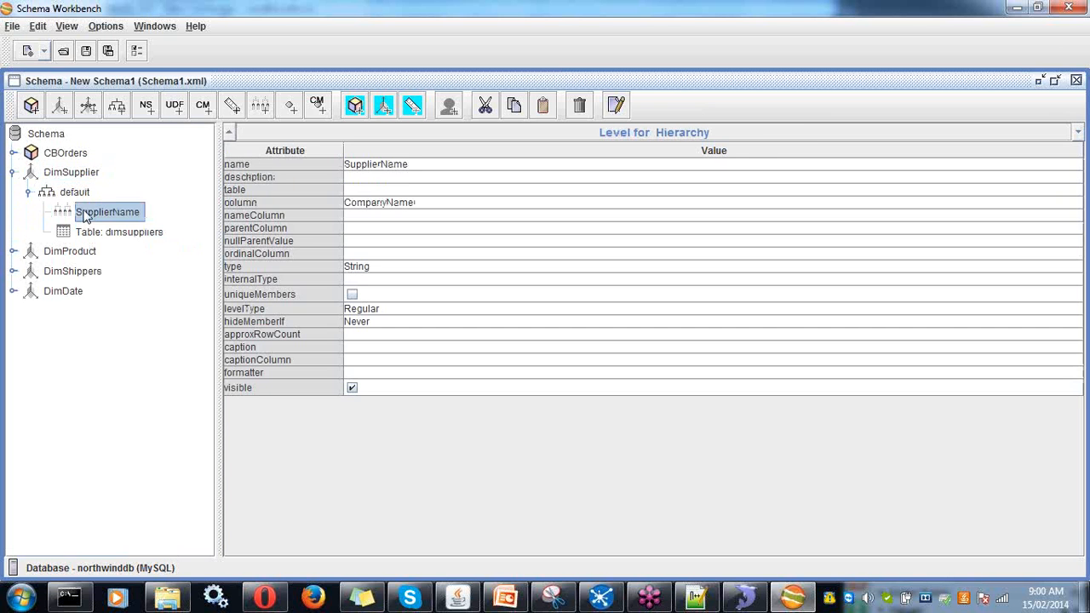
click(98, 199)
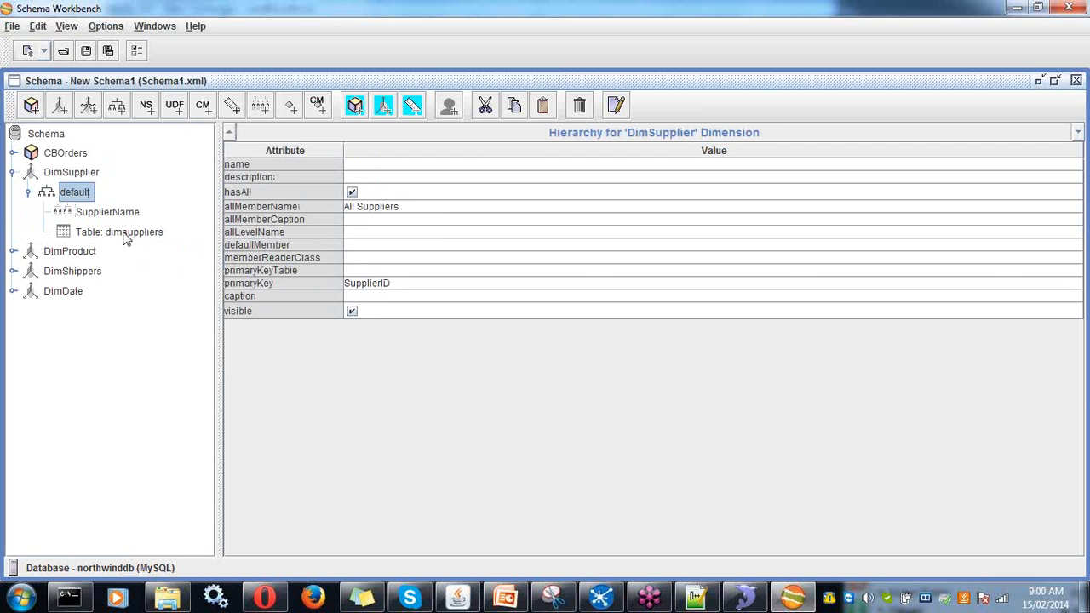
click(107, 212)
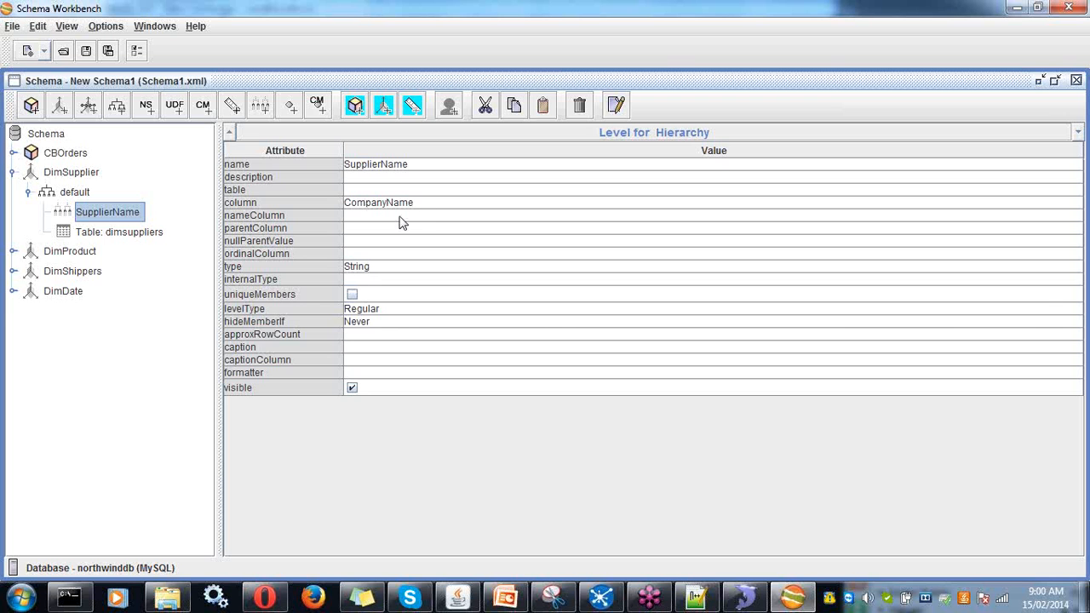
- Expand DimProduct's hierarchy and check its ProductName level and dimproduct table
click(14, 252)
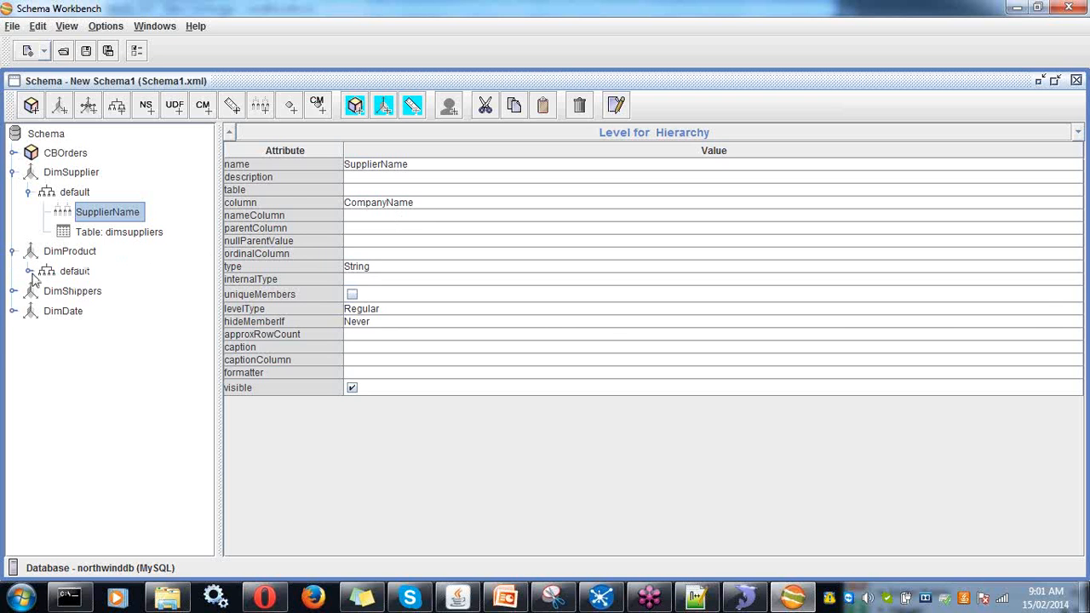
click(29, 272)
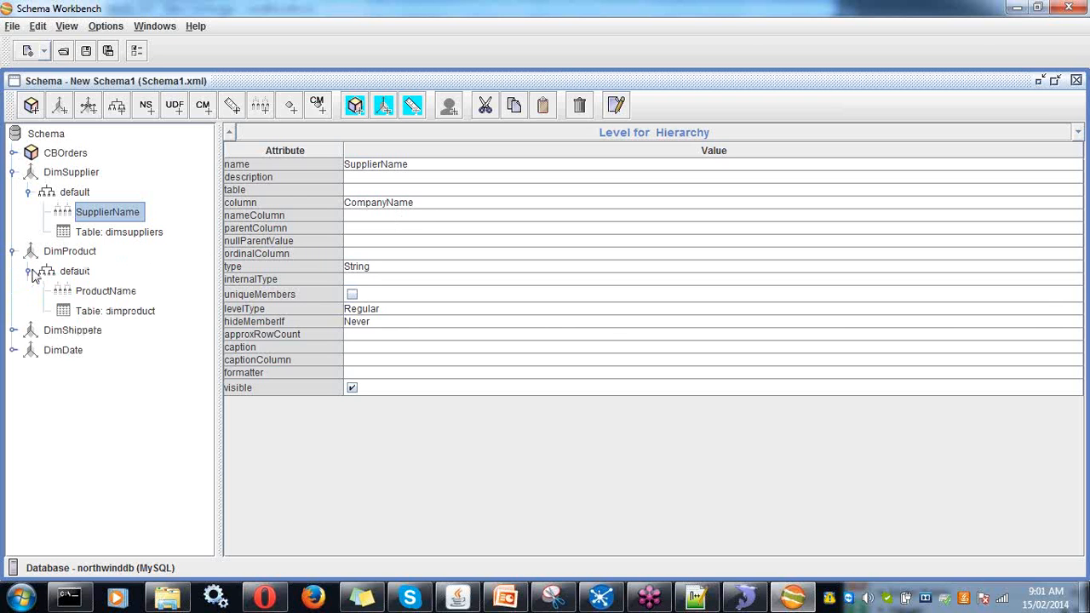
click(96, 291)
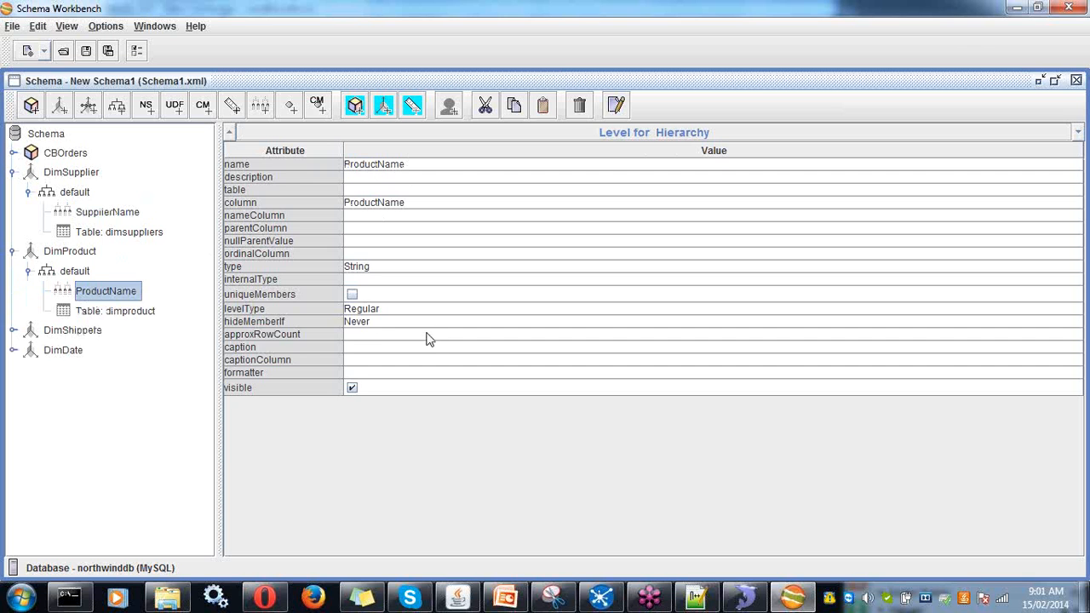
click(129, 313)
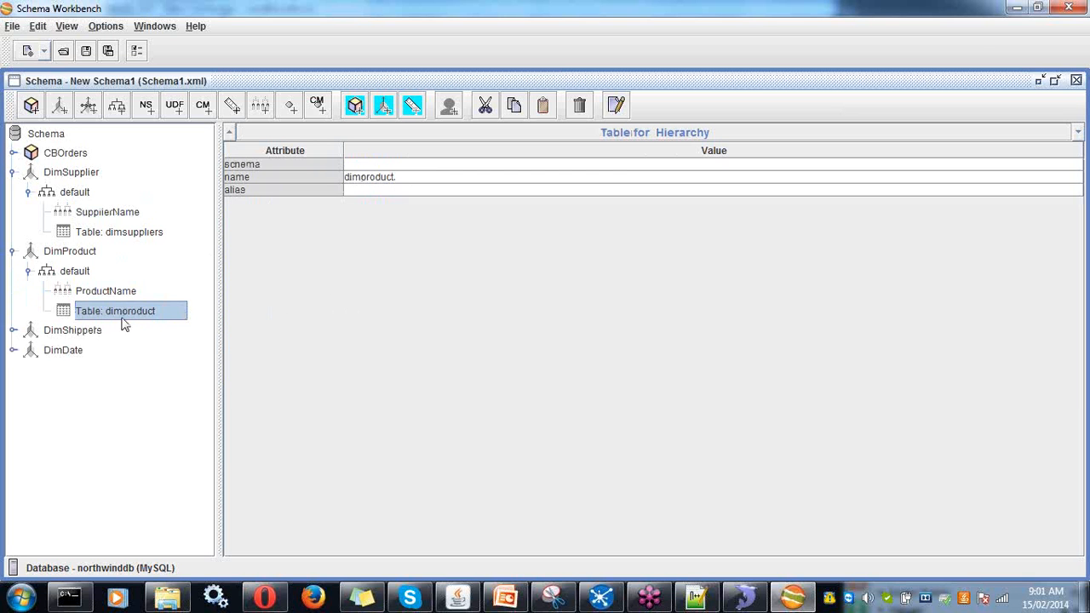
- Expand DimShippers and DimDate, then review each dimension's properties (DimDate is TimeDimension)
click(14, 332)
click(29, 349)
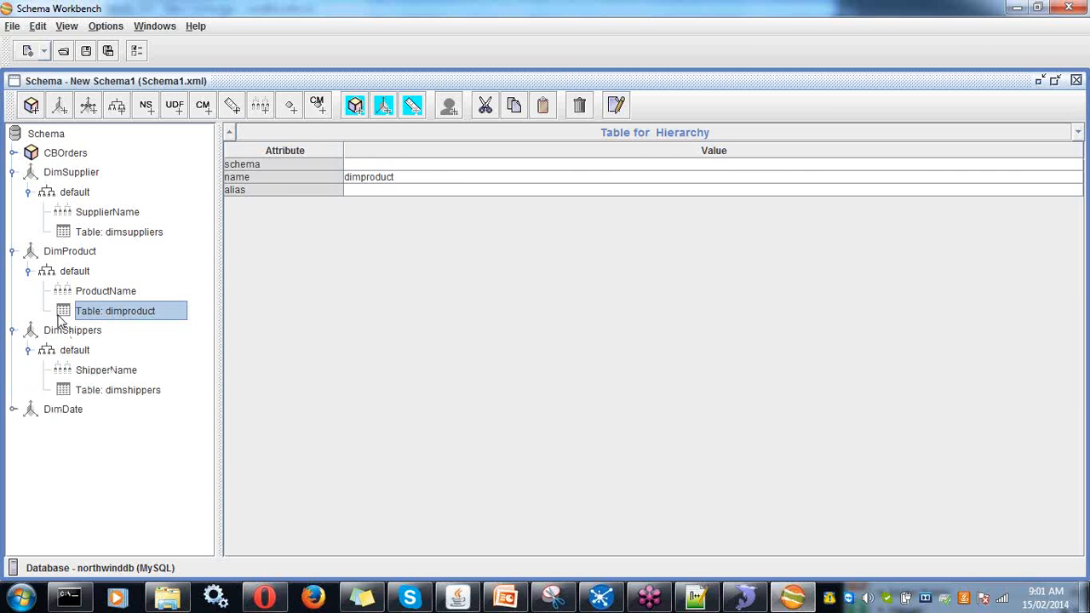
click(14, 410)
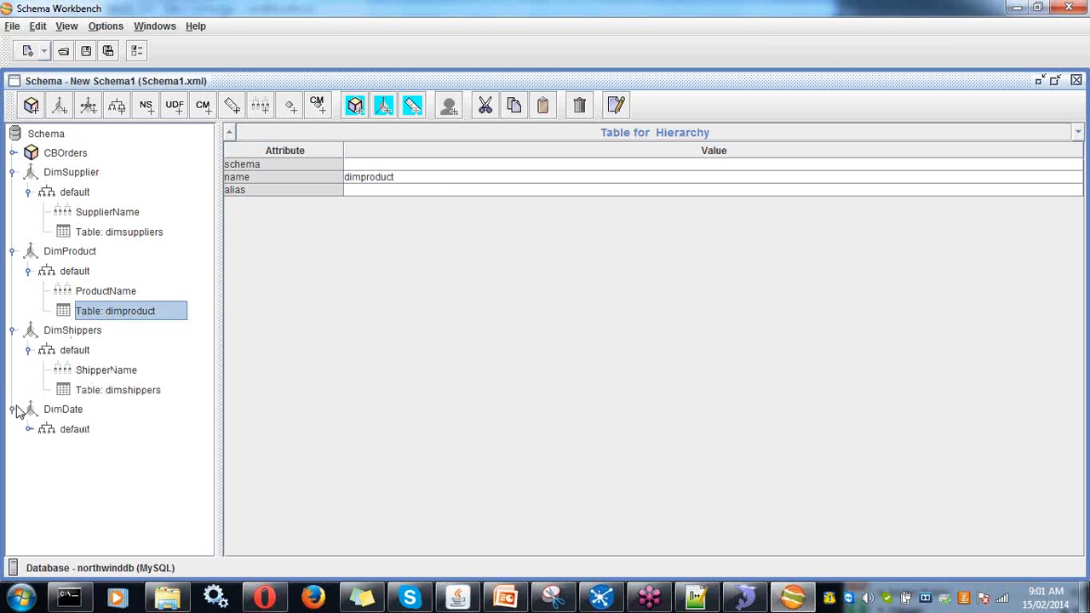
click(75, 331)
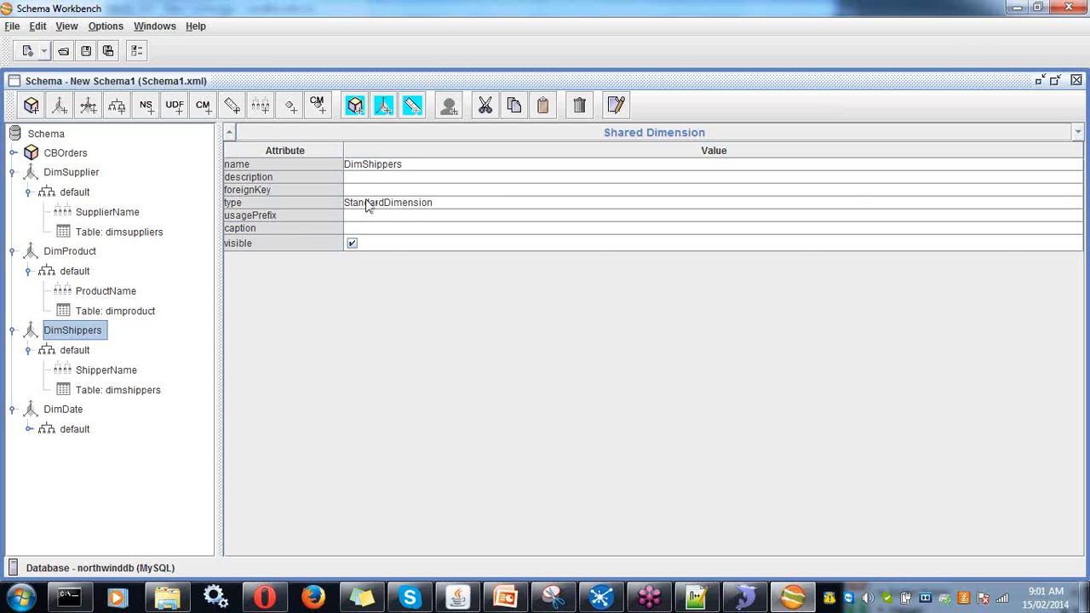
click(53, 254)
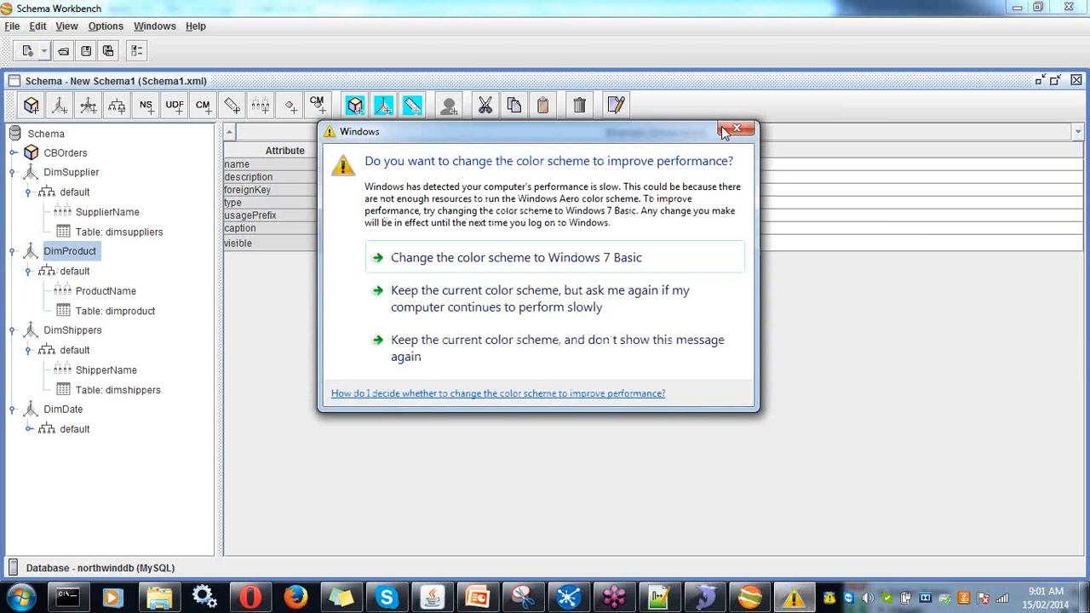
click(728, 131)
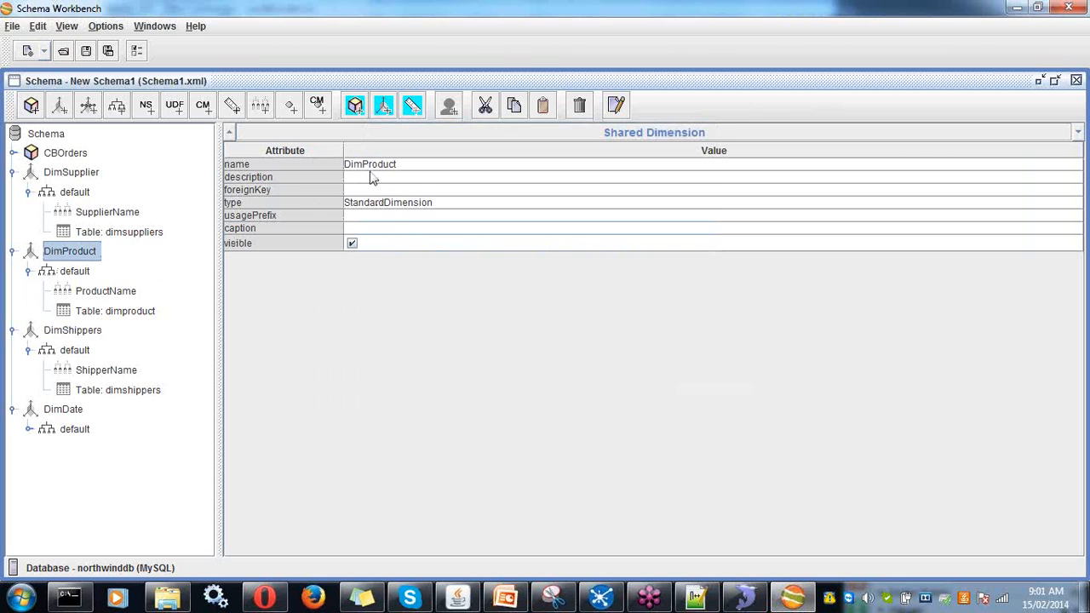
click(73, 180)
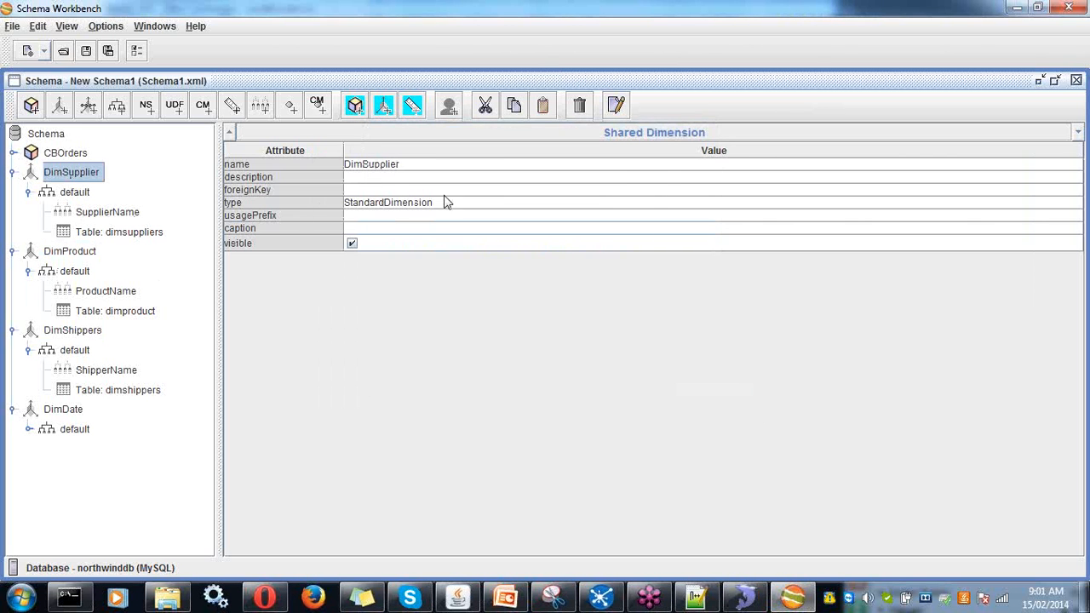
click(61, 412)
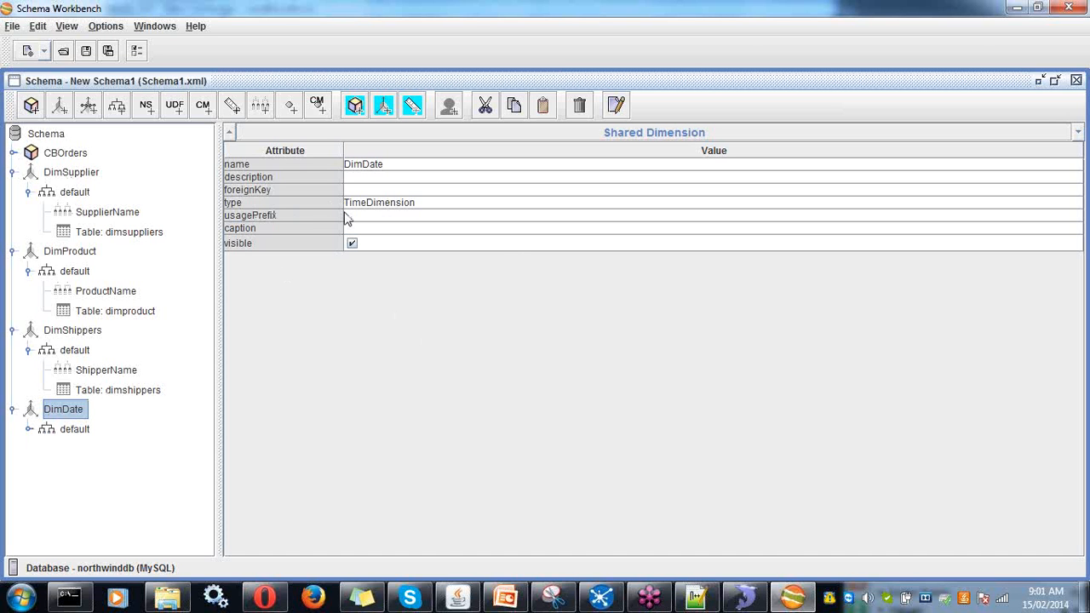
- Review DimDate's Year, Quater, Month, week and Day levels (Day: Day_Text, TimeDays)
click(29, 429)
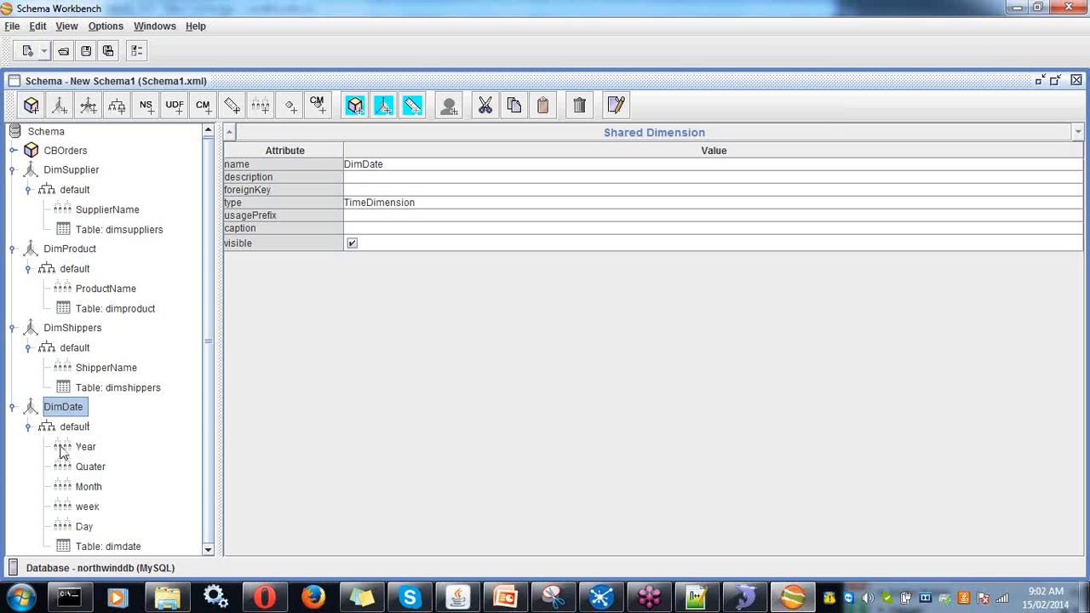
click(115, 371)
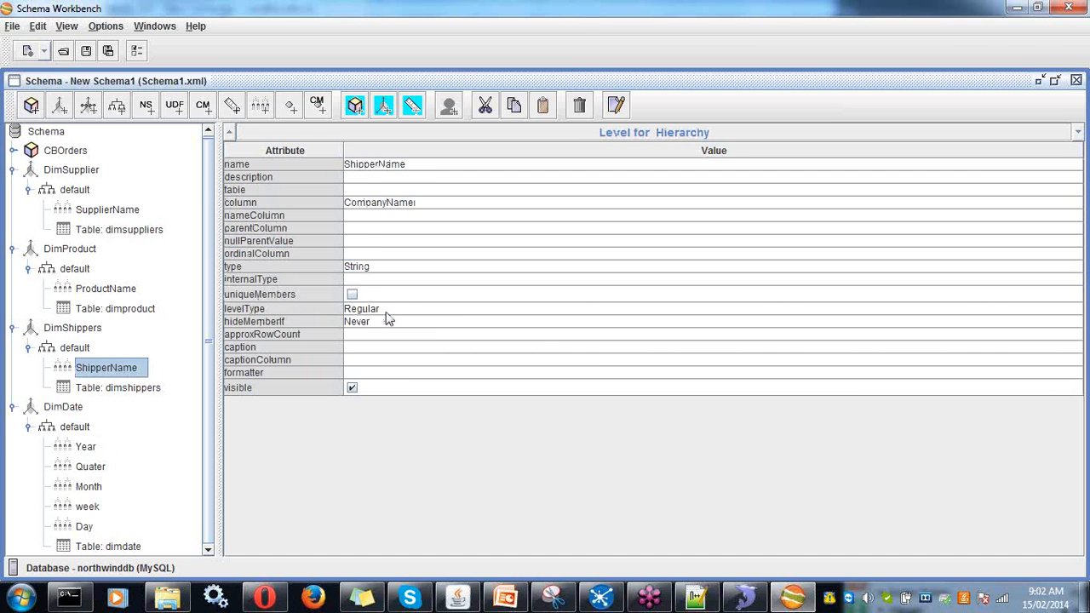
click(85, 447)
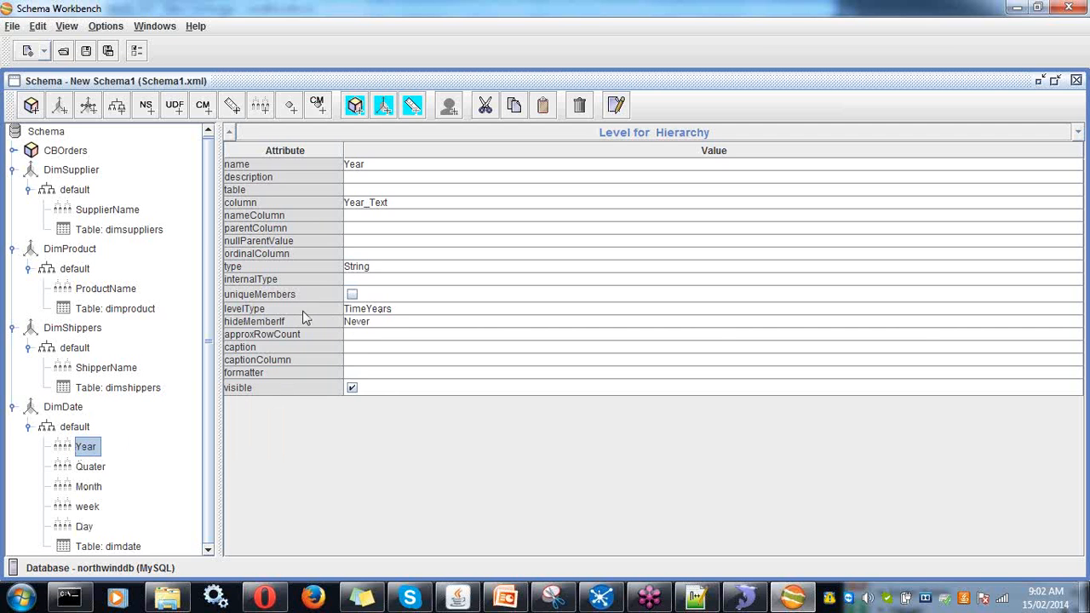
click(91, 467)
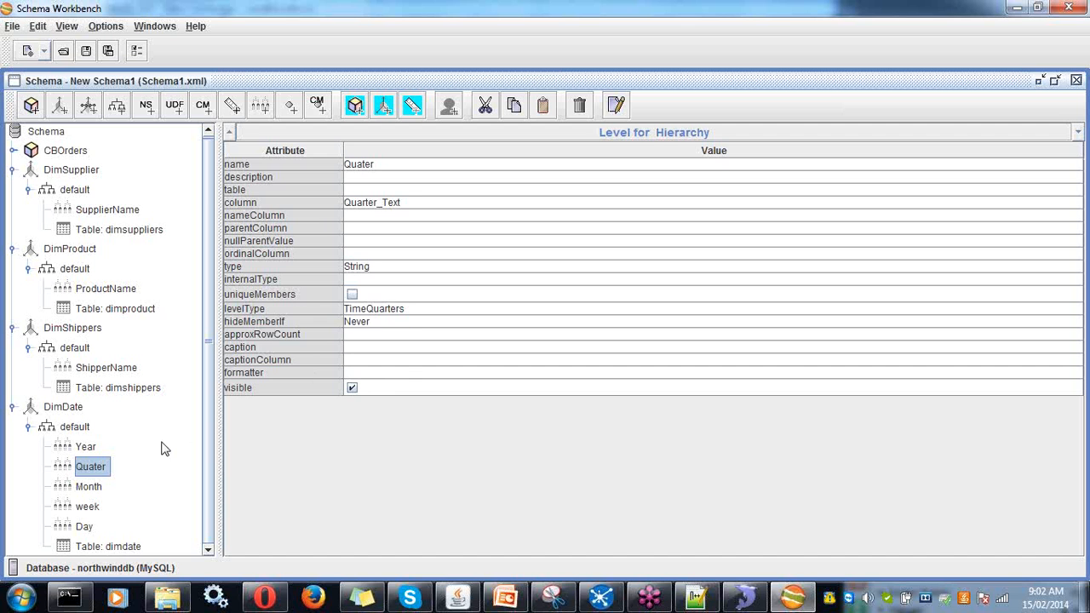
click(96, 489)
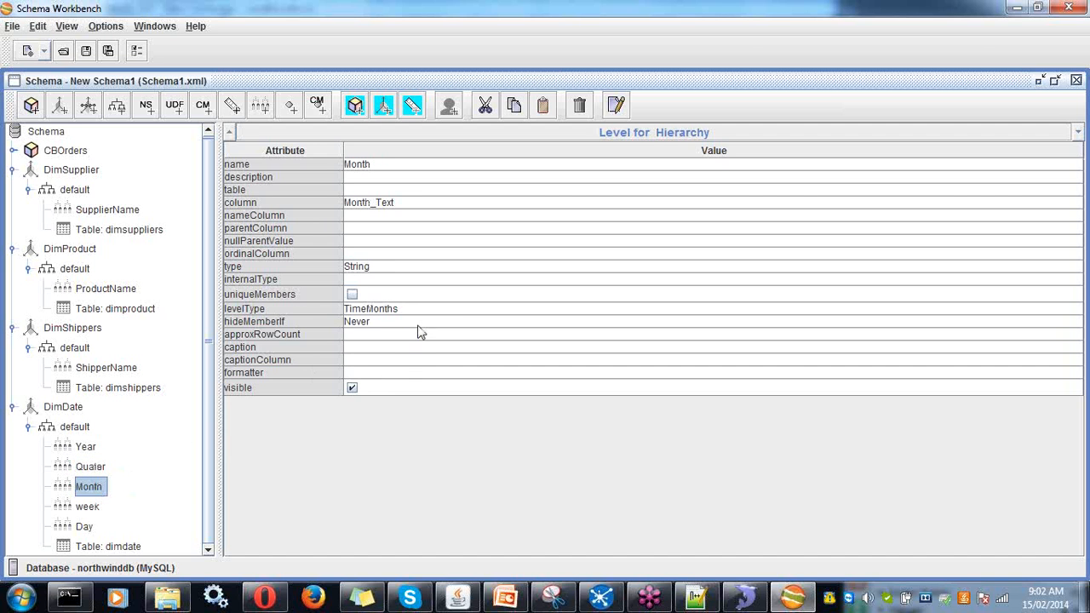
click(89, 508)
click(85, 527)
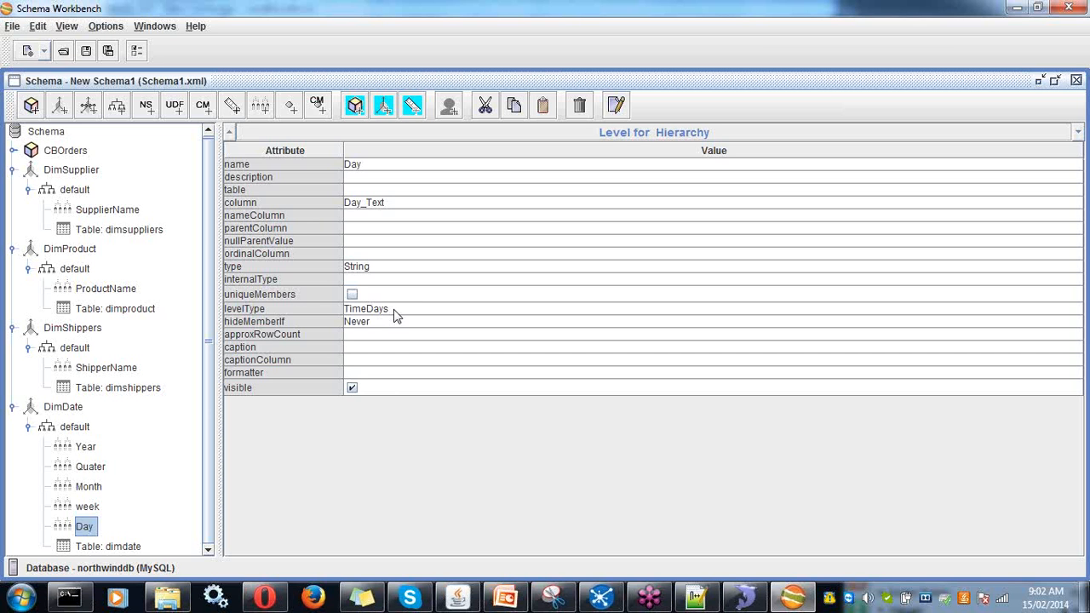
- Collapse the four shared dimensions and expand CBOrders to show factdata, dimension usages and measures
click(13, 170)
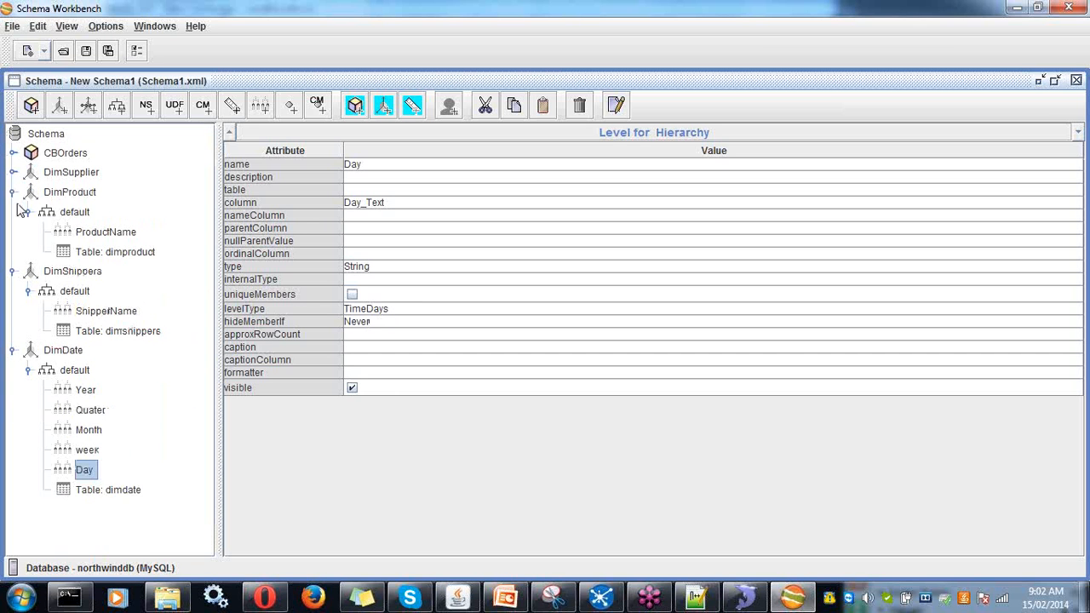
click(13, 192)
click(13, 211)
click(13, 232)
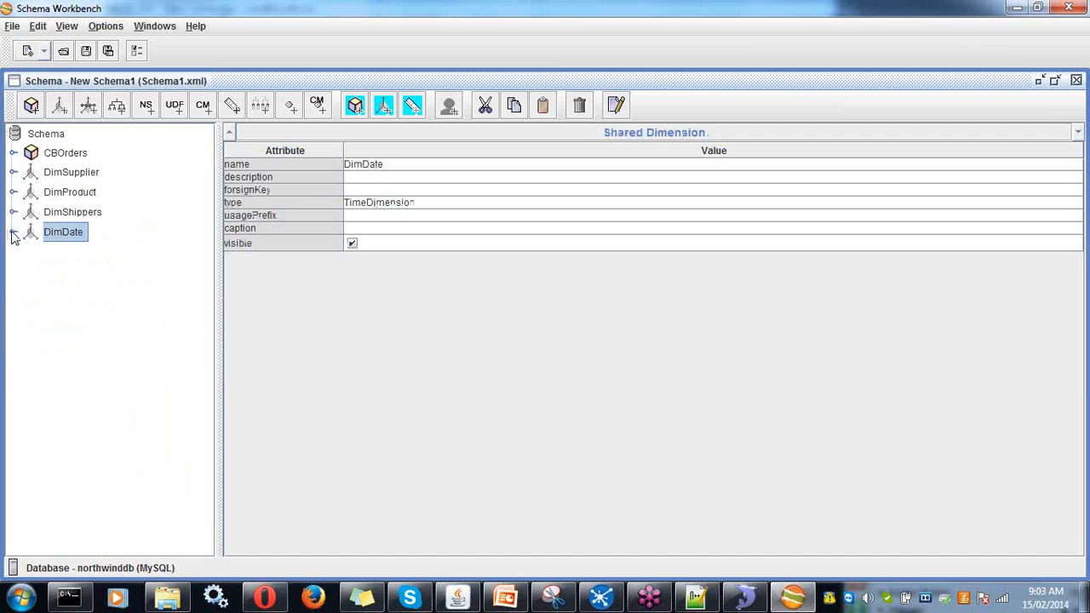
click(64, 157)
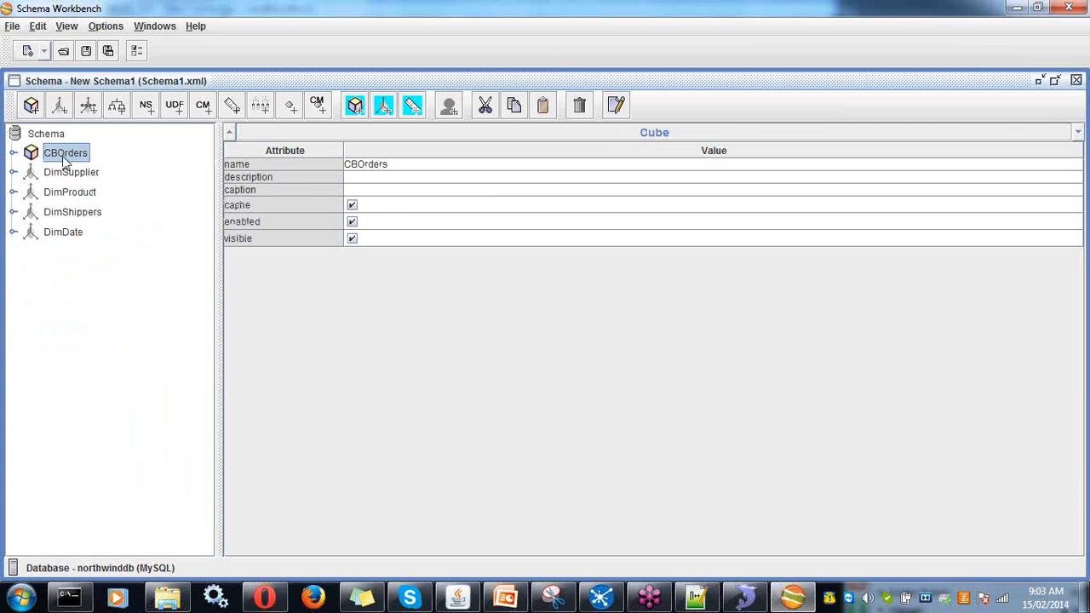
click(13, 153)
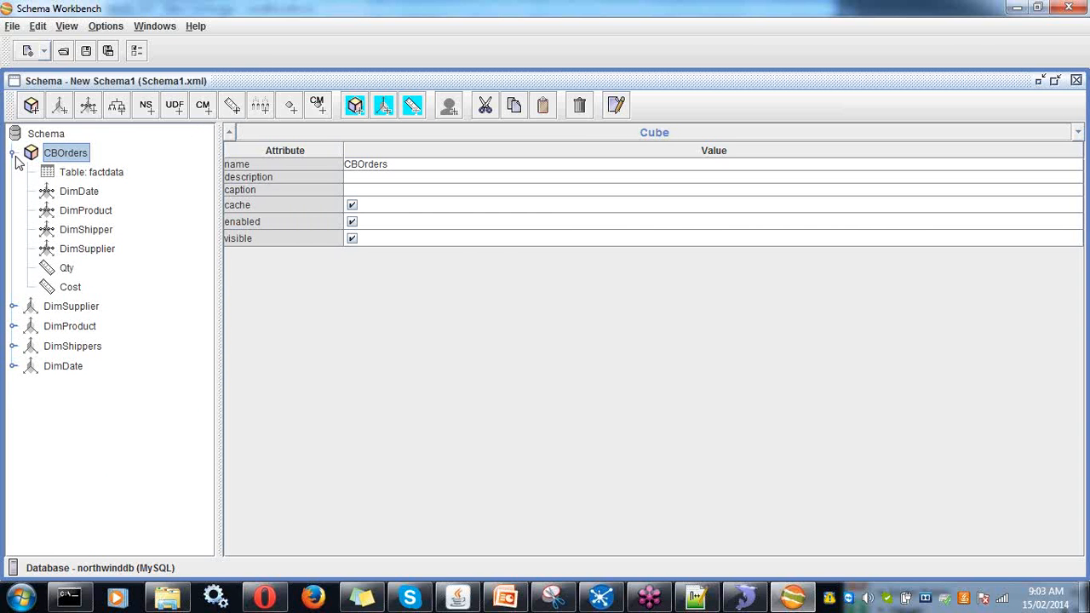
click(80, 308)
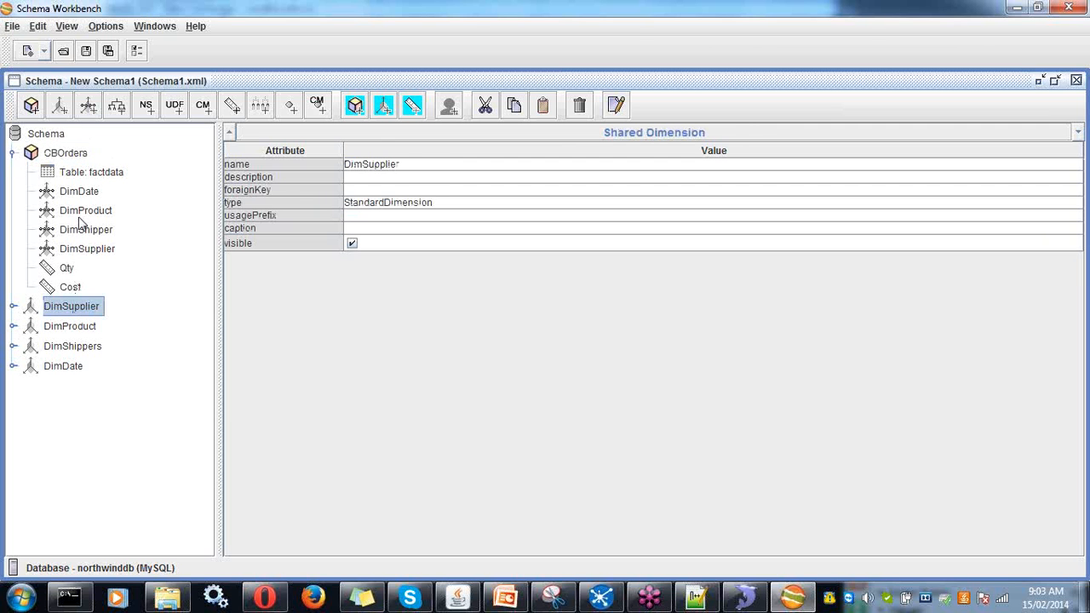
click(76, 194)
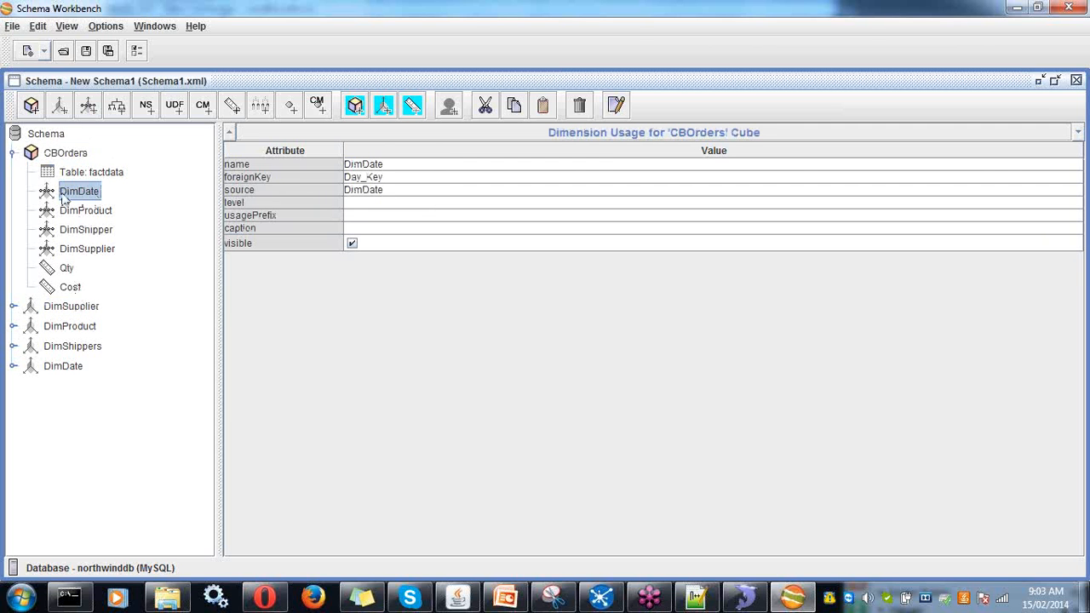
- Review the CBOrders cube's context menu with its Add Dimension Usage option
right_click(67, 161)
click(67, 160)
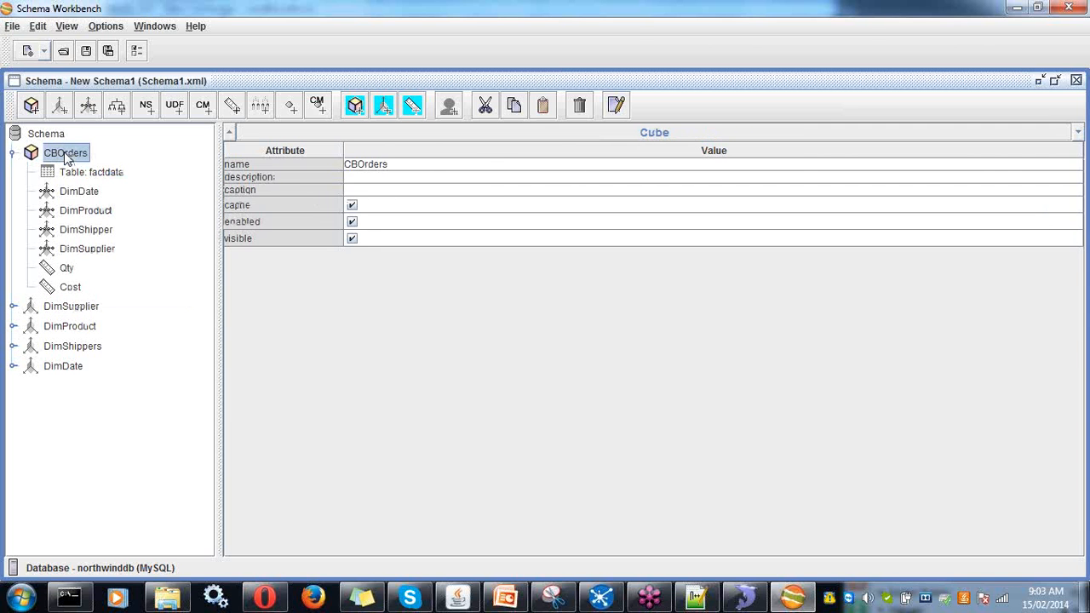
right_click(67, 160)
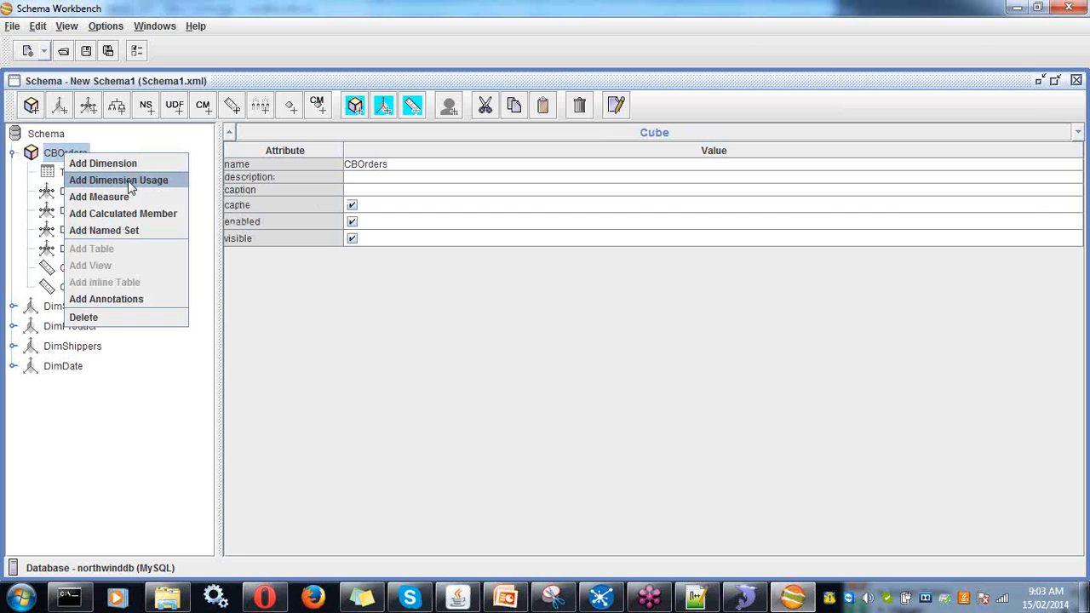
click(79, 447)
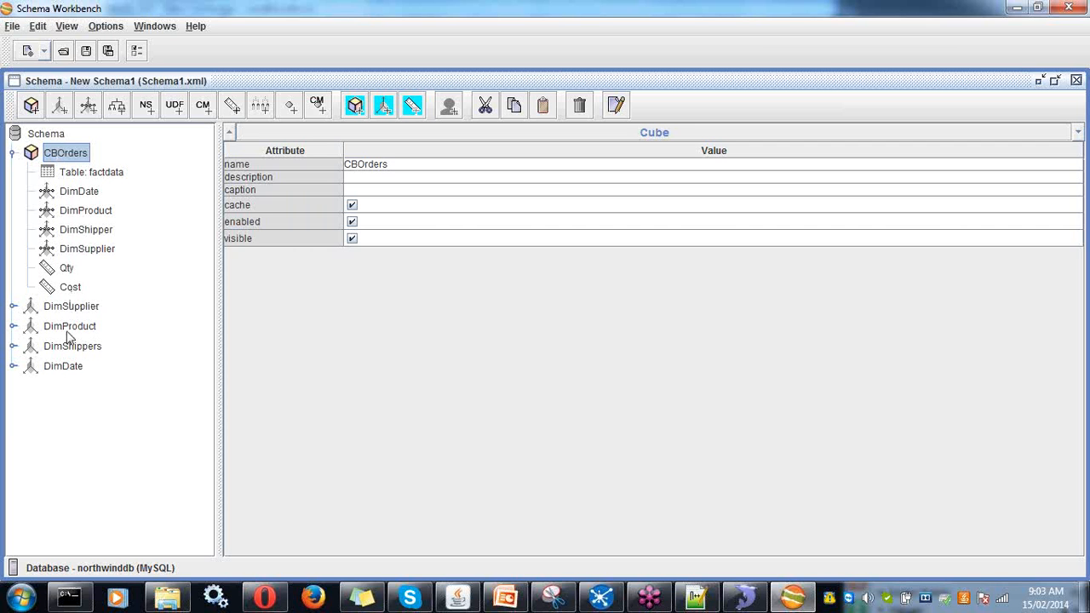
- Check the factdata table, DimSupplier's dimsuppliers table, and DimDate usage's Day_Key foreign key
click(104, 174)
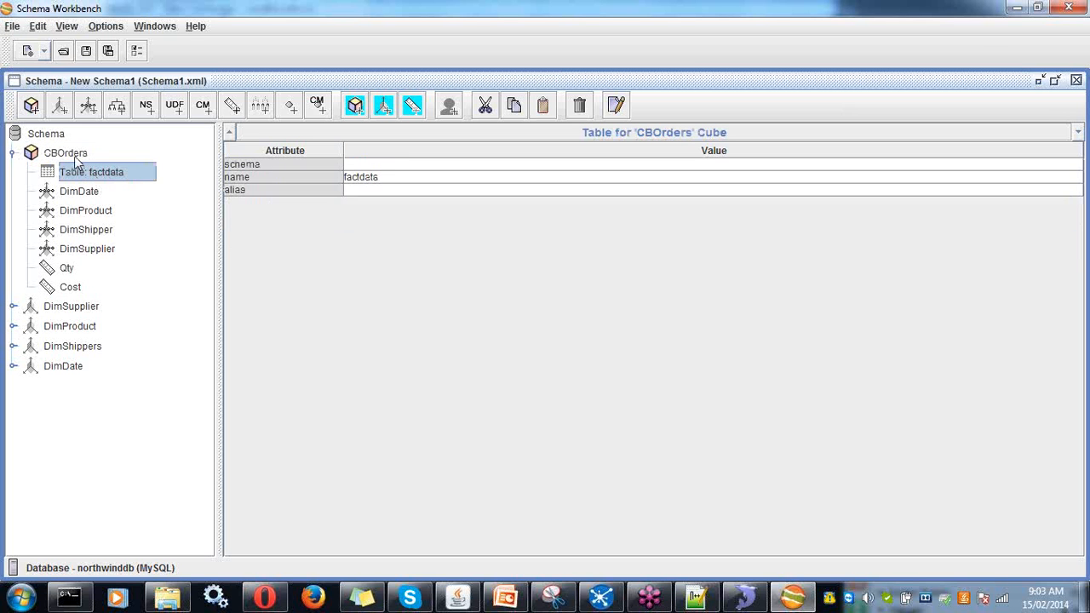
click(73, 309)
click(13, 307)
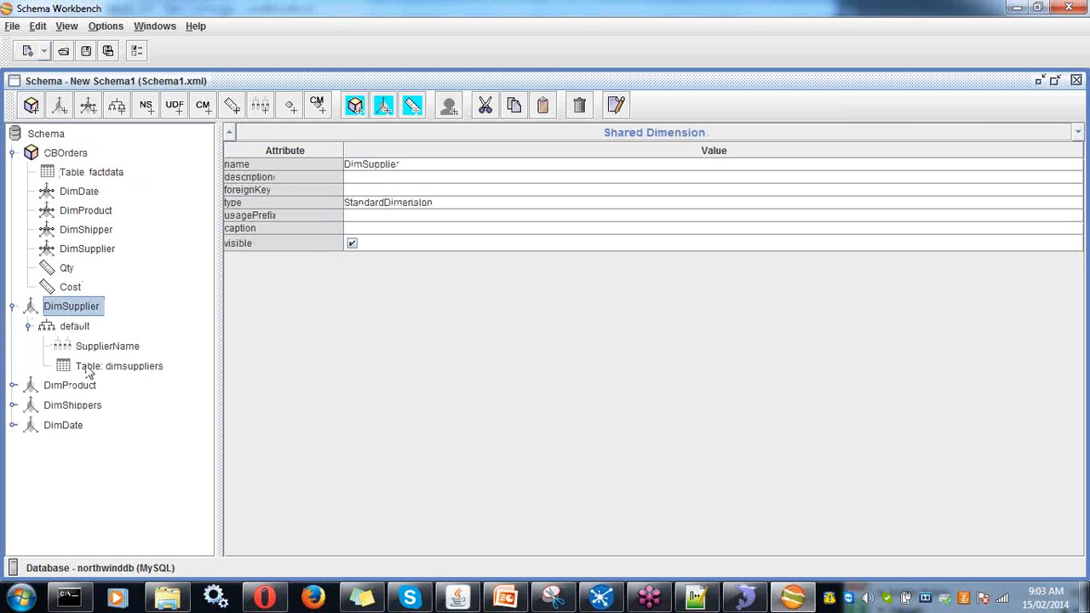
click(93, 366)
click(69, 155)
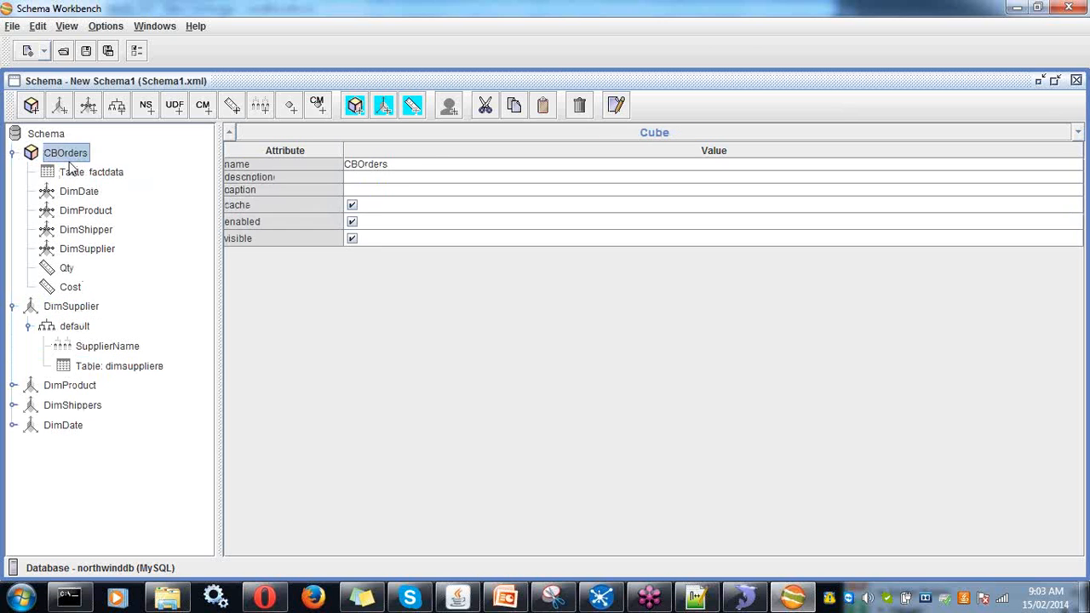
click(71, 171)
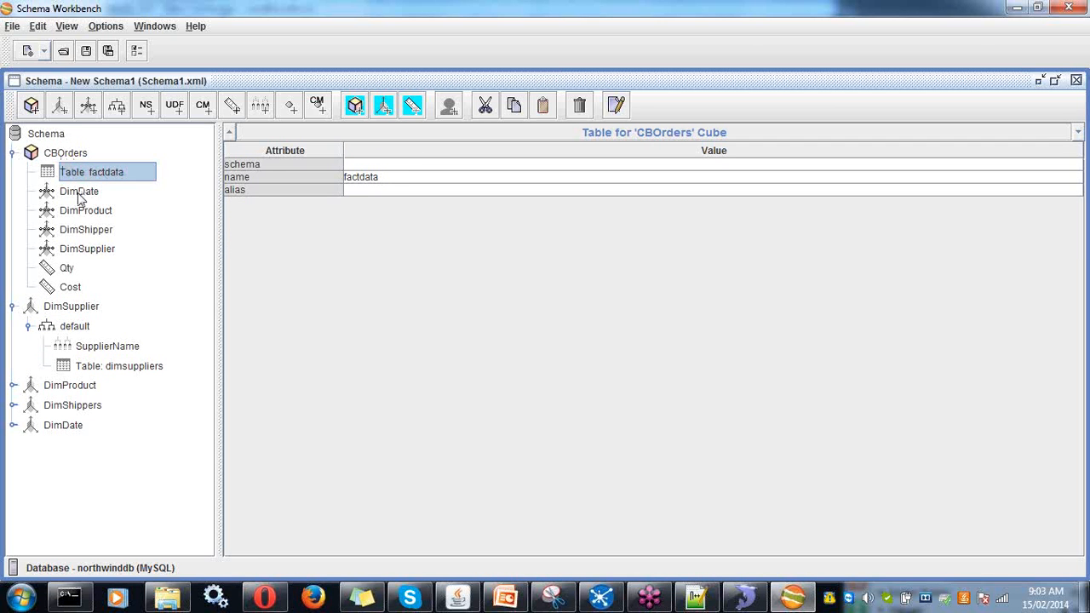
click(74, 194)
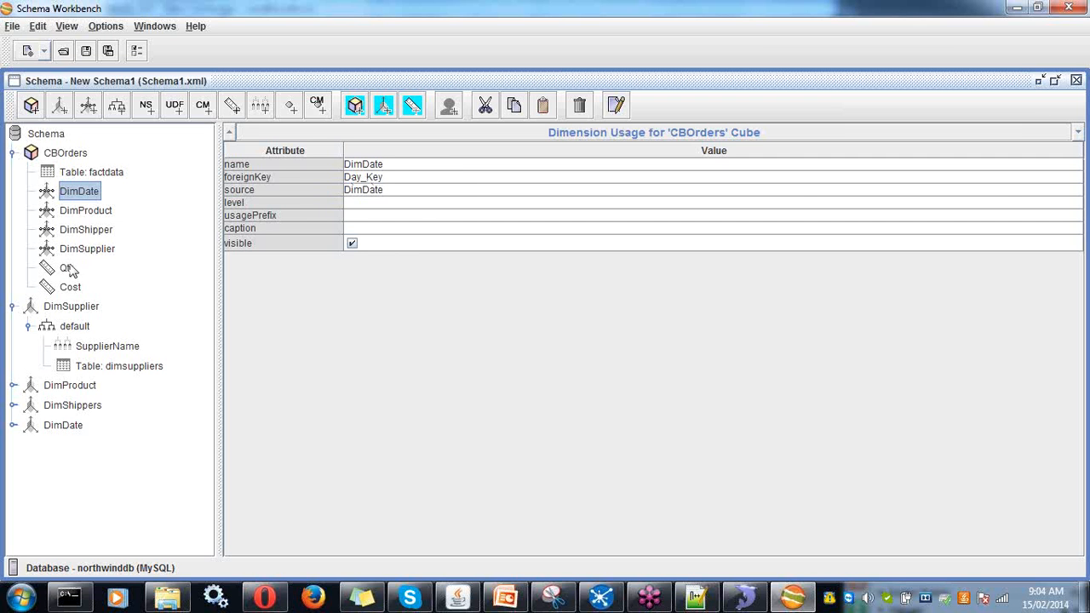
- Review the DimProduct, DimShipper and DimSupplier usages and the Qty and Cost measures
click(75, 212)
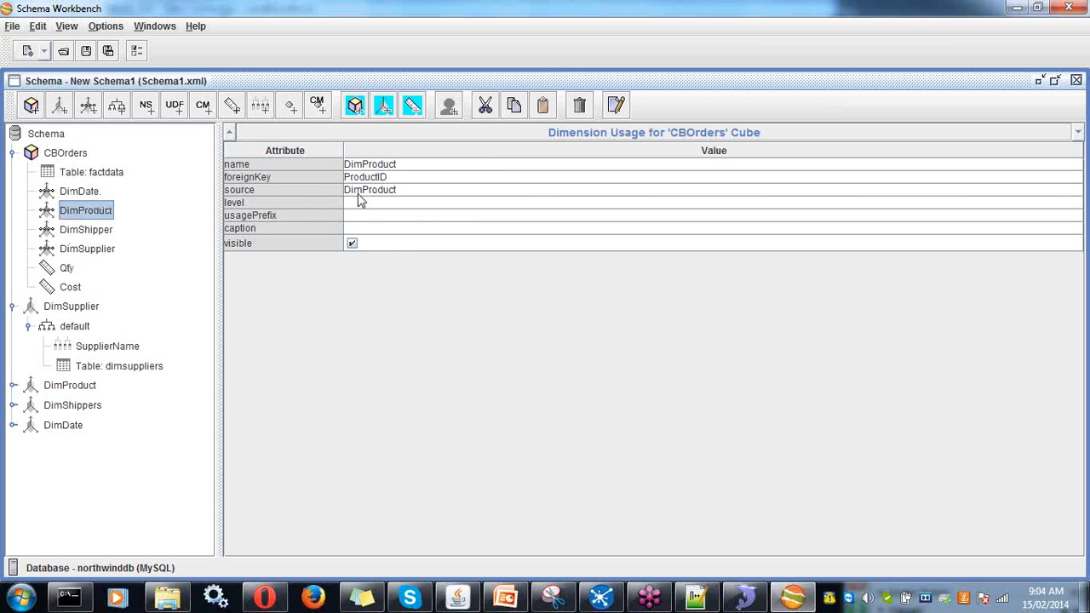
click(93, 231)
click(102, 248)
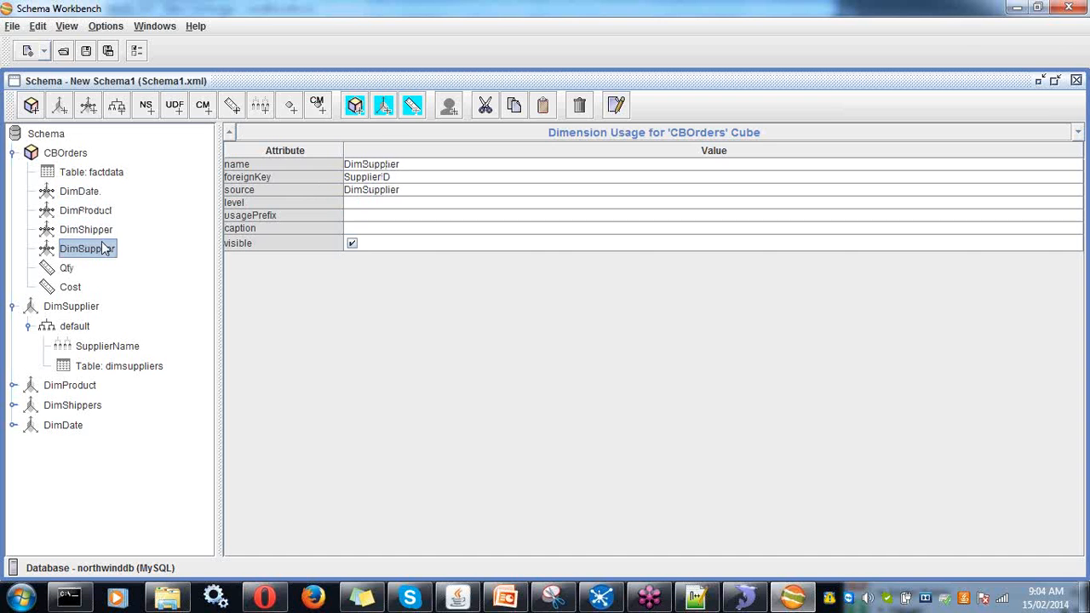
click(67, 270)
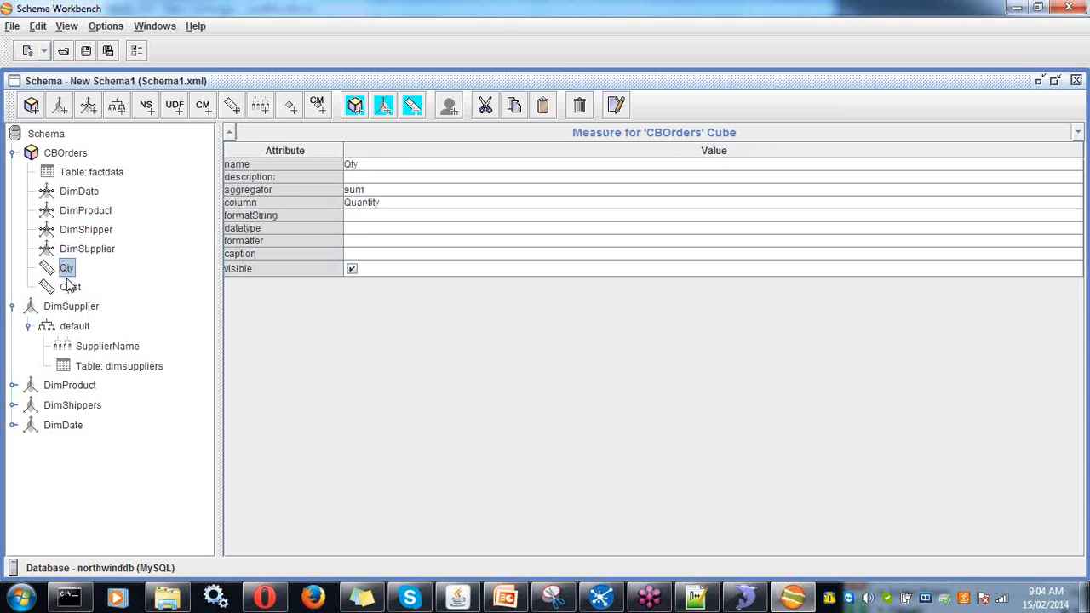
click(69, 286)
click(67, 269)
click(69, 286)
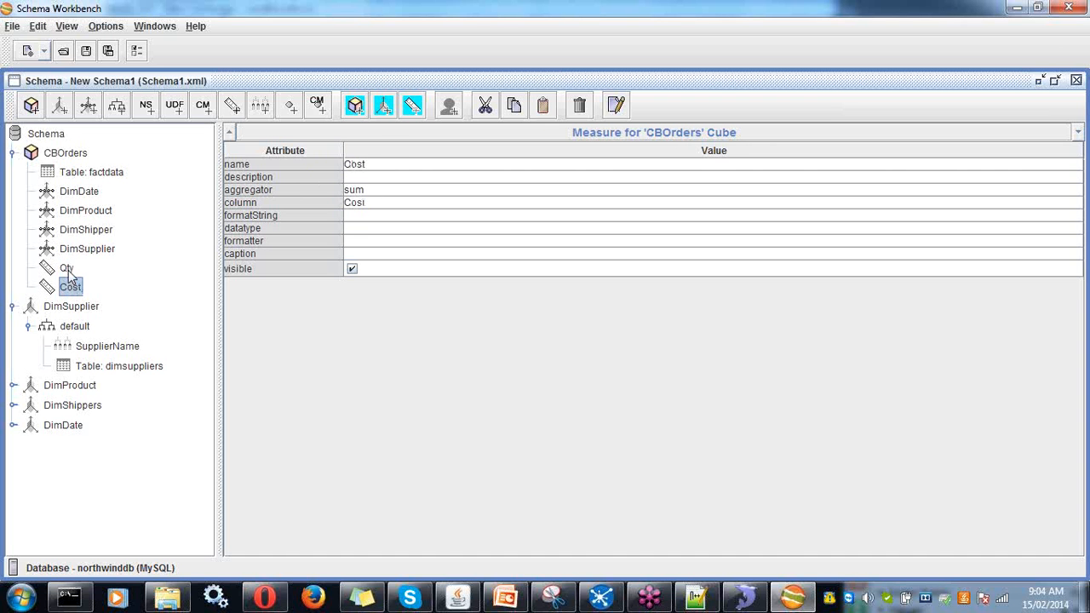
click(67, 269)
click(69, 286)
click(68, 269)
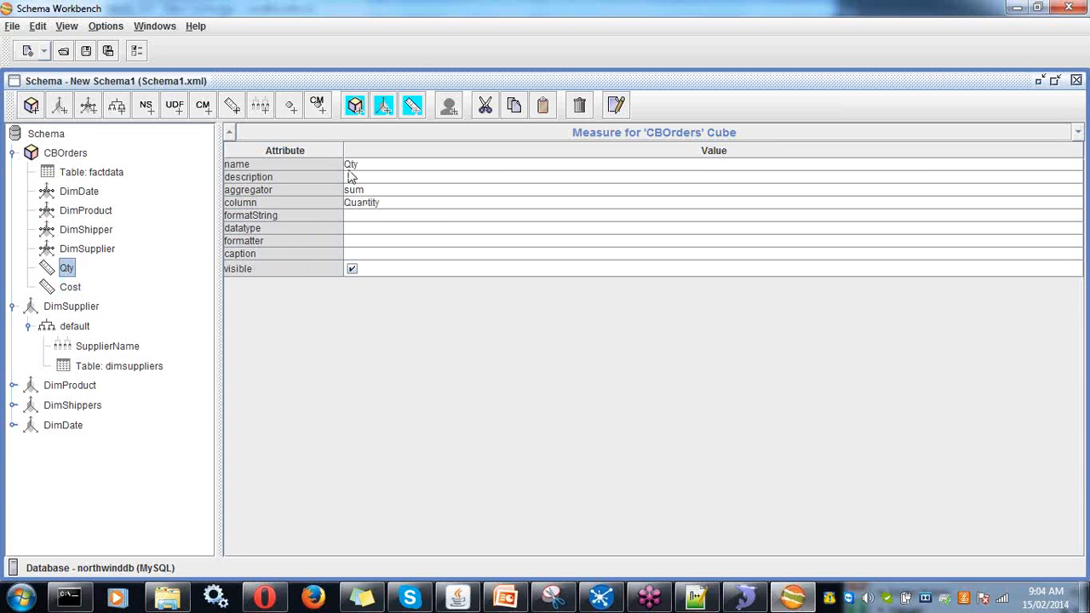
- Keep sum as the Qty aggregator, confirm Cost also sums, and save Schema1.xml
click(353, 190)
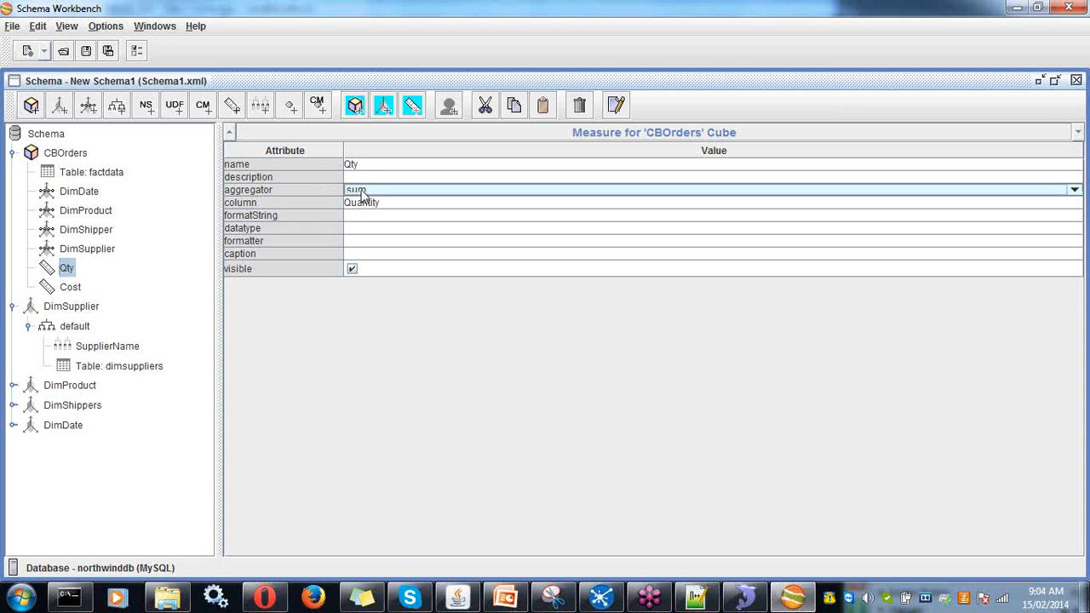
click(360, 192)
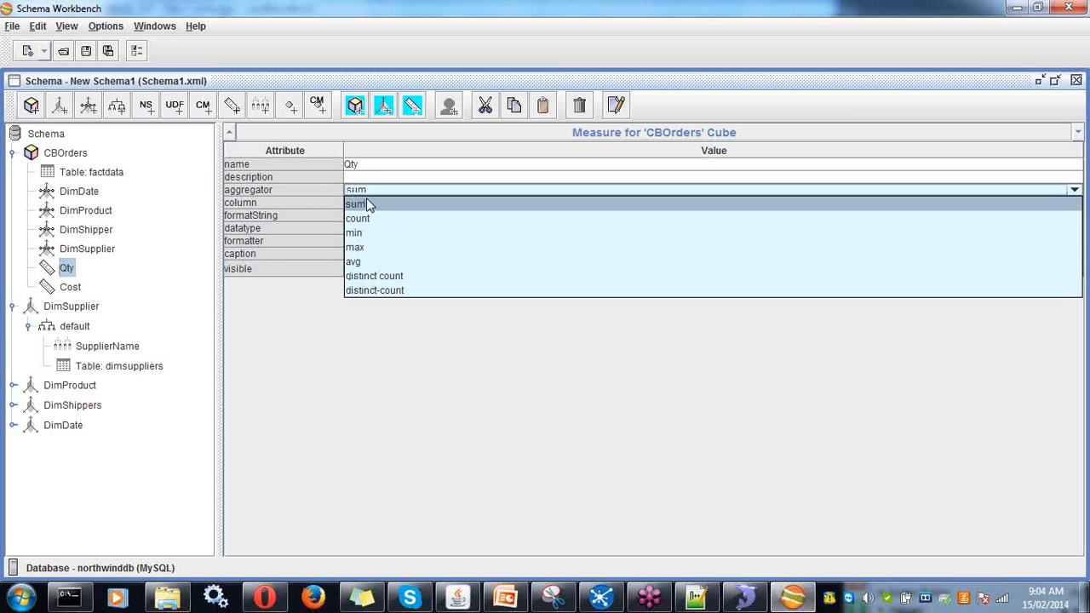
click(366, 205)
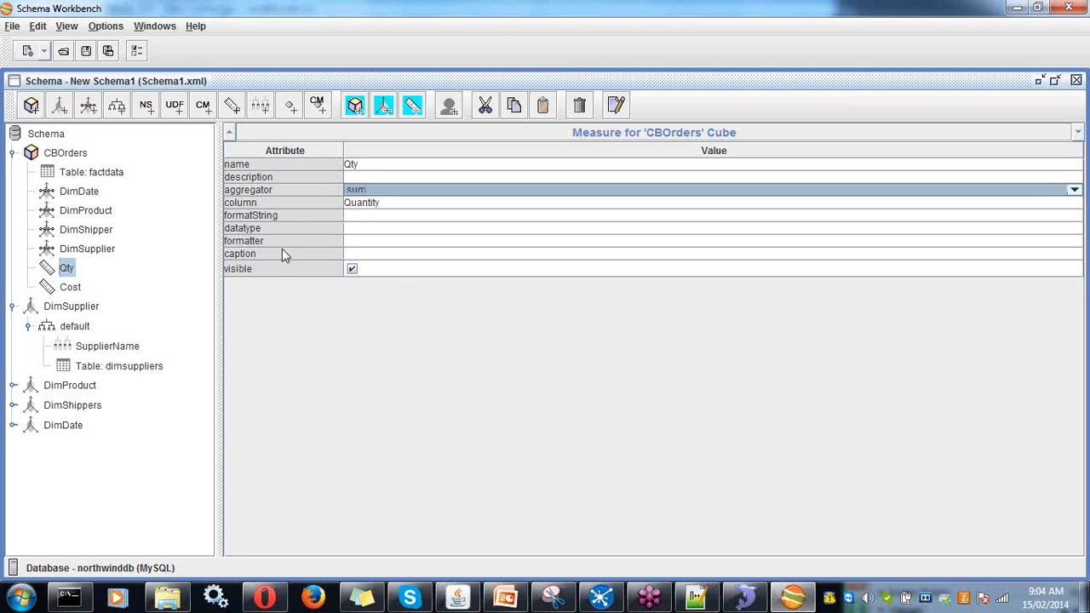
click(70, 288)
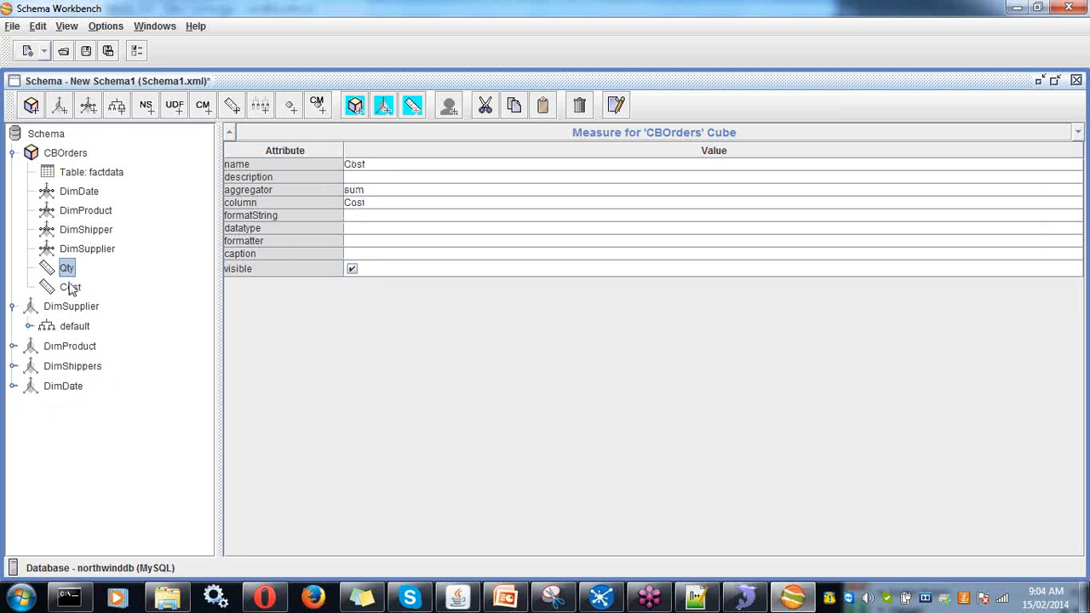
click(86, 51)
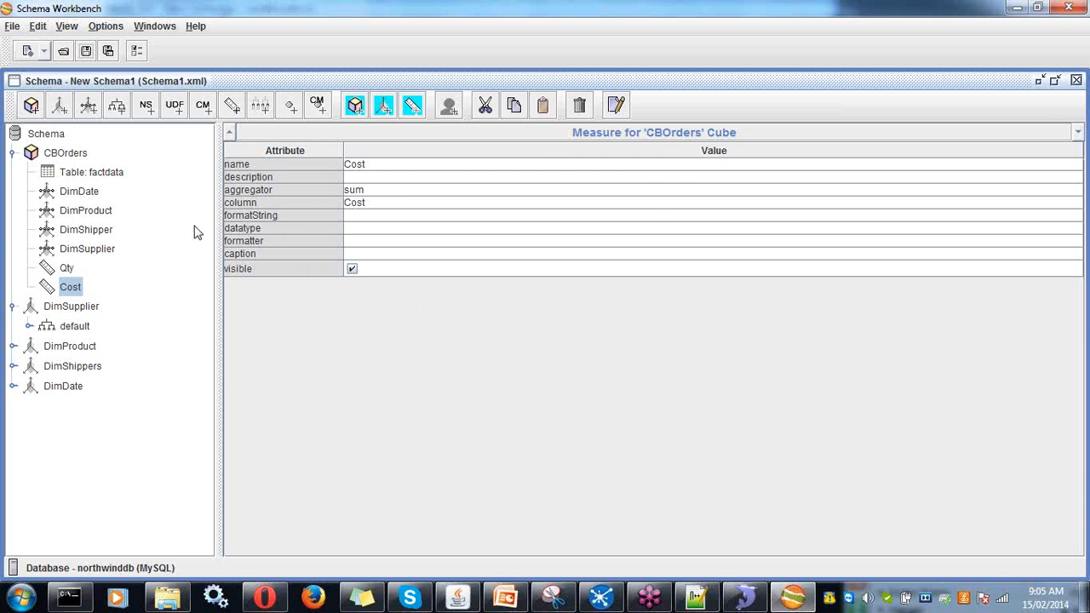
- Open the pentaho-5 biserver-ce folder and select the start-pentaho script
click(168, 600)
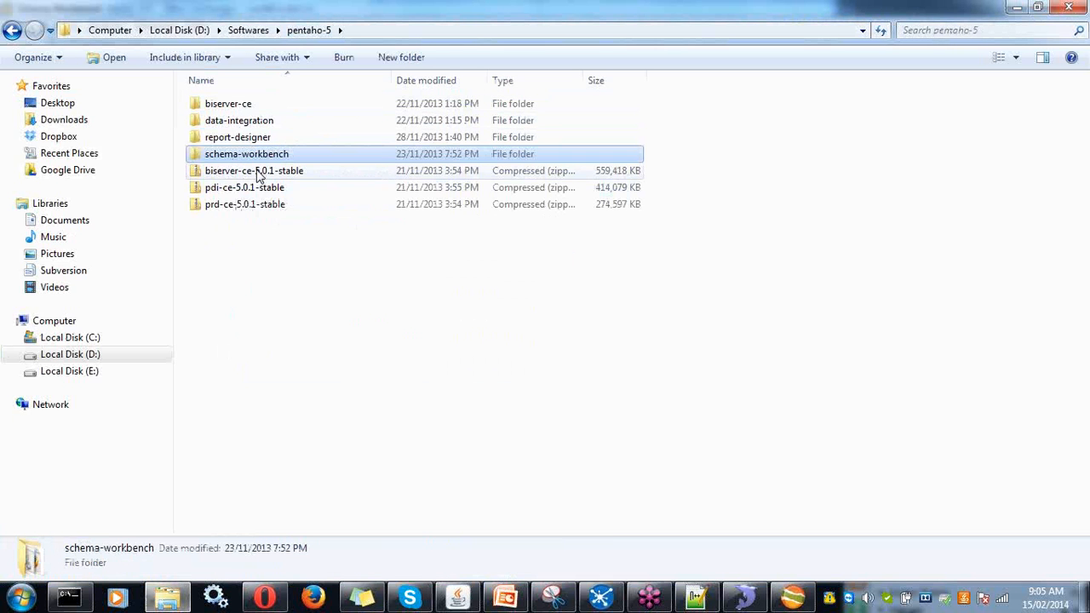
click(223, 106)
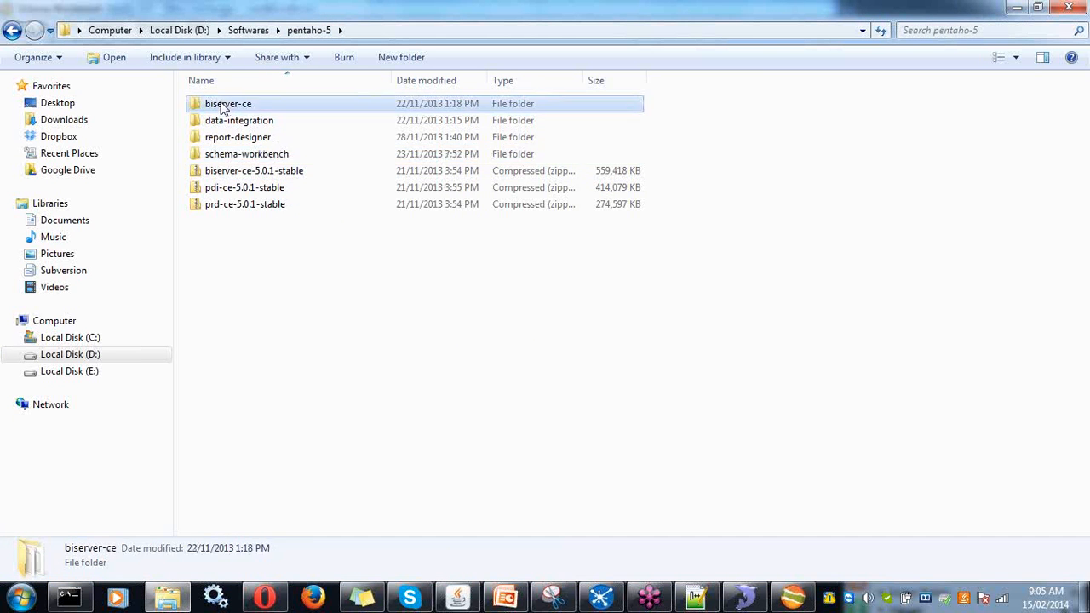
double_click(223, 106)
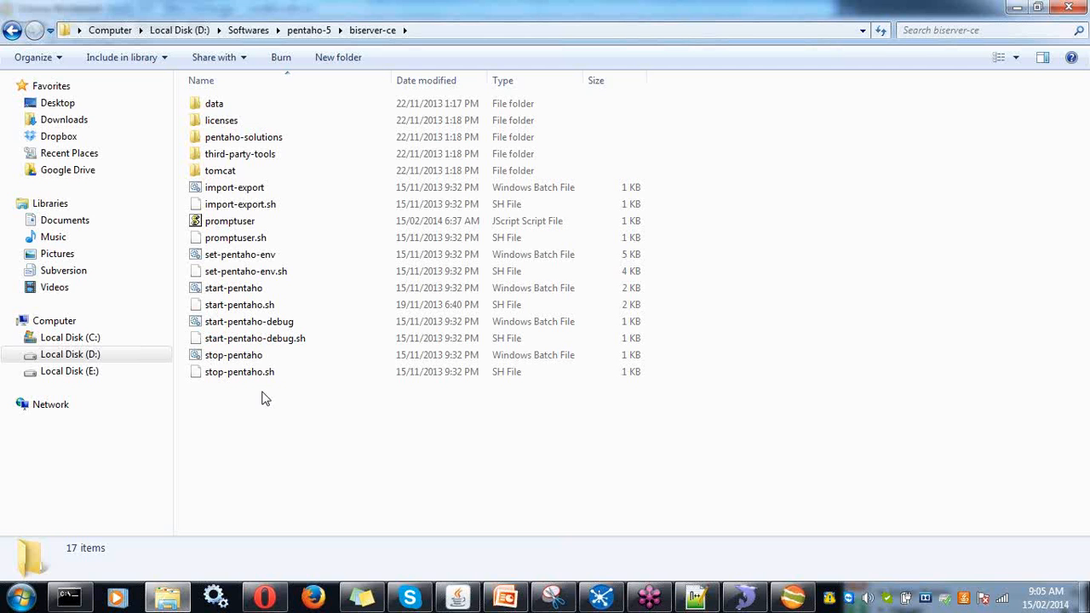
click(241, 292)
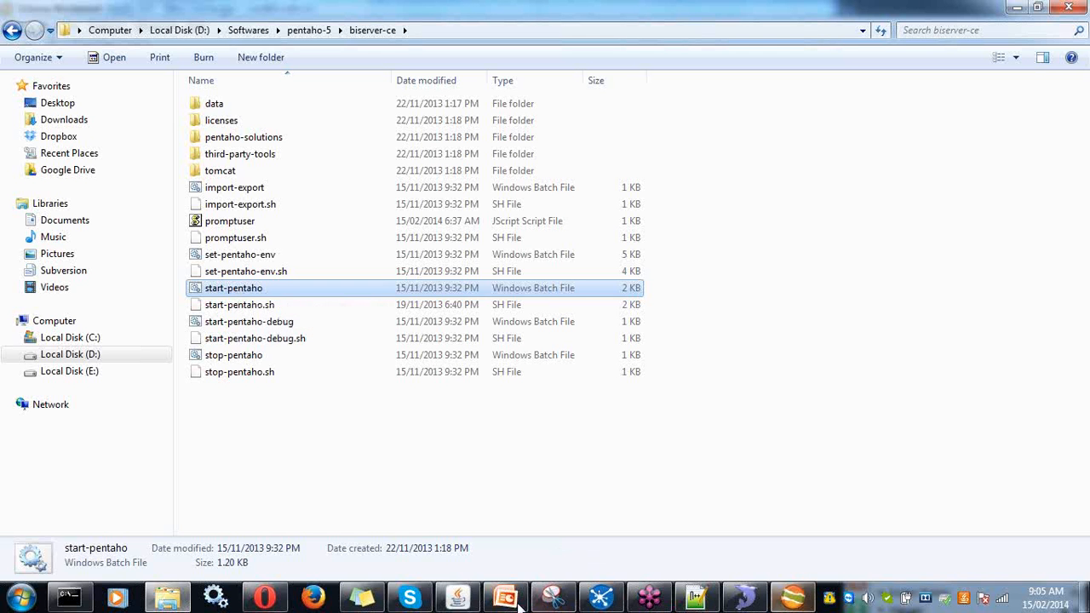
- Check the Tomcat server console shows the BI server running
mouse_move(457, 599)
click(458, 524)
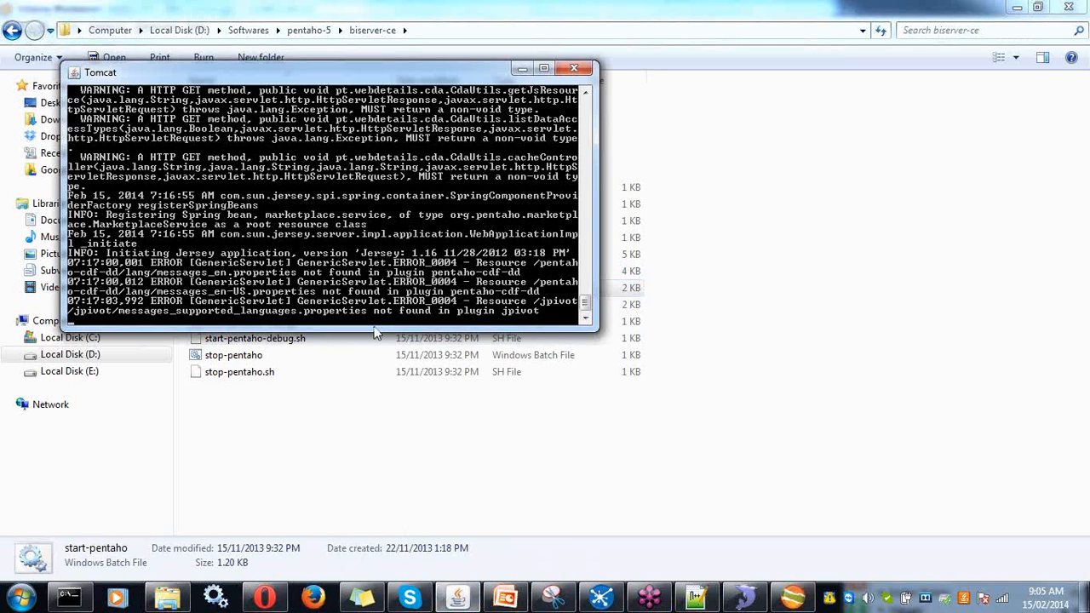
drag(373, 329, 374, 511)
drag(586, 454, 588, 152)
click(796, 208)
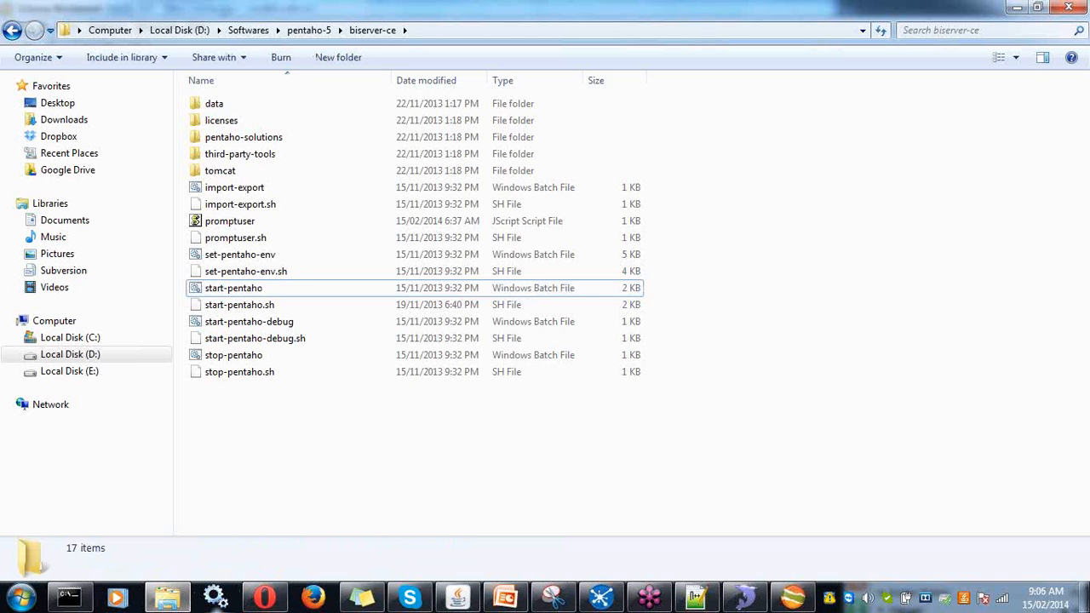
click(269, 599)
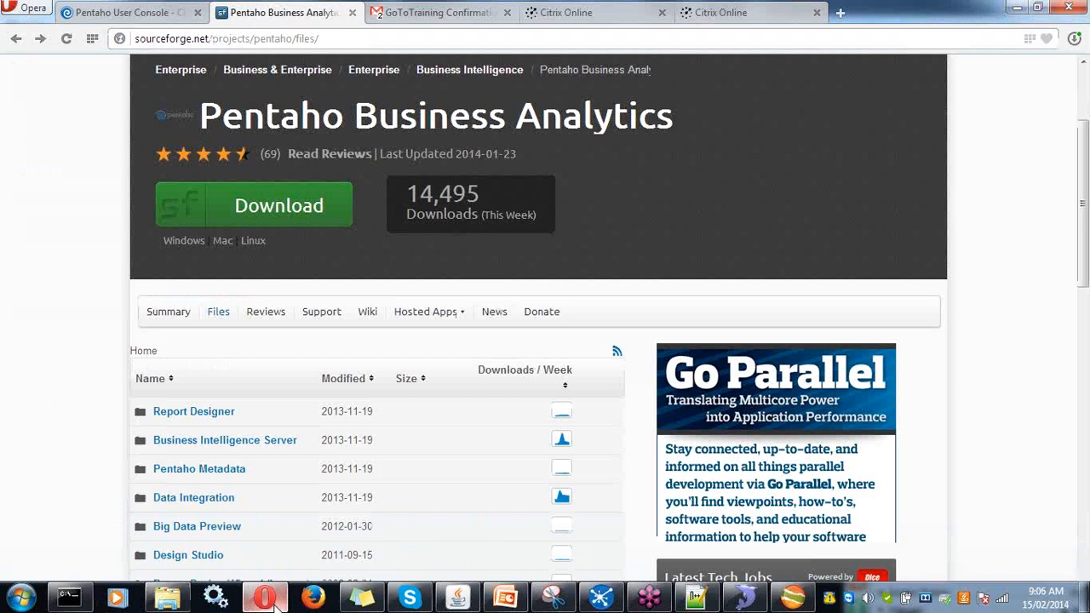
- Reload the Pentaho User Console home page at localhost:8080/pentaho/Home
click(124, 12)
click(240, 42)
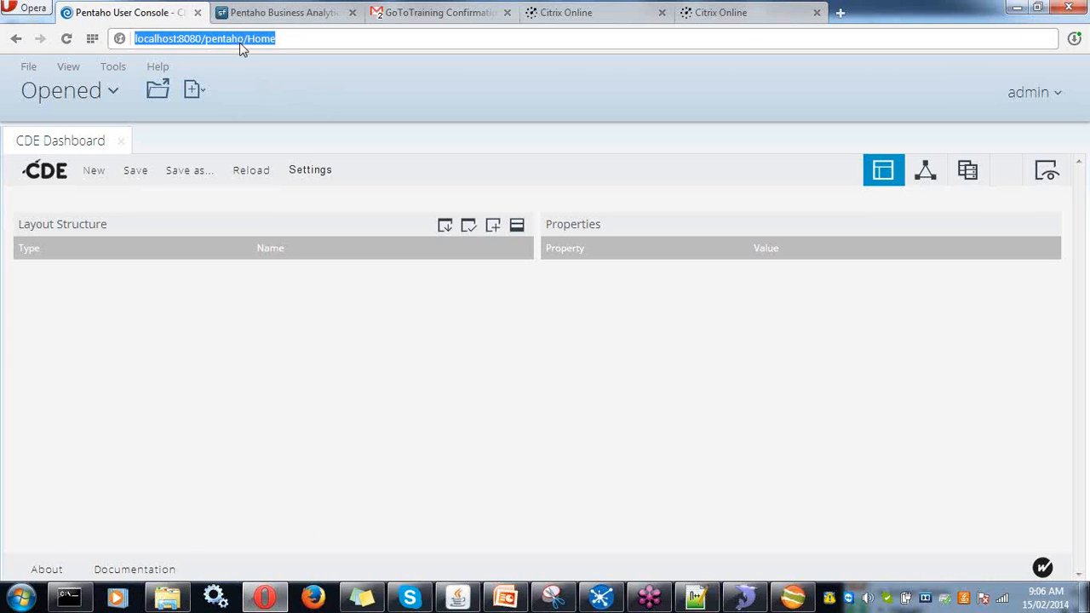
key(Return)
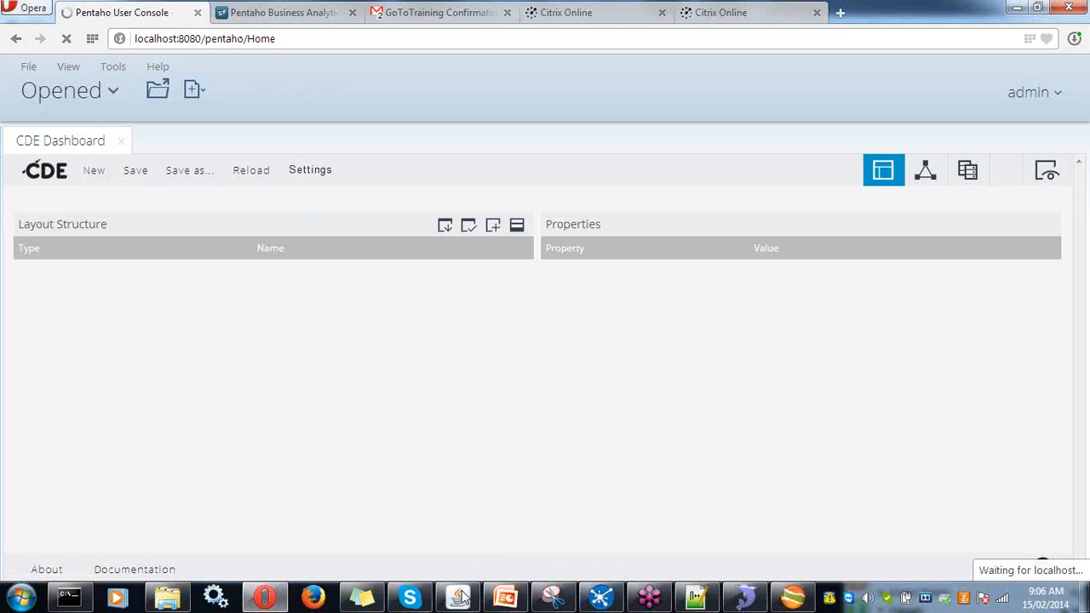
- Log out of the User Console via File > Log Out
mouse_move(460, 602)
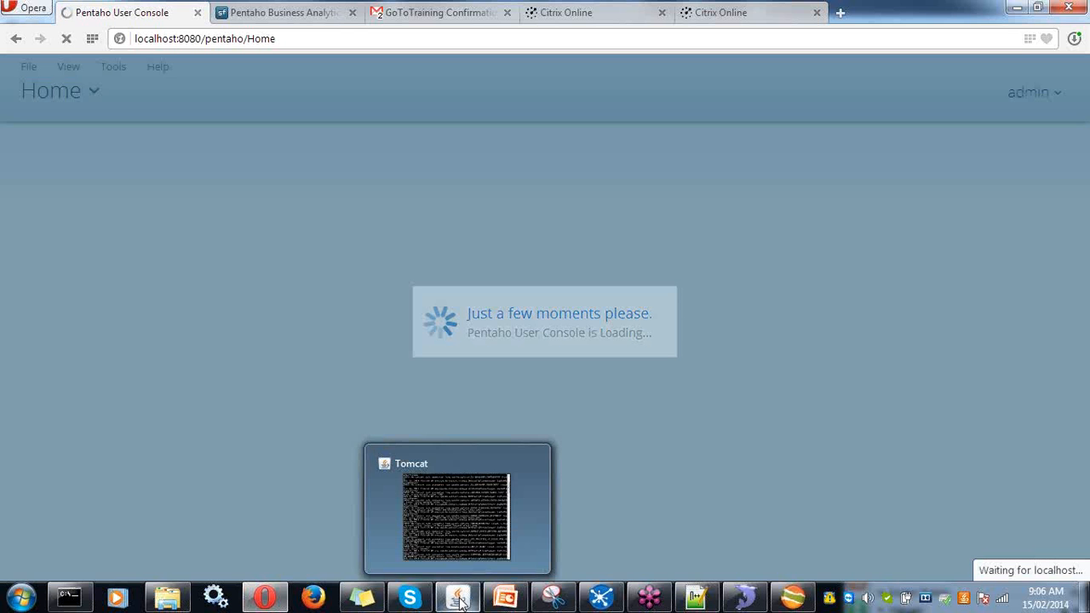
click(460, 601)
click(459, 601)
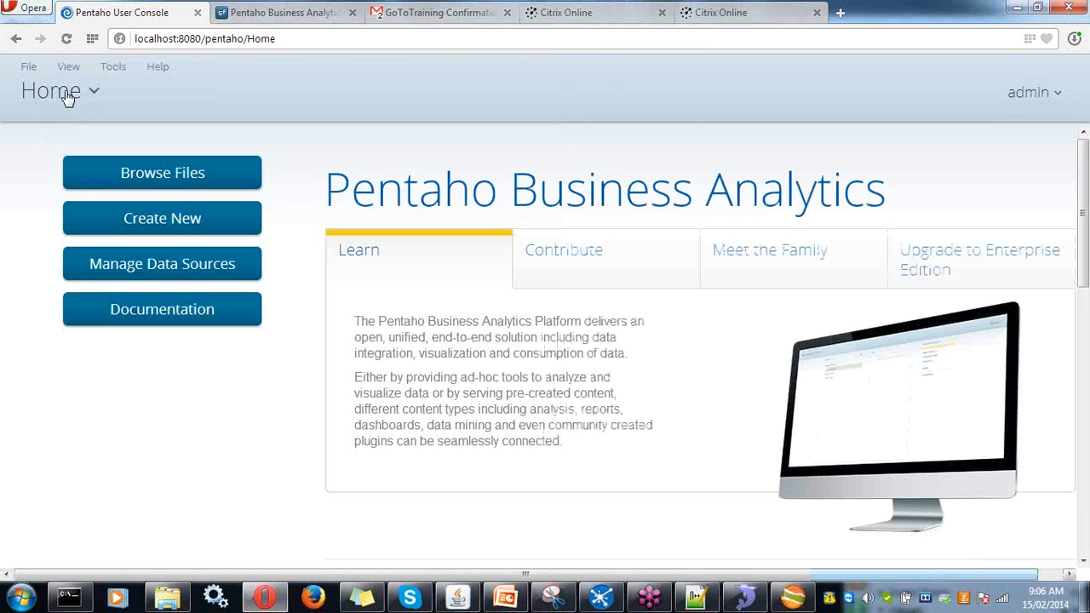
click(34, 69)
click(55, 252)
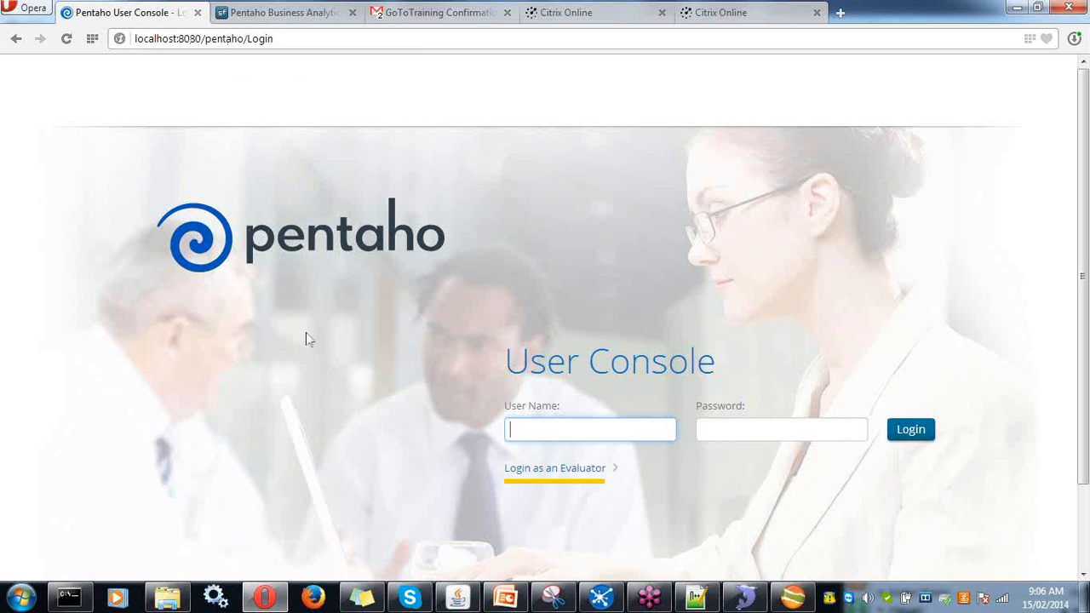
- Log in to Pentaho User Console with user name admin and the account password
text(admin)
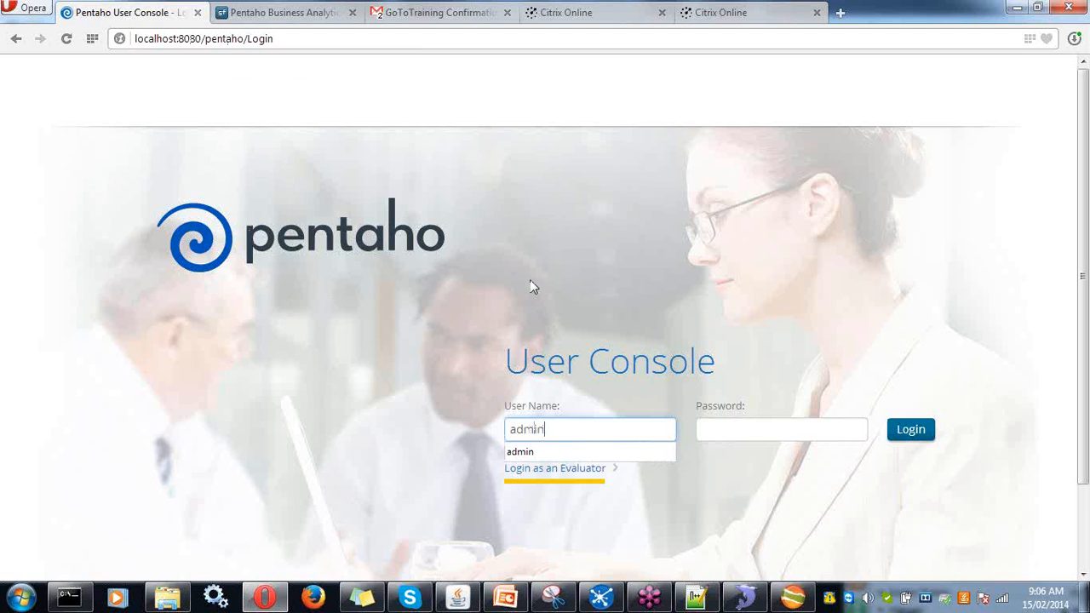
key(Tab)
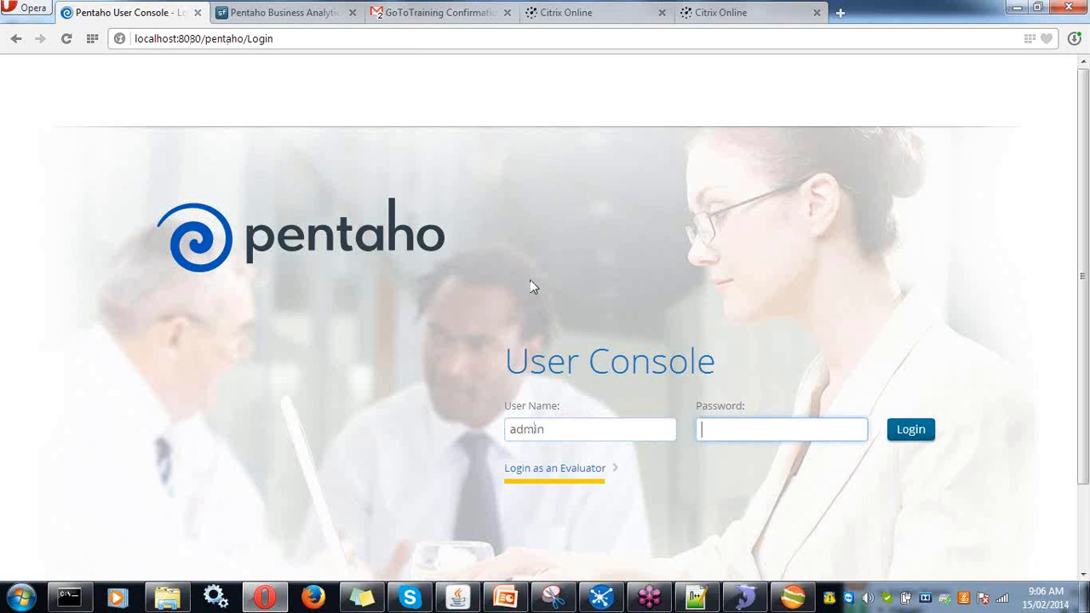
text(password)
click(920, 435)
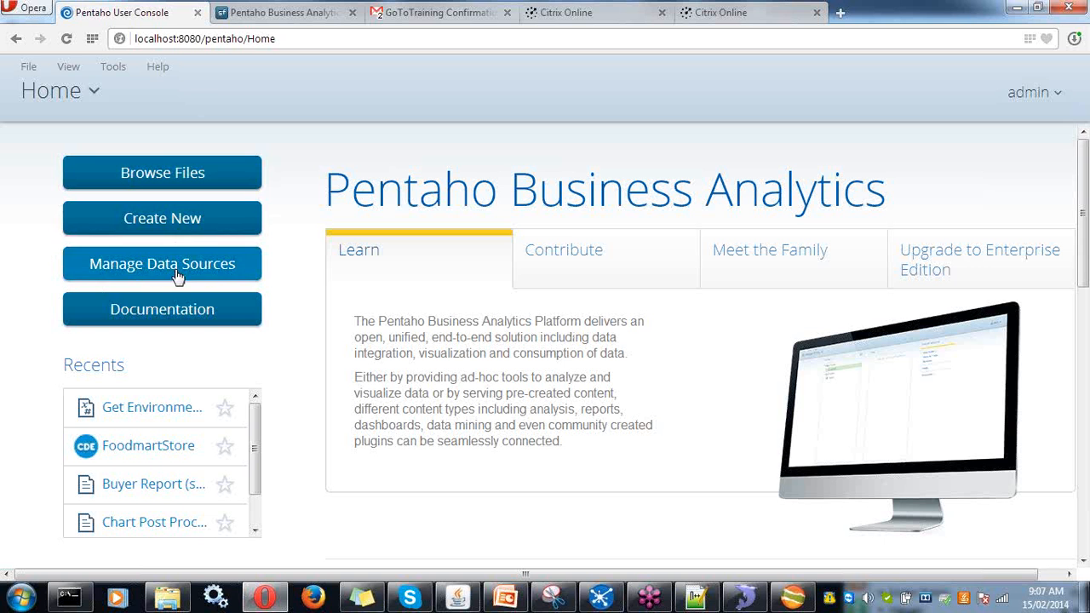
click(31, 72)
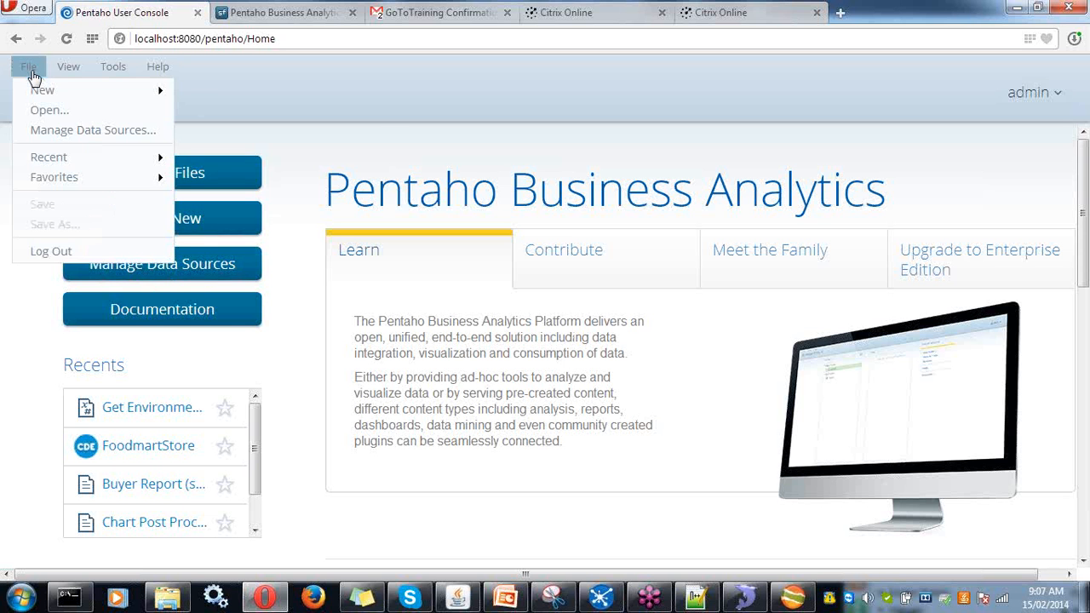
mouse_move(105, 78)
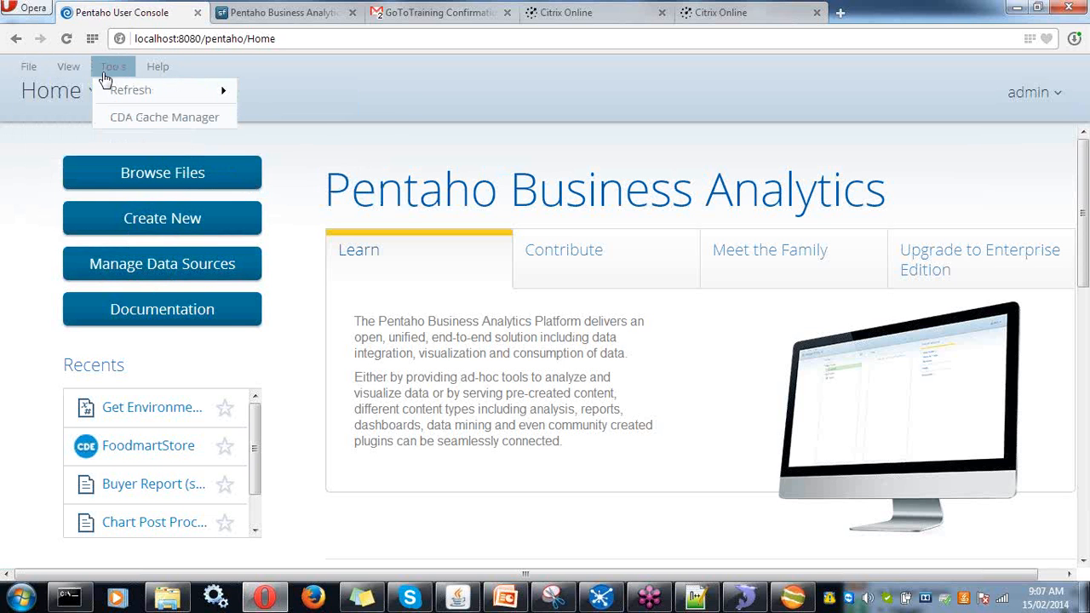
mouse_move(42, 66)
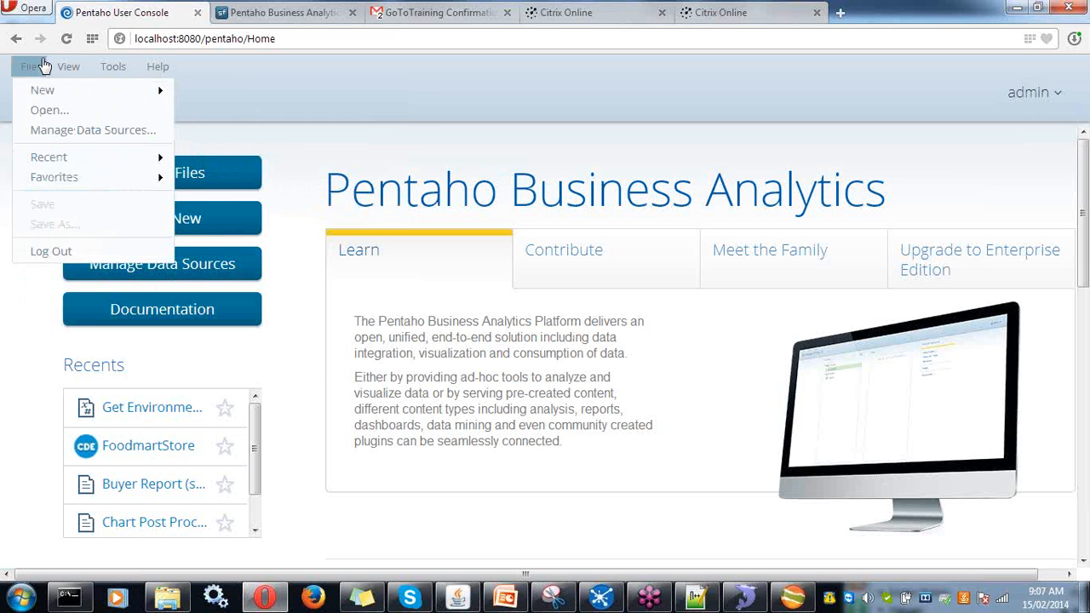
mouse_move(42, 90)
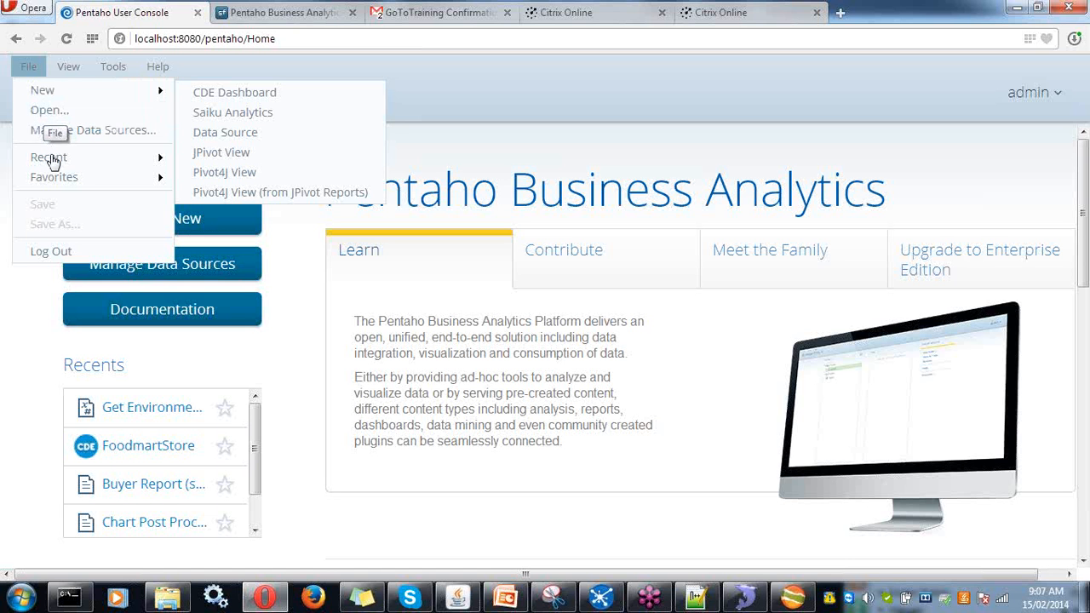
mouse_move(52, 162)
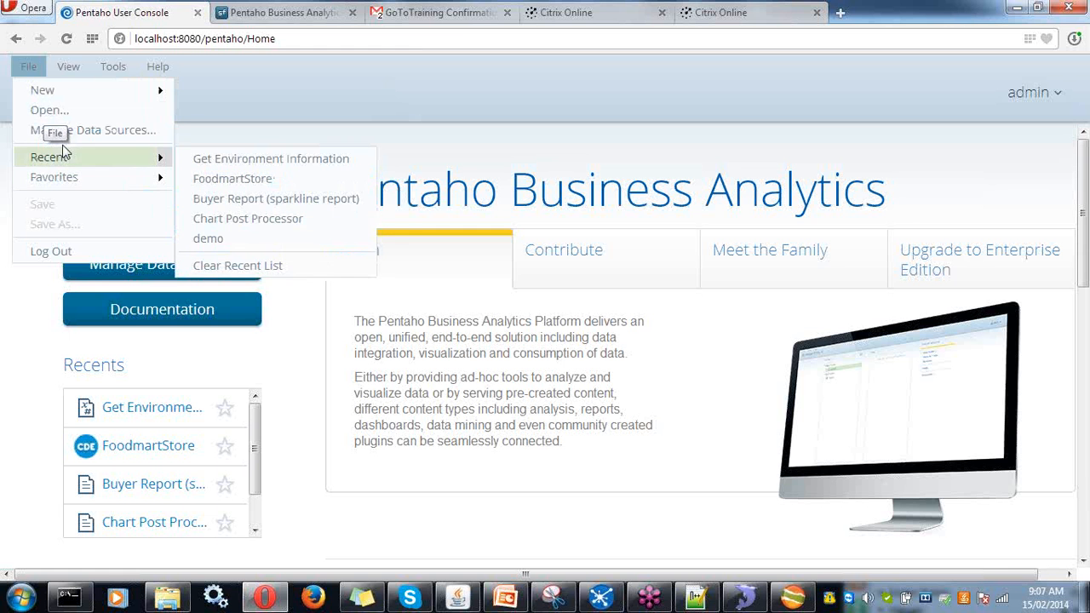
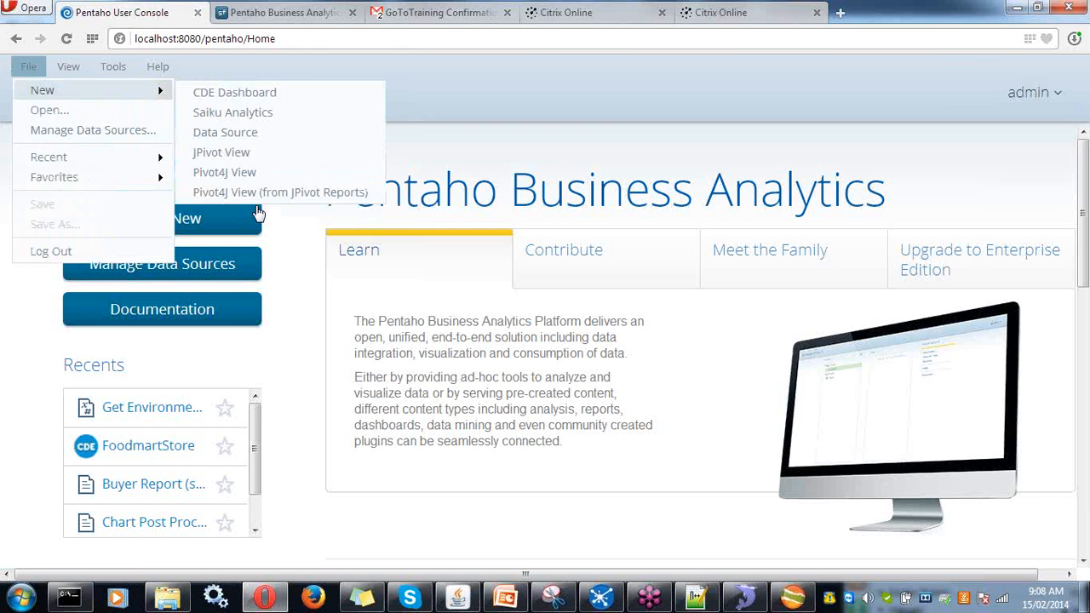
- Dismiss the File menu and launch Manage Data Sources from the Home page
click(314, 323)
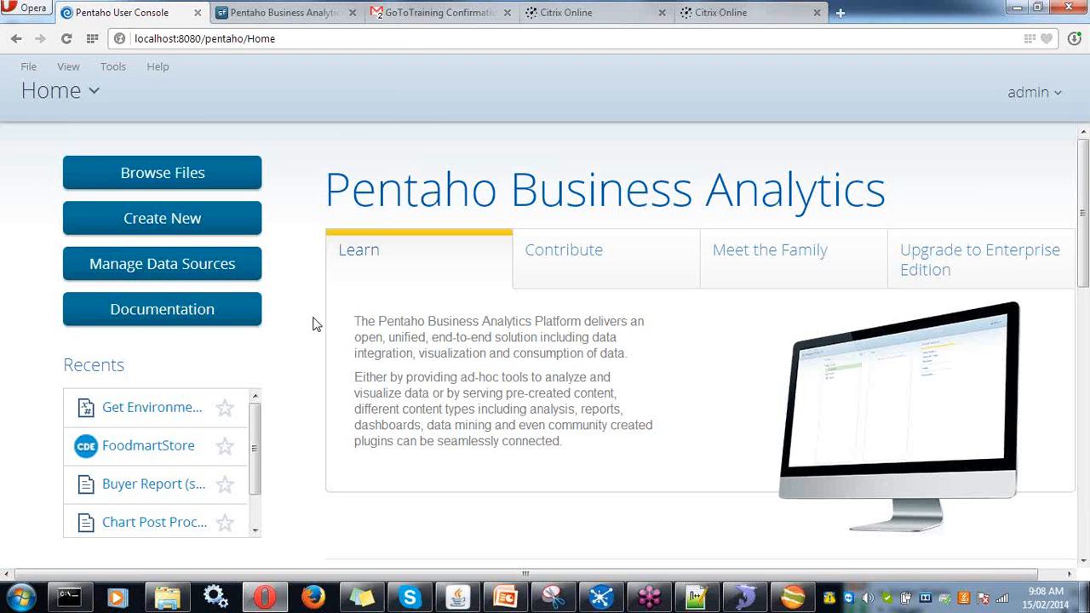
click(236, 266)
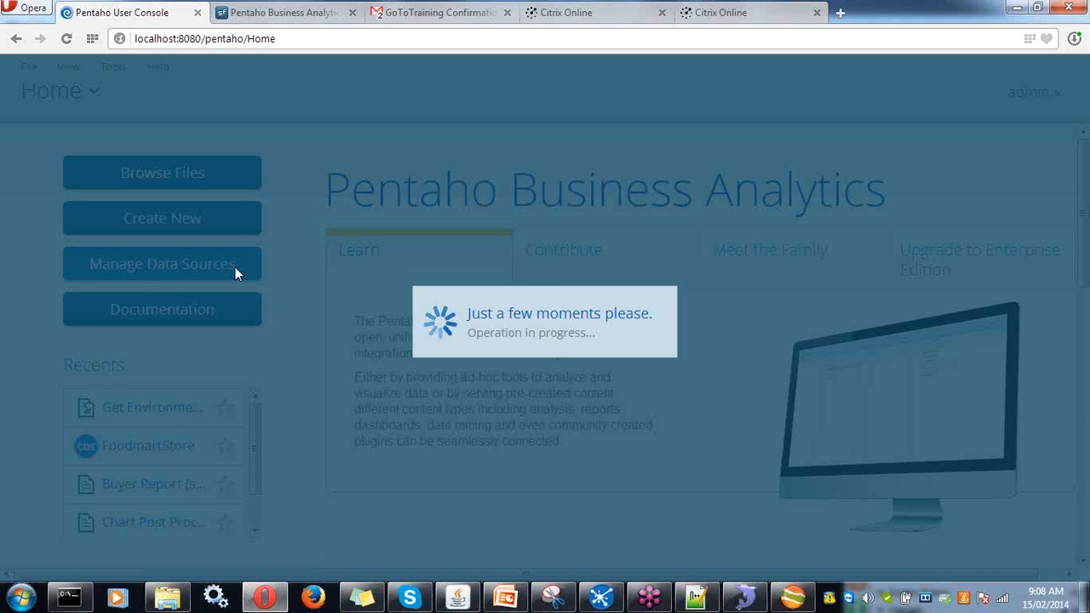
- Bring up the Data Sources list and select the conNorthWind connection
click(237, 270)
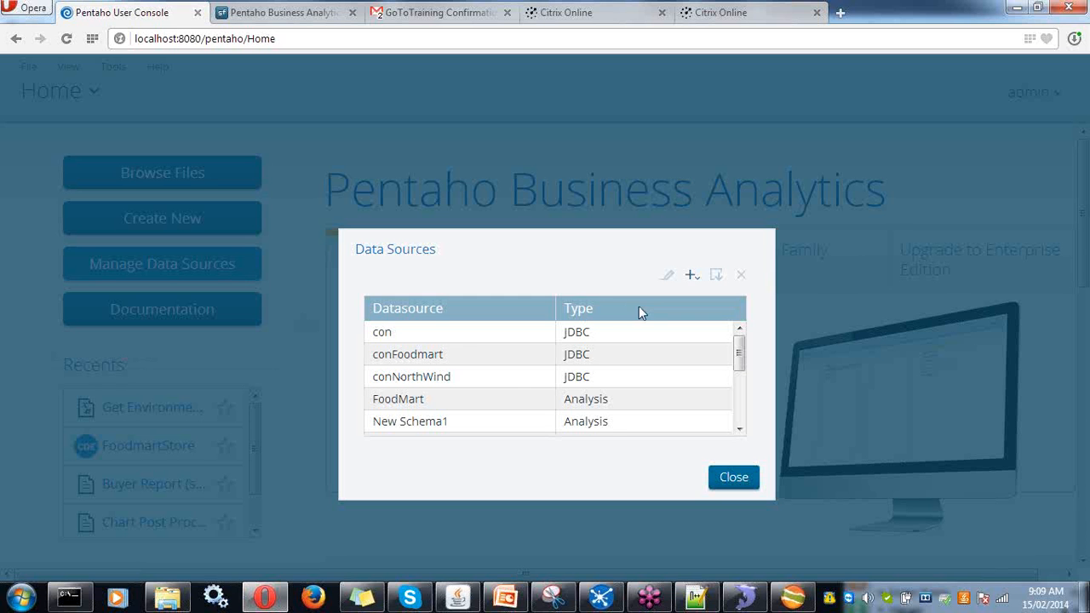
click(453, 385)
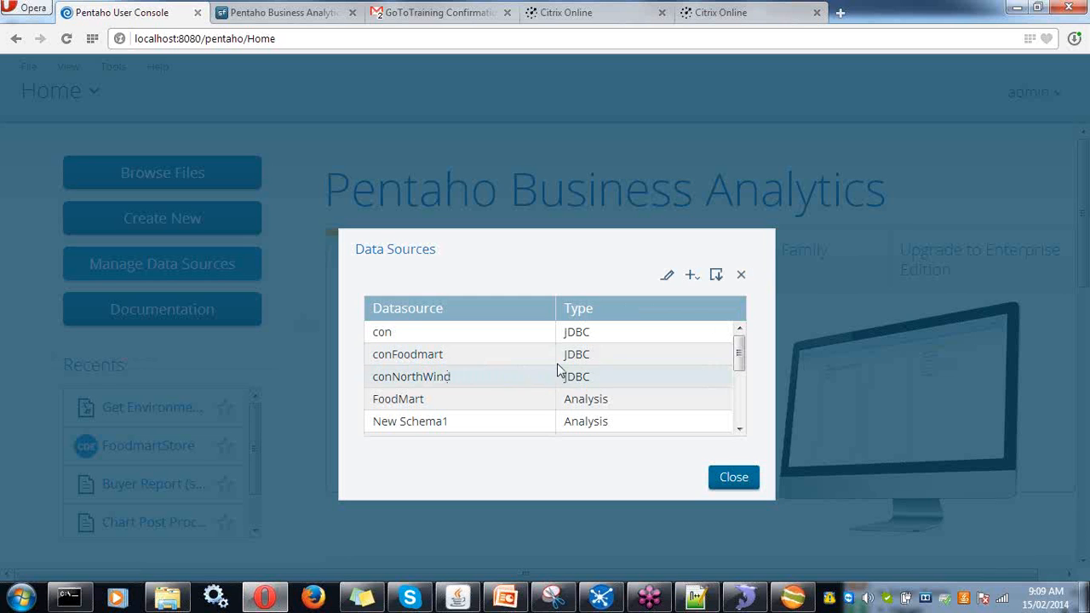
- Edit conNorthWind (host localhost, database northwinddb) and confirm the connection test succeeds
click(669, 278)
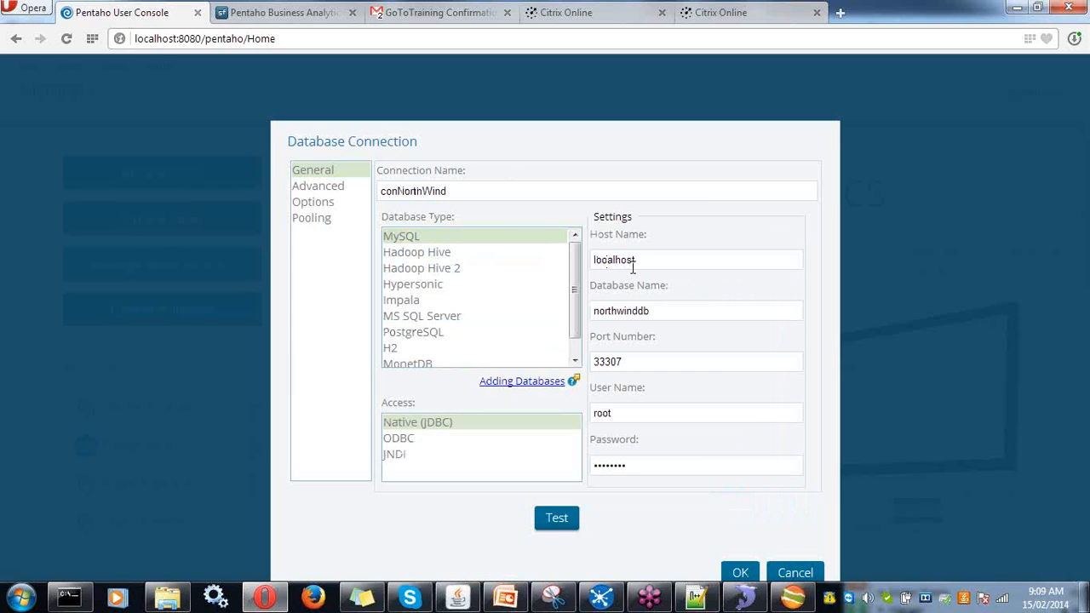
drag(635, 260, 595, 253)
drag(659, 311, 596, 317)
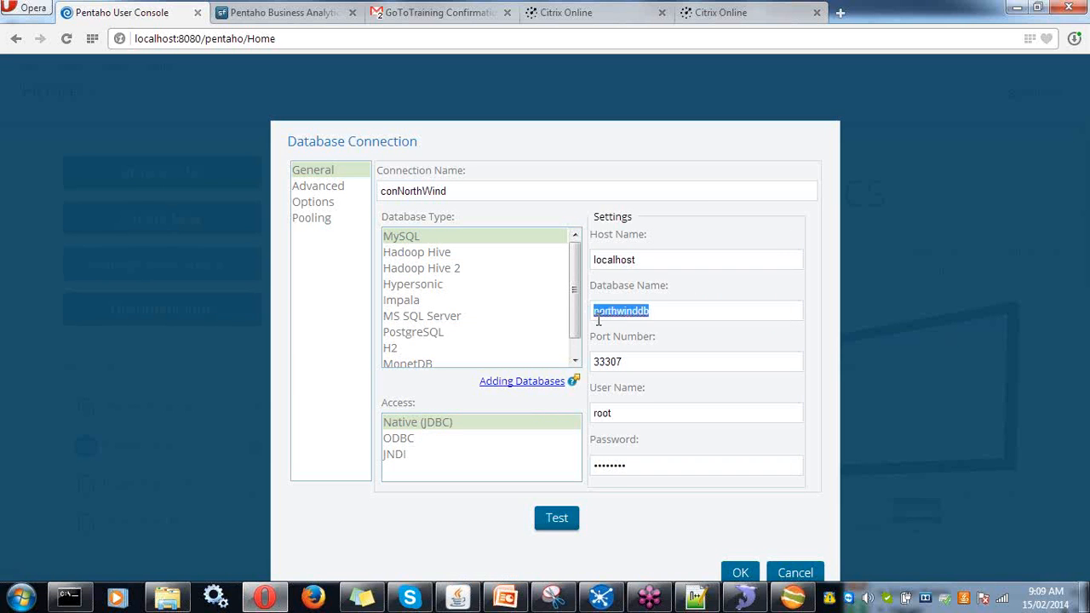
click(569, 525)
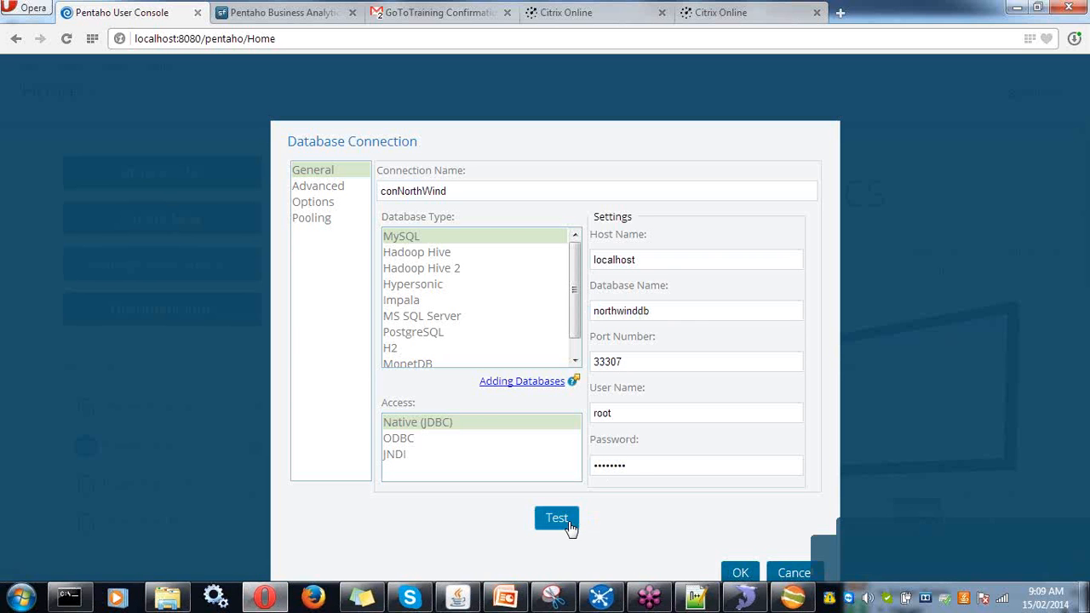
click(569, 525)
click(545, 399)
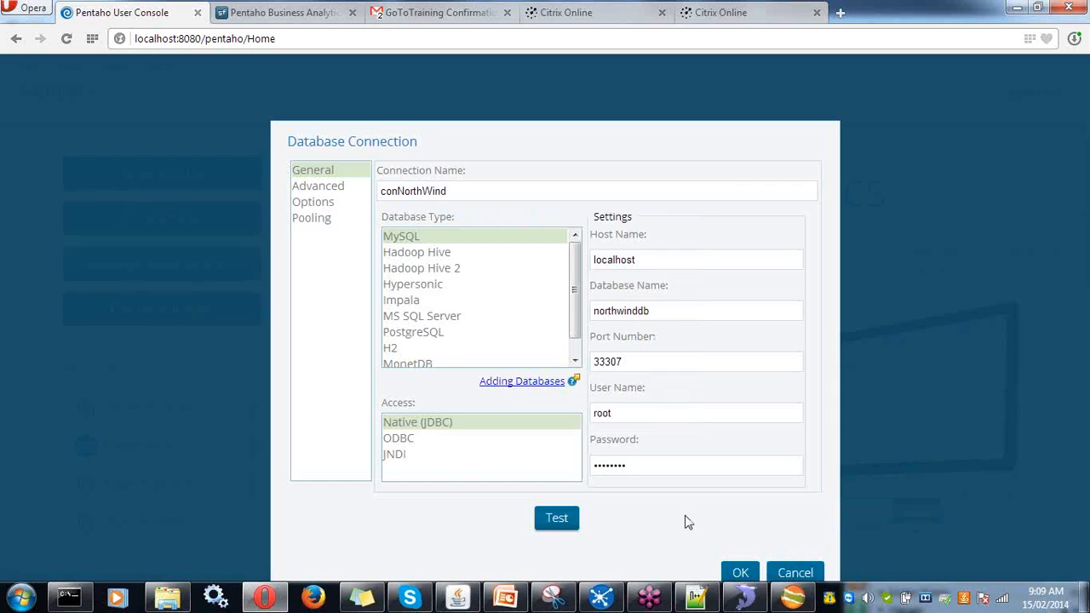
- Save conNorthWind and bring up the New Schema1 Import Analysis settings
click(739, 572)
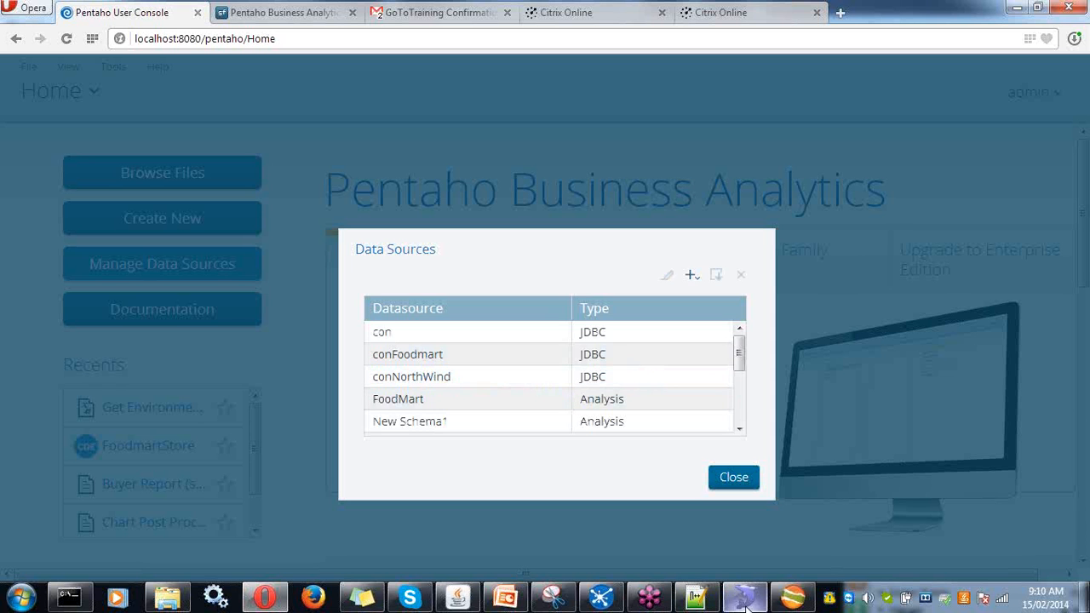
click(506, 430)
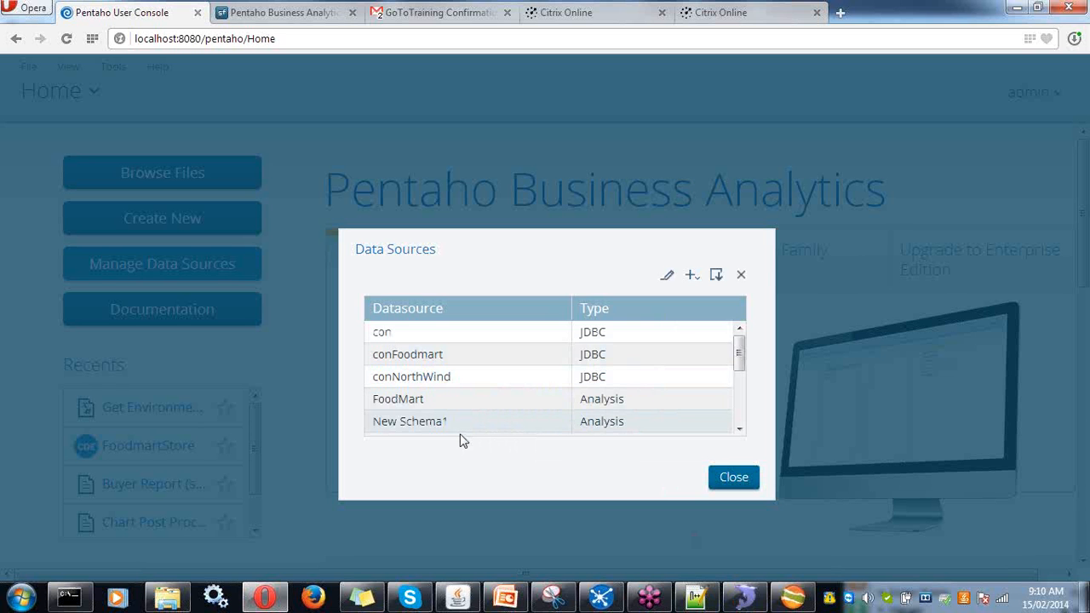
double_click(410, 422)
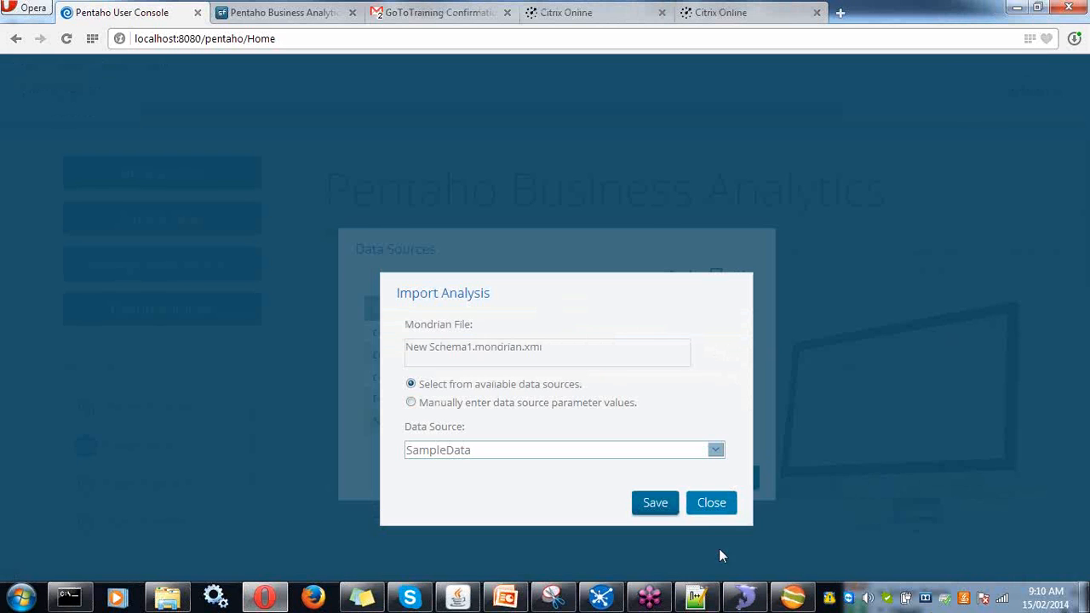
- In Schema Workbench, browse Save As to Desktop > Training > Schema1.xml, then cancel without saving
click(792, 598)
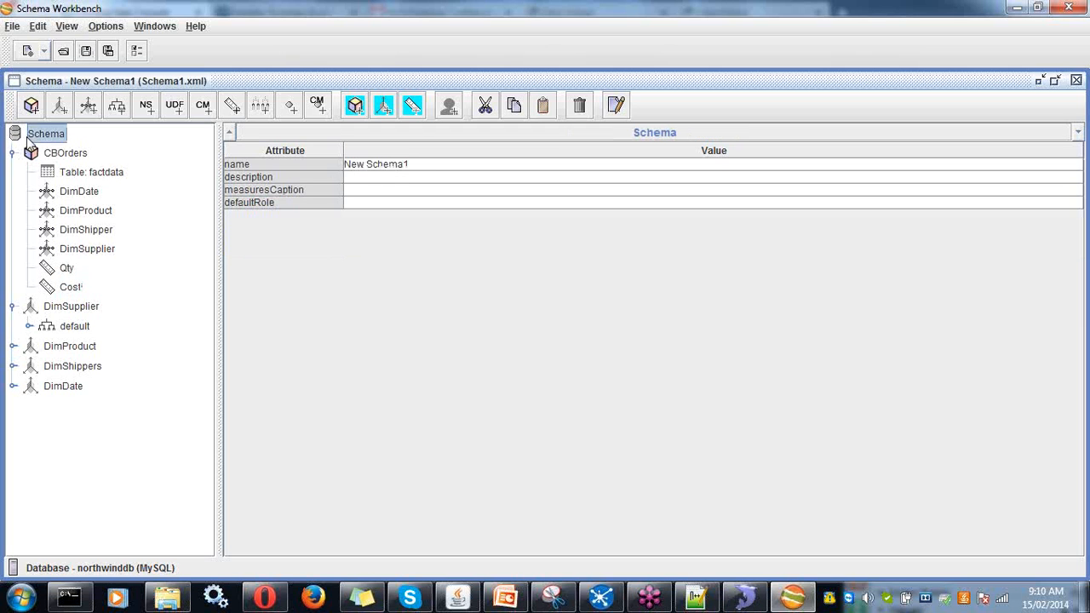
click(407, 164)
click(11, 25)
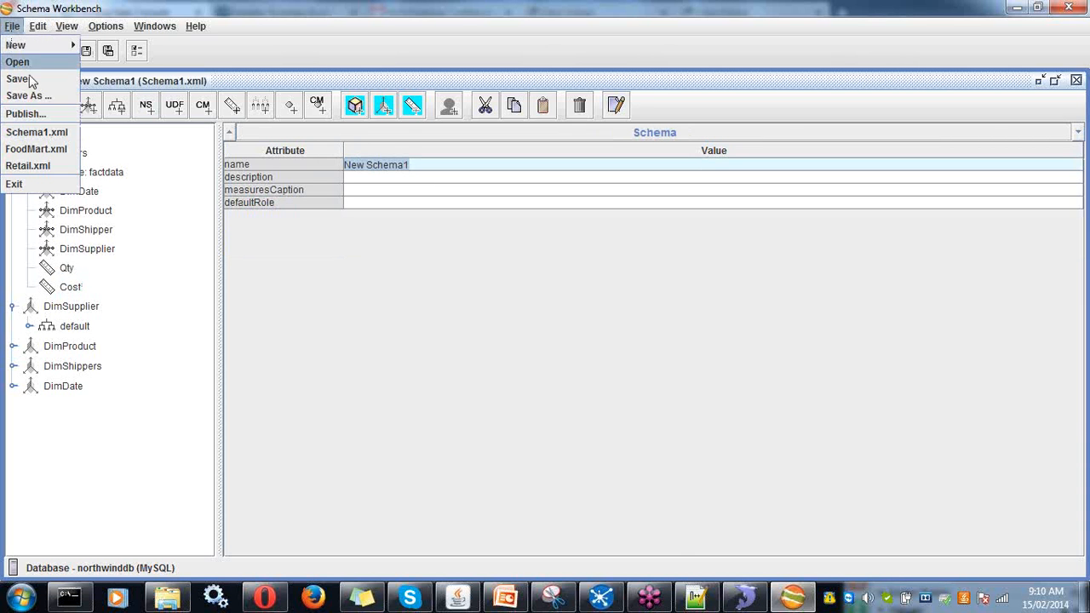
click(37, 97)
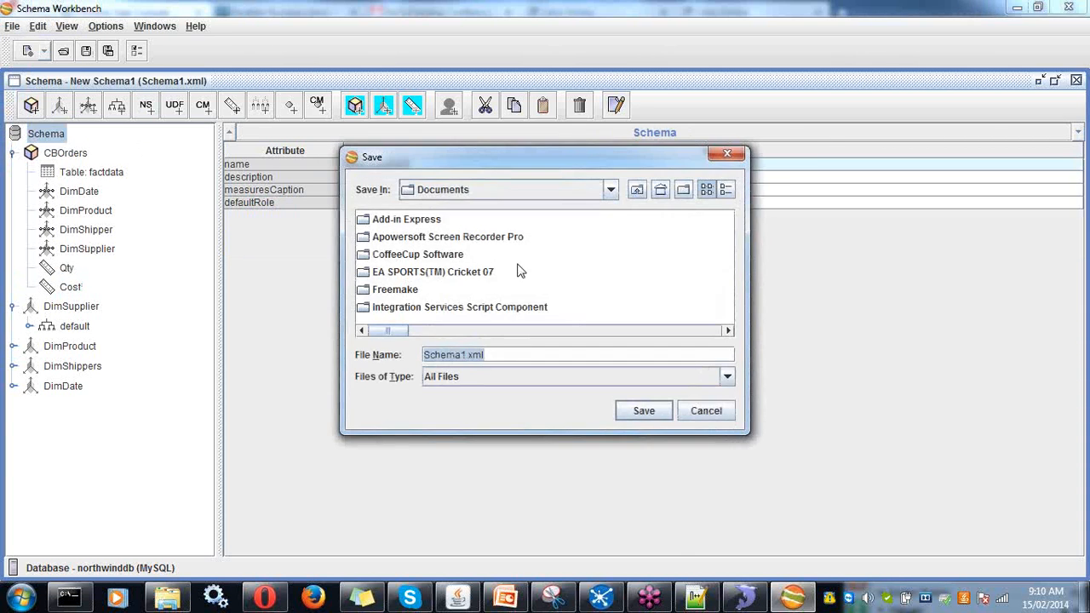
click(608, 189)
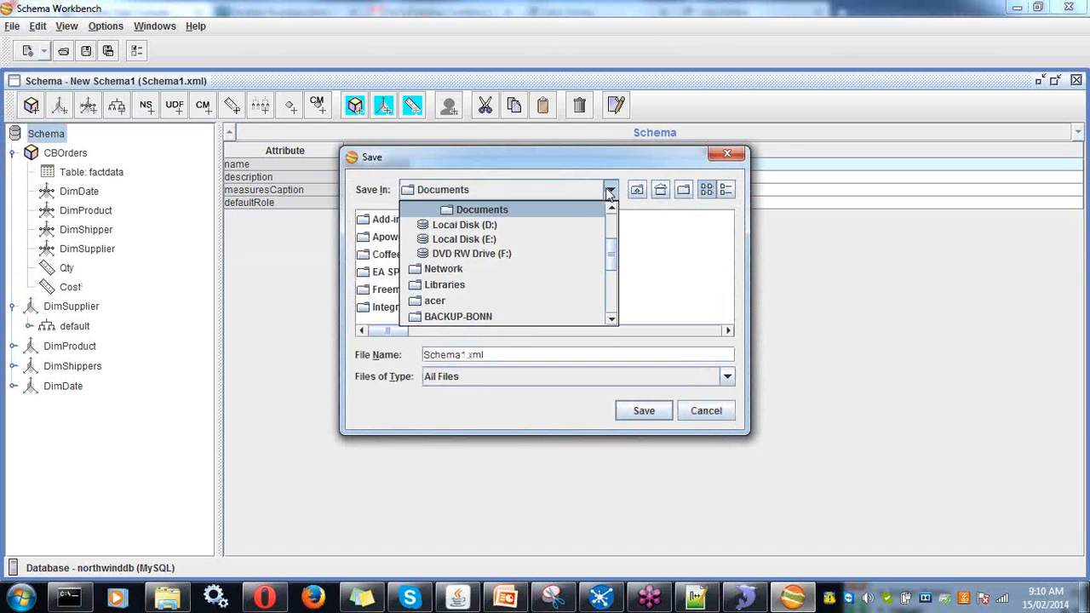
scroll(575, 224, up, 2)
click(549, 225)
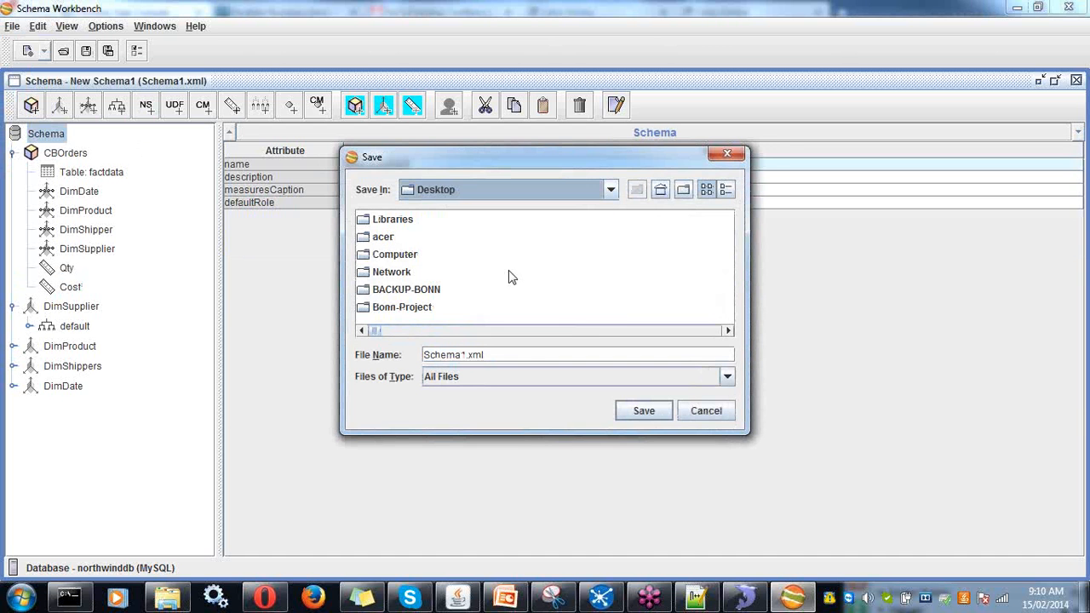
key(t)
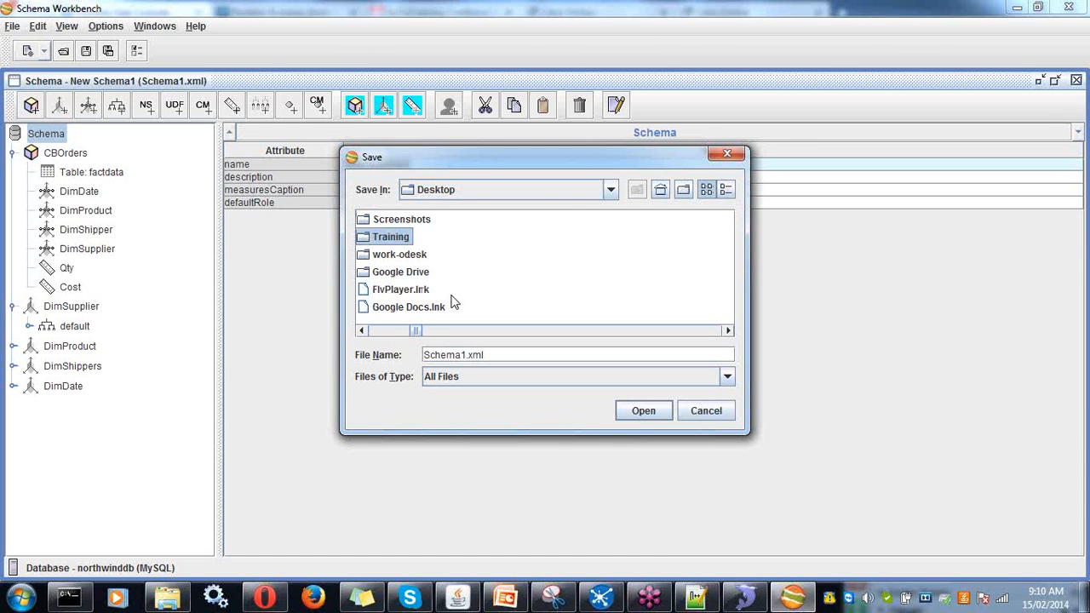
double_click(400, 238)
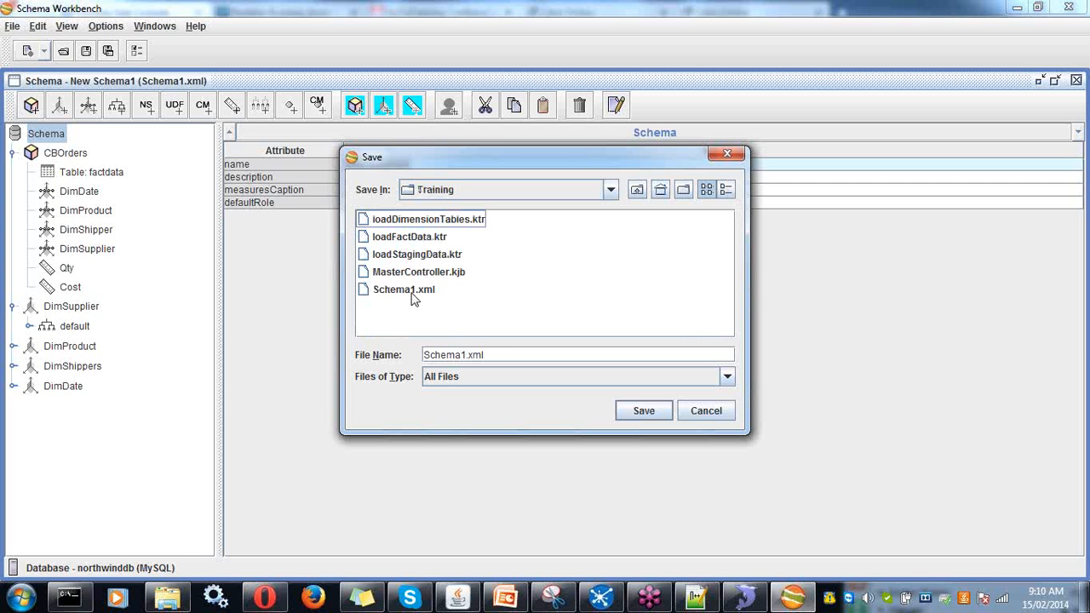
click(412, 293)
click(693, 416)
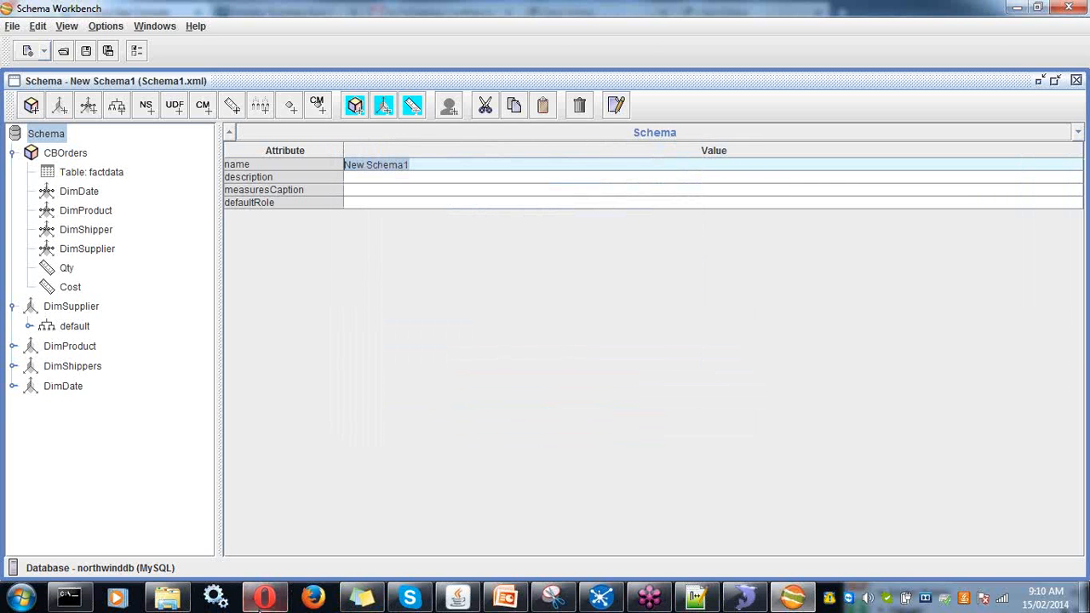
- Keep SampleData as New Schema1's data source and close the Import Analysis and Data Sources dialogs
click(265, 598)
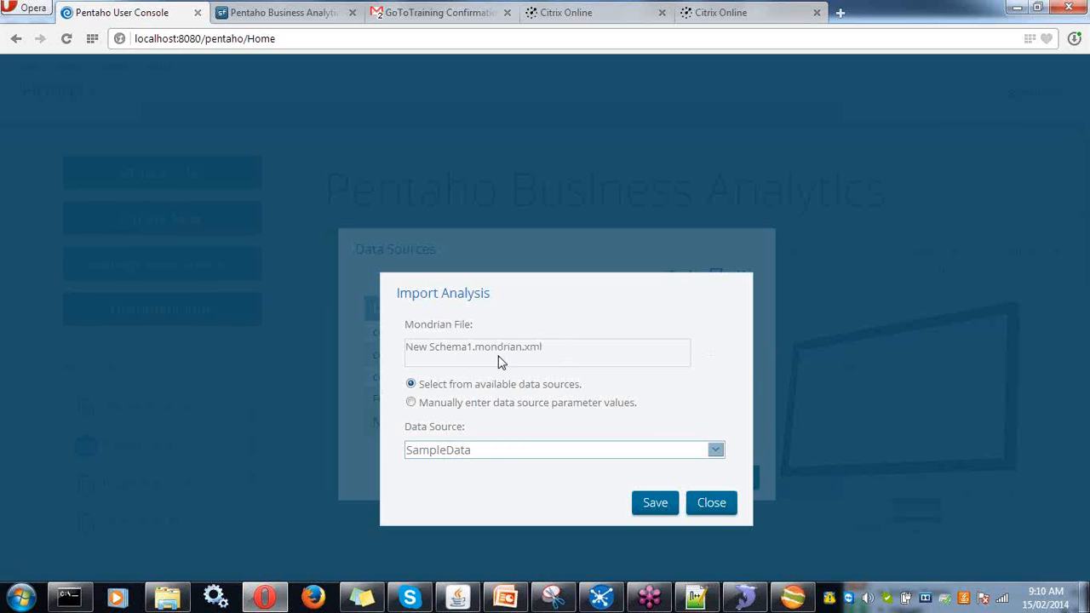
click(503, 452)
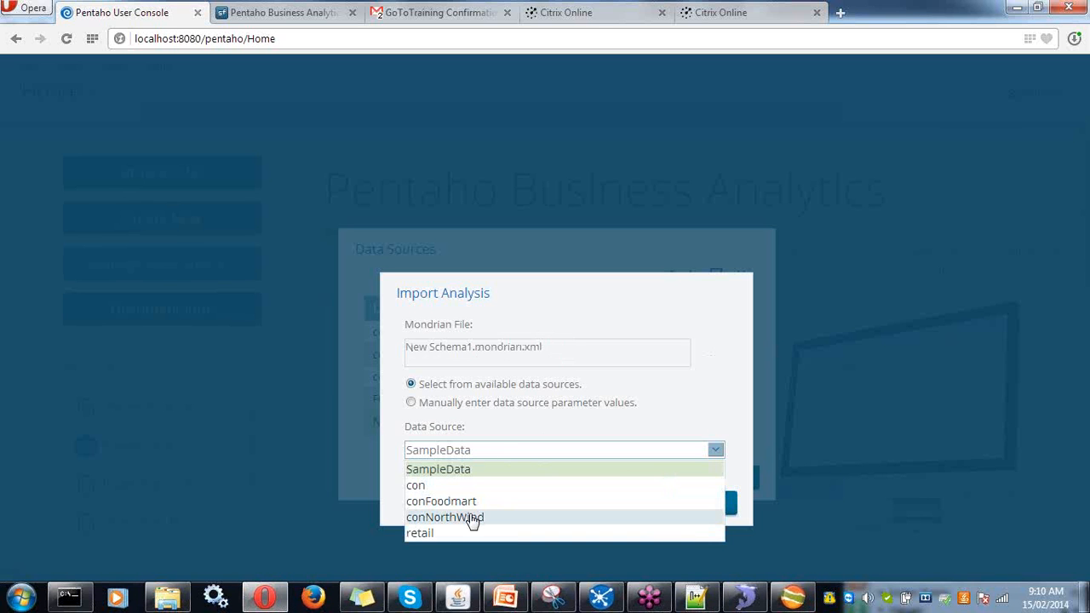
click(729, 504)
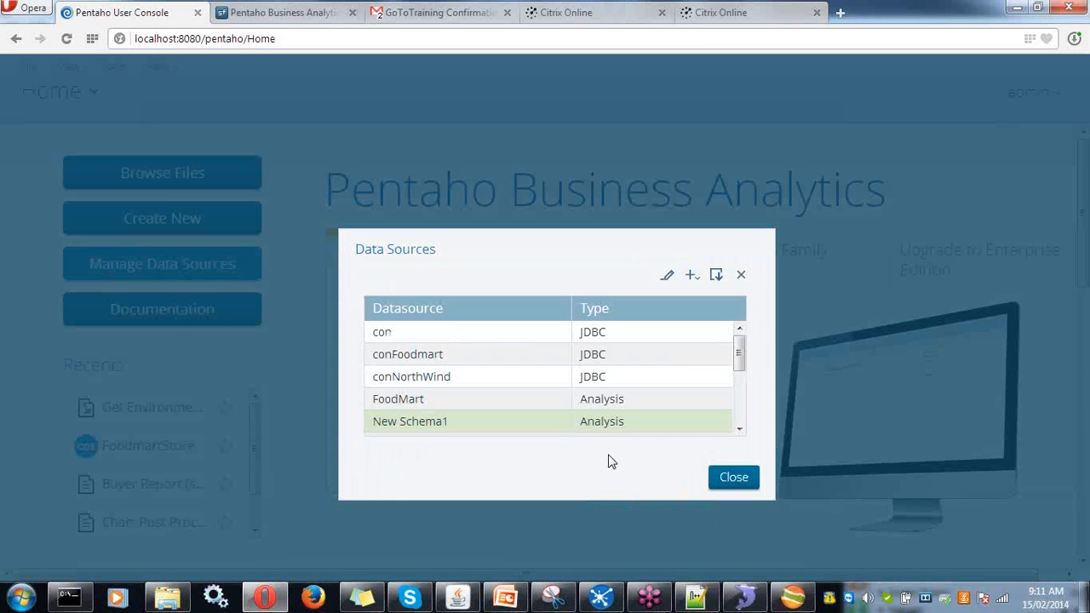
click(740, 482)
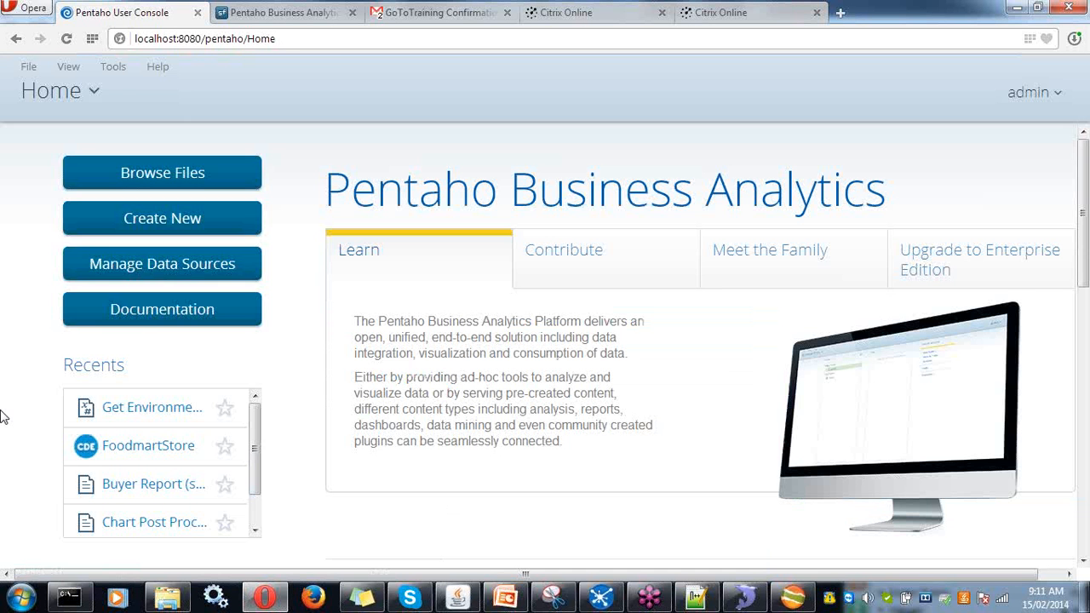
- Start a new Saiku Analytics workspace from the Create New menu
click(175, 219)
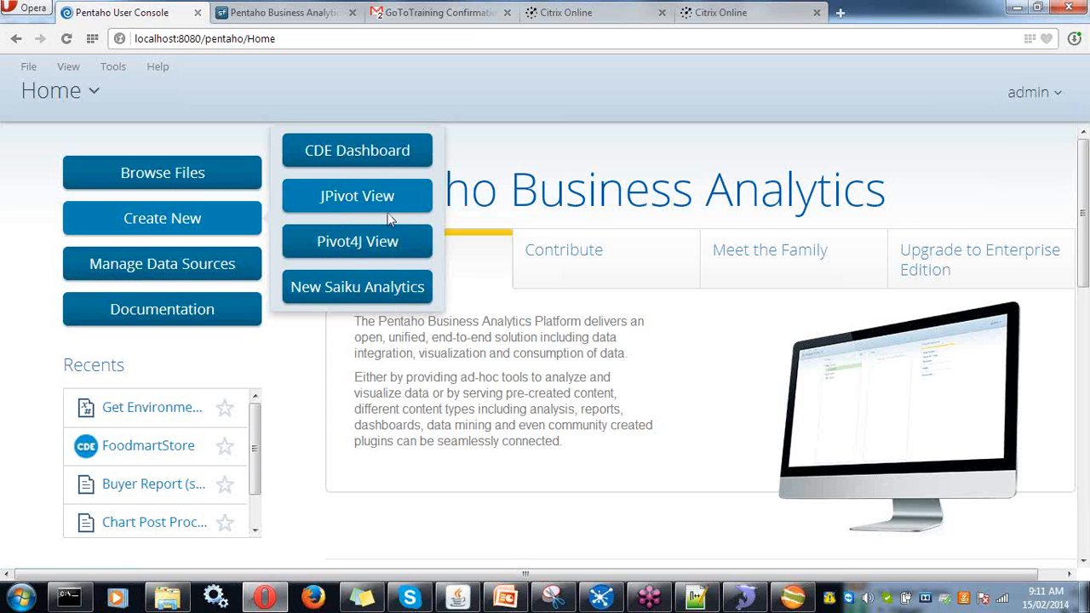
click(357, 289)
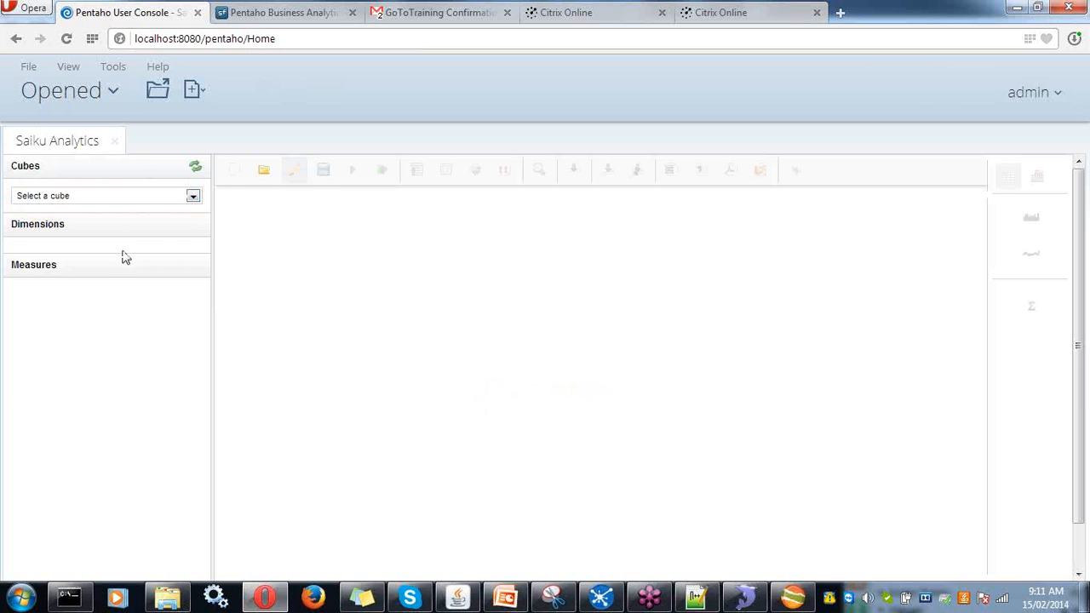
click(130, 197)
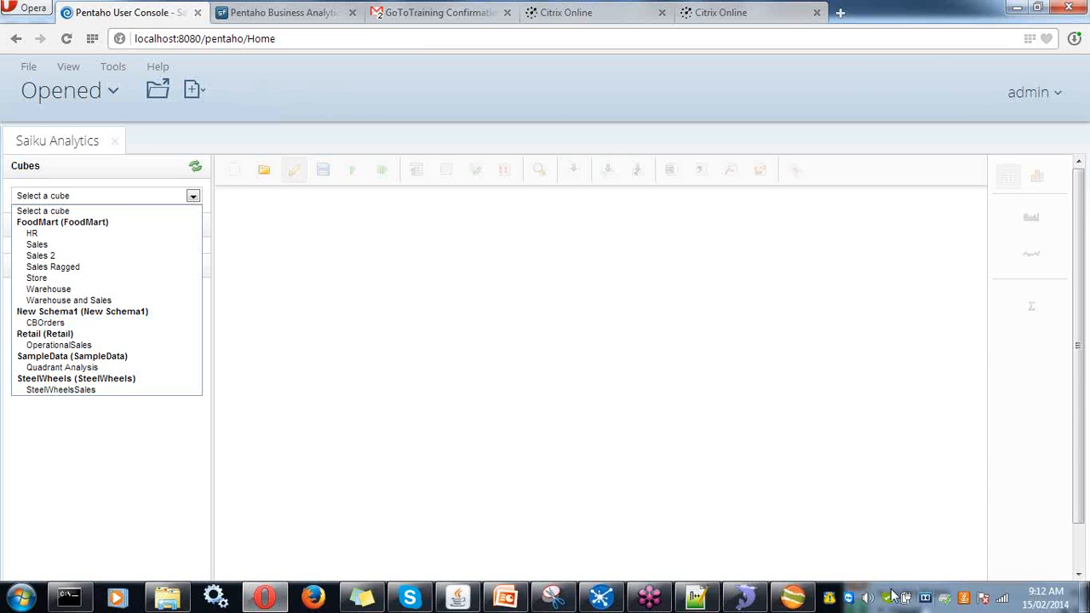
click(809, 601)
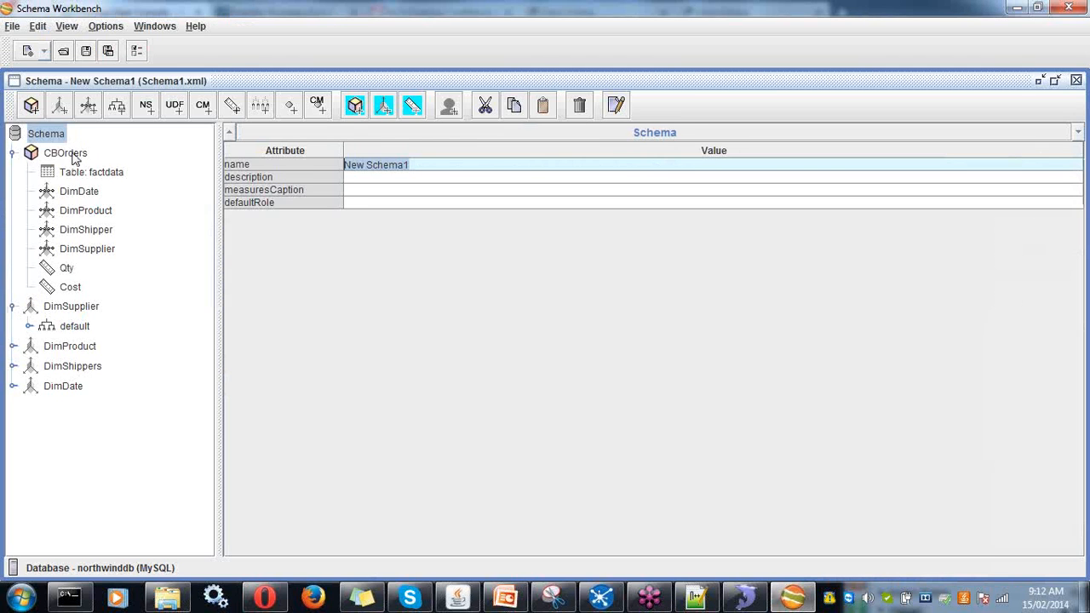
click(68, 154)
click(811, 597)
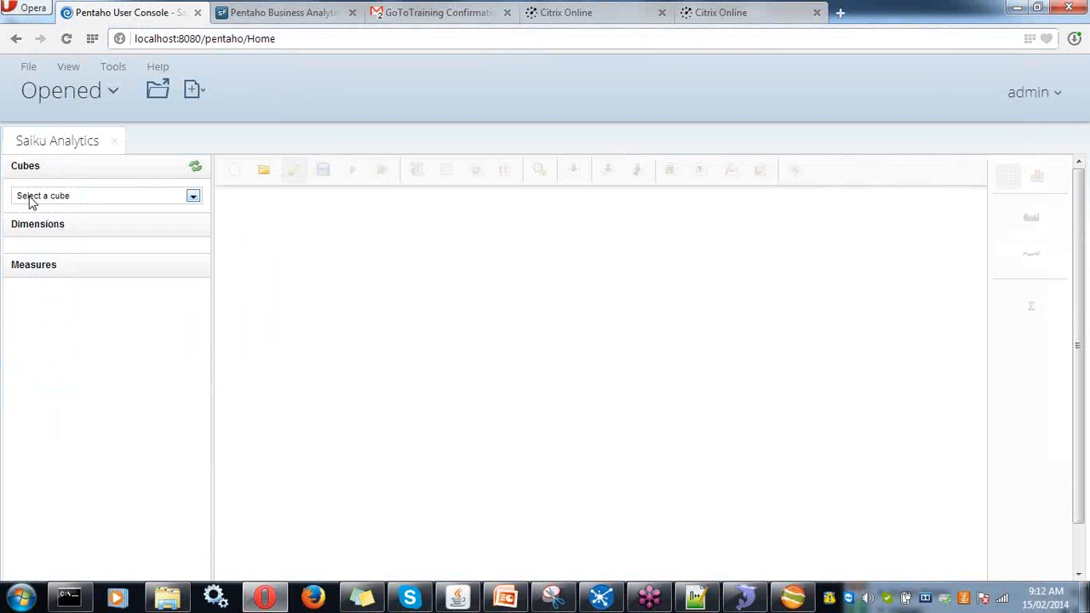
click(34, 196)
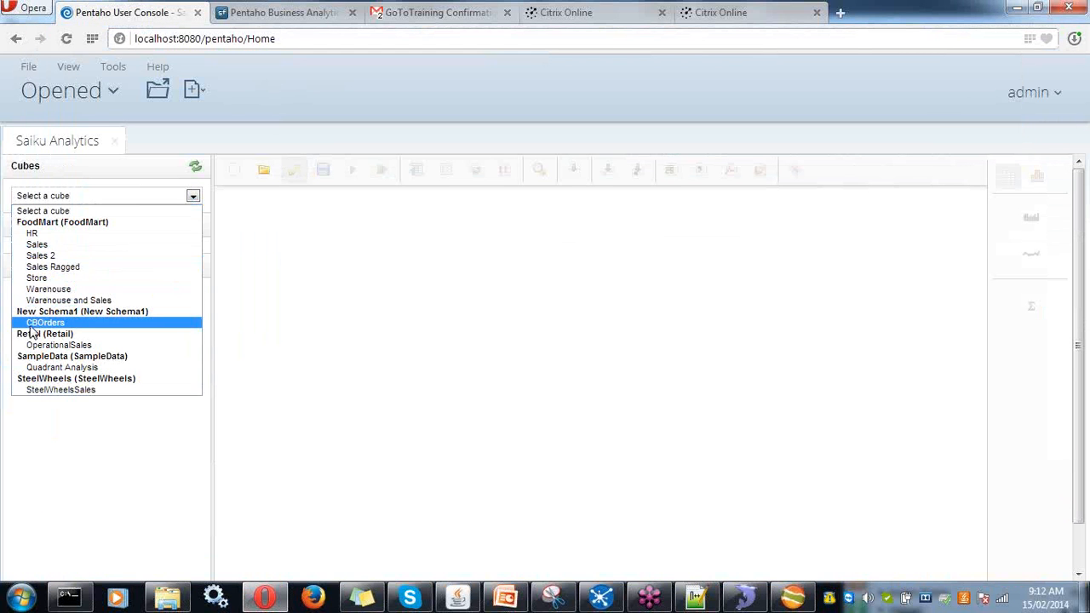
click(31, 323)
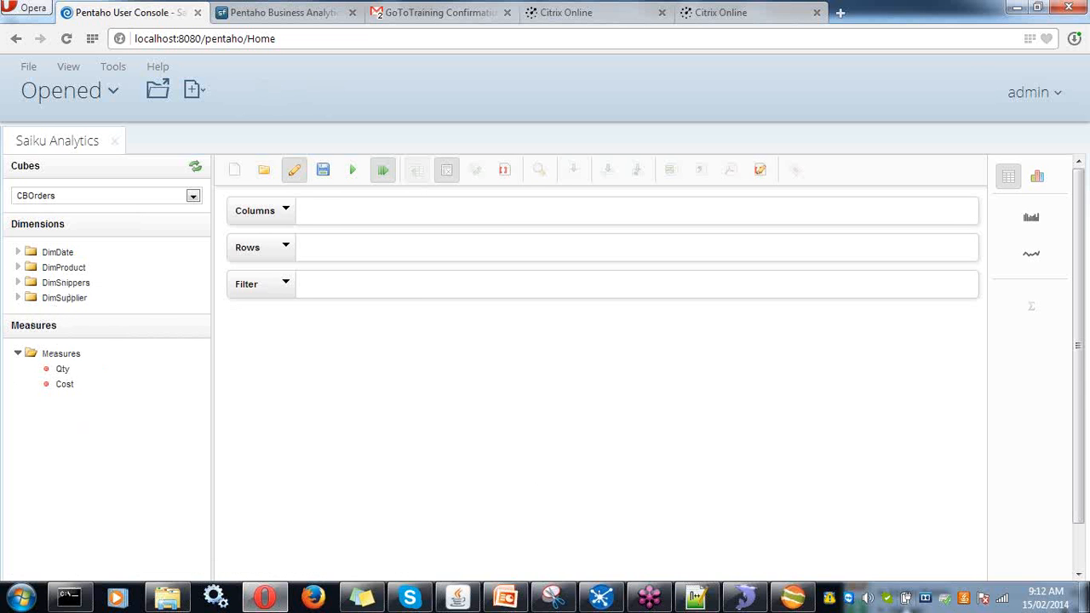
click(792, 597)
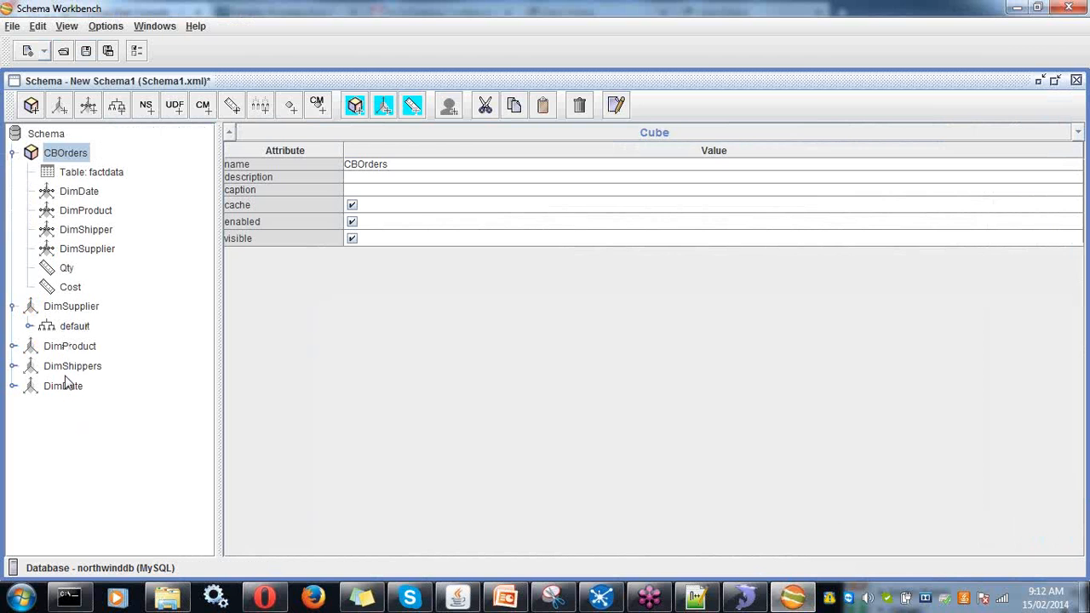
click(1024, 11)
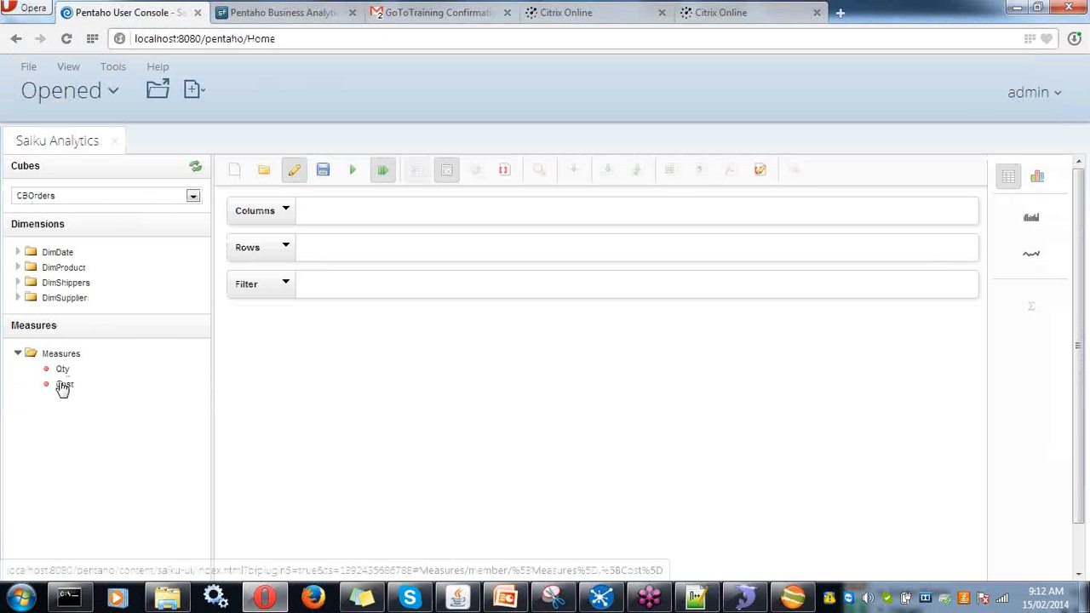
drag(61, 386, 74, 392)
click(793, 597)
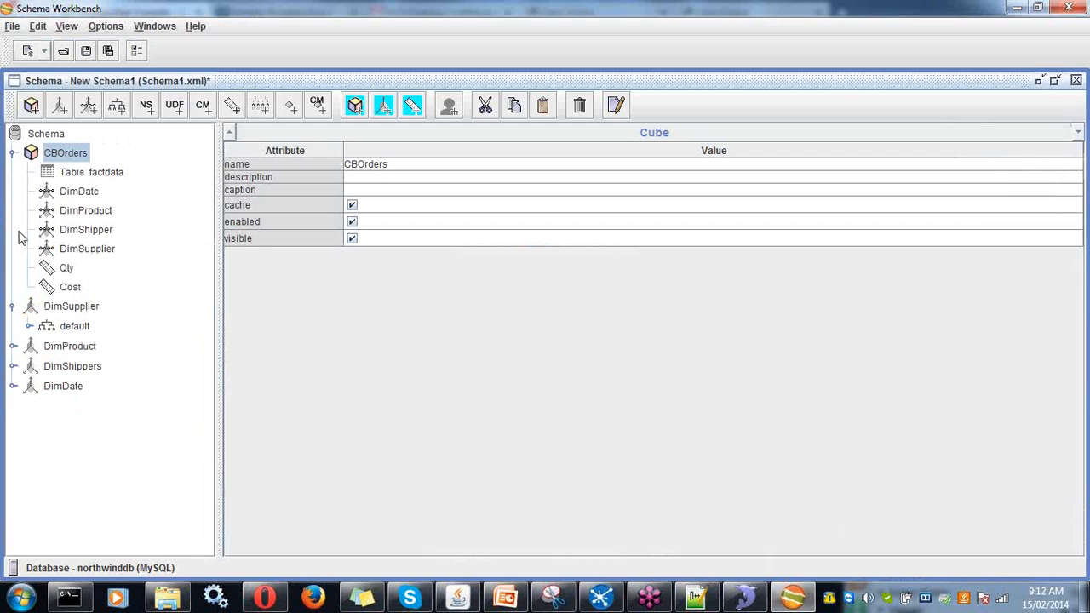
click(1014, 9)
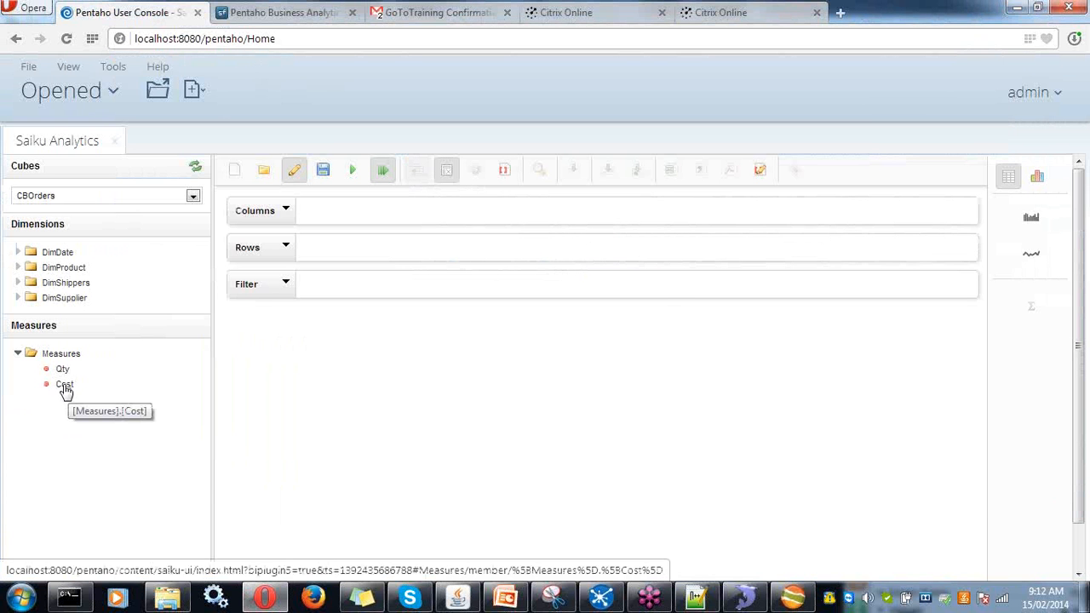
- Put Cost and Qty on Columns, DimDate Year and Quater on Rows, and show as a bar chart
drag(66, 384, 324, 210)
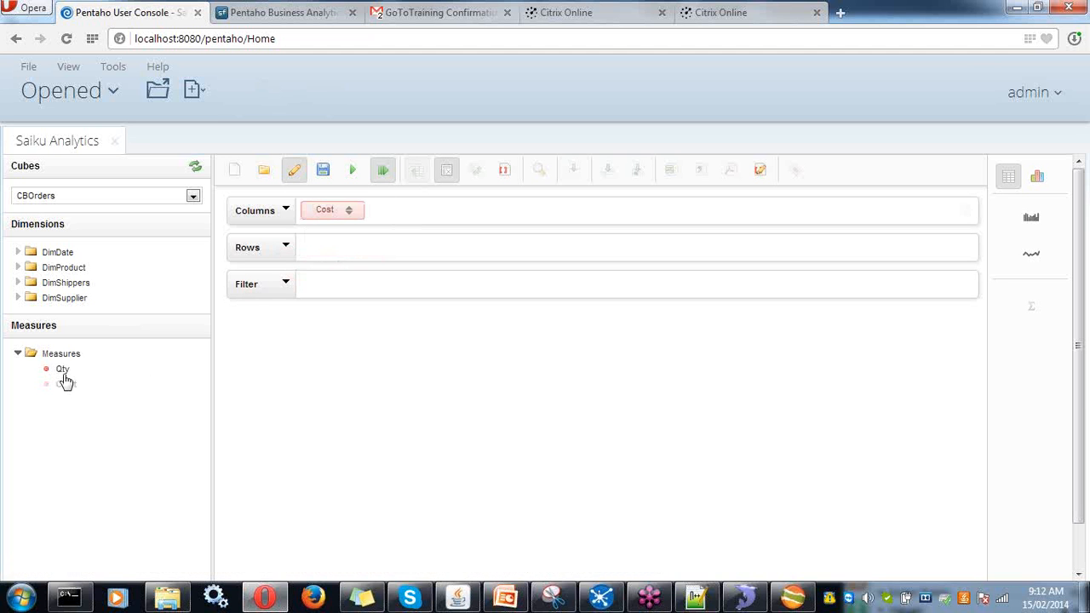
drag(57, 373, 402, 211)
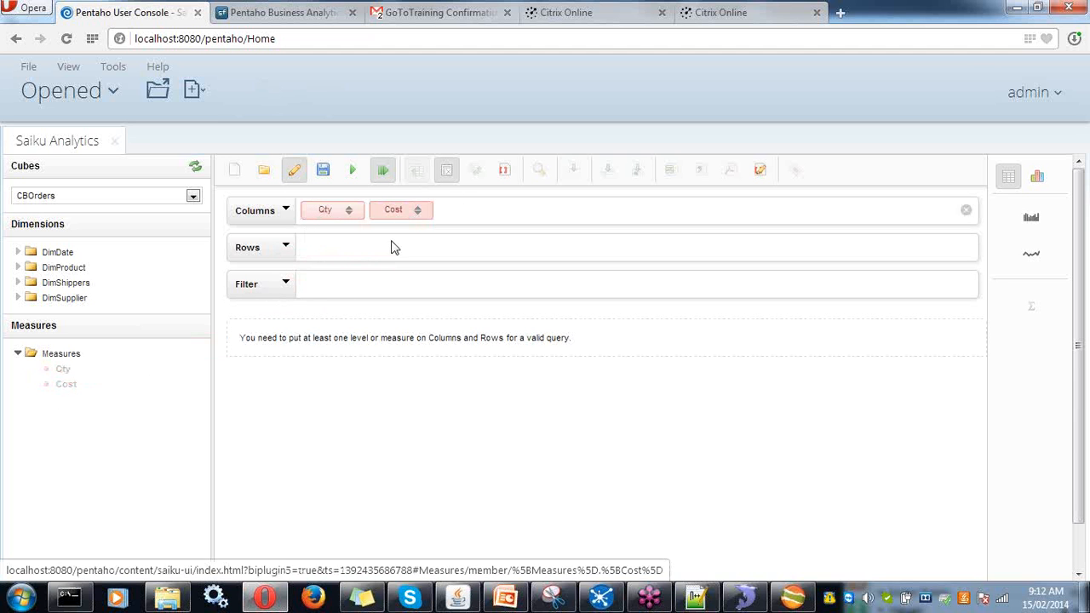
click(18, 297)
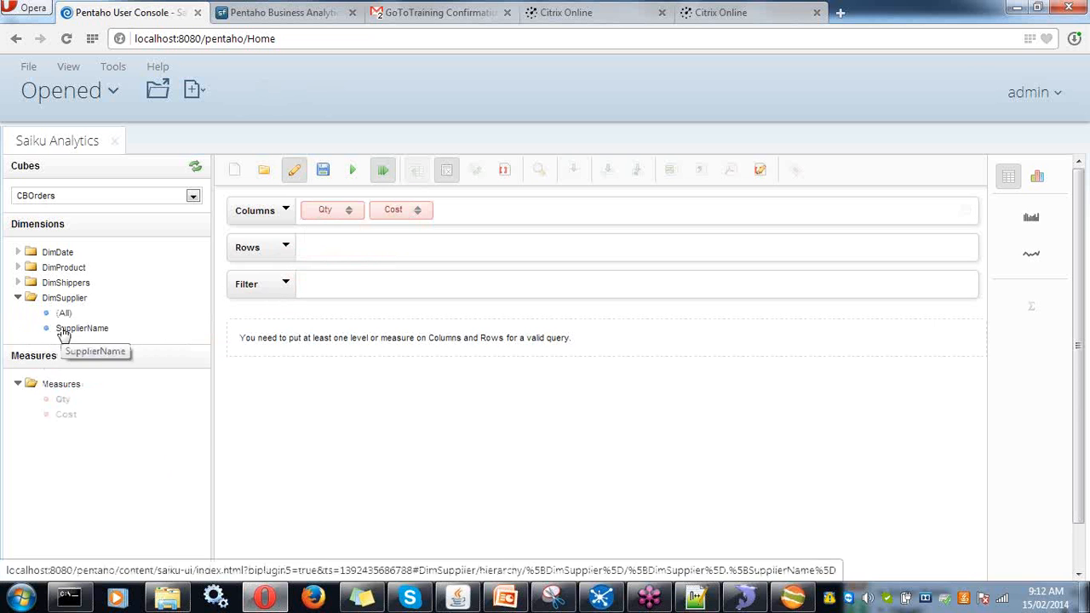
click(18, 252)
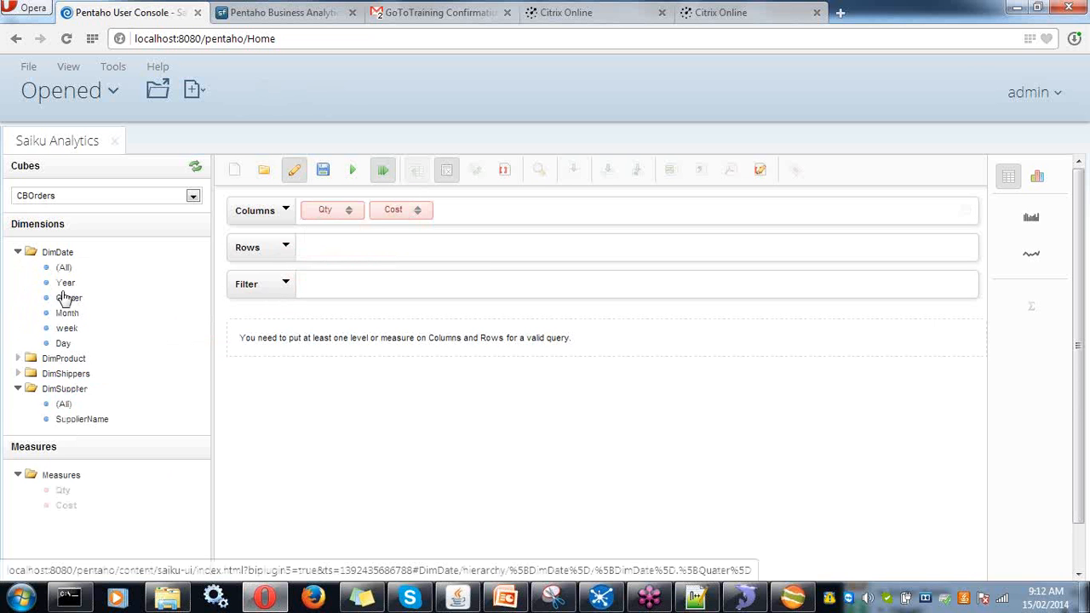
drag(65, 283, 347, 252)
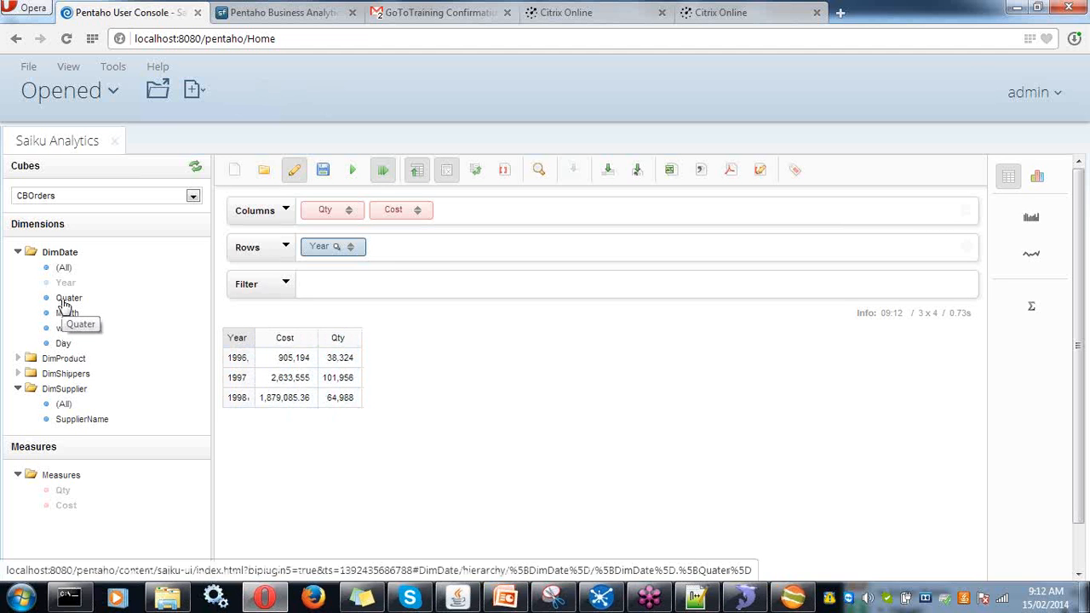
drag(68, 298, 404, 256)
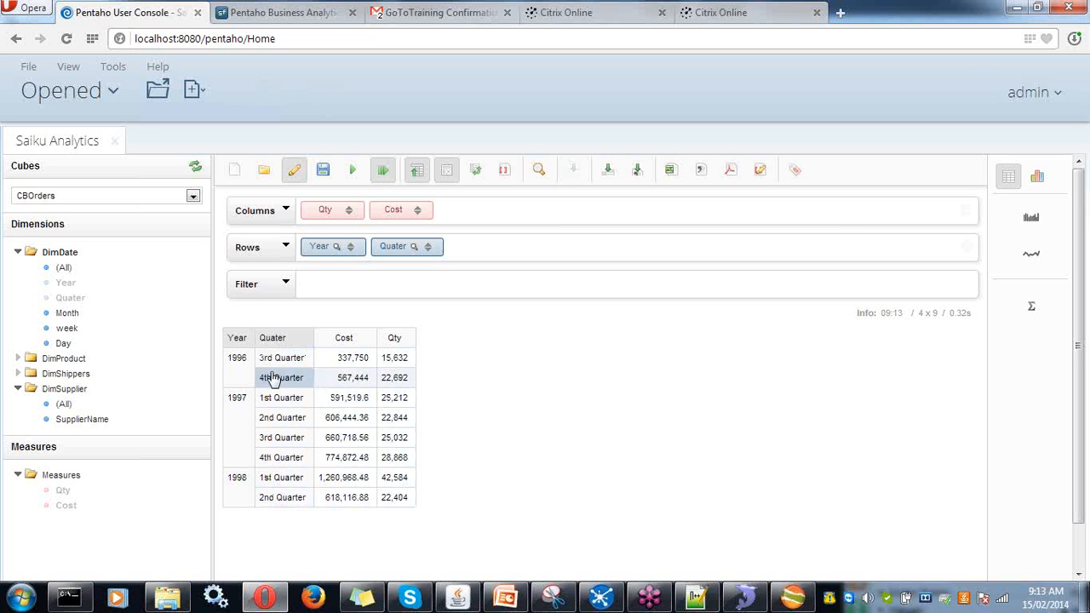
click(1045, 181)
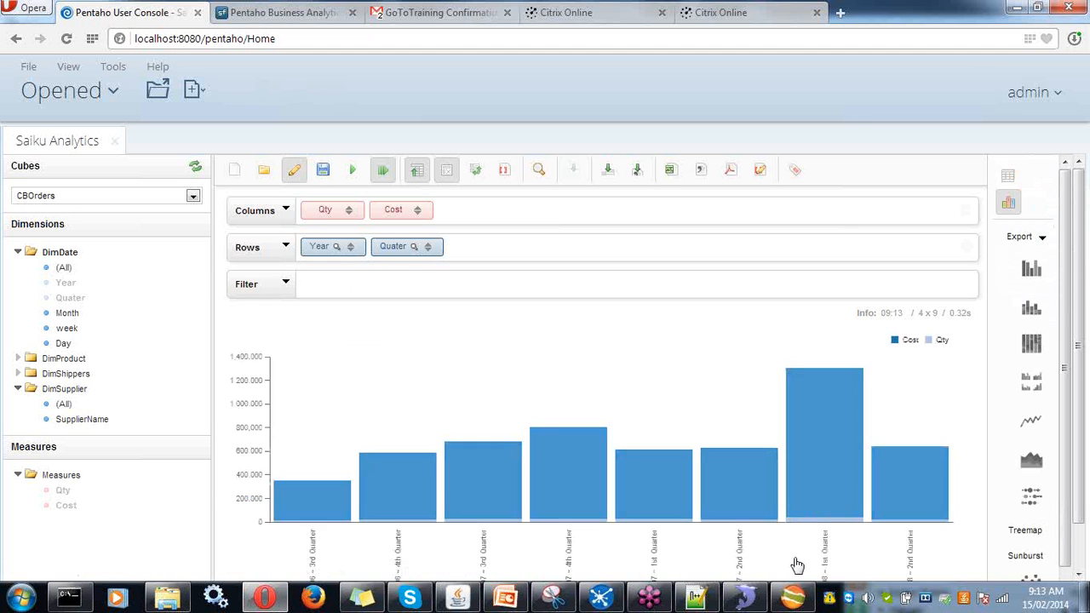
- Try the Multiple bar chart type, then switch the results to Pie donut charts
scroll(1069, 375, down, 1)
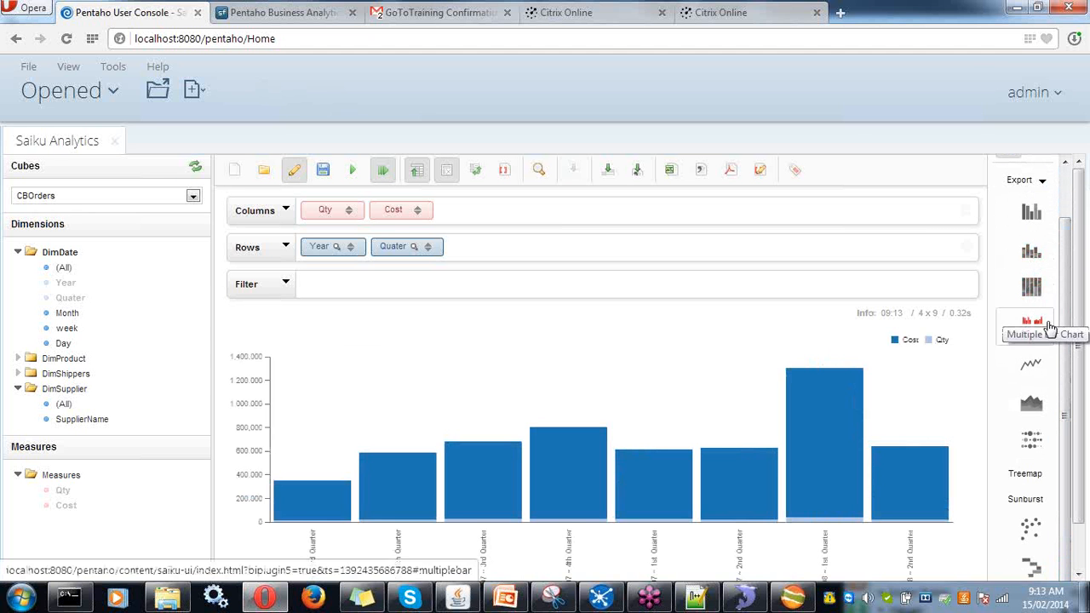
click(1045, 334)
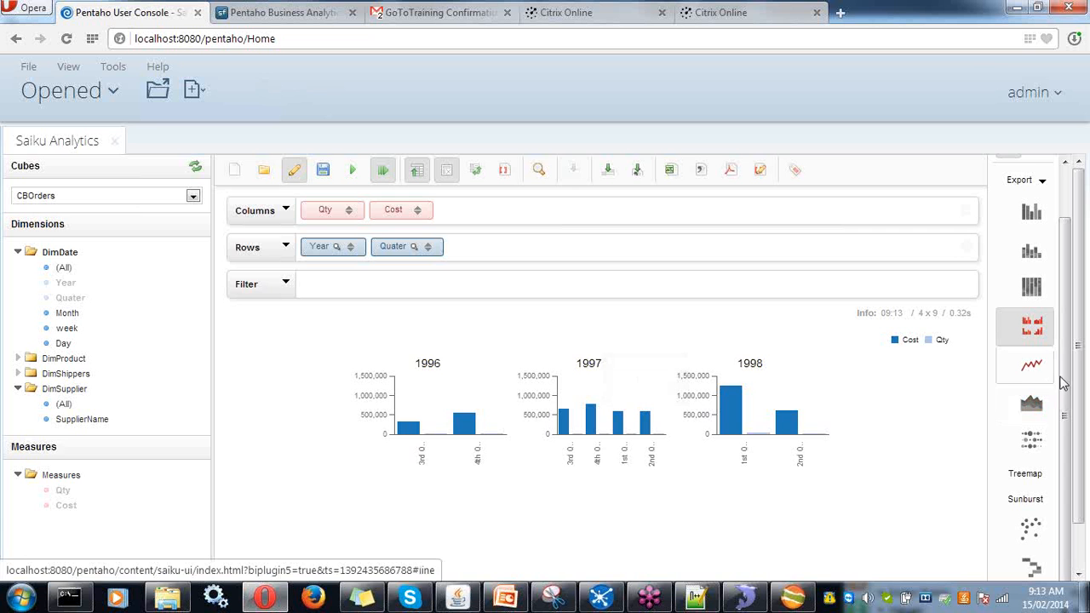
scroll(1064, 476, down, 1)
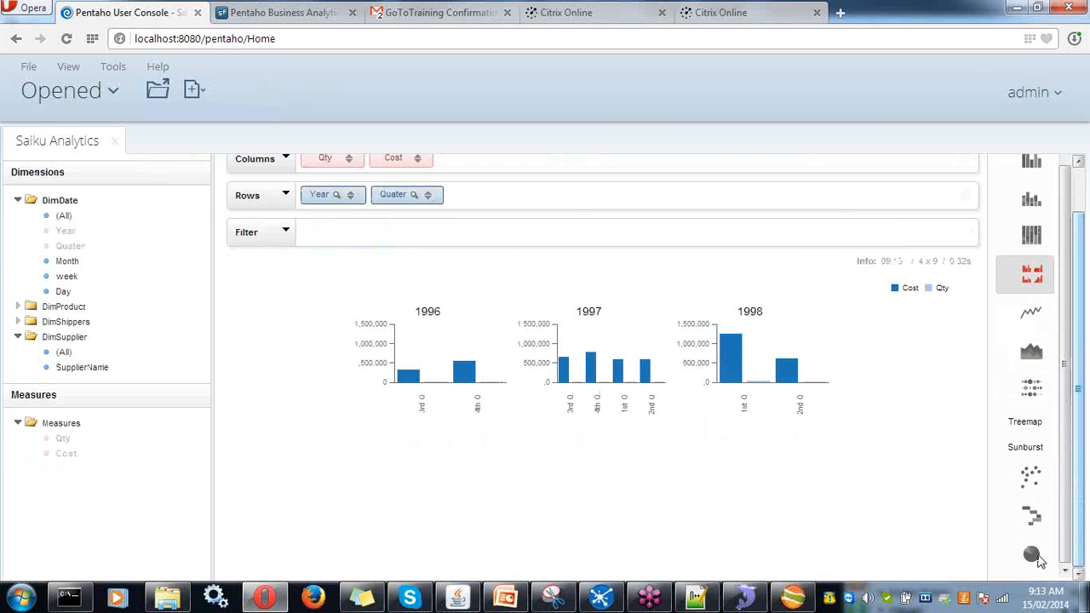
click(1033, 555)
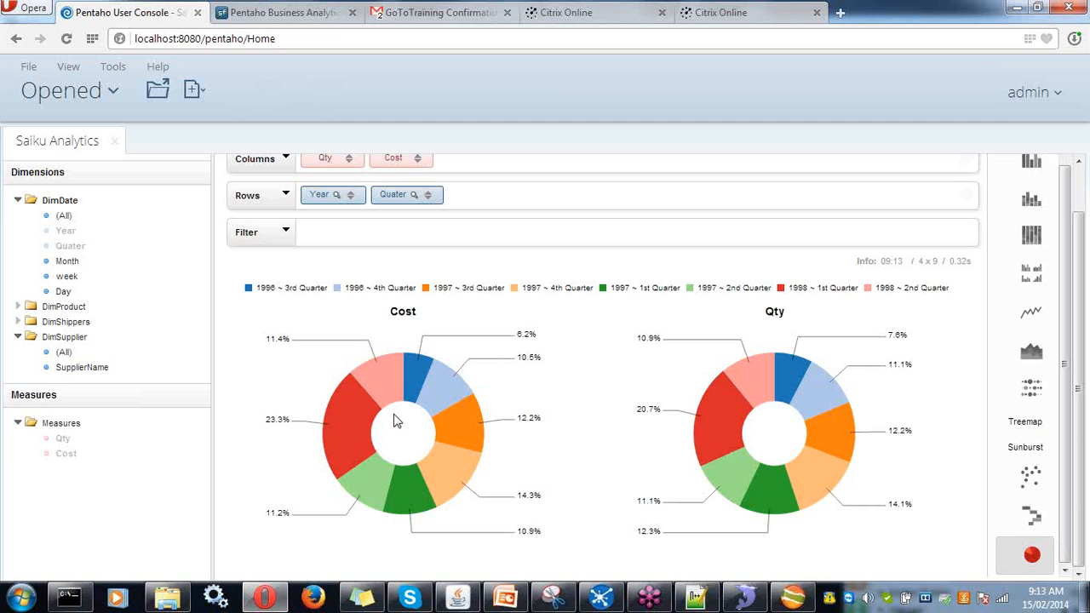
scroll(394, 420, up, 1)
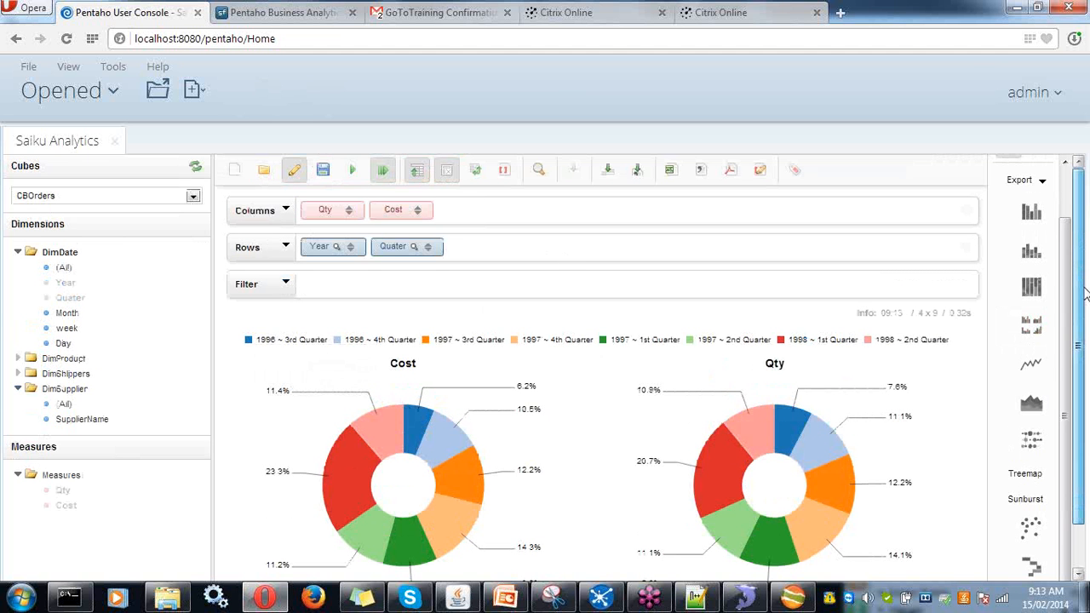
scroll(1085, 294, down, 1)
scroll(1085, 293, up, 1)
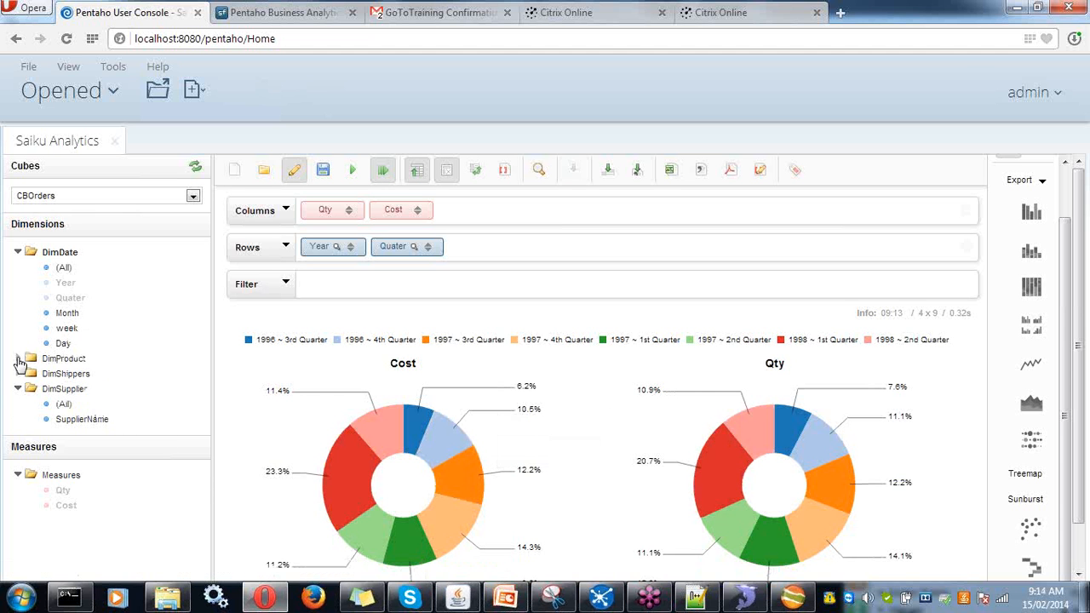
- Add DimProduct's ProductName to Columns and review the per-product Qty donut charts
click(19, 358)
drag(72, 388, 479, 217)
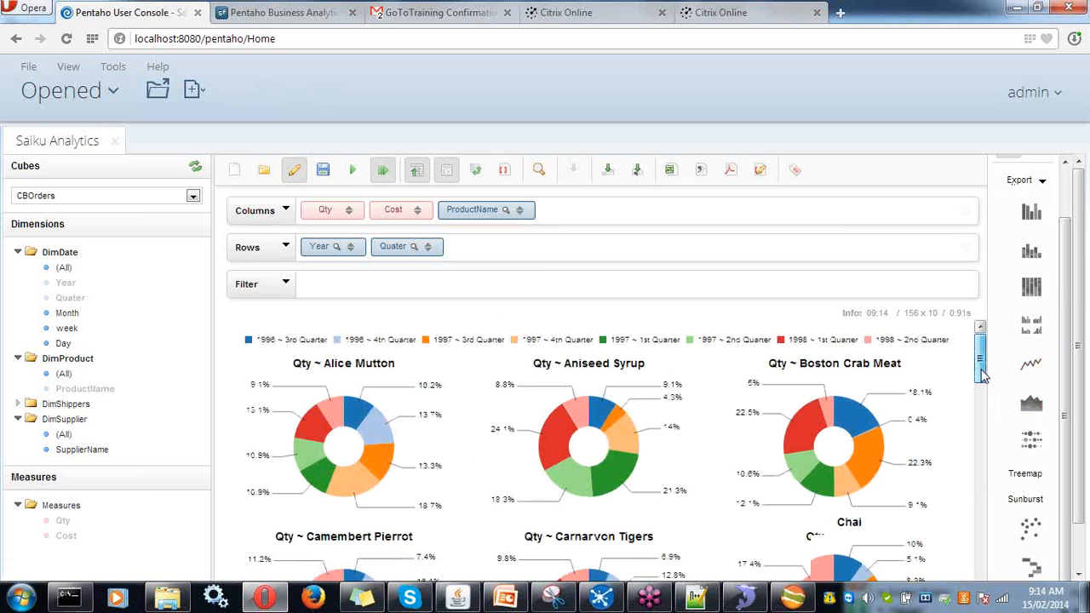
mouse_move(982, 375)
mouse_down()
mouse_move(977, 473)
mouse_move(980, 358)
mouse_up()
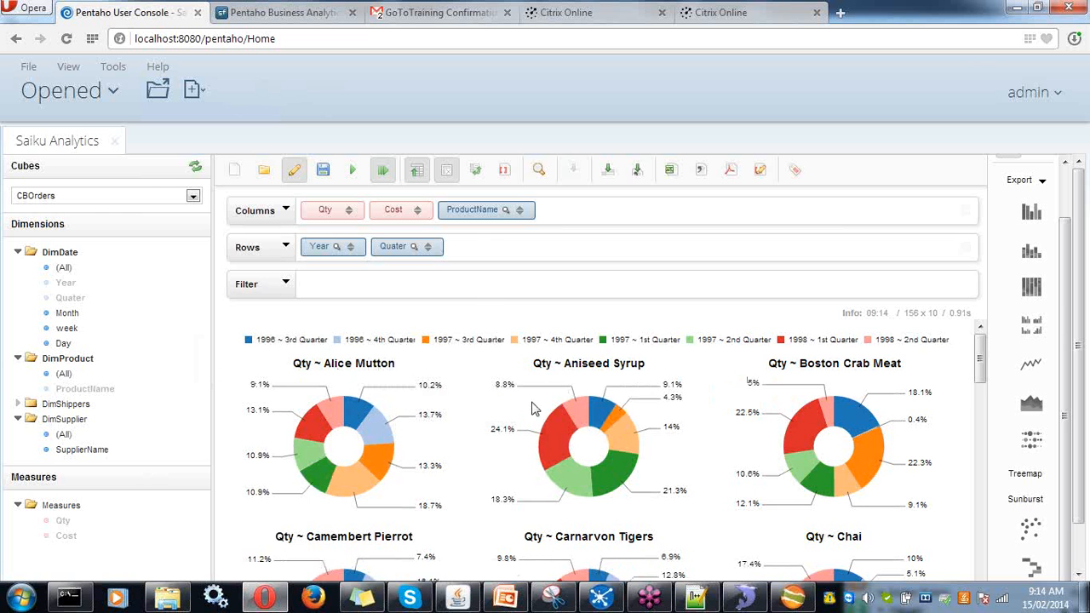
scroll(587, 425, down, 3)
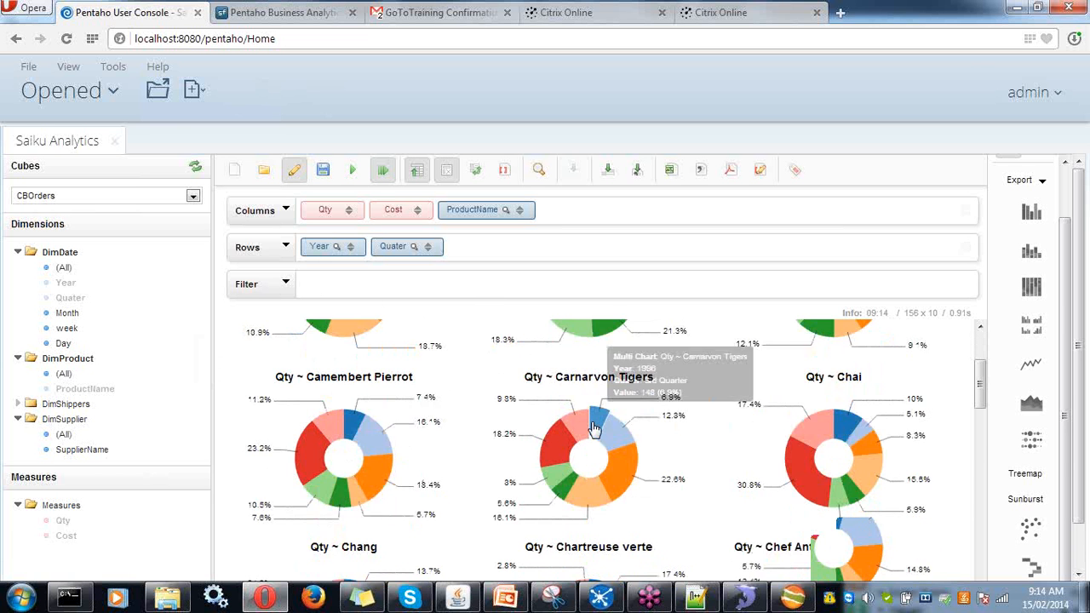
scroll(595, 428, down, 5)
scroll(502, 442, up, 10)
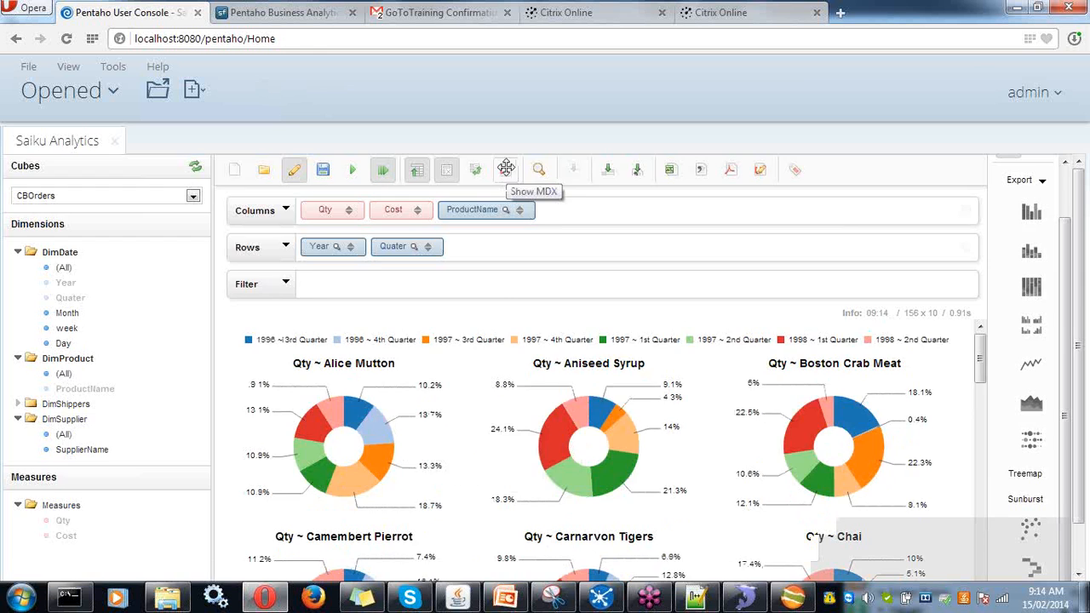
click(506, 168)
drag(501, 265, 415, 201)
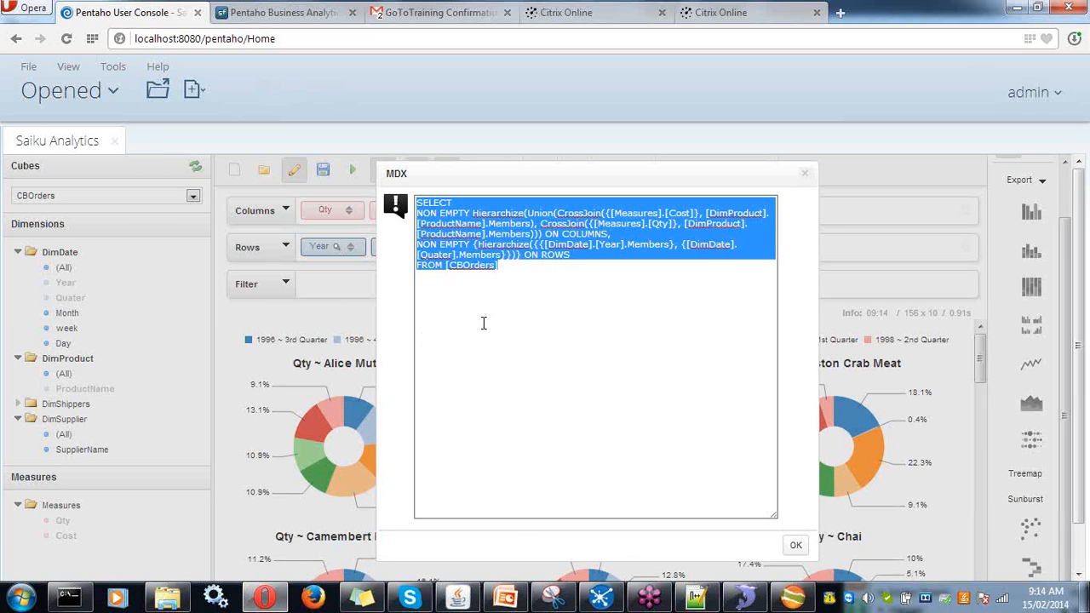
click(474, 214)
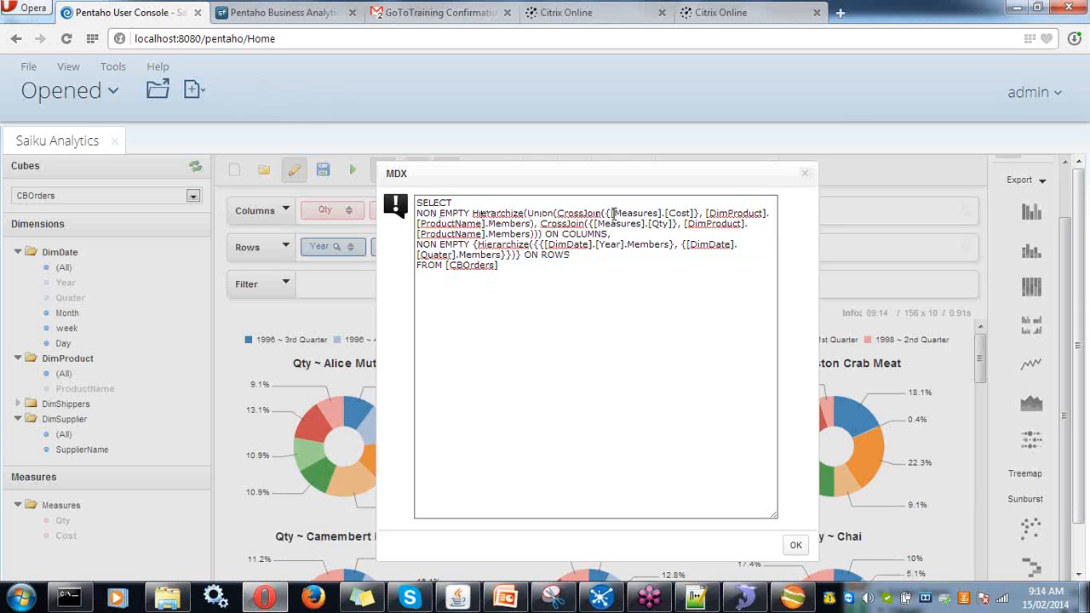
drag(612, 213, 670, 216)
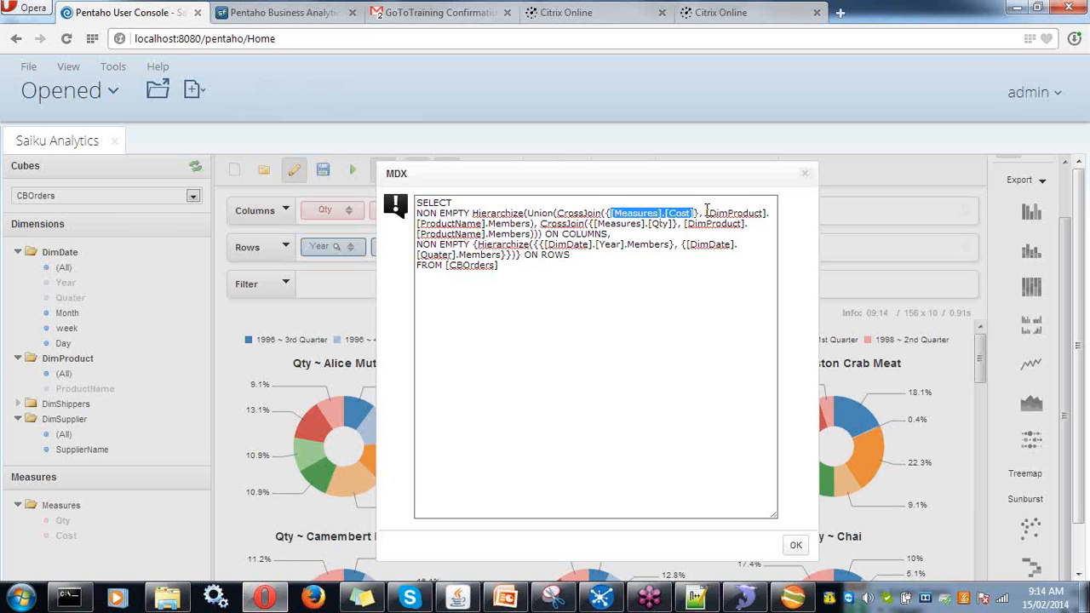
drag(708, 213, 746, 212)
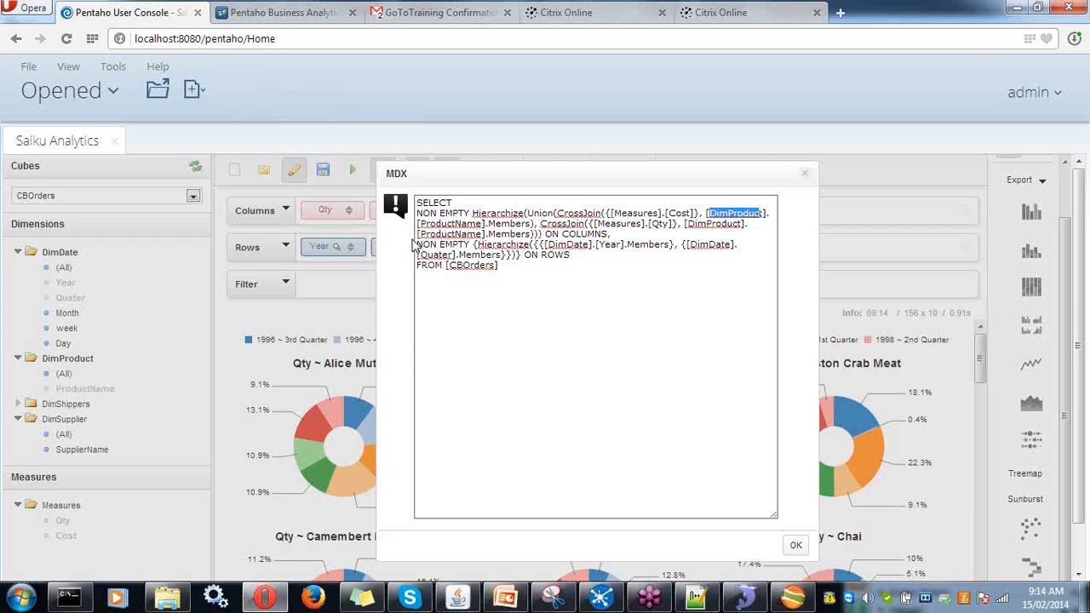
drag(418, 224, 513, 224)
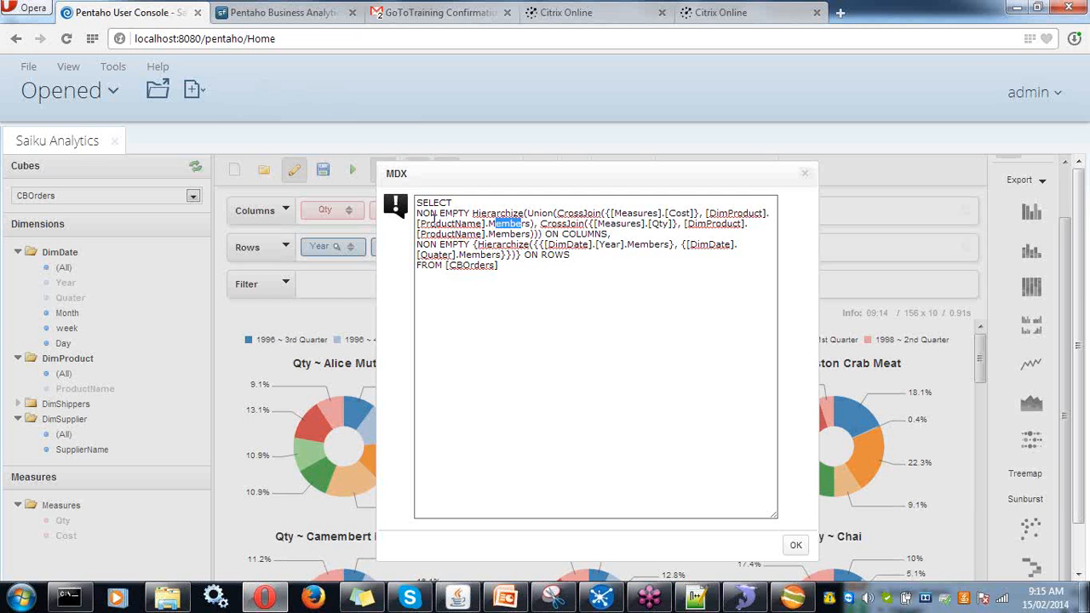
drag(419, 224, 480, 223)
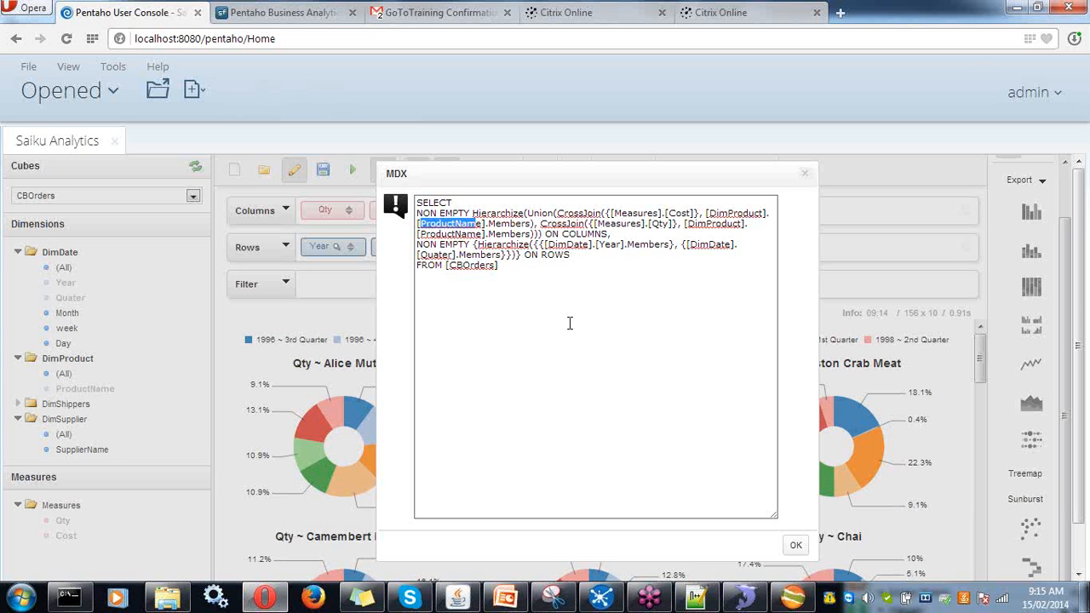
click(793, 552)
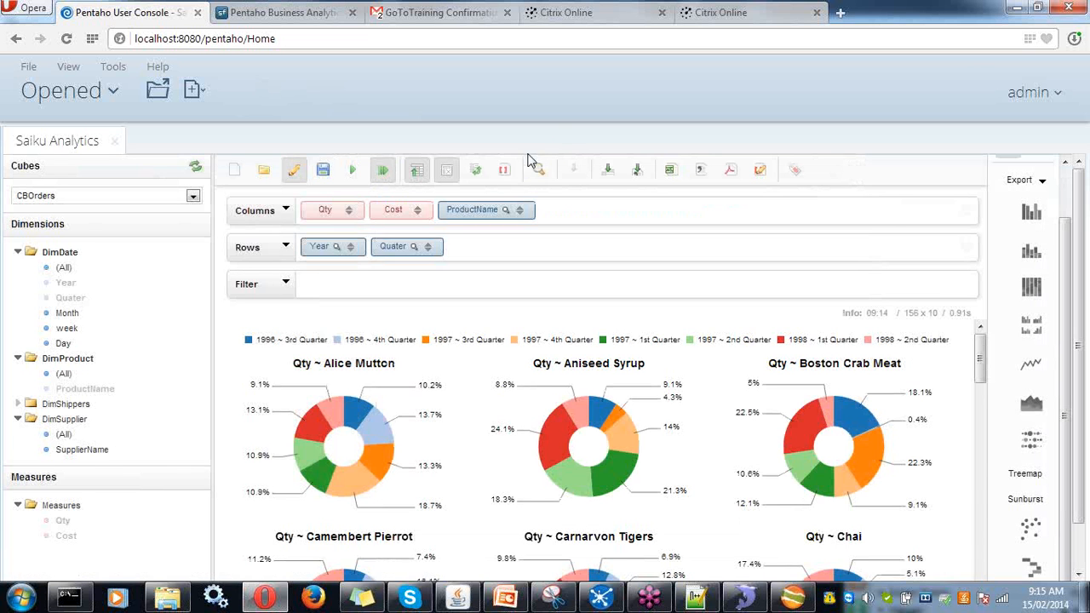
- Swap axes, review the charts, and swap back so each product gets a year-quarter donut
click(477, 174)
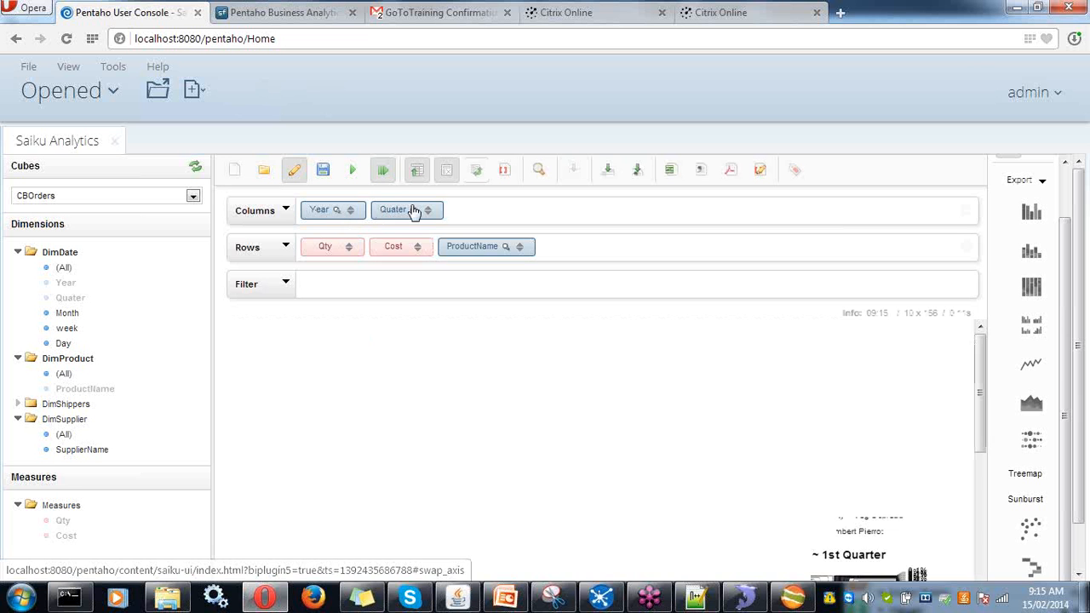
scroll(366, 507, down, 2)
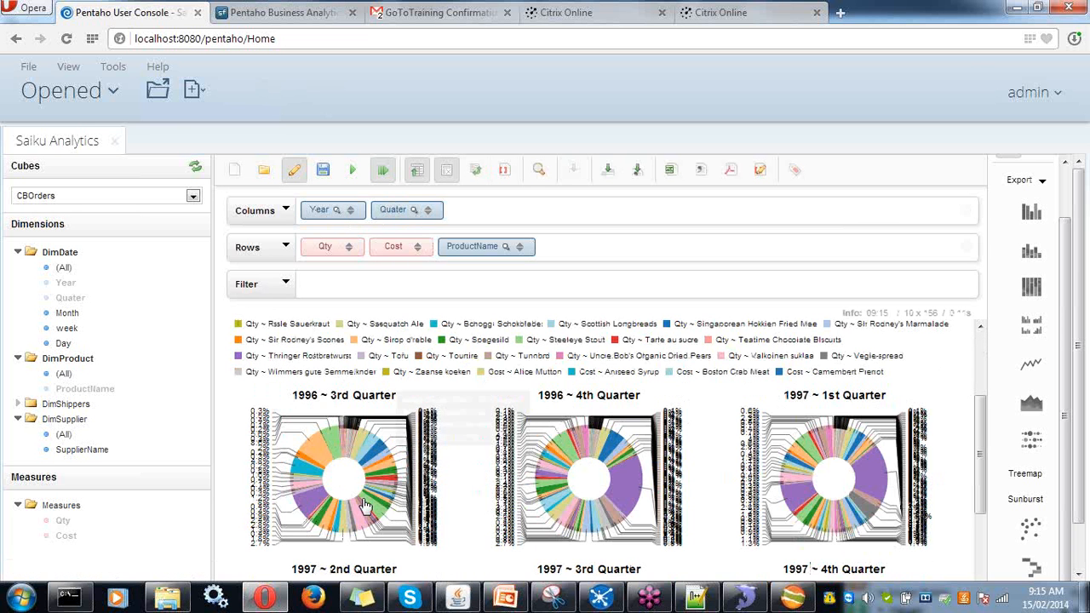
scroll(366, 507, down, 3)
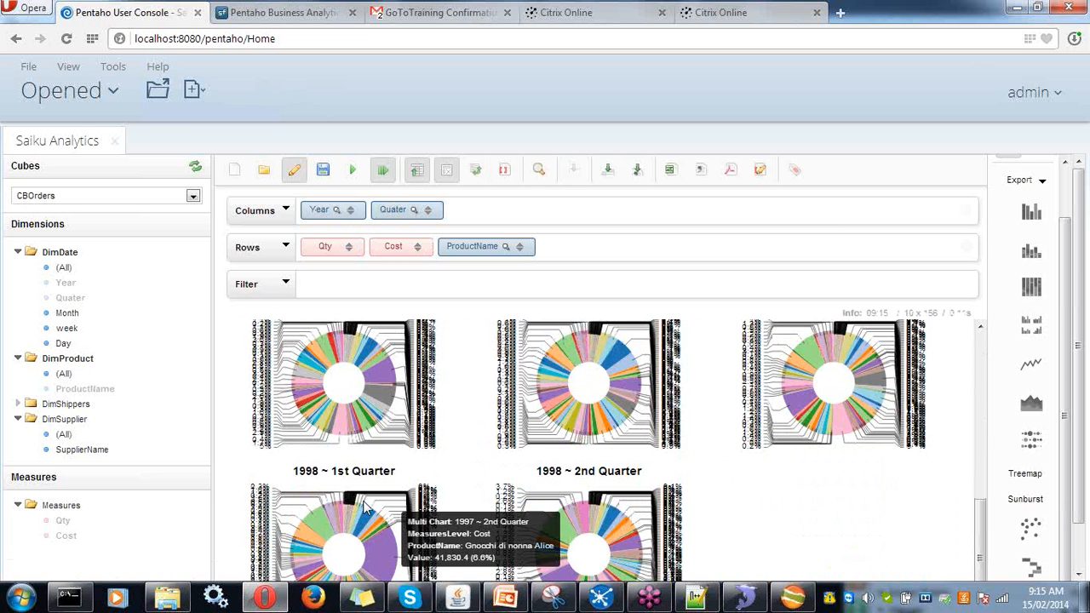
scroll(366, 507, up, 5)
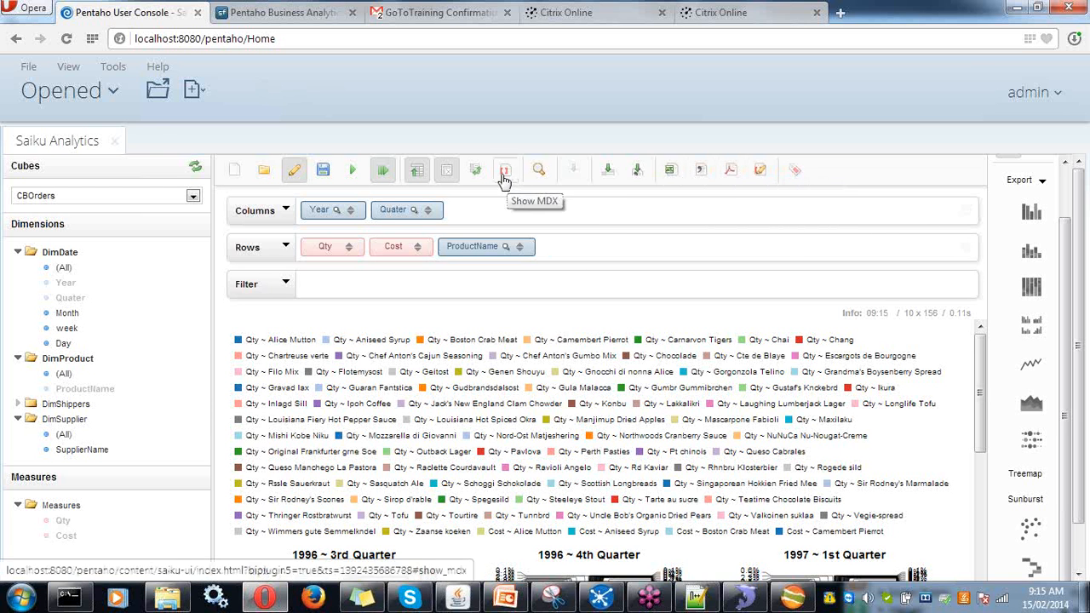
click(505, 173)
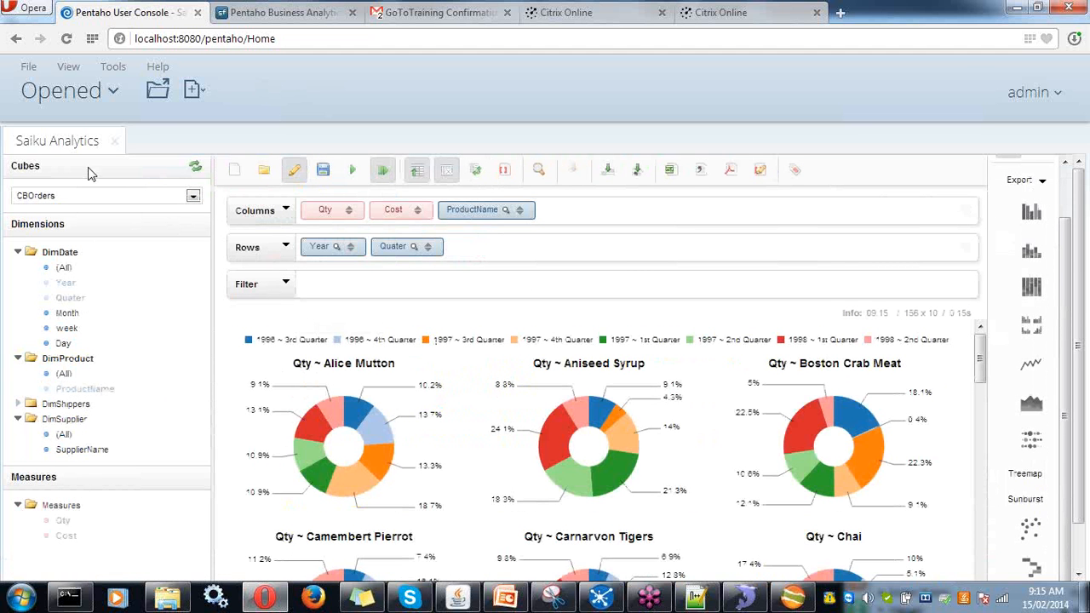
- Create a new Pivot4J view on the CBOrders cube from the New Schema1 catalog
click(28, 67)
mouse_move(103, 92)
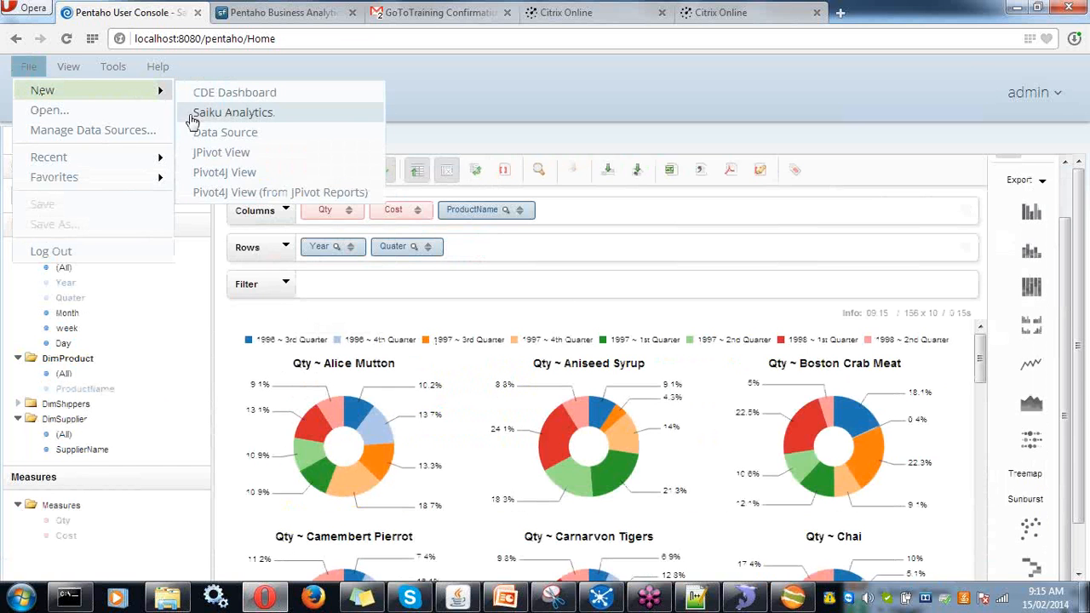
click(204, 174)
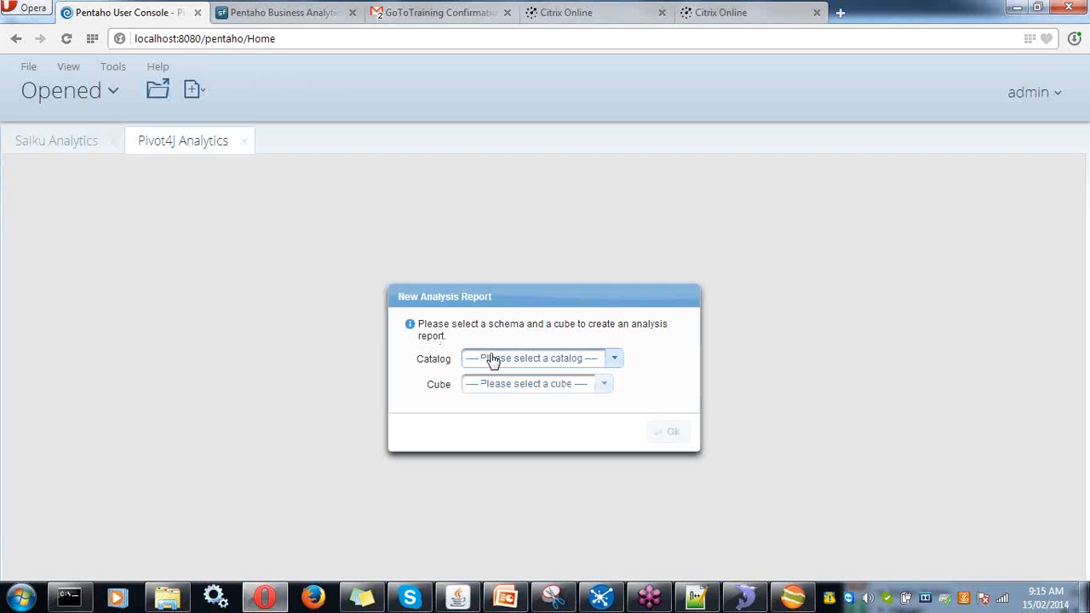
click(492, 360)
click(486, 417)
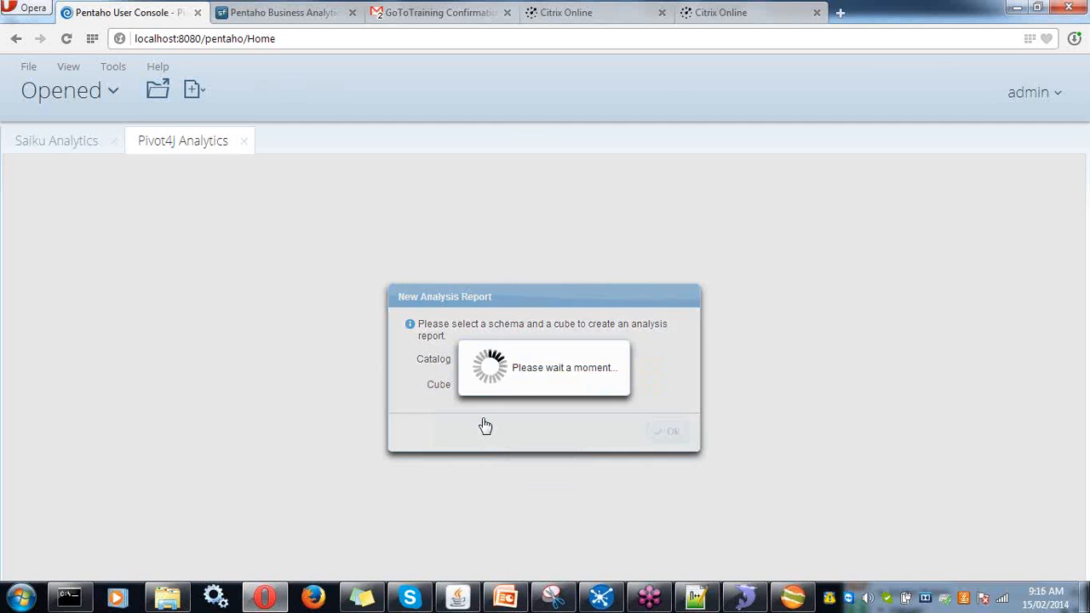
click(665, 441)
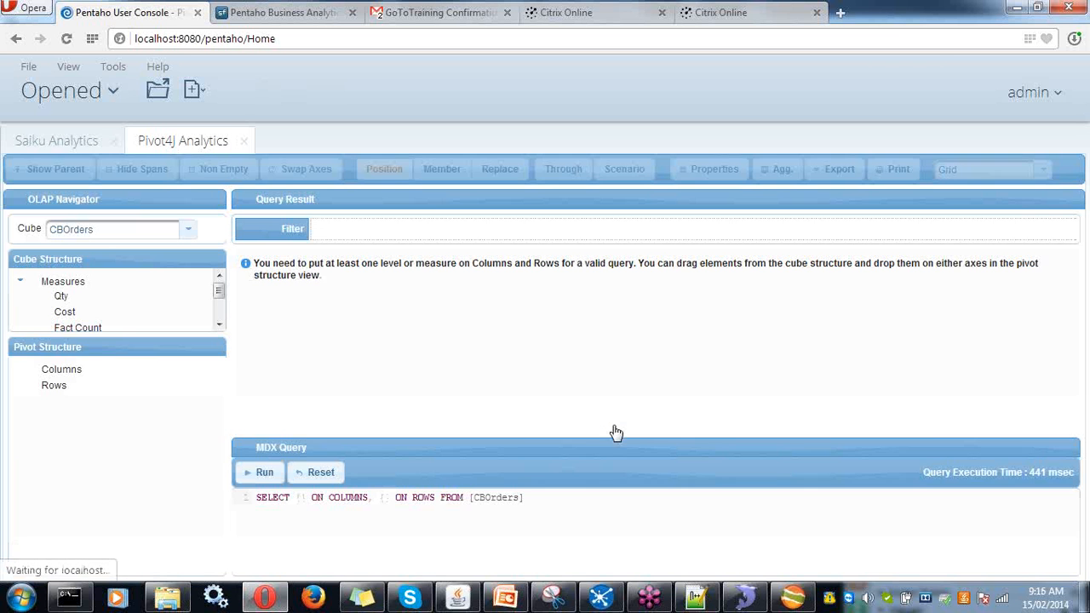
- Place the Cost and Qty measures and the DimDate dimension in the pivot, then swap the axes
drag(126, 339, 113, 419)
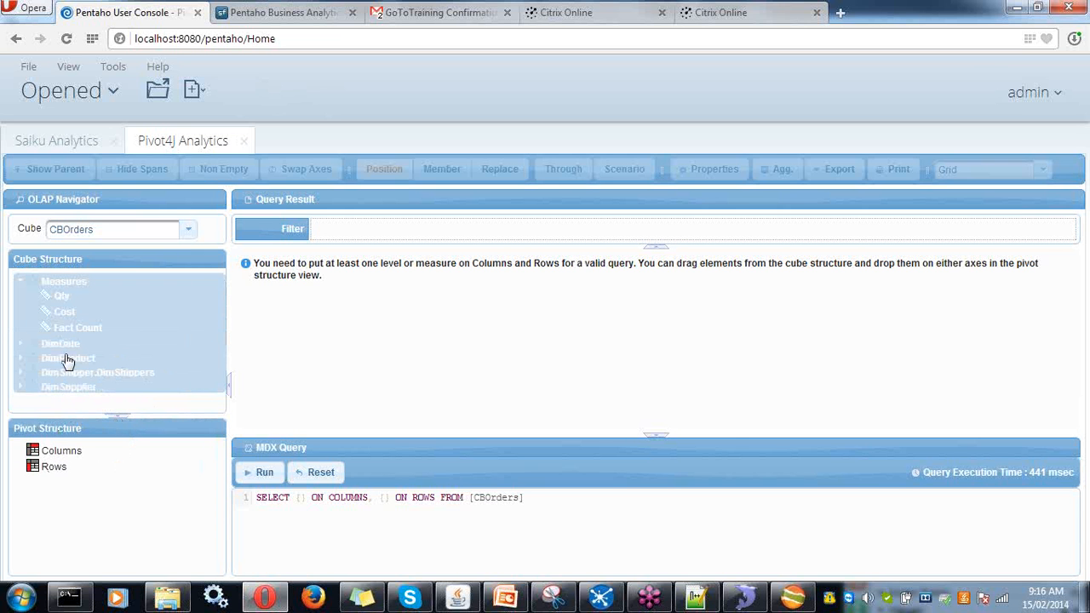
drag(68, 320, 57, 449)
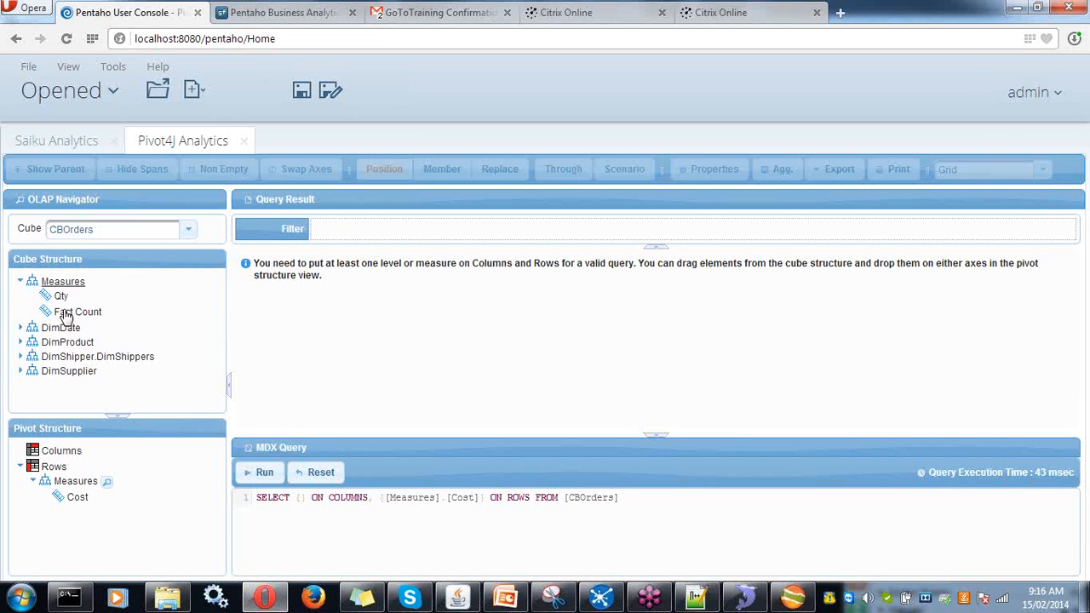
drag(64, 296, 52, 468)
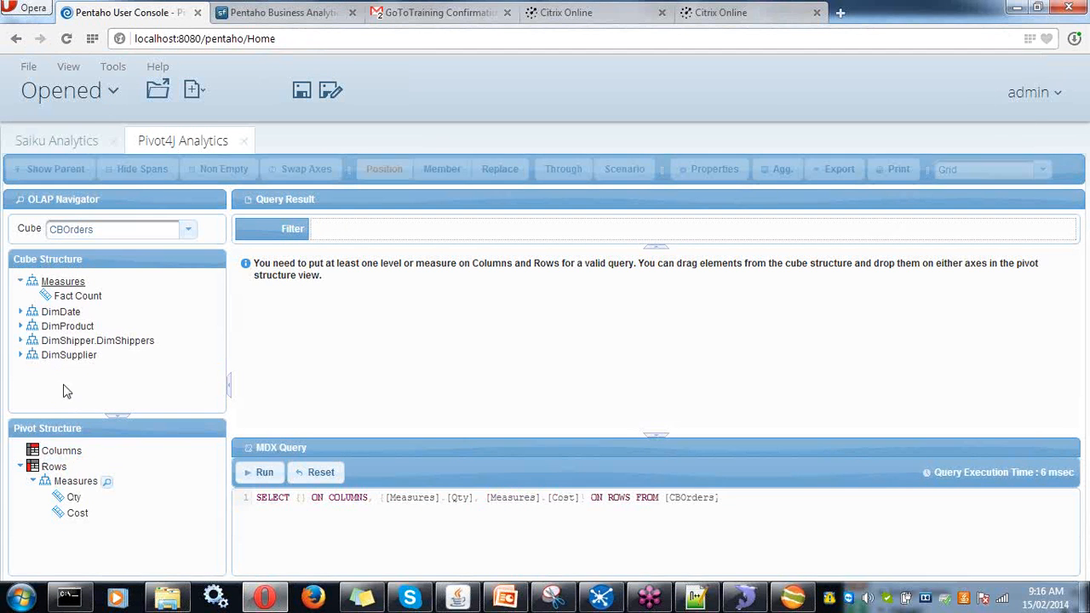
drag(66, 318, 61, 457)
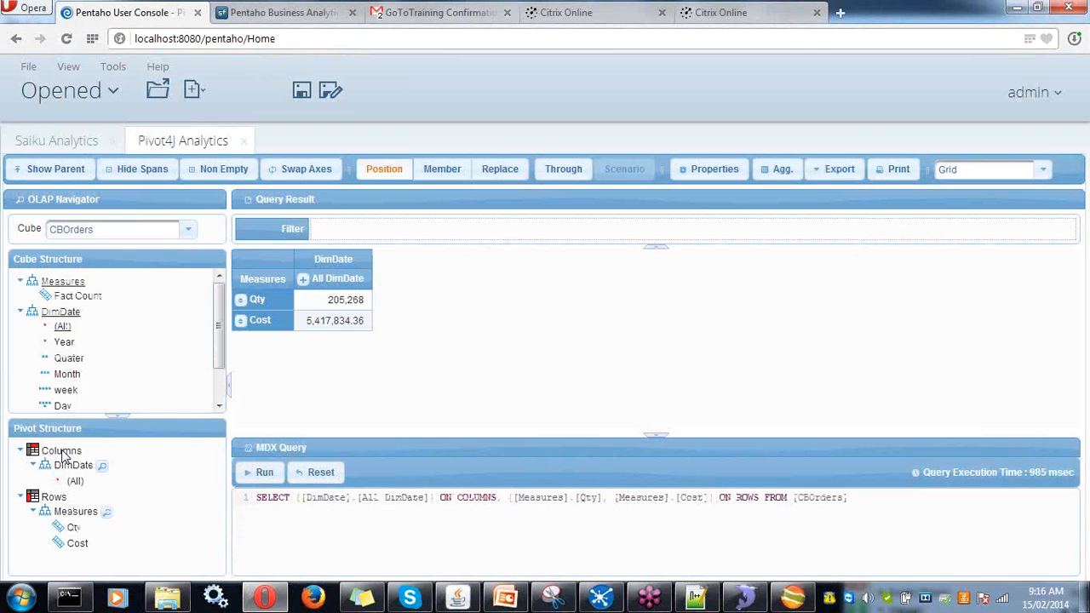
click(309, 171)
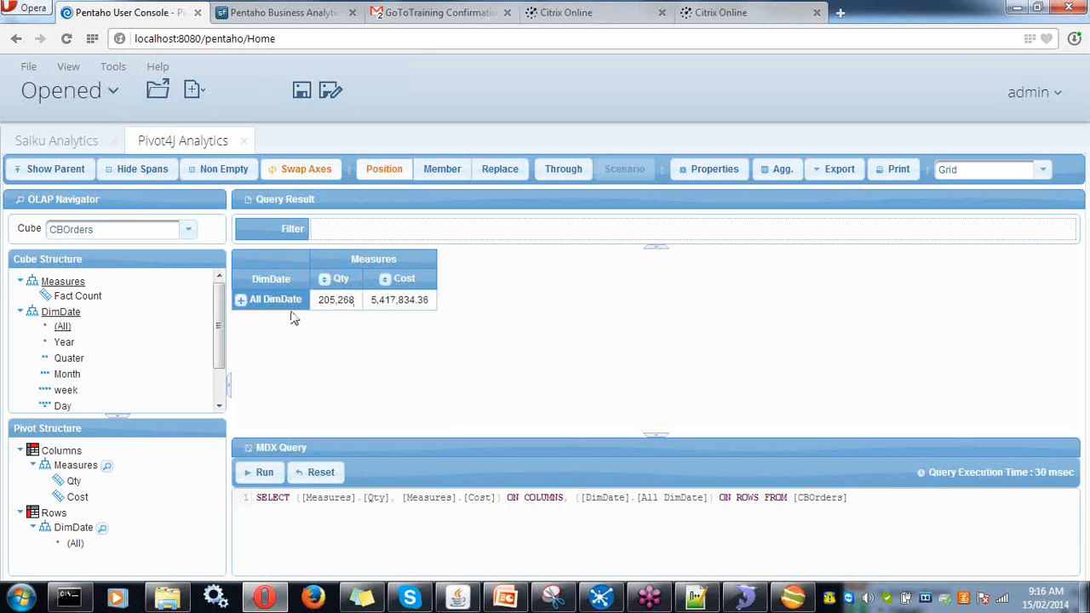
- Expand All DimDate into years, hide the empty years, and break 1997 into quarters
click(241, 302)
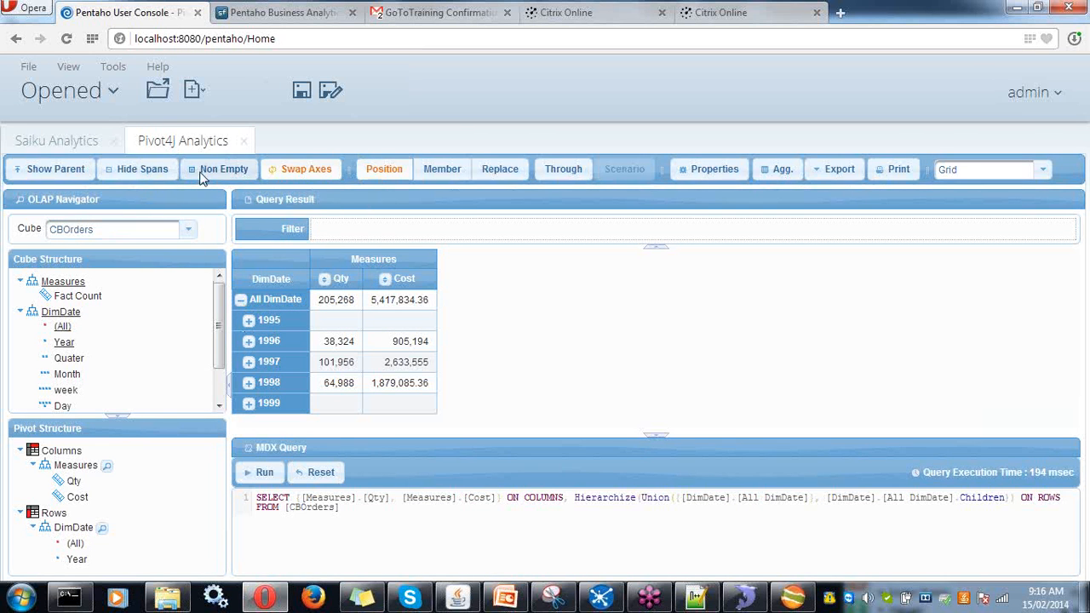
click(219, 170)
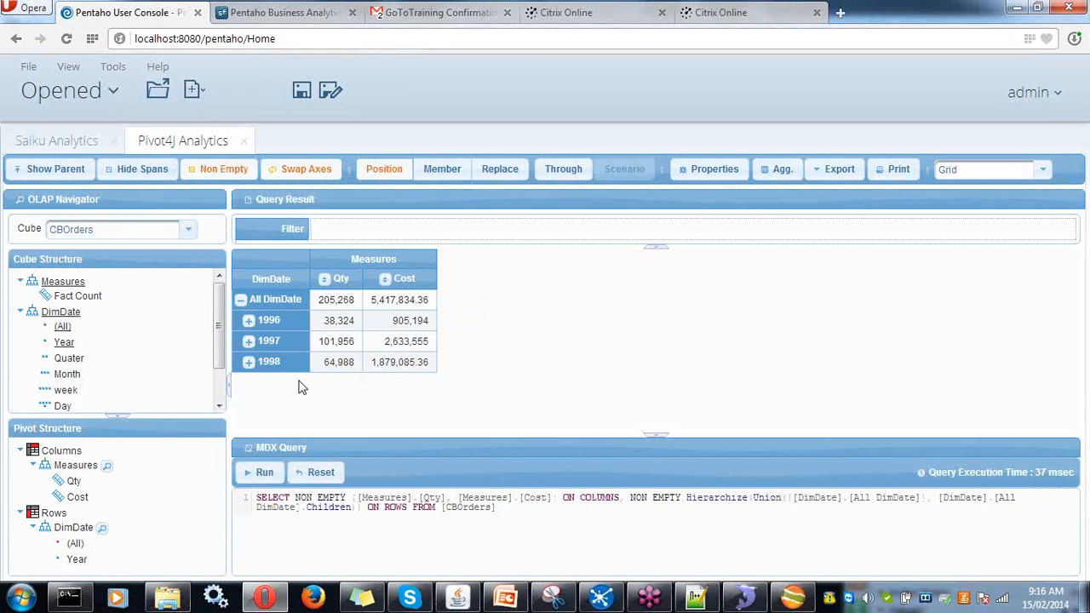
click(249, 342)
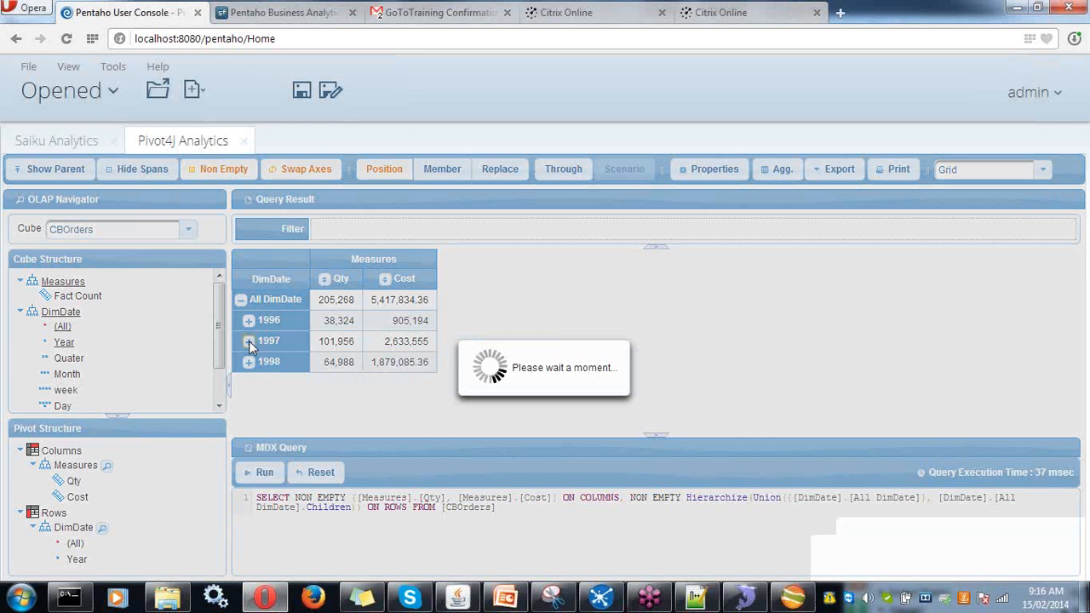
scroll(245, 408, down, 1)
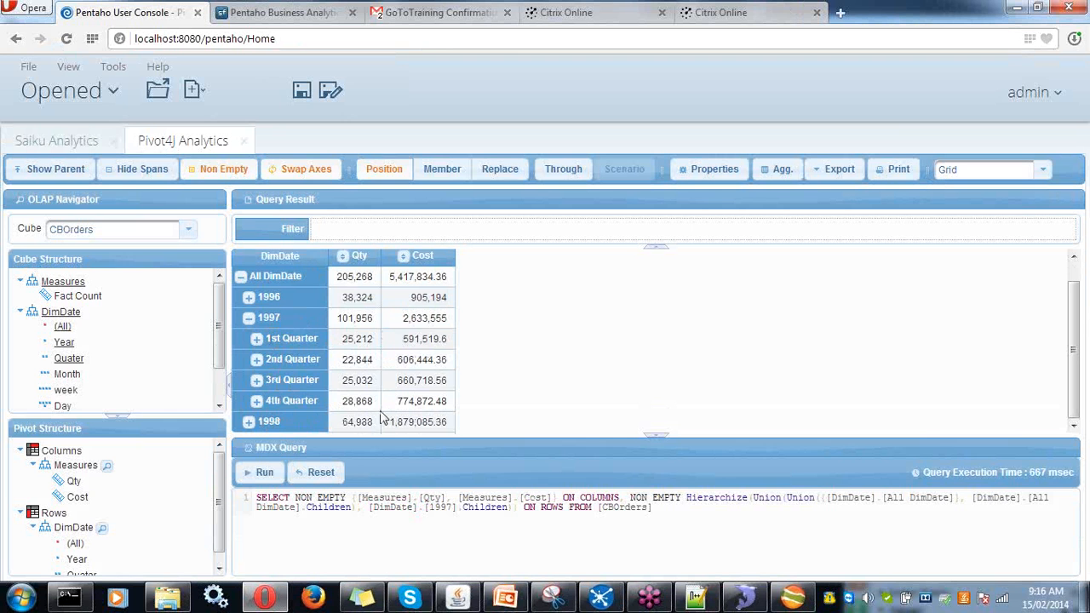
scroll(102, 391, down, 2)
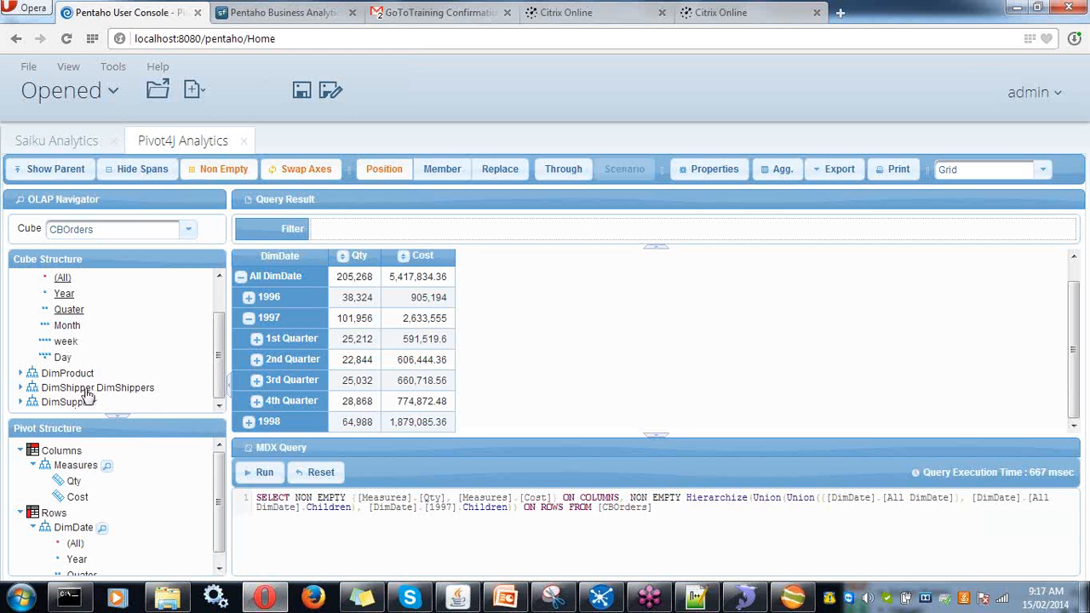
- Split the measures by individual shippers and give the result grid the full panel height
drag(85, 388, 71, 455)
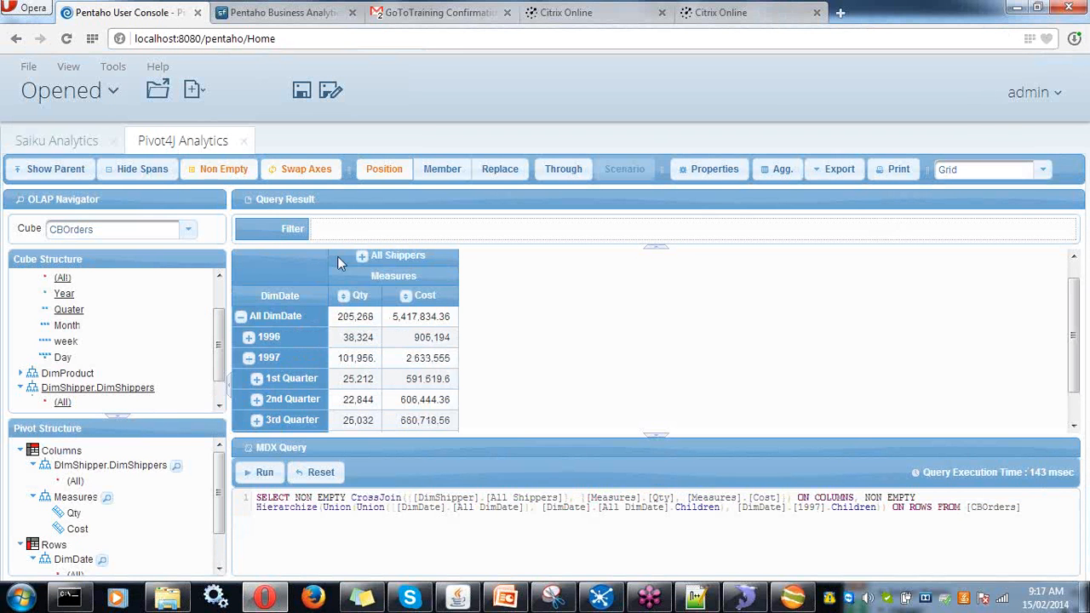
click(362, 258)
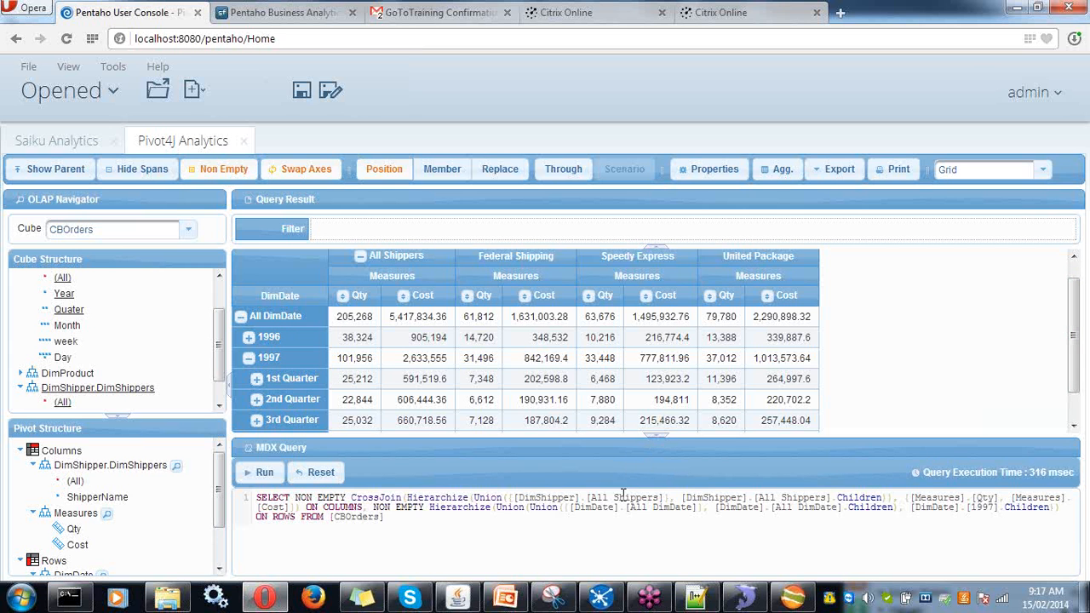
drag(383, 516, 253, 496)
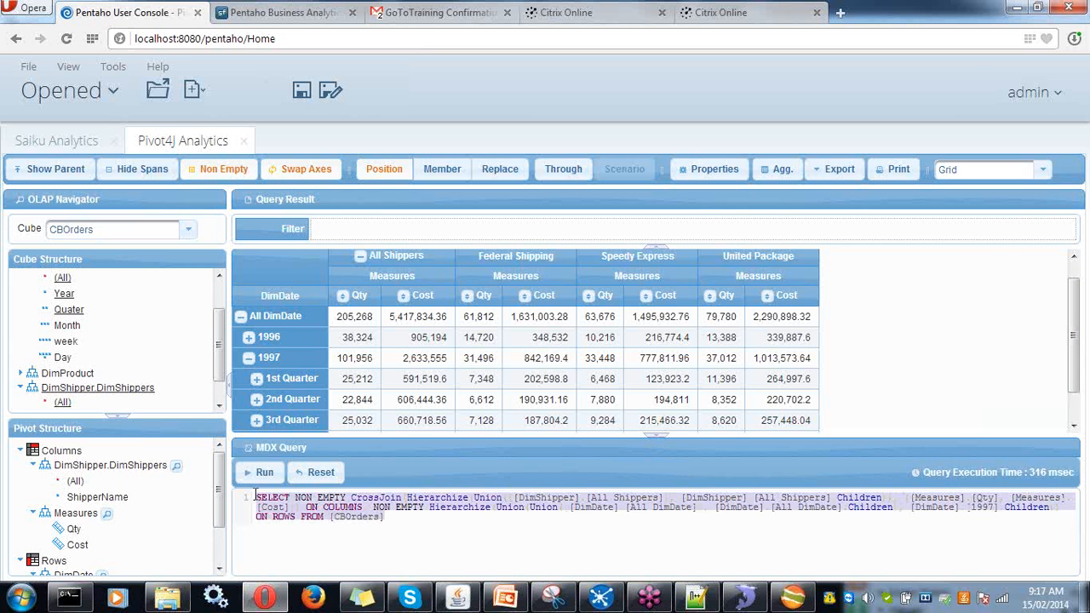
click(659, 437)
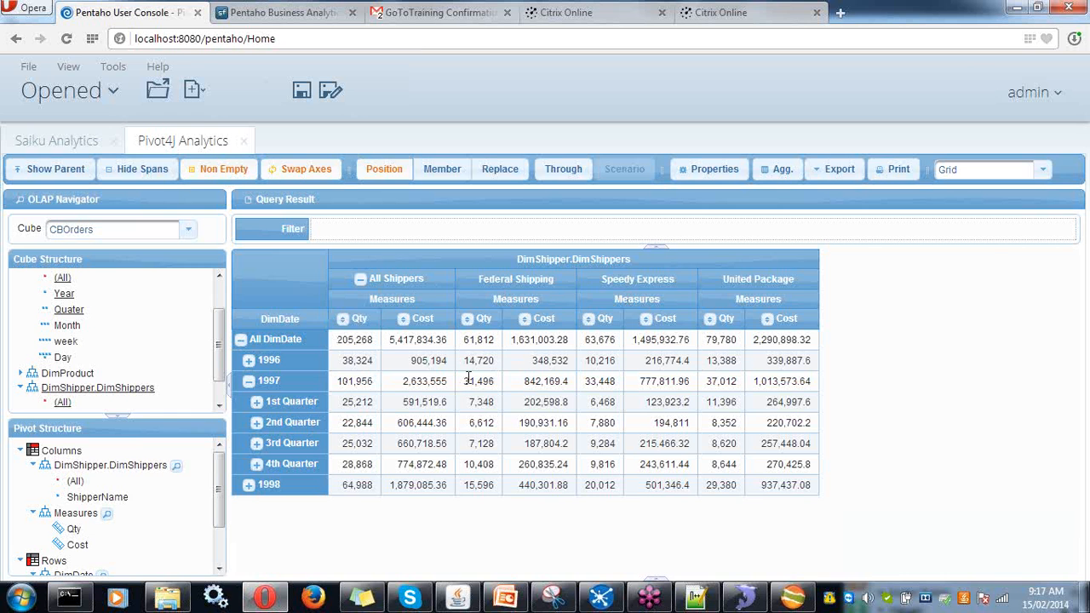
- Drill 1997 through 1st Quarter, February and Week 7 to daily rows for February 10–14
click(257, 402)
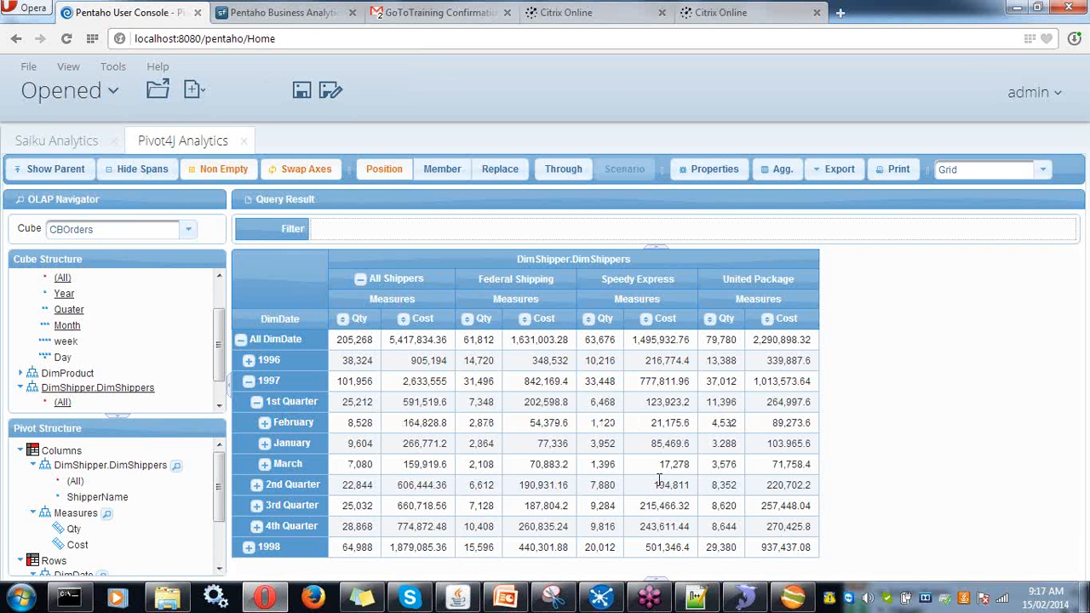
click(265, 422)
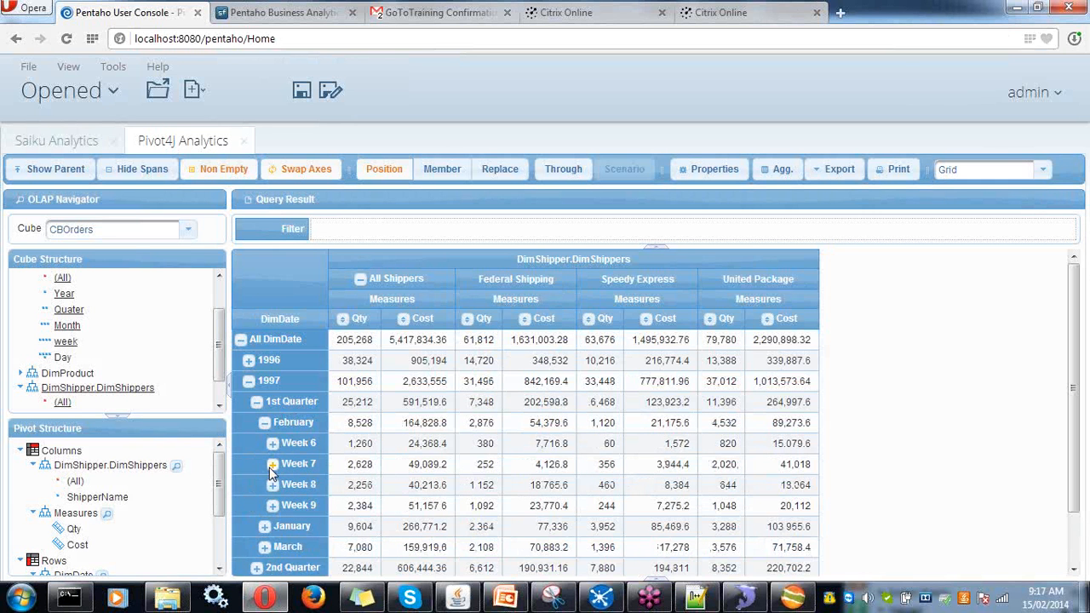
click(271, 466)
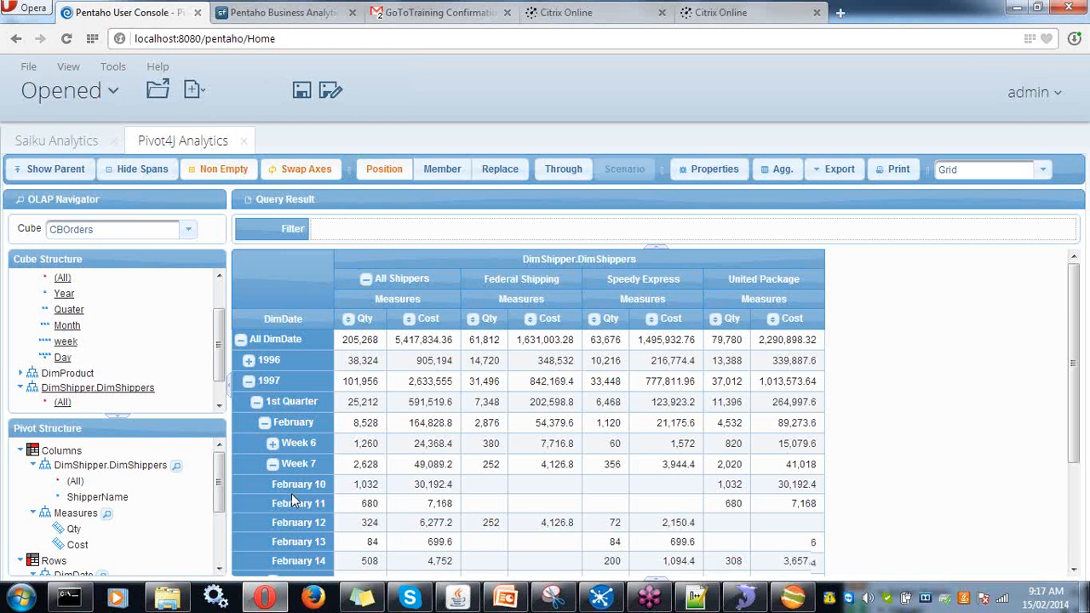
scroll(327, 424, down, 1)
drag(272, 404, 811, 481)
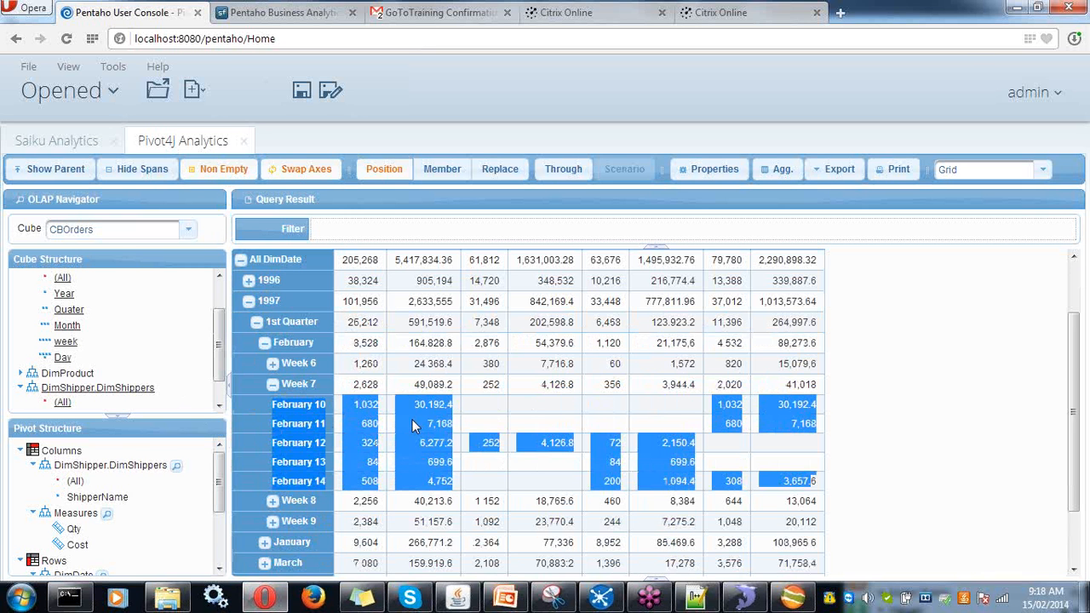
scroll(412, 419, up, 1)
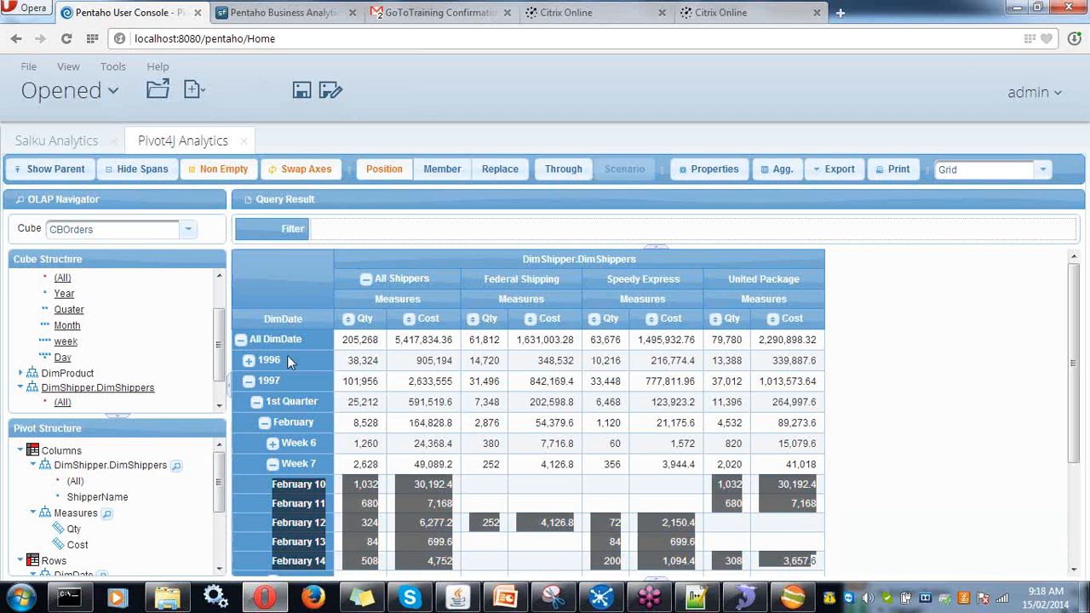
- Launch Pentaho Report Designer from the pentaho-5 report-designer folder
click(169, 597)
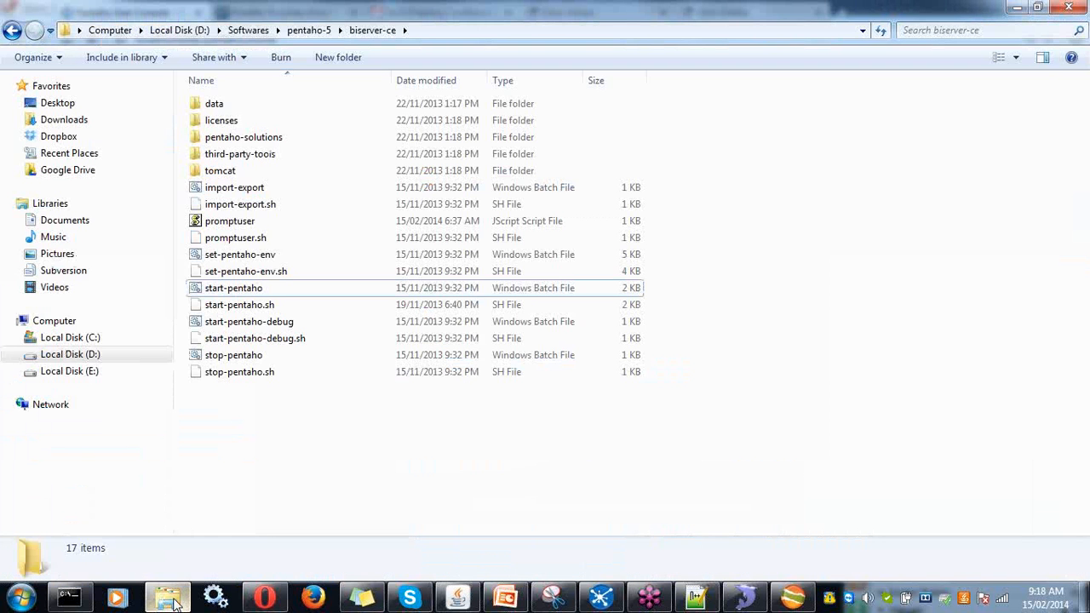
click(308, 30)
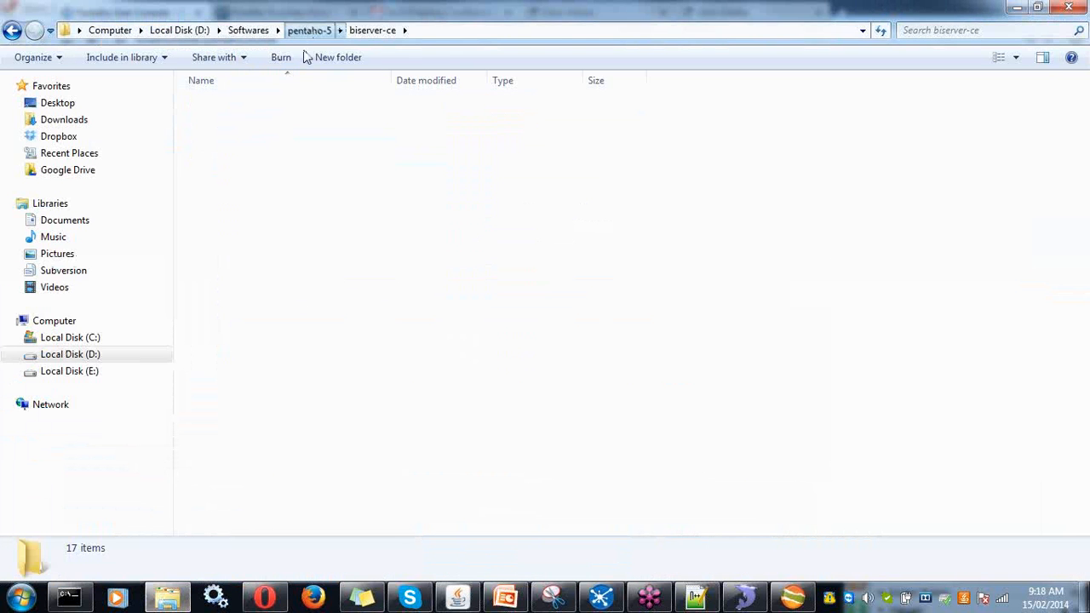
double_click(241, 140)
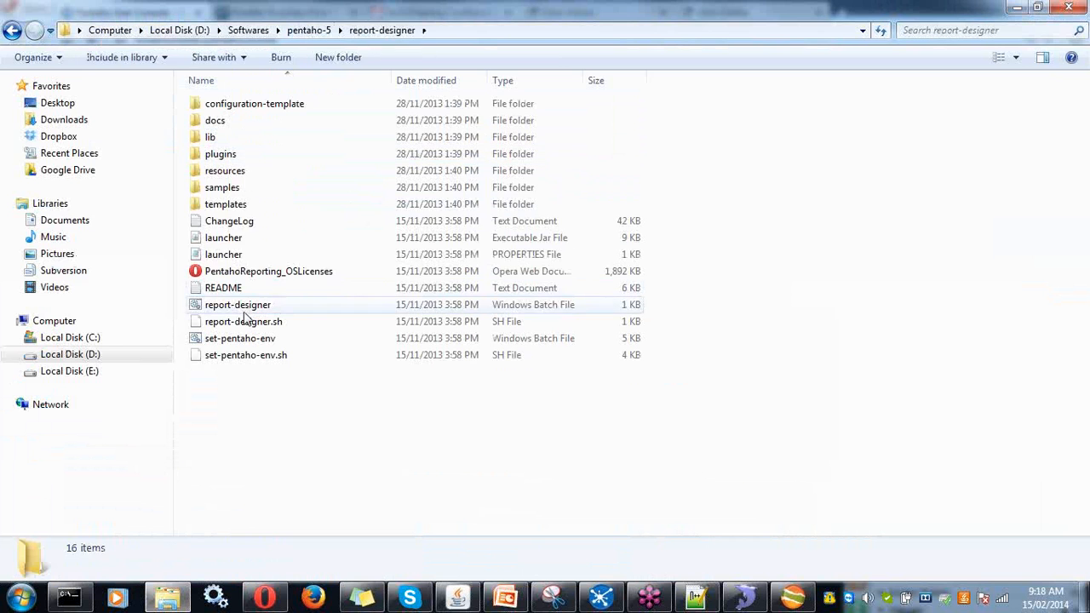
double_click(242, 307)
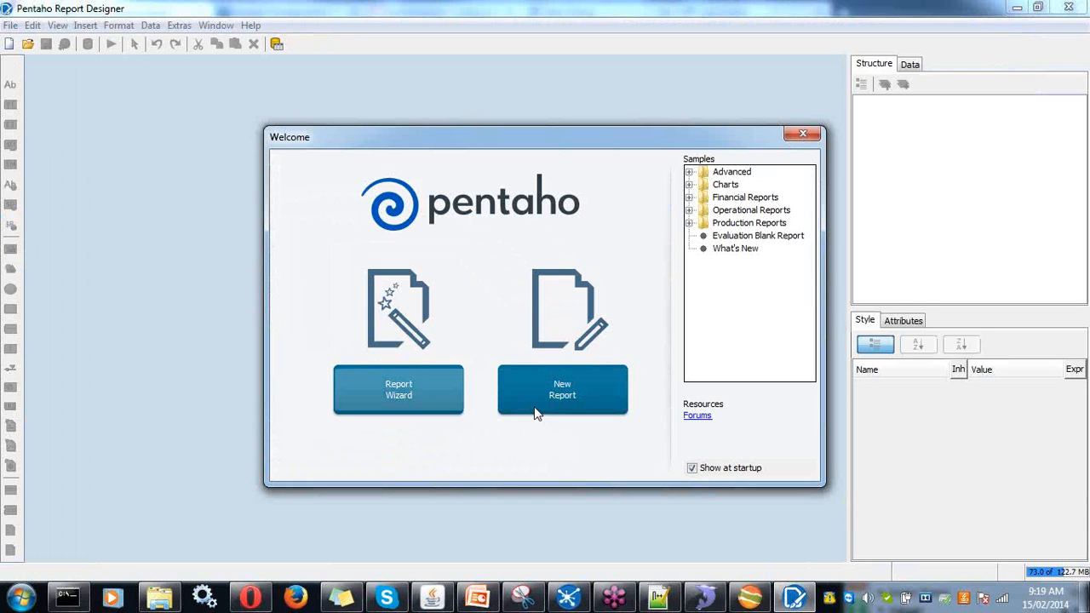
- Start a new blank report and inspect the Page Header band's style and attributes
click(567, 398)
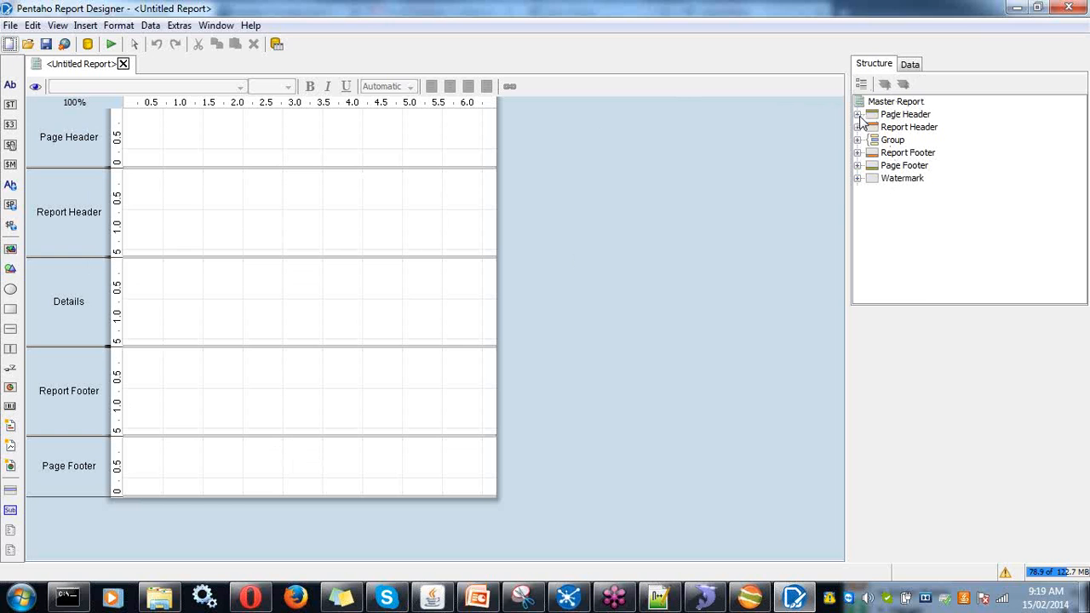
click(904, 114)
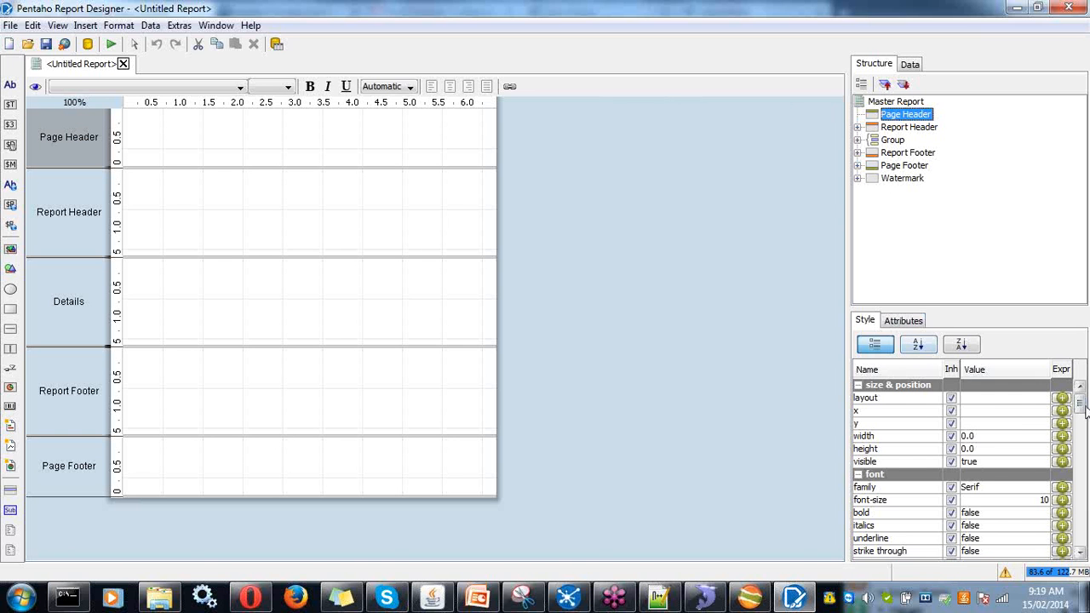
click(905, 321)
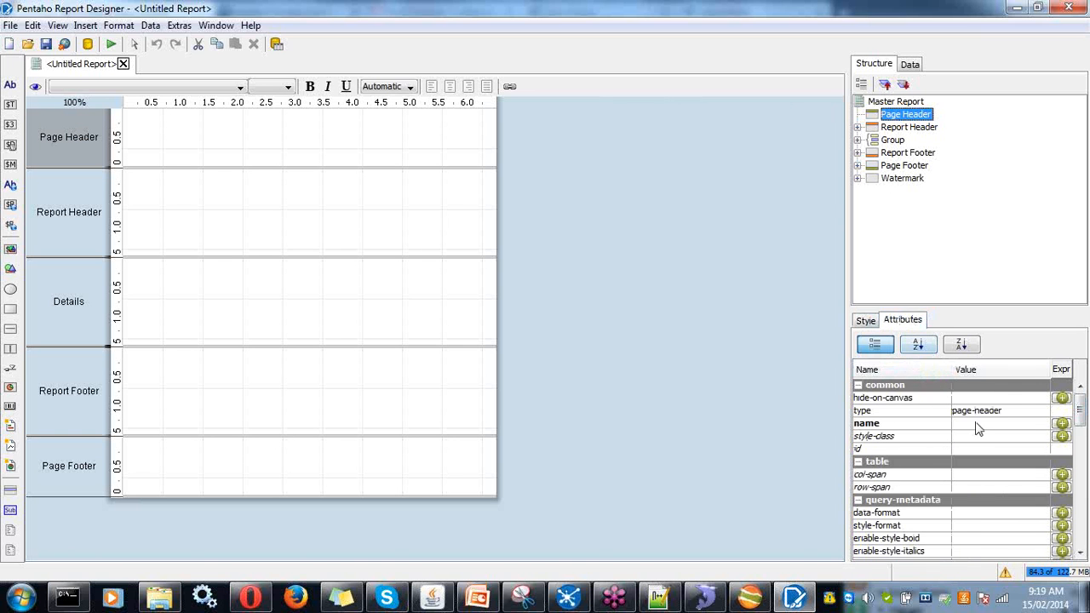
click(866, 321)
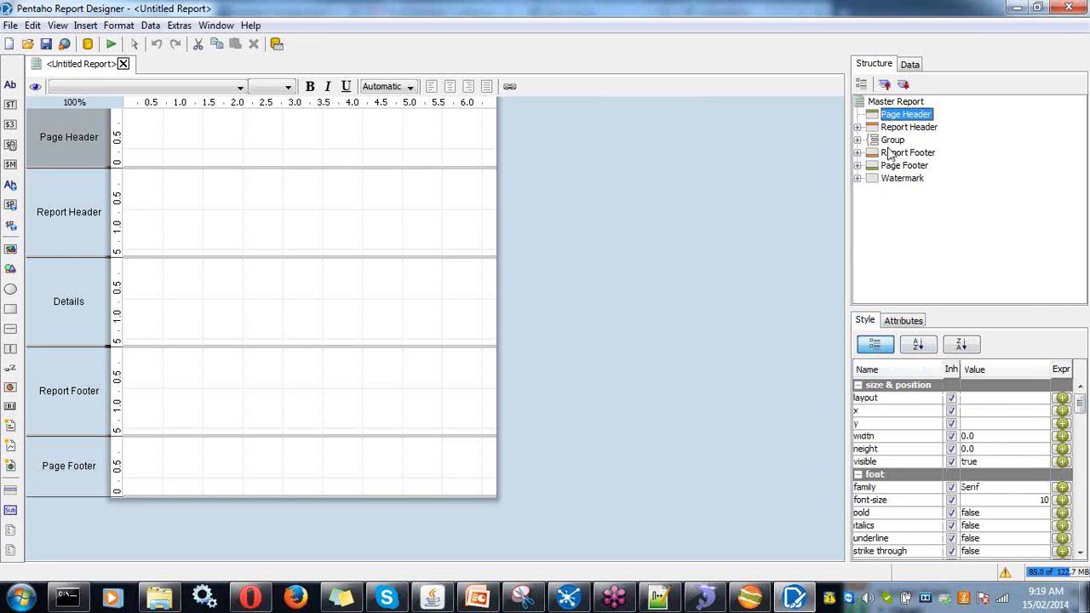
click(911, 65)
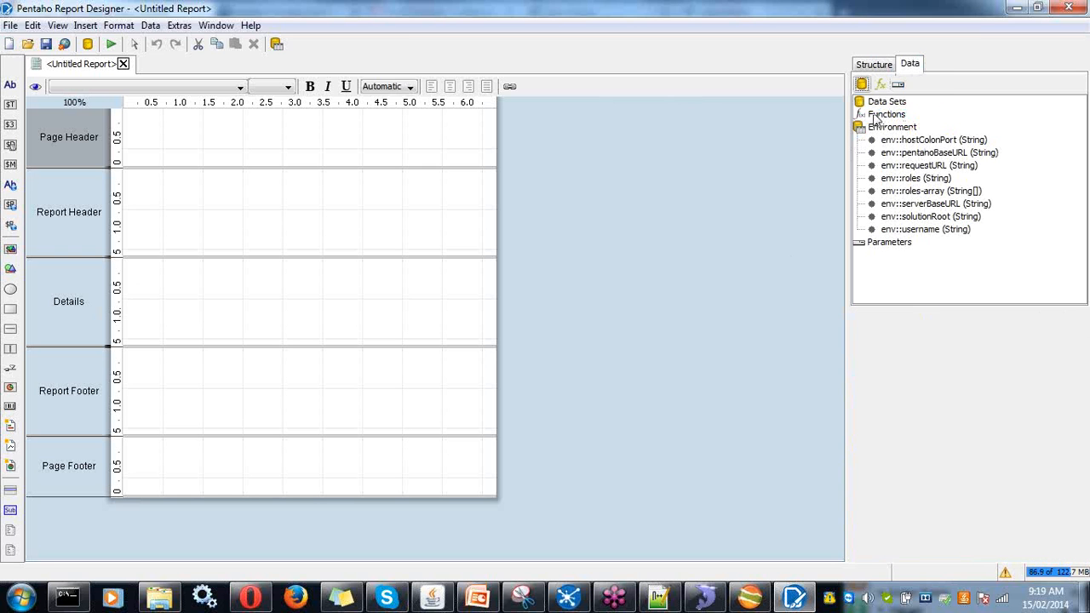
click(890, 103)
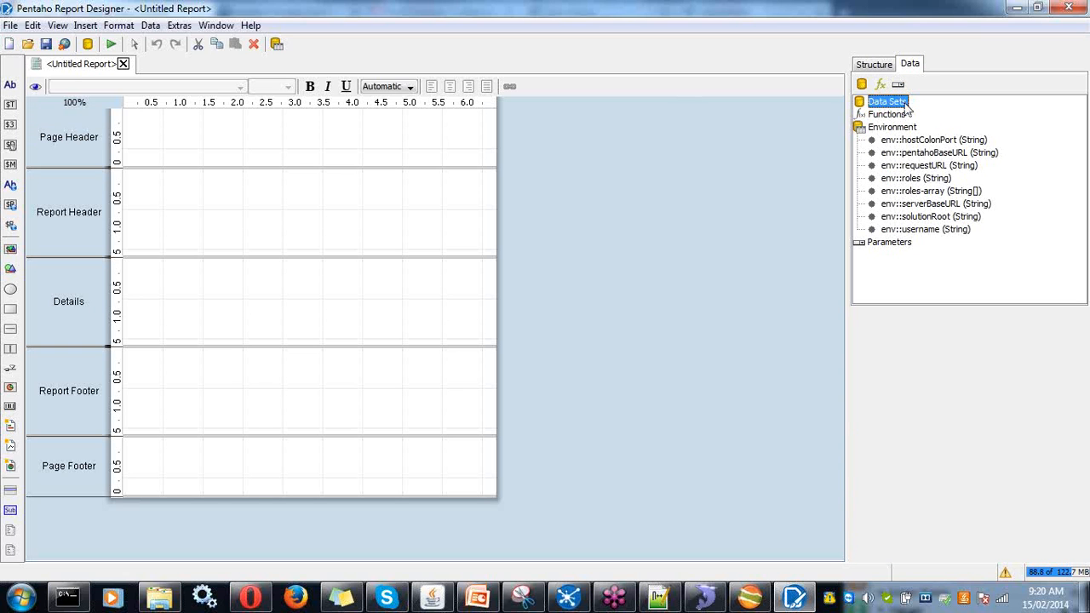
right_click(907, 107)
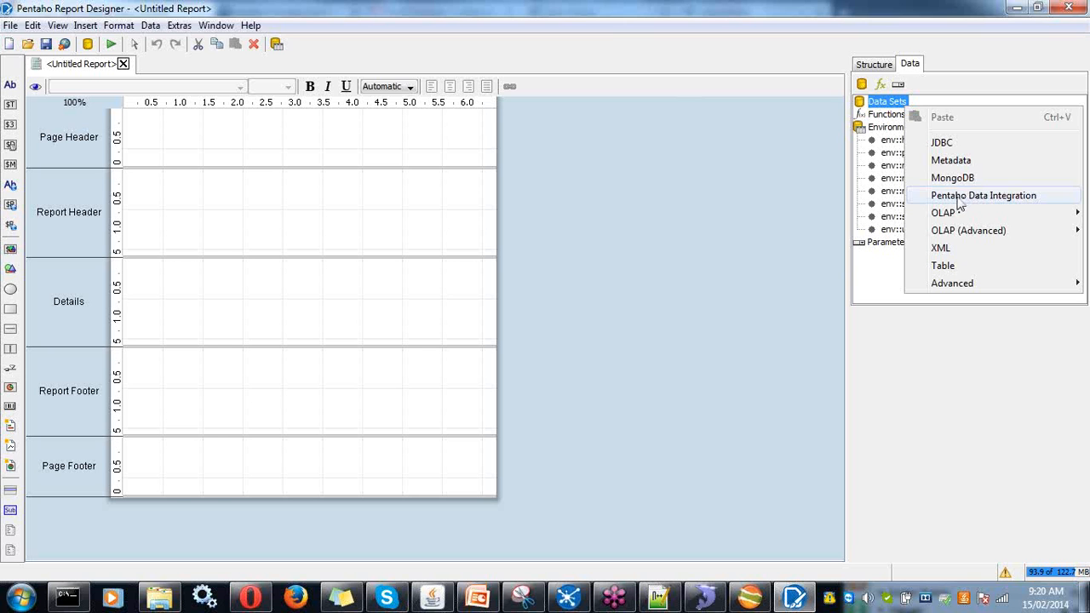
mouse_move(965, 220)
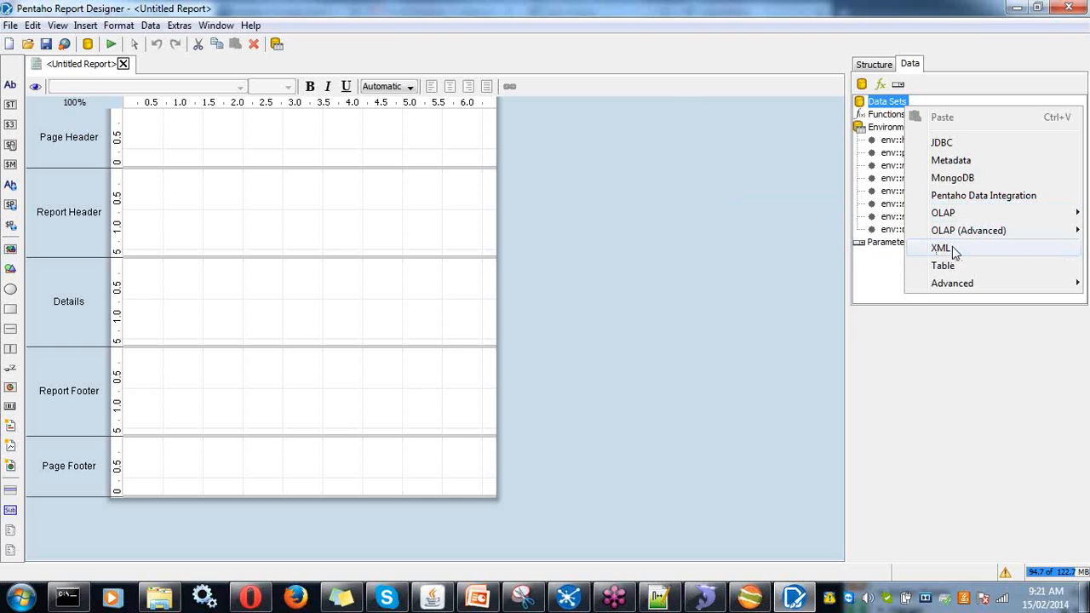
mouse_move(954, 287)
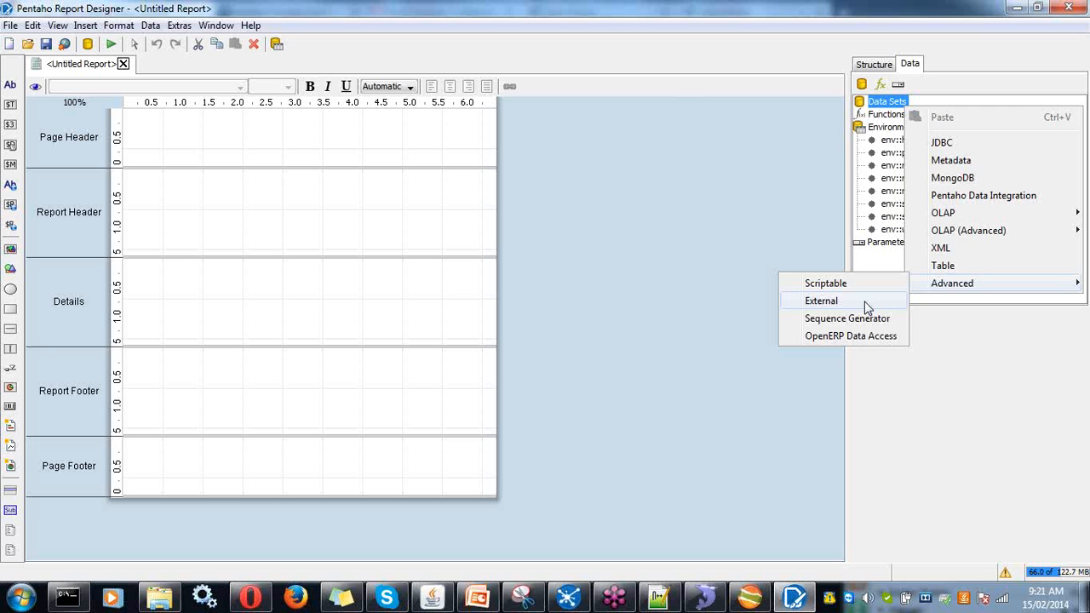
click(885, 264)
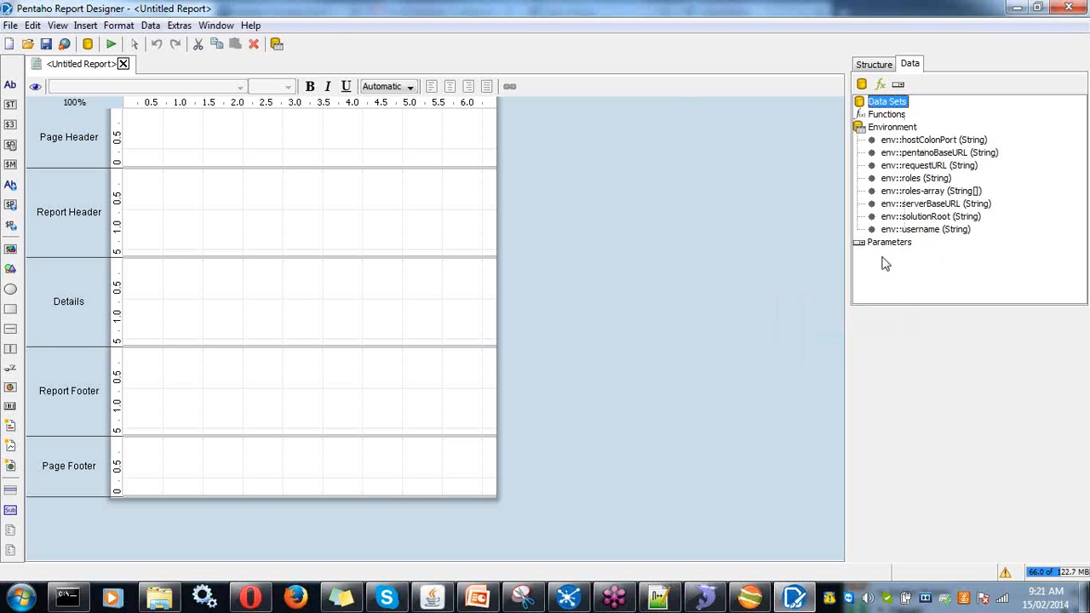
right_click(896, 113)
click(908, 125)
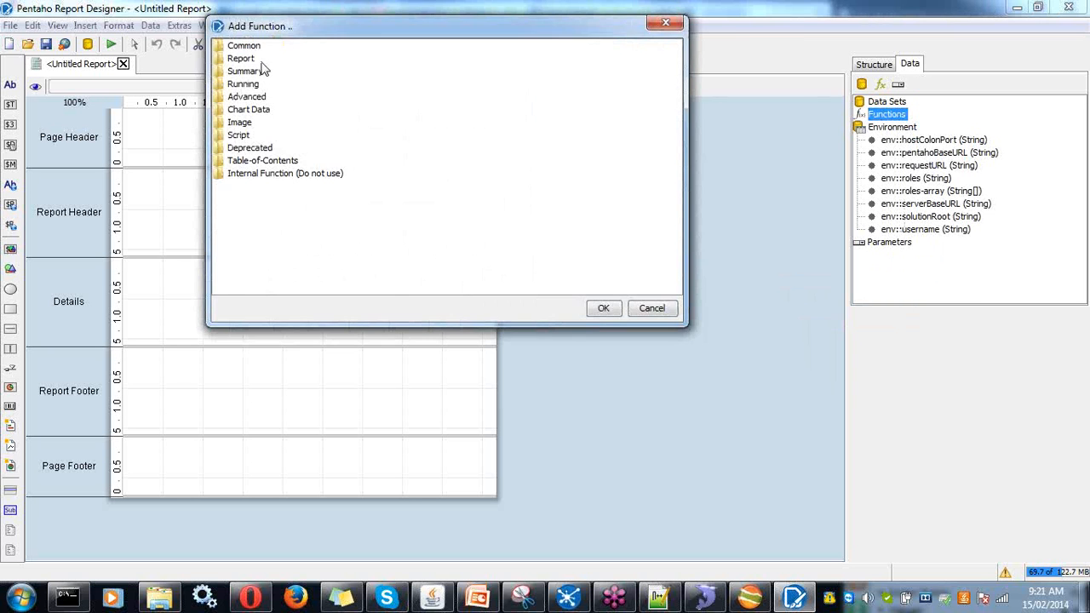
click(249, 72)
double_click(249, 73)
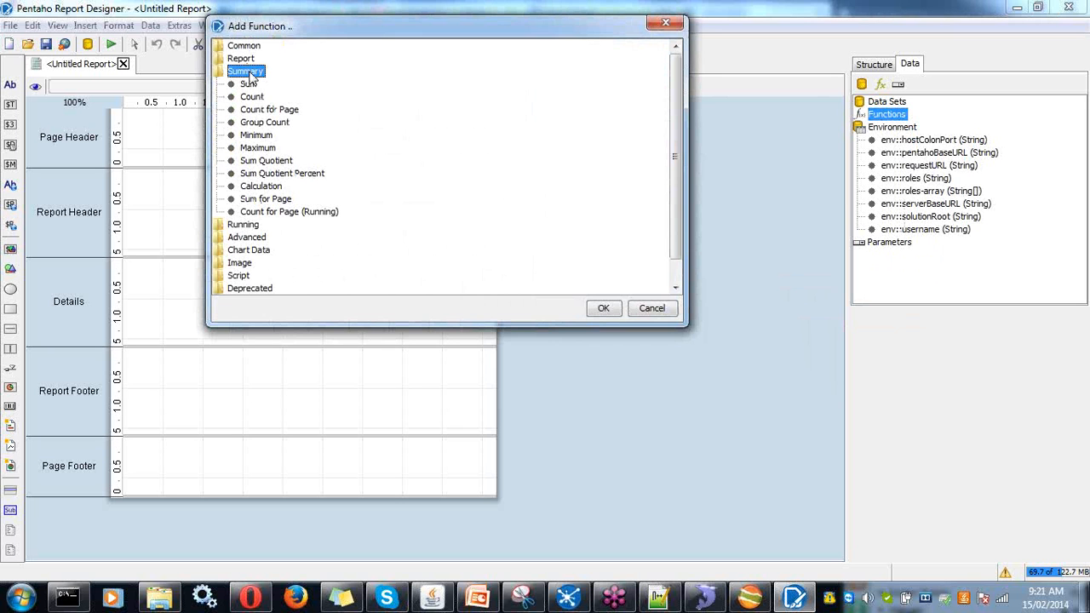
click(229, 226)
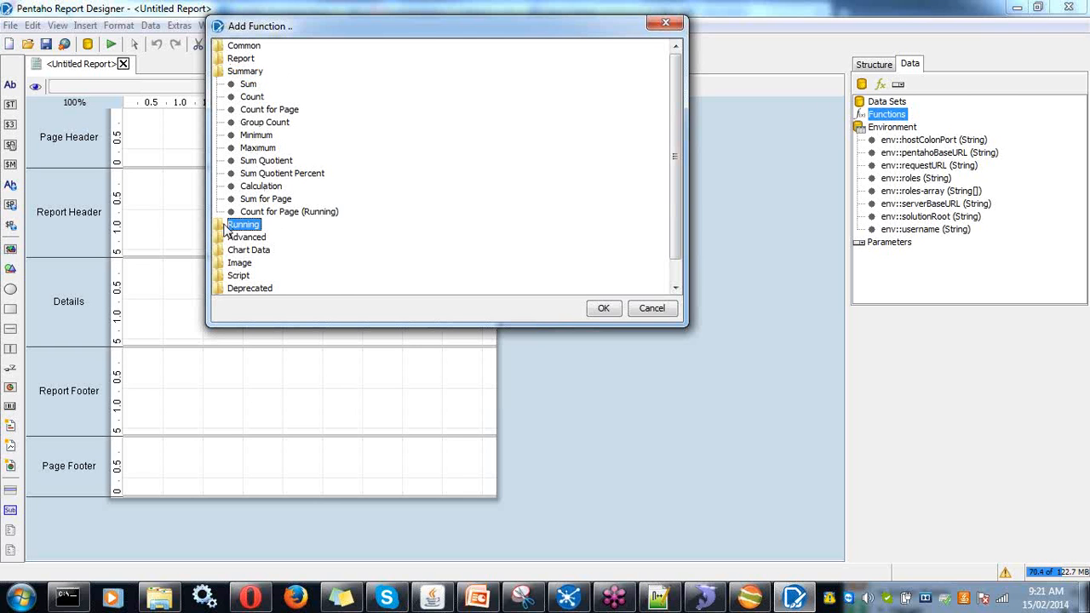
double_click(230, 228)
scroll(296, 232, down, 3)
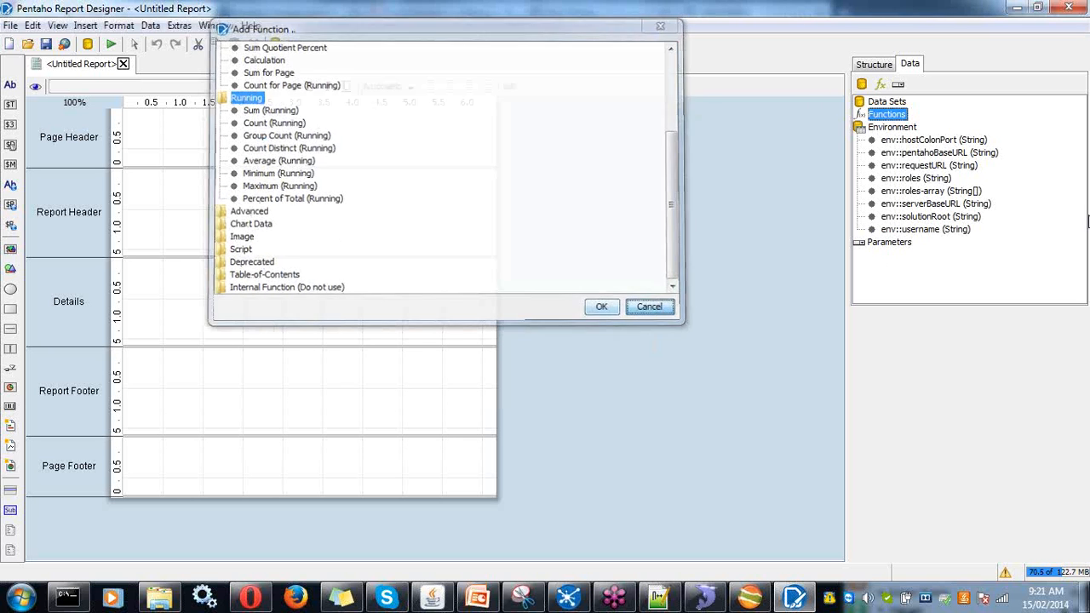
click(648, 310)
click(893, 244)
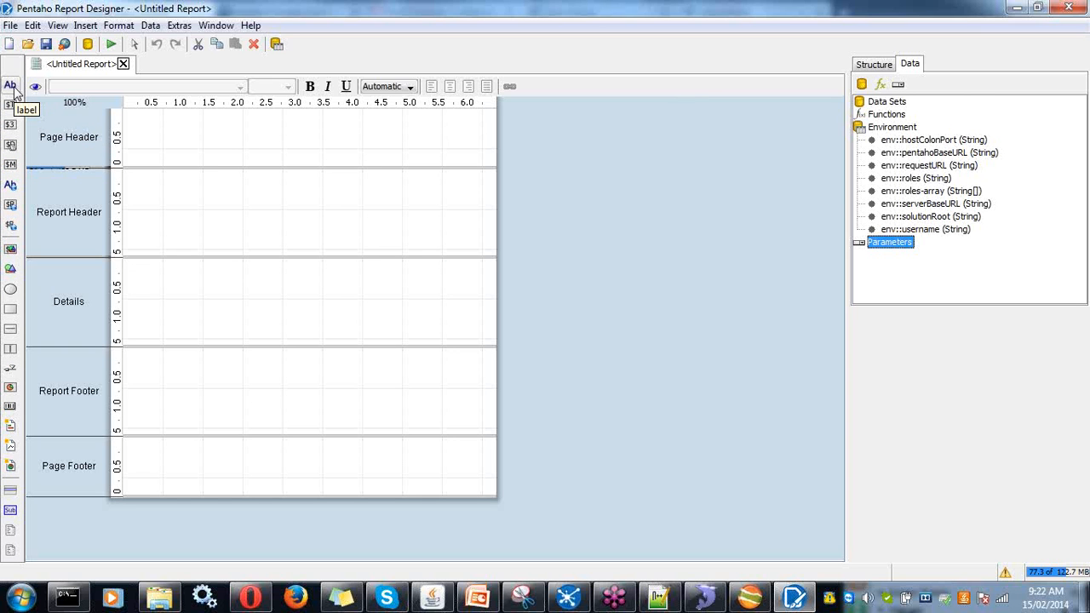
- Place a 'Label' element in the Report Header band and dismiss the colour scheme prompt
drag(13, 88, 151, 183)
double_click(181, 185)
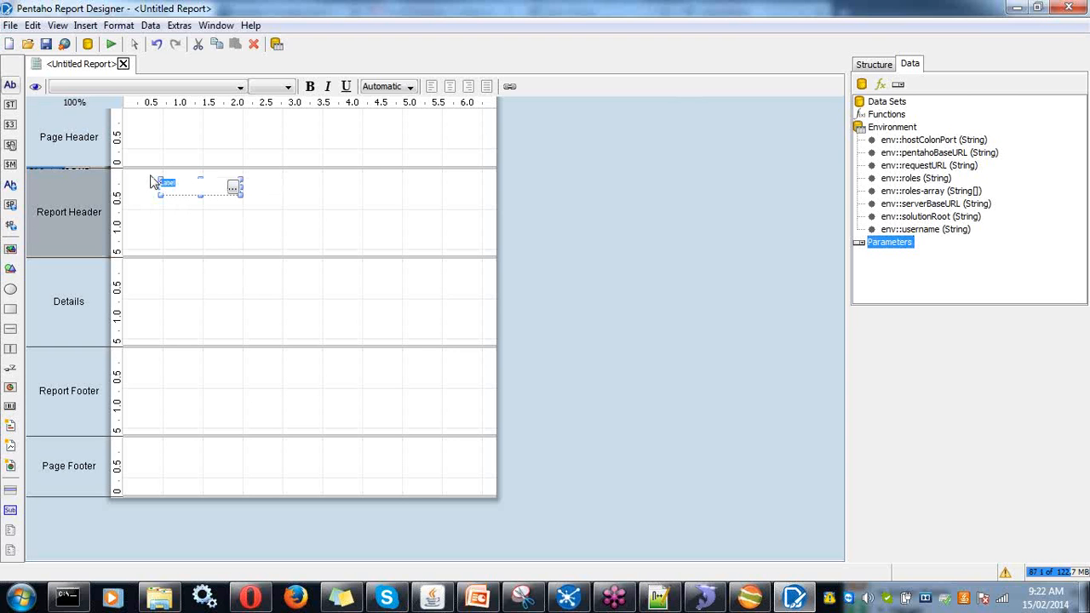
click(229, 214)
click(185, 184)
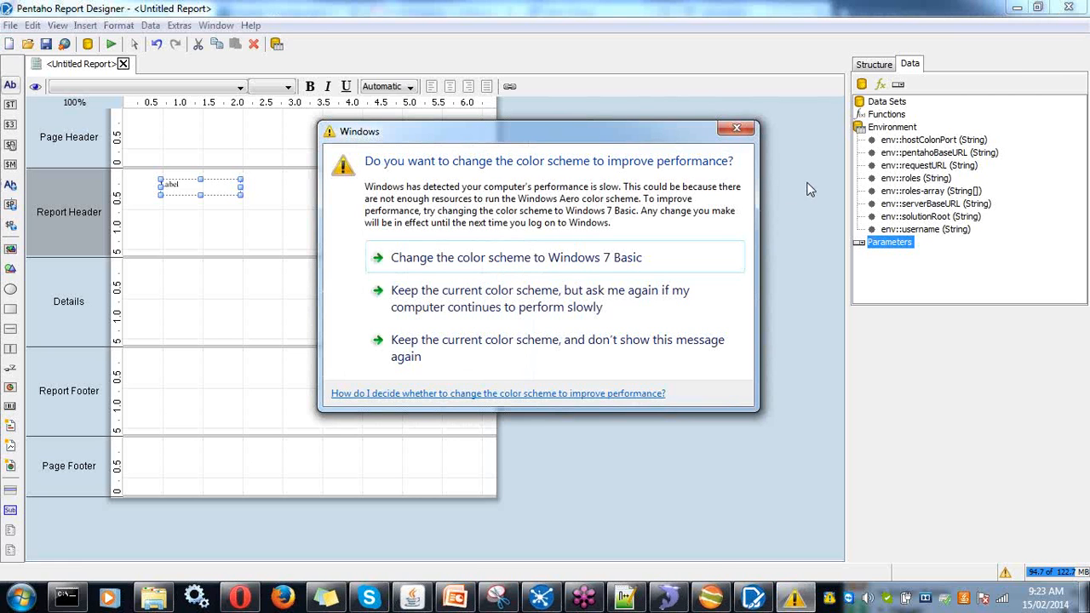
click(748, 132)
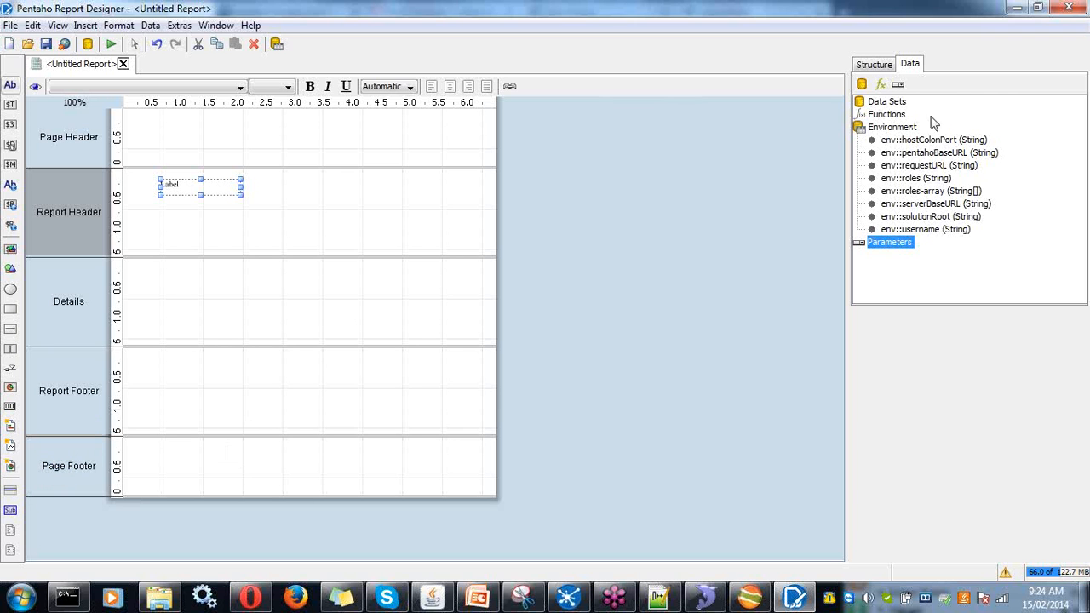
- Add a JDBC data source using the test connection, verified against northwinddb
click(892, 104)
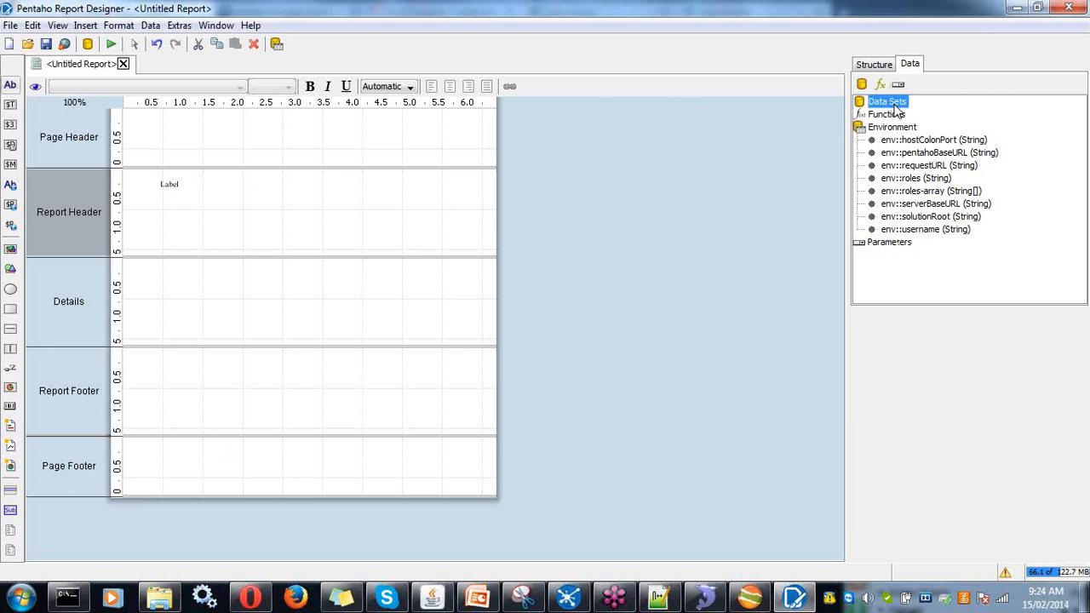
right_click(893, 108)
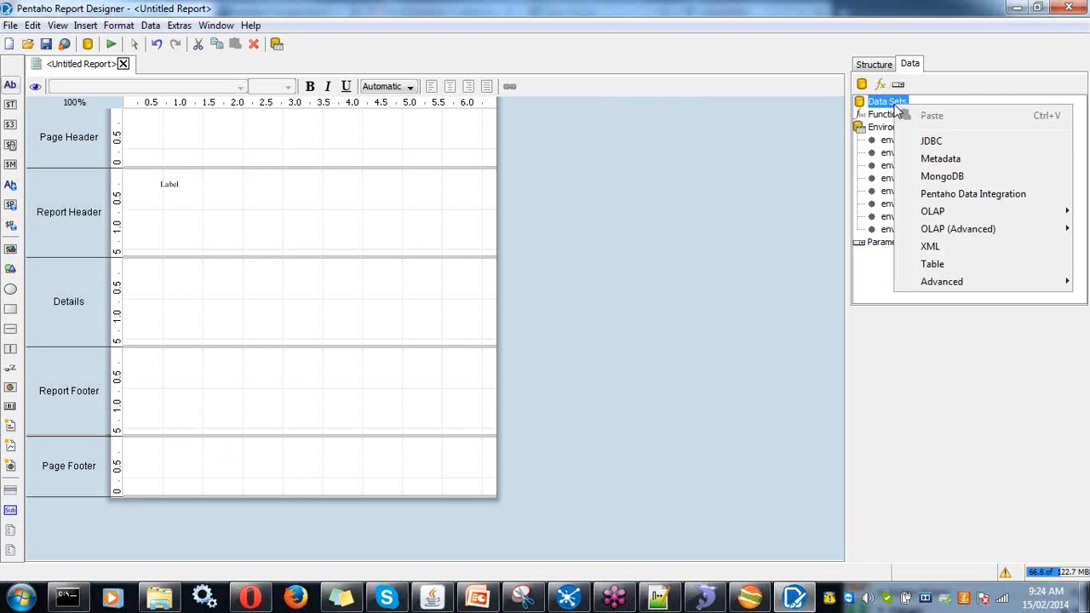
click(924, 142)
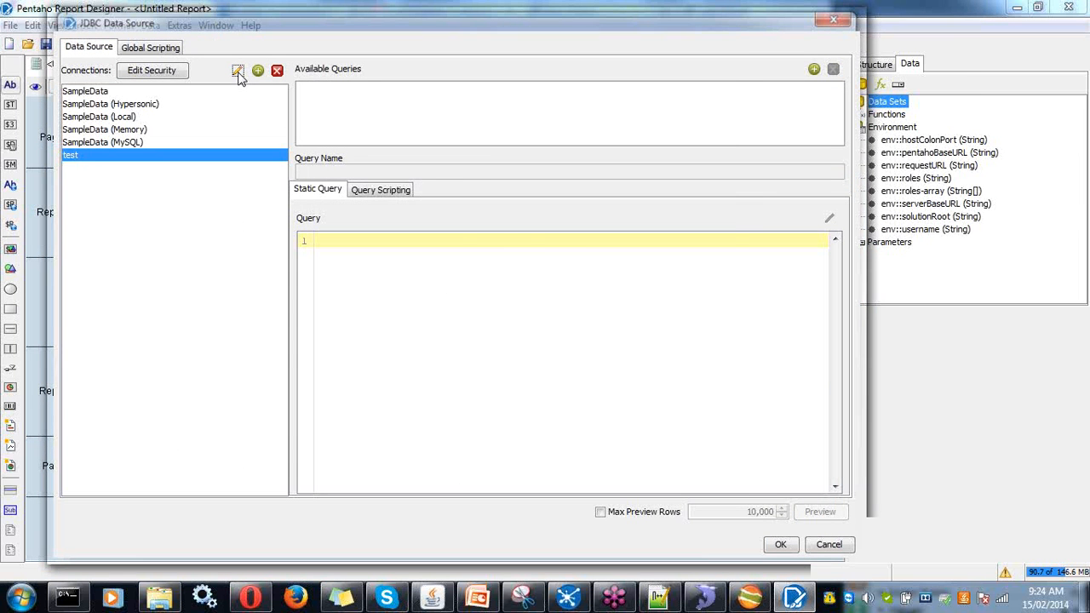
click(238, 73)
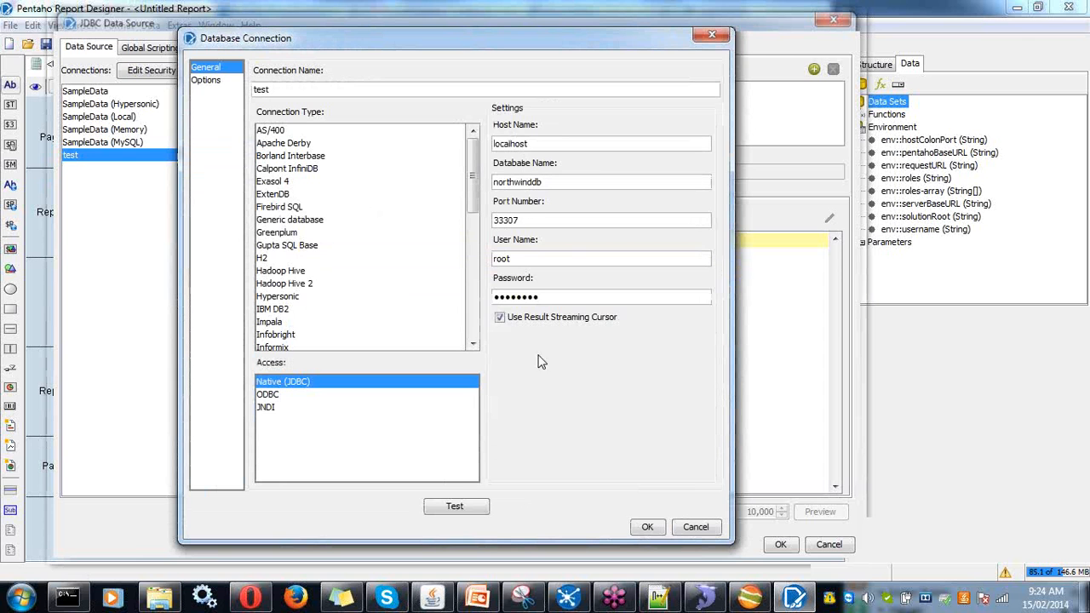
click(457, 509)
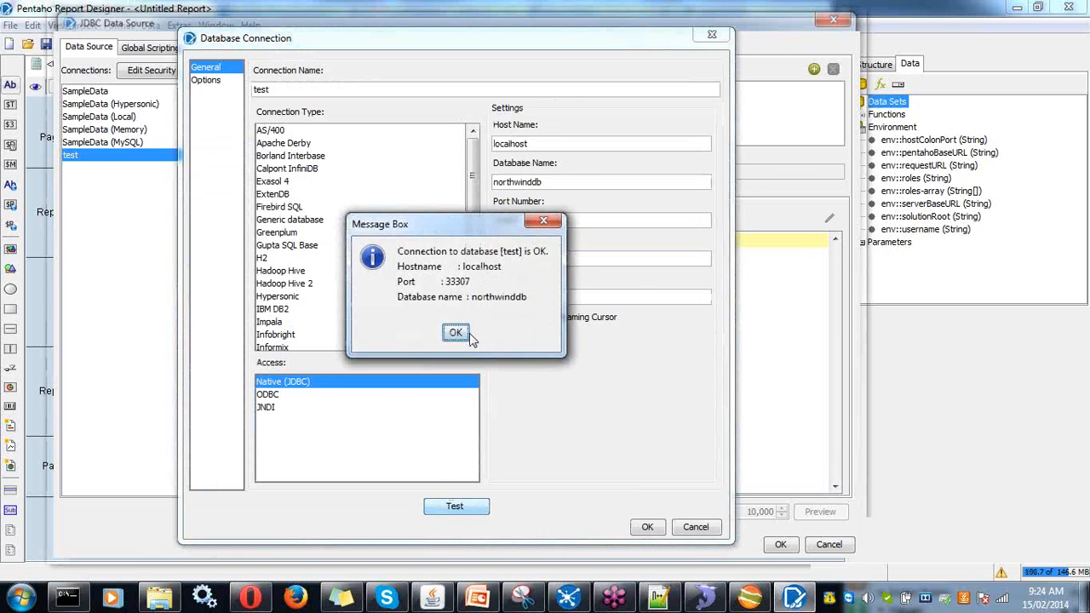
click(466, 335)
click(646, 526)
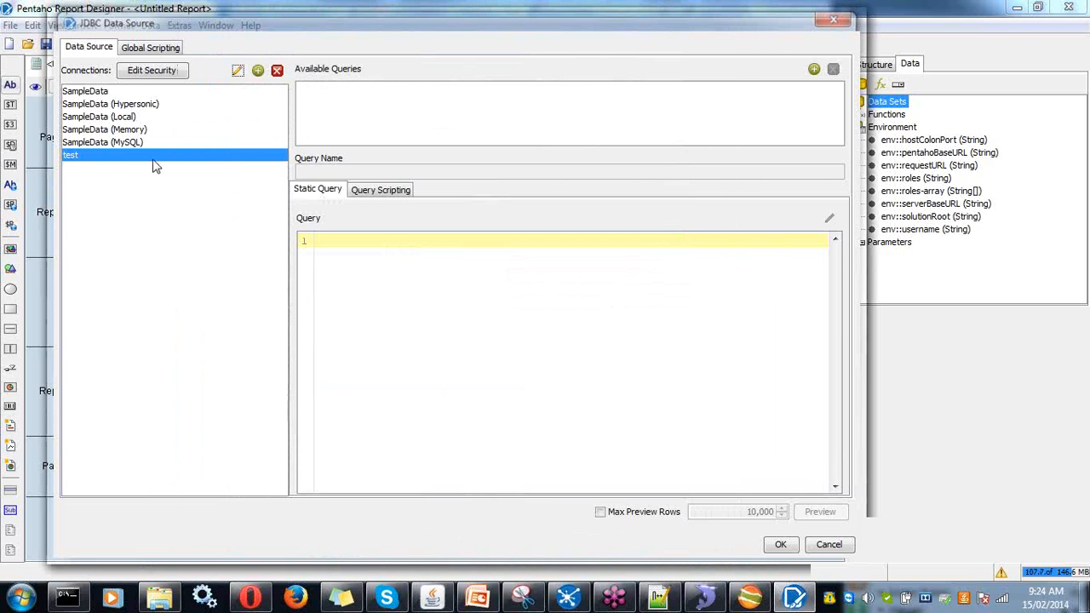
- Add an empty Query 1 and bring up the SQL Query Designer
click(814, 70)
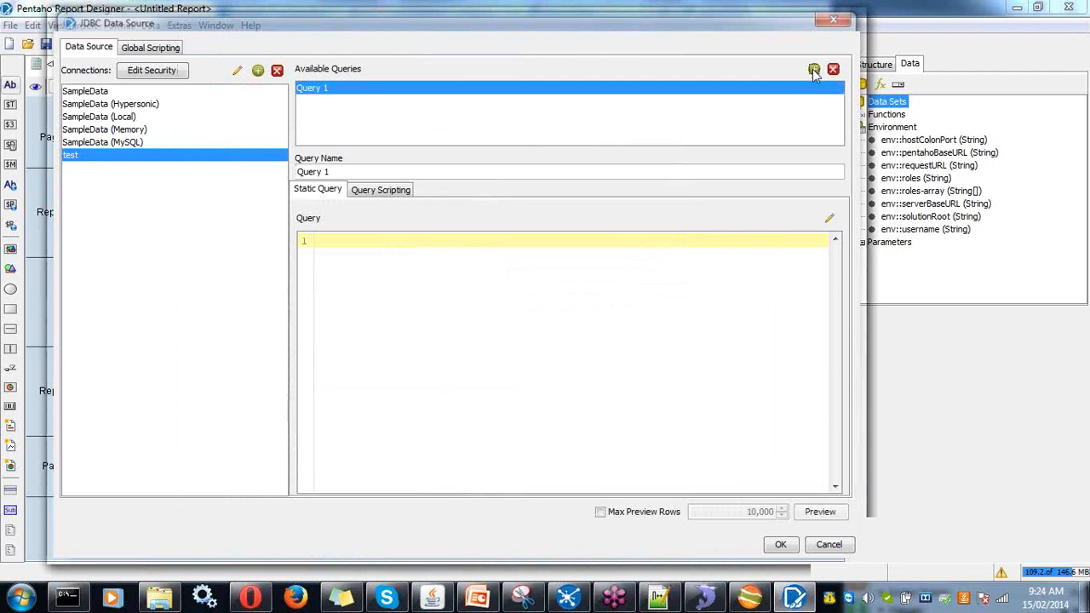
click(354, 252)
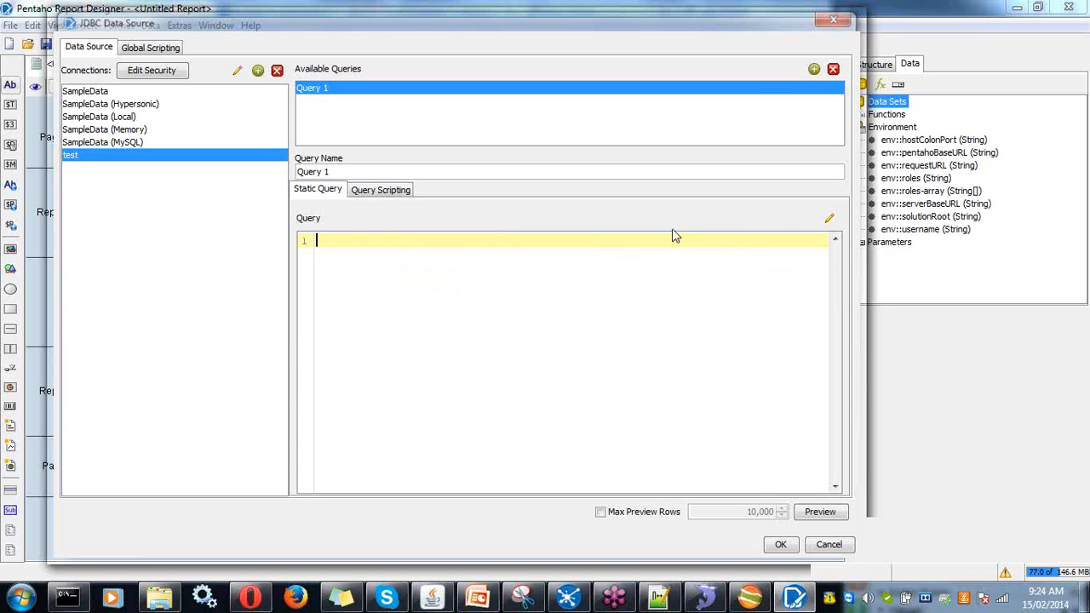
click(830, 219)
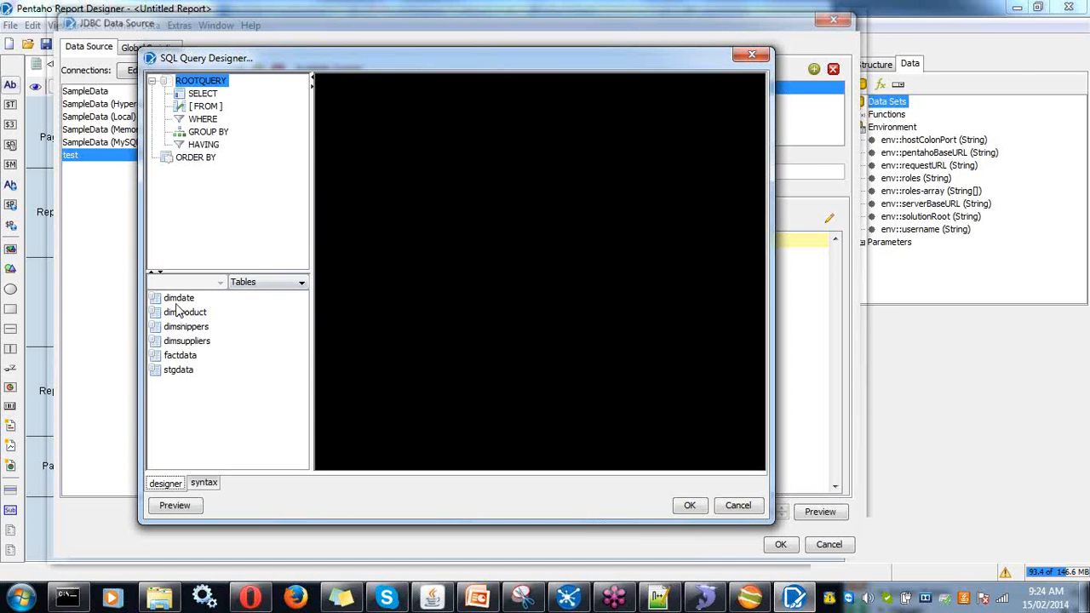
- Add the dimdate table to the diagram, clearing its columns except Year_Text
drag(179, 298, 365, 147)
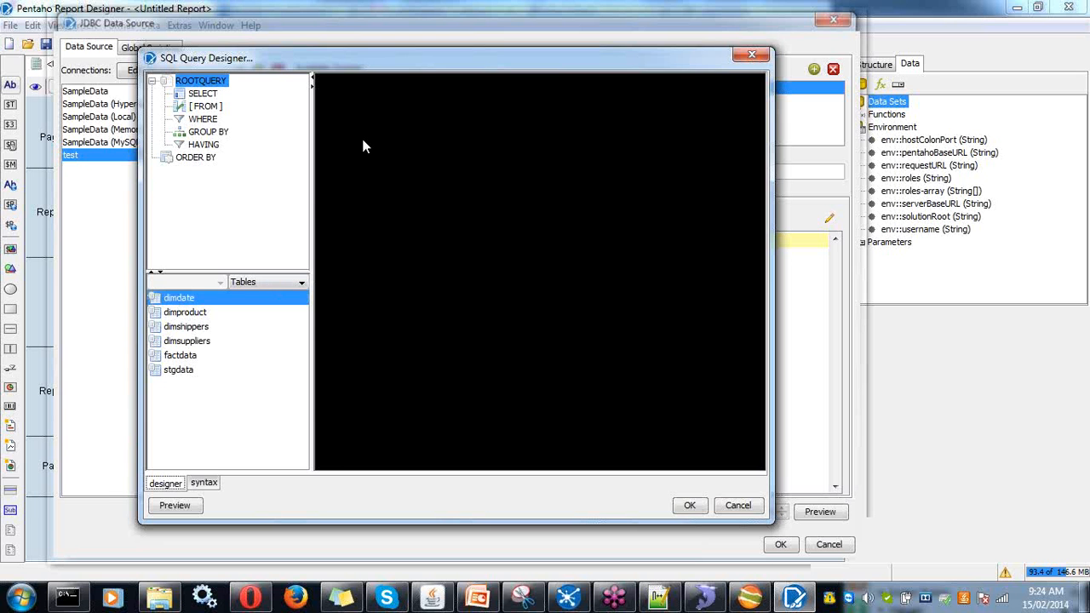
click(358, 111)
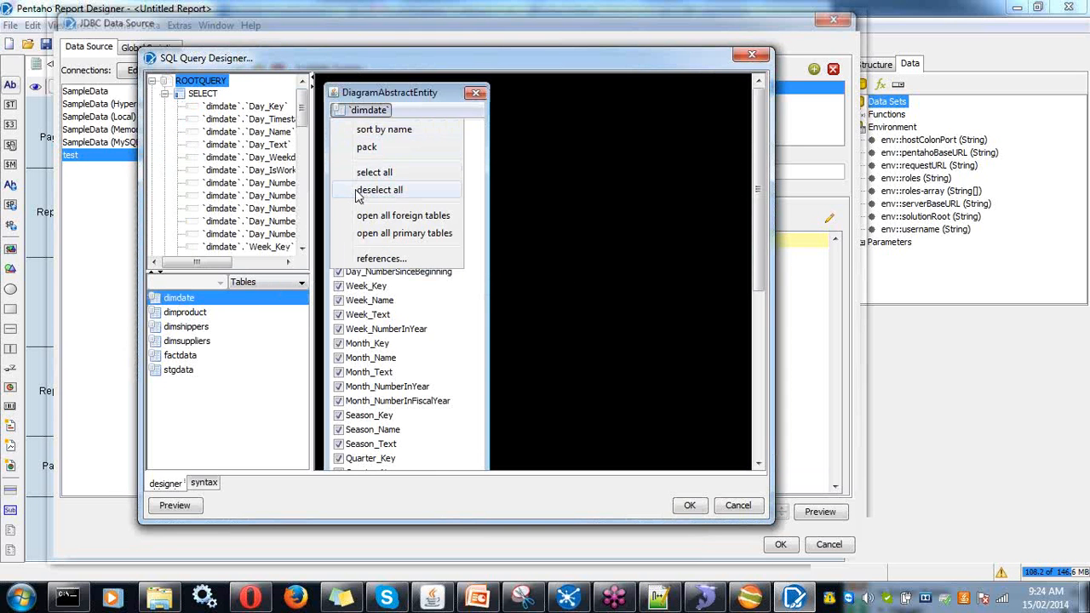
click(374, 190)
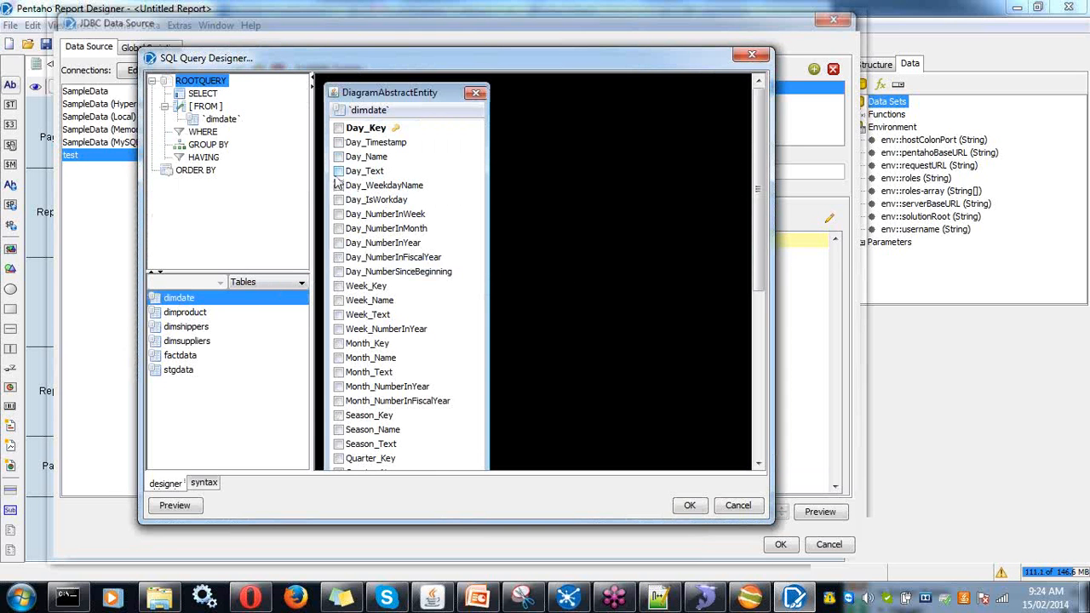
scroll(390, 429, down, 5)
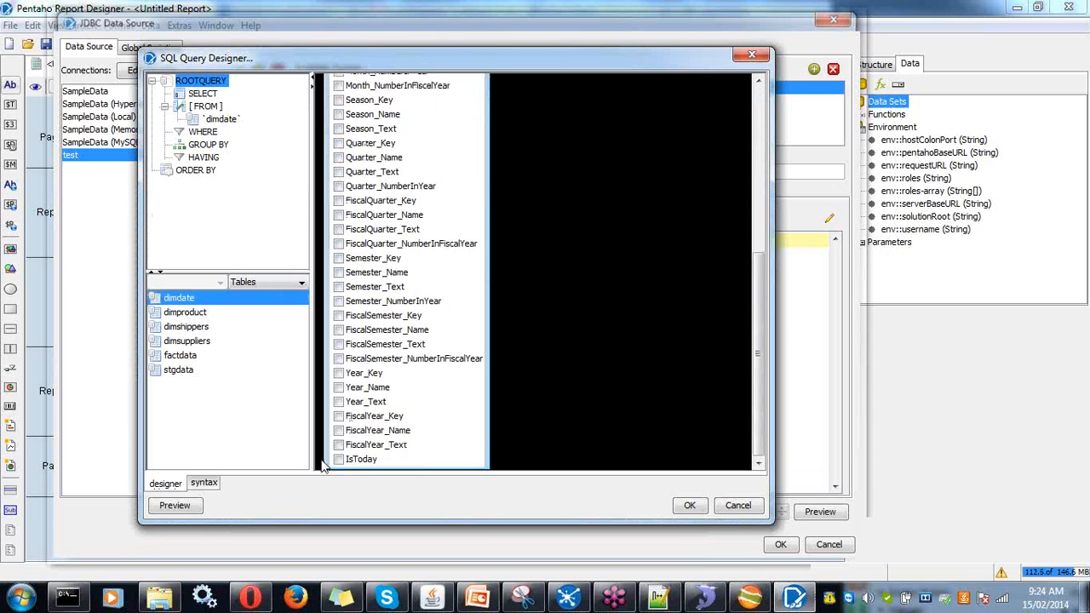
click(338, 401)
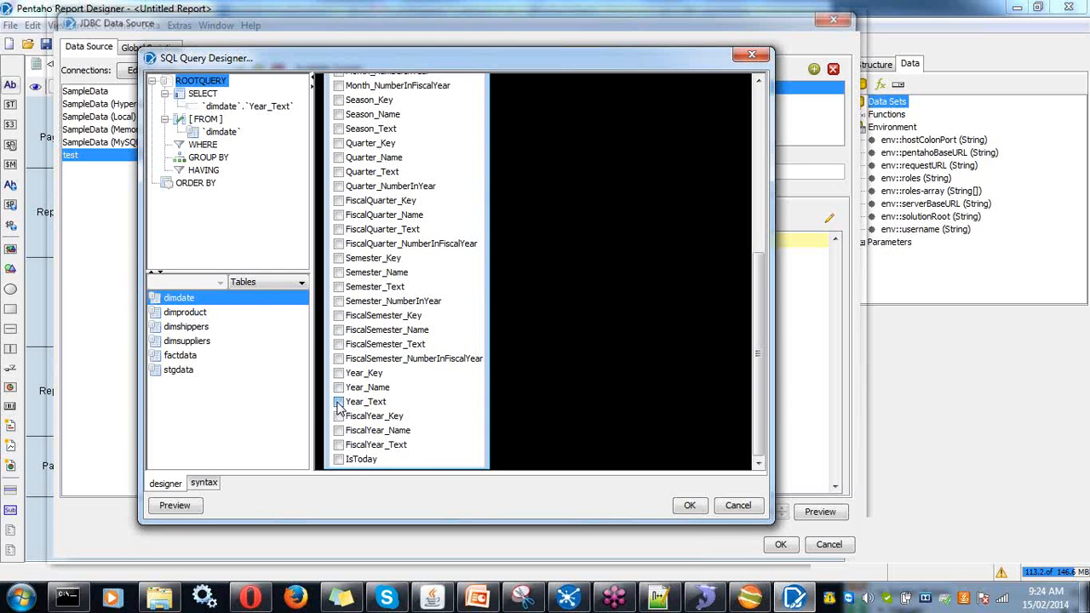
- Add dimproduct with all columns cleared, and clear all dimdate columns as well
drag(197, 314, 558, 115)
drag(775, 146, 1069, 151)
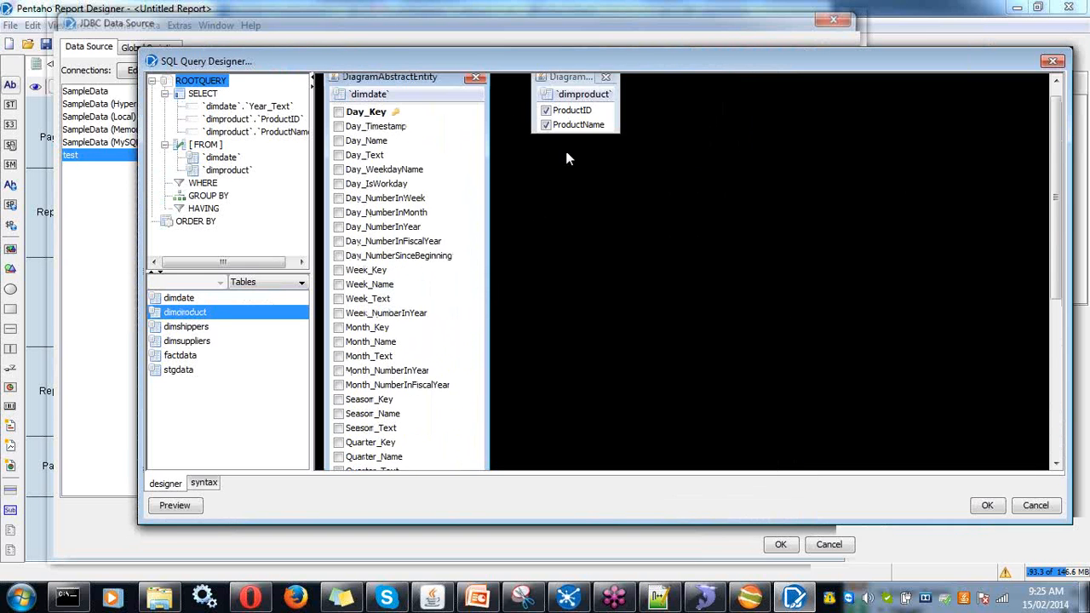
right_click(551, 116)
click(551, 193)
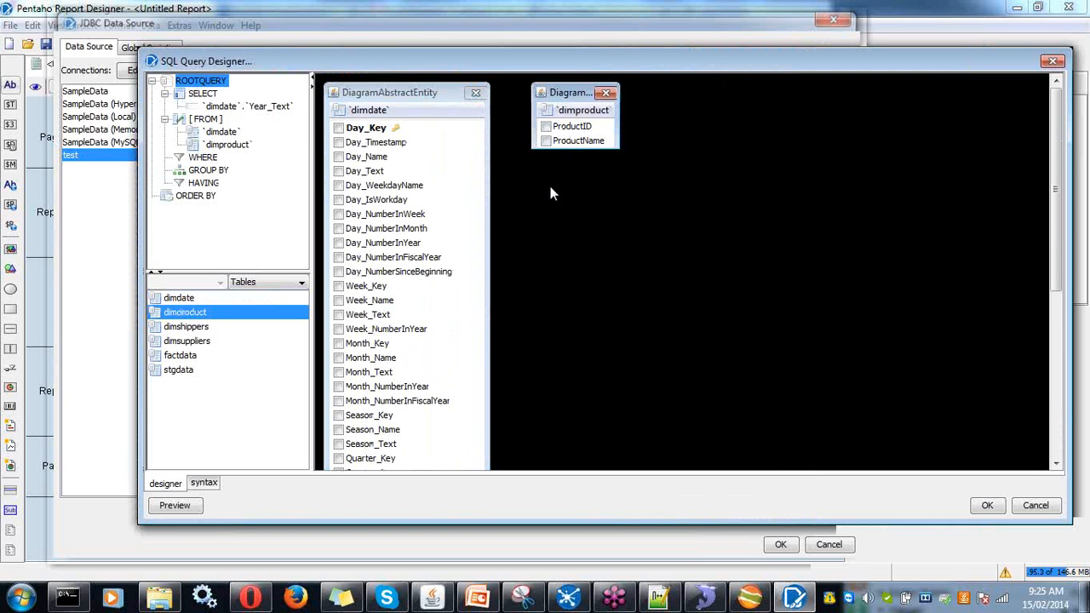
right_click(344, 114)
click(336, 186)
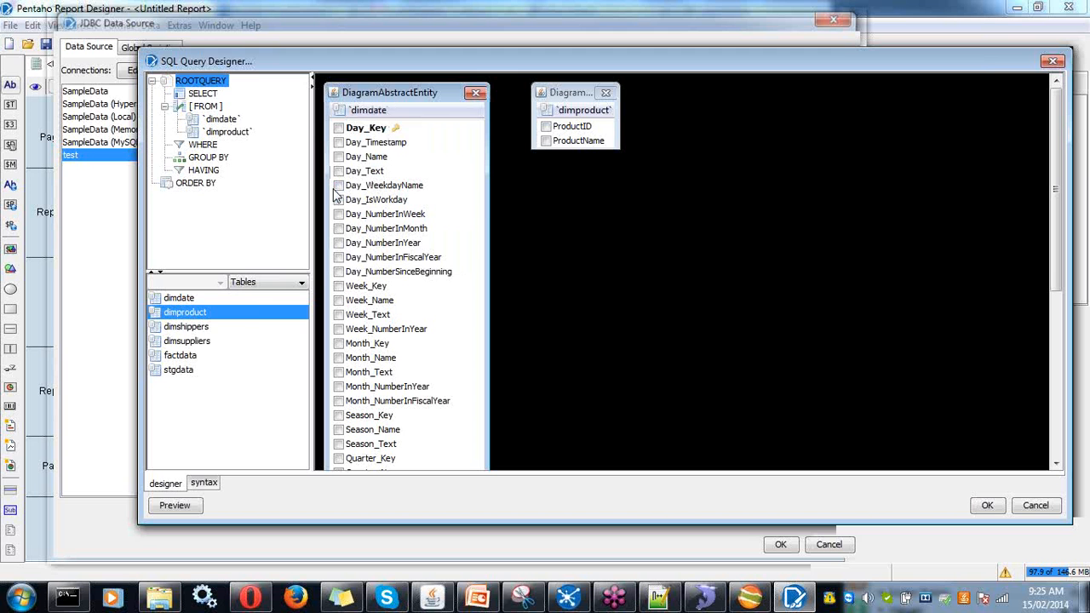
- Add the dimshippers and factdata tables with all their columns deselected
drag(194, 332, 720, 109)
right_click(674, 115)
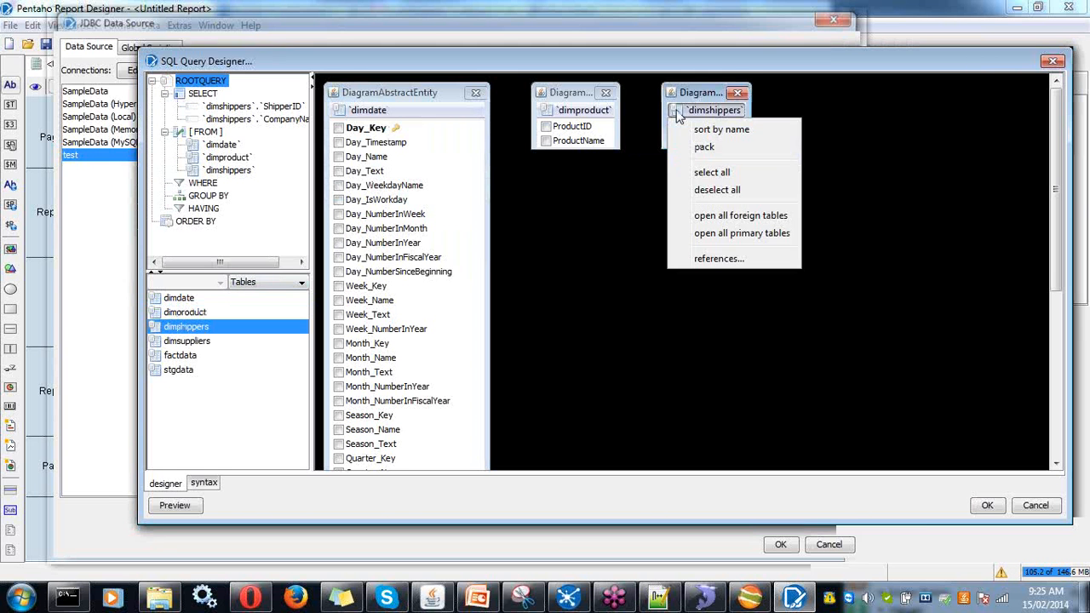
click(687, 198)
drag(178, 358, 661, 243)
drag(698, 97, 907, 99)
right_click(681, 136)
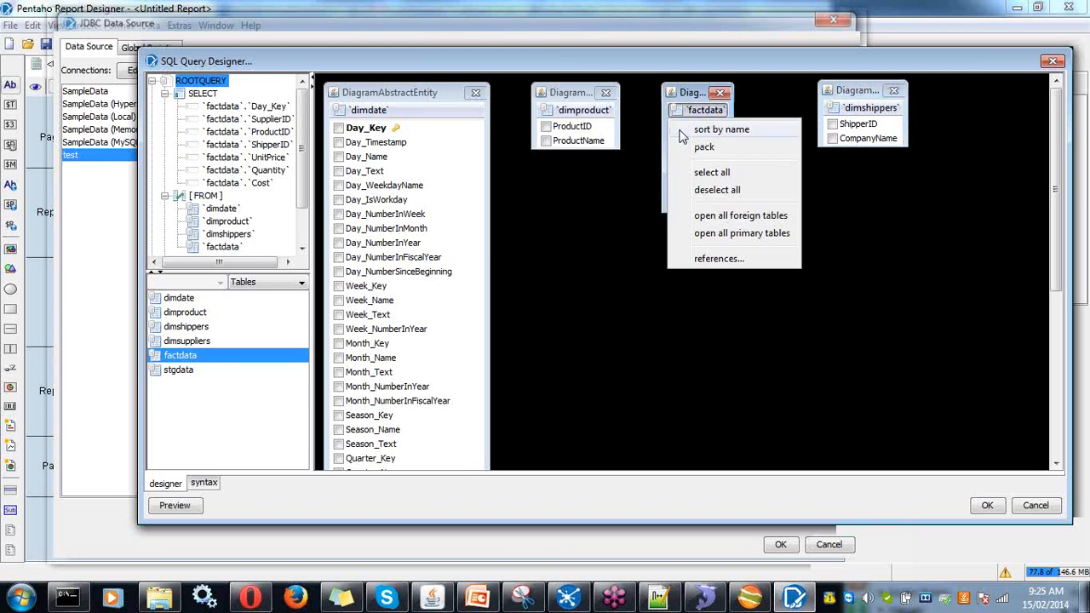
click(706, 190)
- Rearrange the dimproduct, factdata and dimdate boxes so the tables sit apart
click(560, 98)
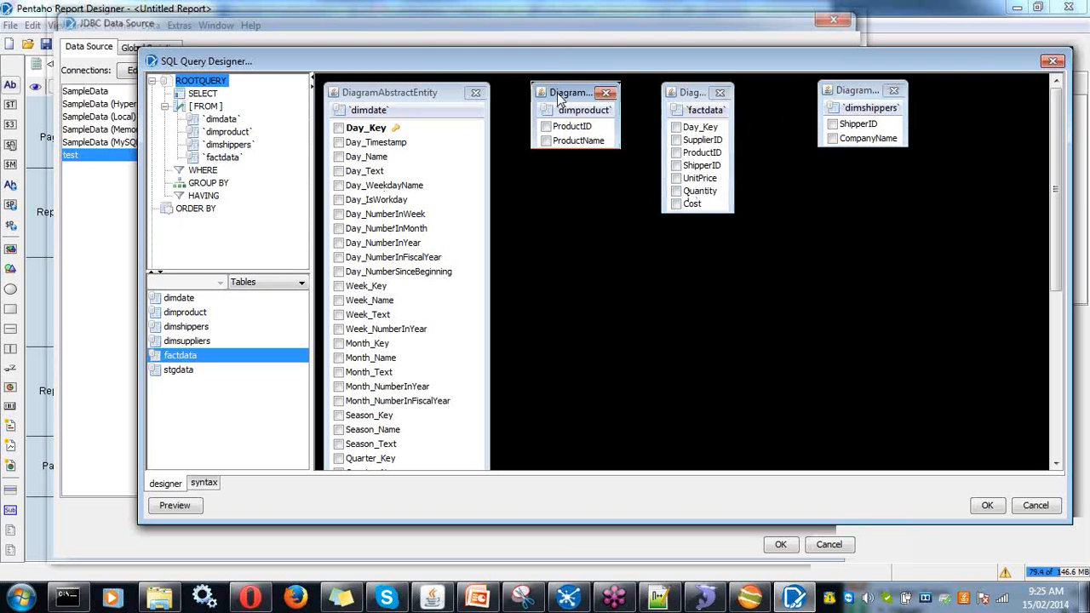
drag(560, 98, 827, 233)
drag(682, 95, 642, 146)
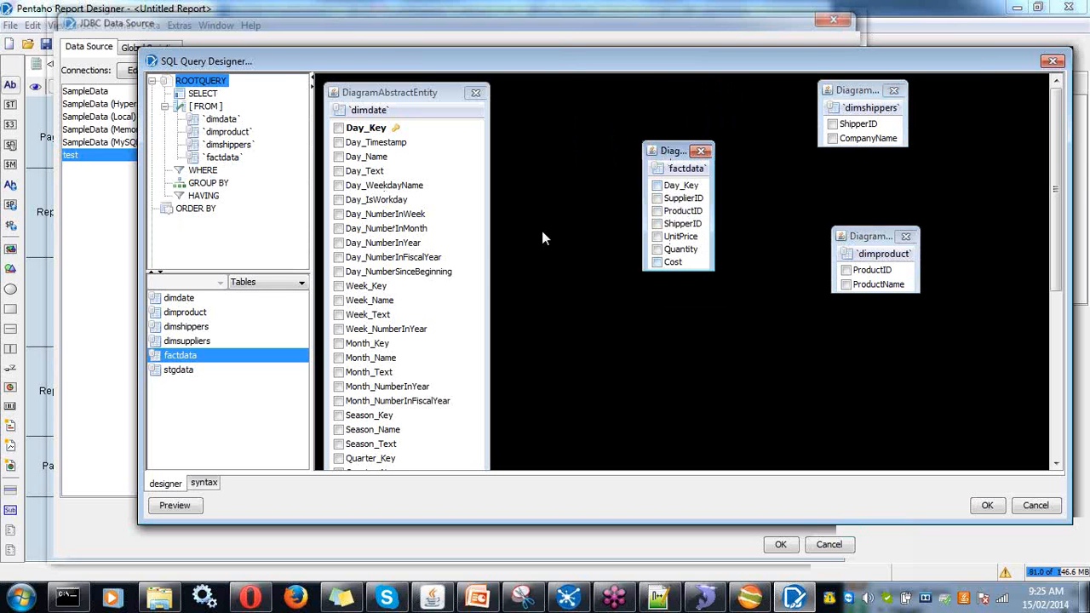
drag(428, 101, 486, 100)
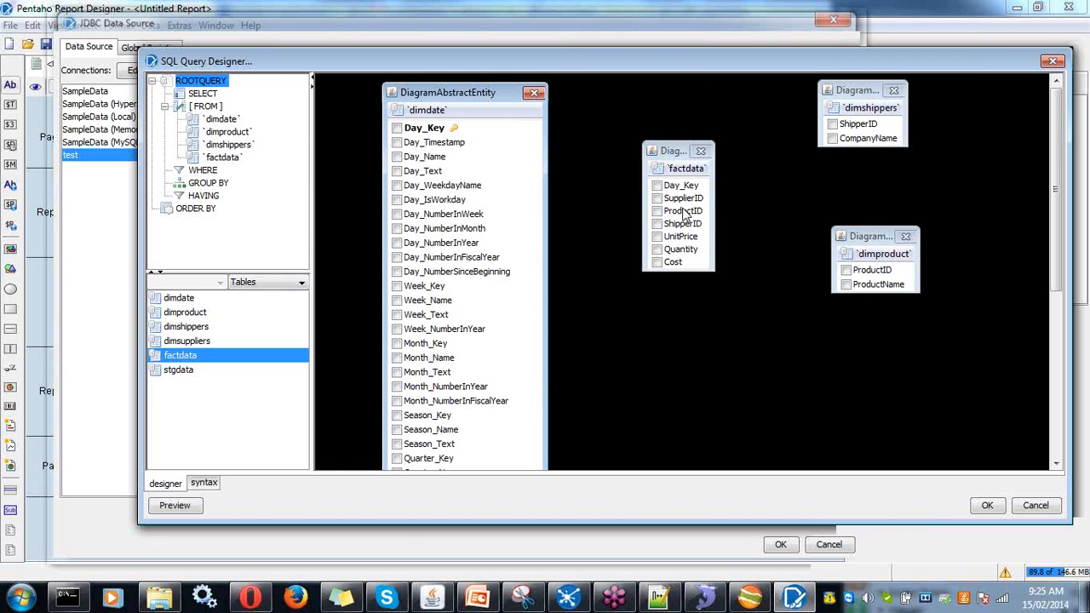
- Join factdata to dimshippers on ShipperID and dimproduct on ProductID, selecting CompanyName and ProductName
drag(683, 224, 851, 127)
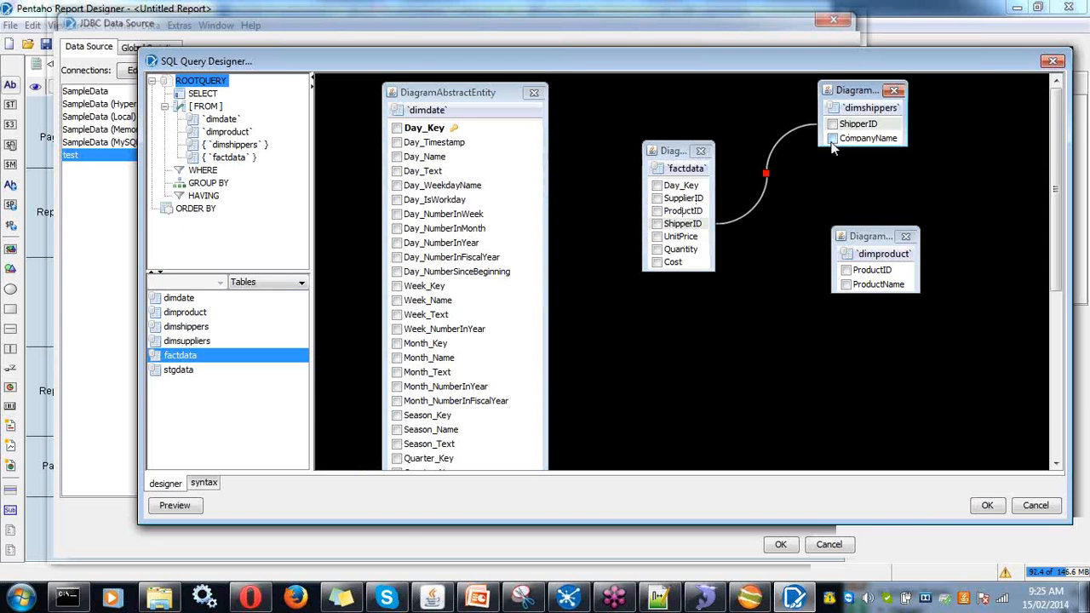
click(832, 138)
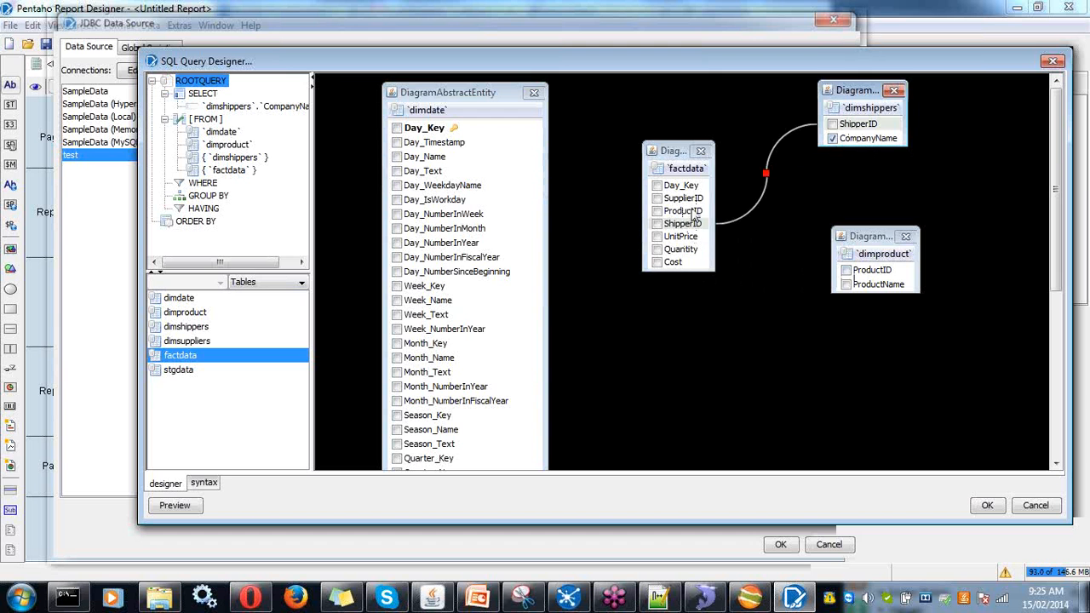
drag(686, 211, 855, 294)
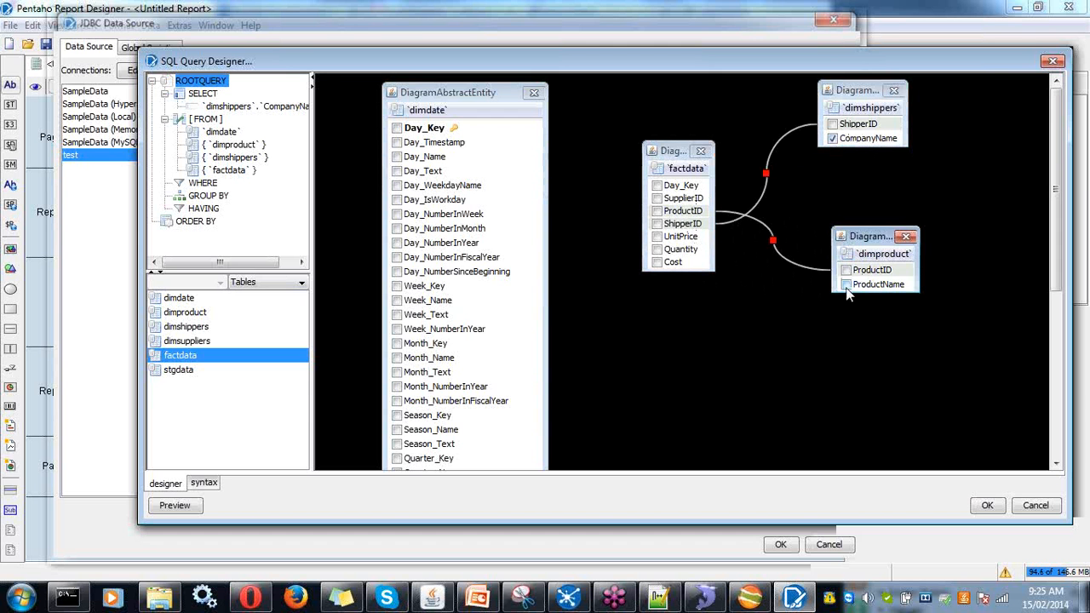
click(845, 284)
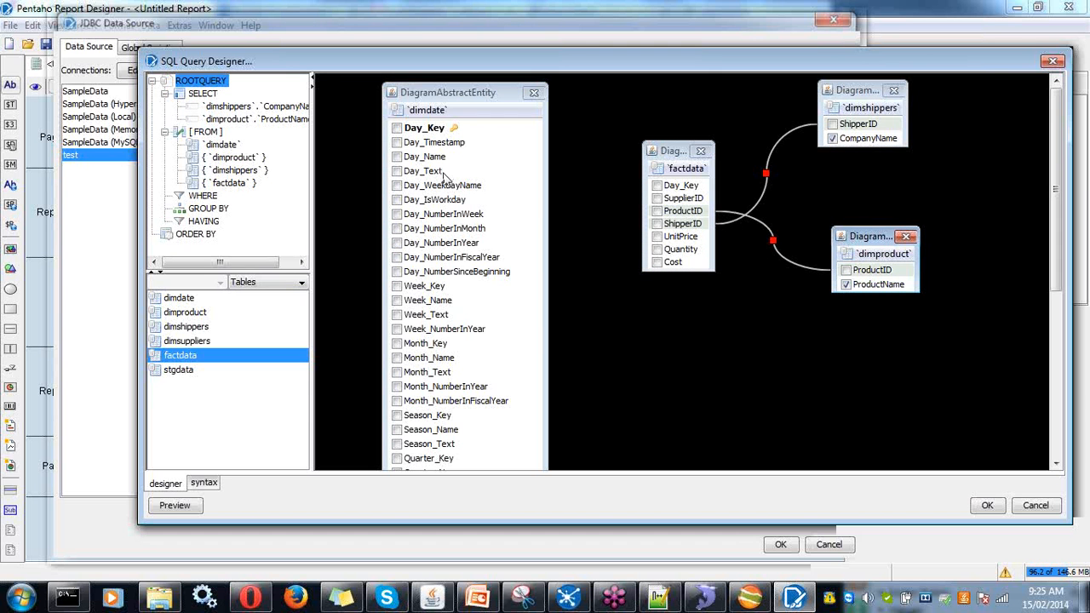
- Join dimdate on Day_Key, select Day_Timestamp, UnitPrice, Quantity and Cost, and confirm the design
drag(436, 130, 663, 189)
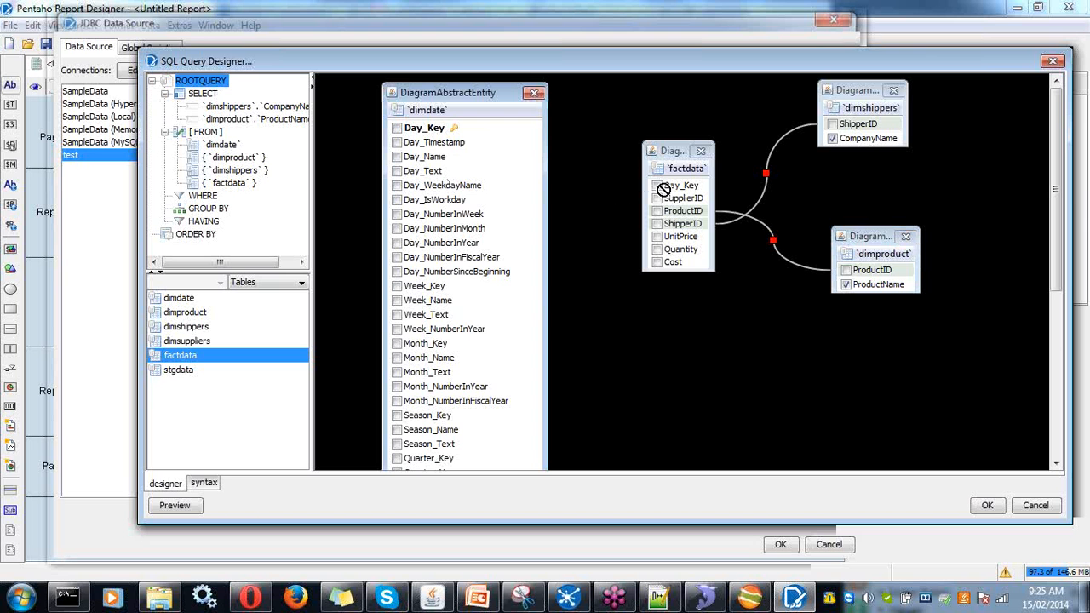
drag(449, 134, 665, 188)
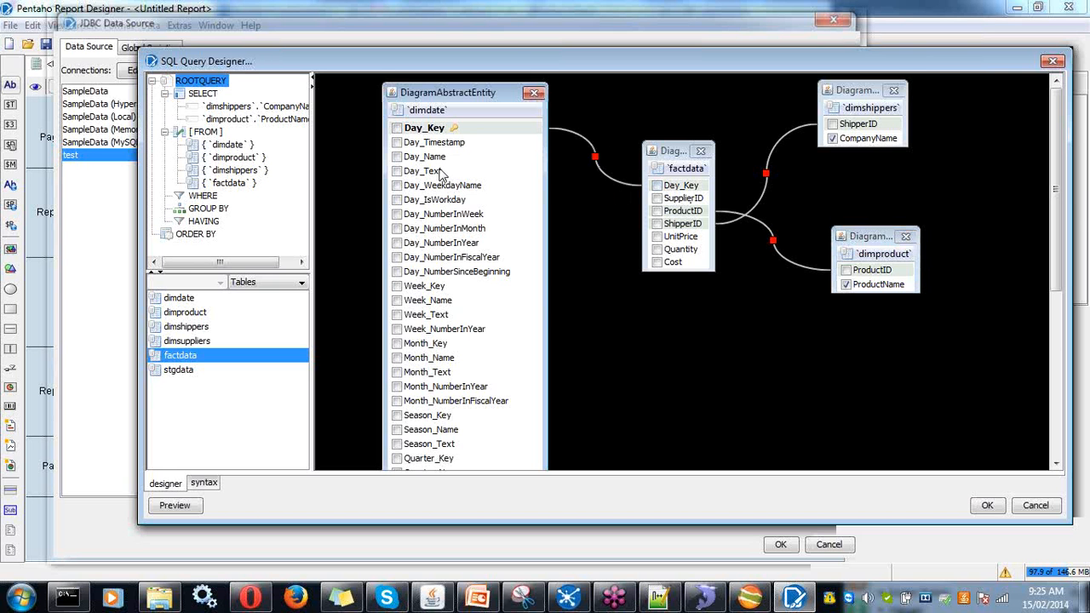
click(397, 143)
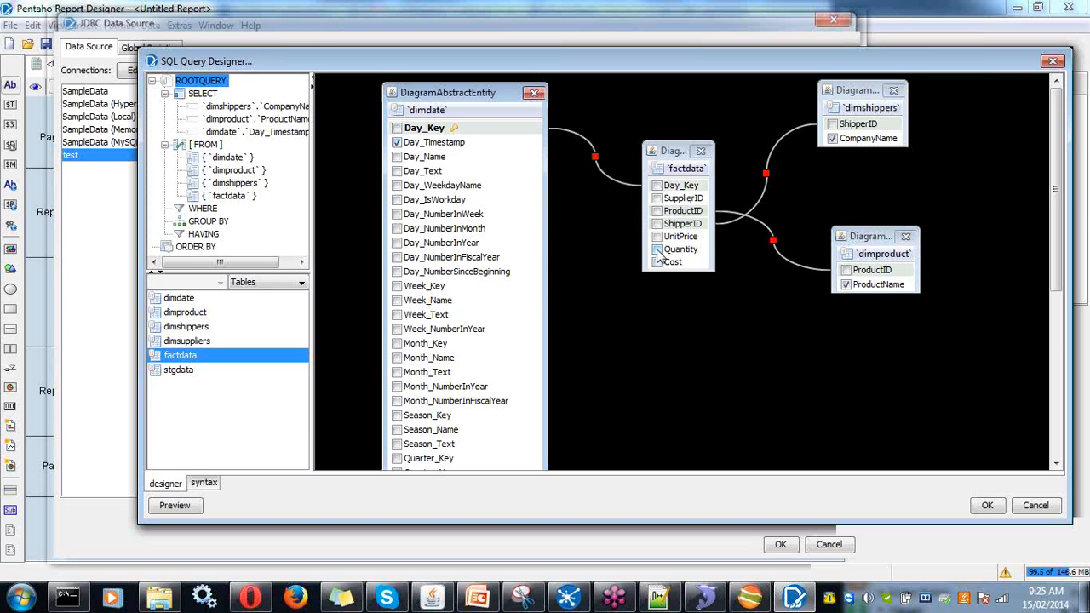
click(657, 238)
click(657, 249)
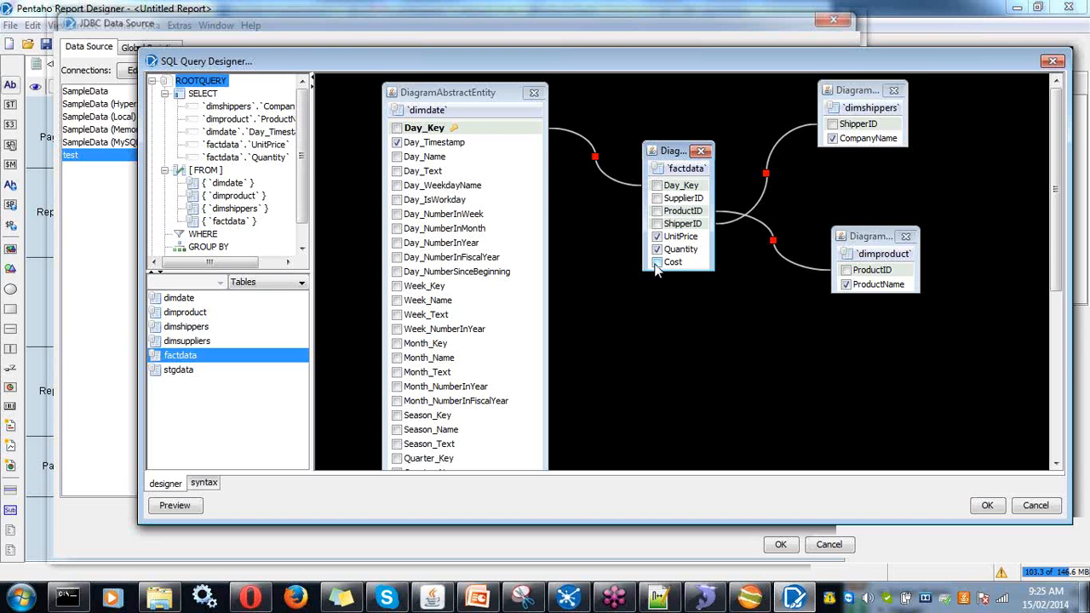
click(655, 263)
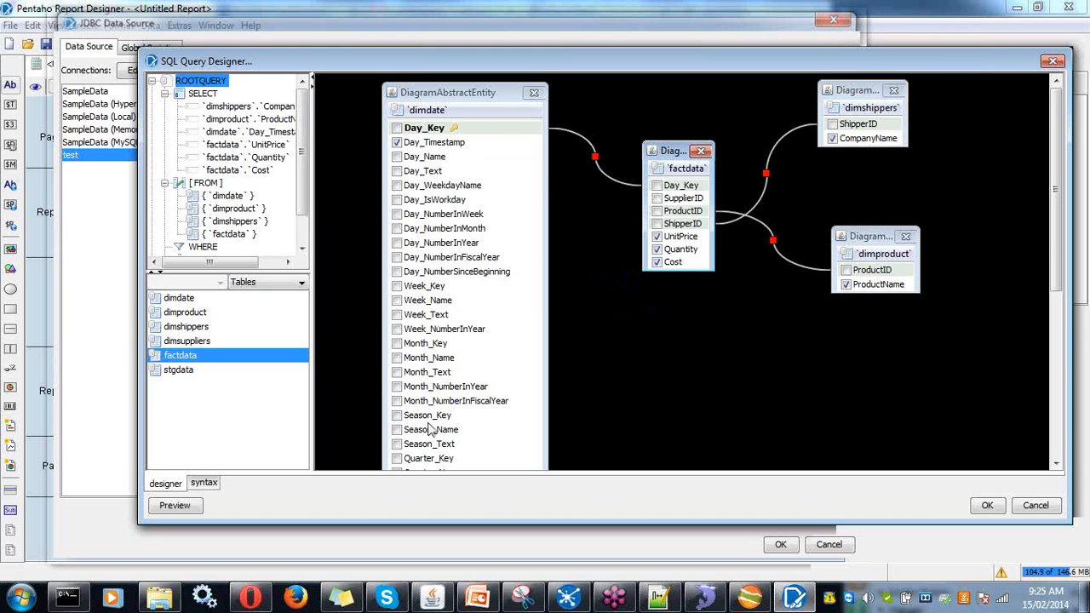
click(988, 505)
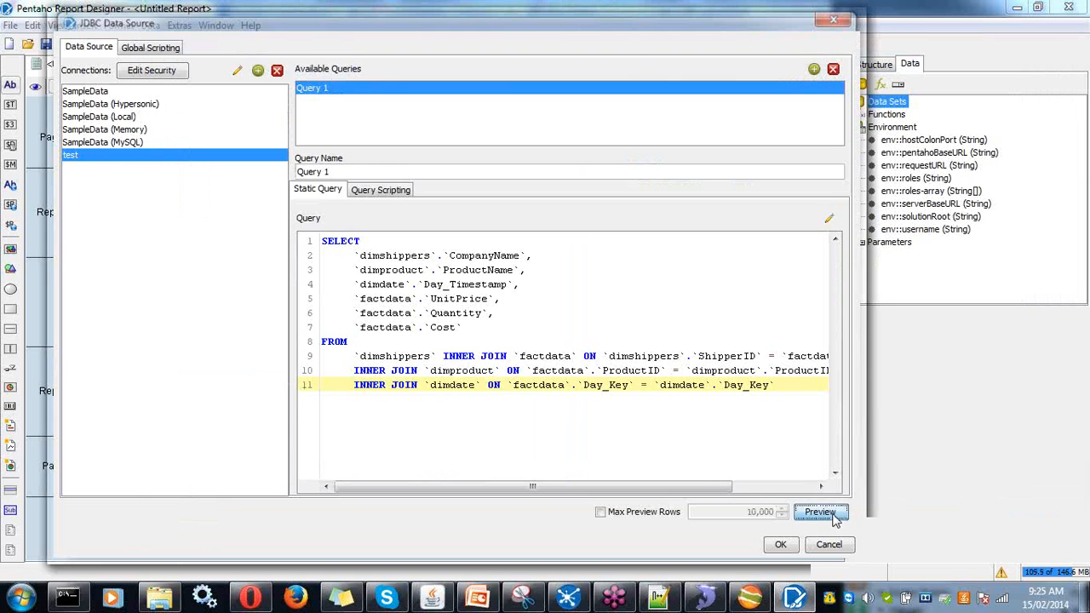
- Preview Query 1's returned rows, then close the preview
click(826, 512)
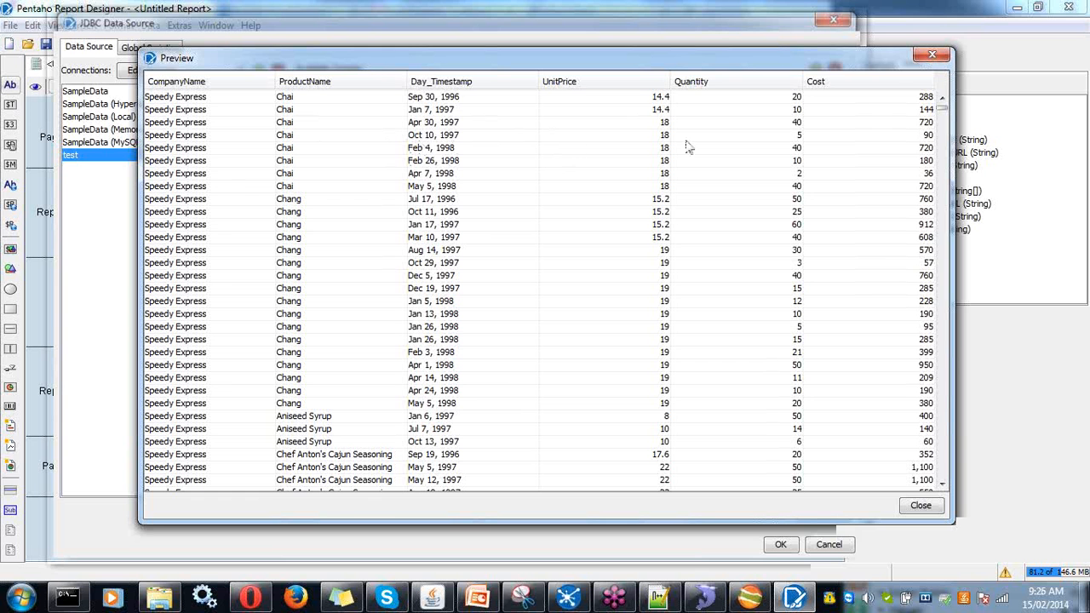
click(926, 508)
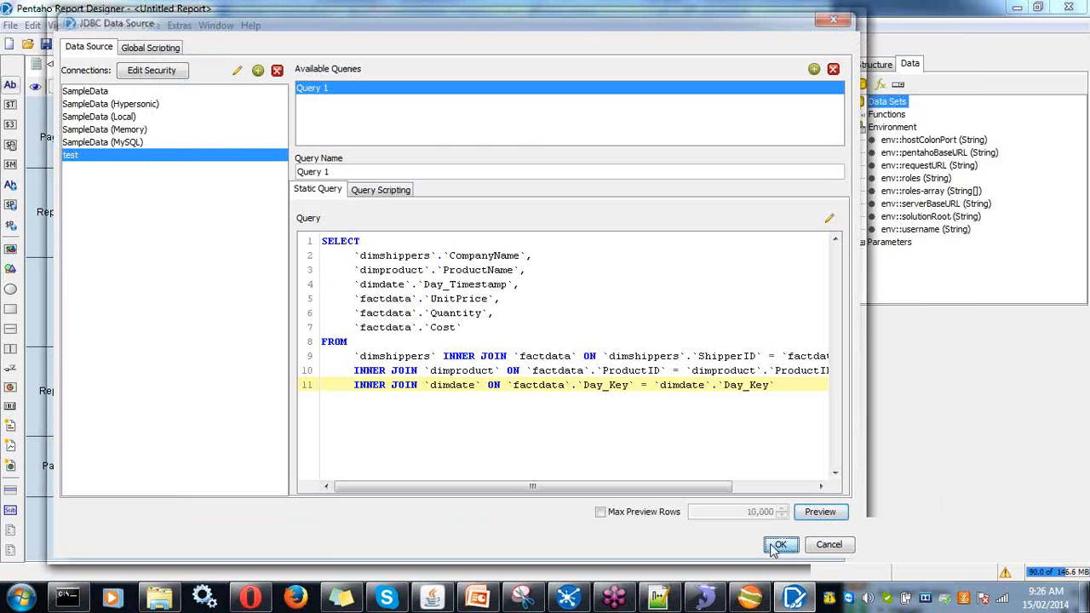
- Finish the JDBC data source, then add a 'Company Name' label at the Report Header's left edge
click(776, 545)
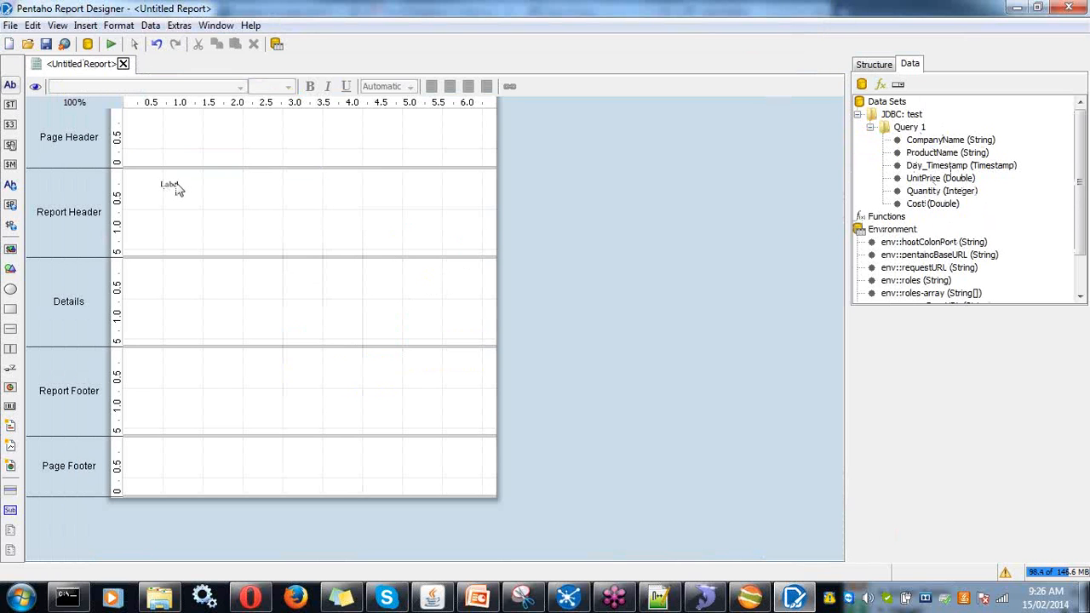
drag(151, 256, 167, 197)
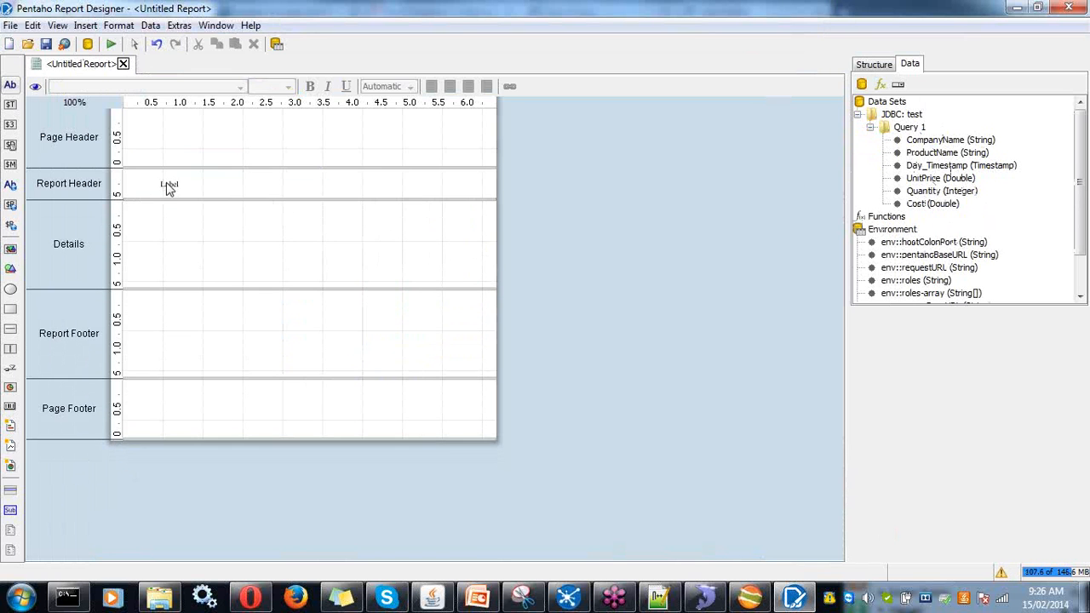
click(166, 191)
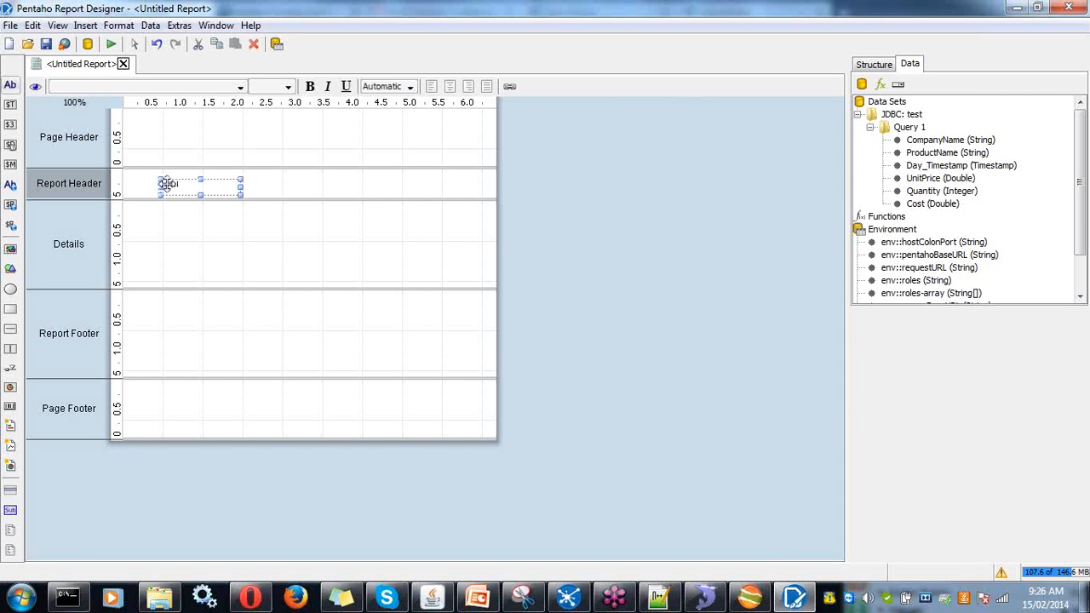
drag(166, 183, 133, 179)
double_click(143, 183)
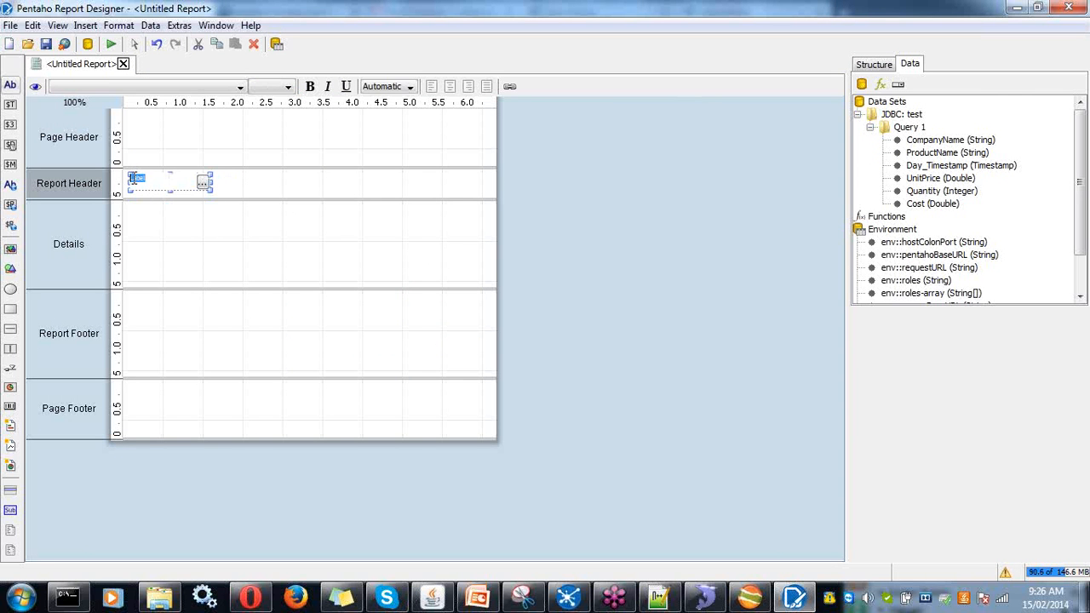
text(company Name)
- Drop a ProductName field into the Report Header, then delete it again
drag(945, 153, 206, 191)
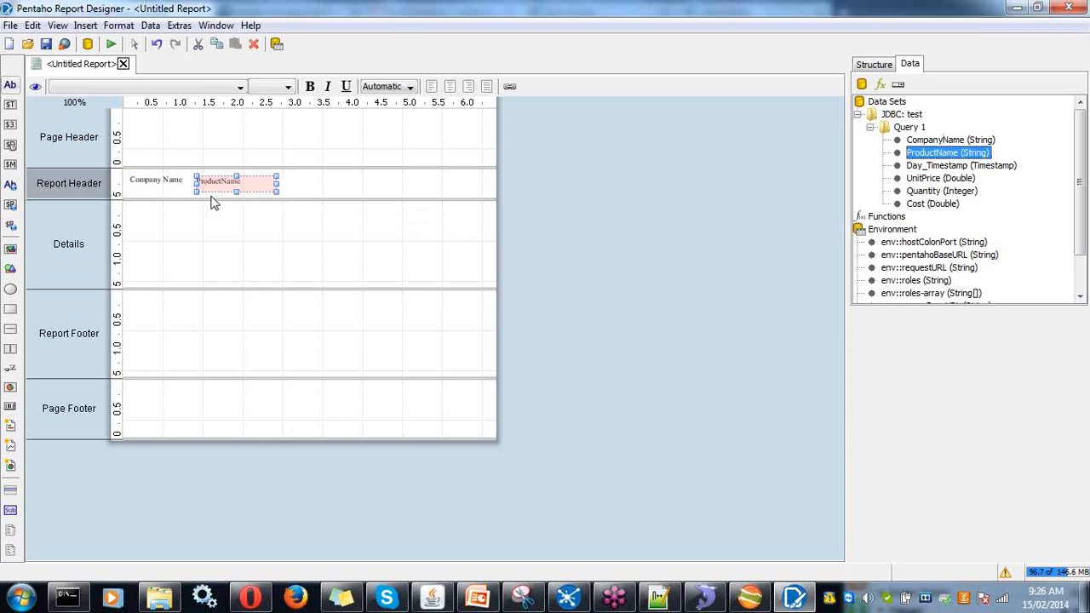
double_click(230, 183)
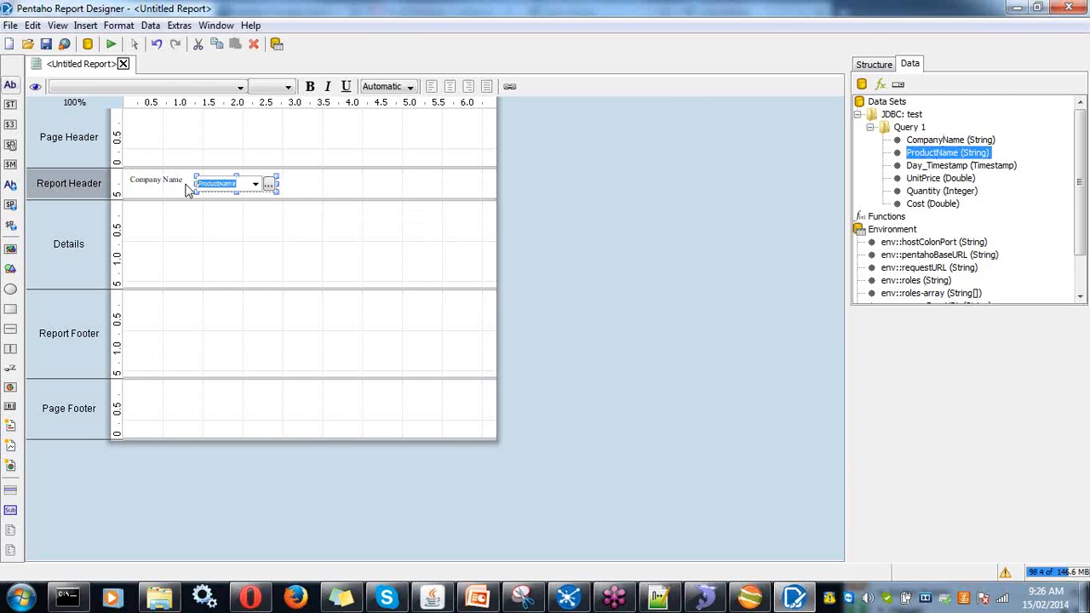
click(268, 235)
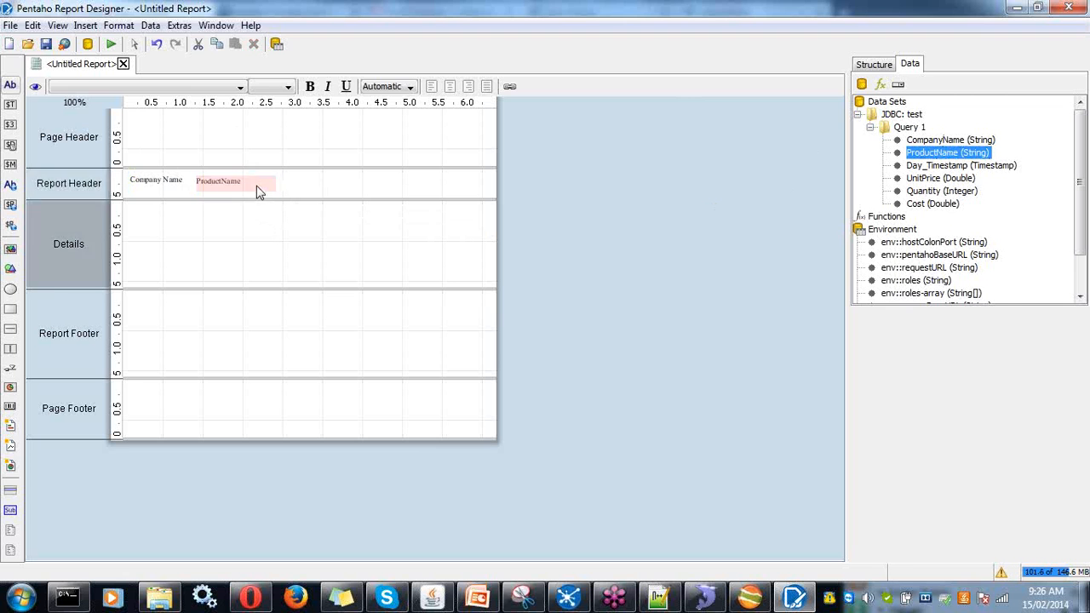
click(256, 184)
key(Delete)
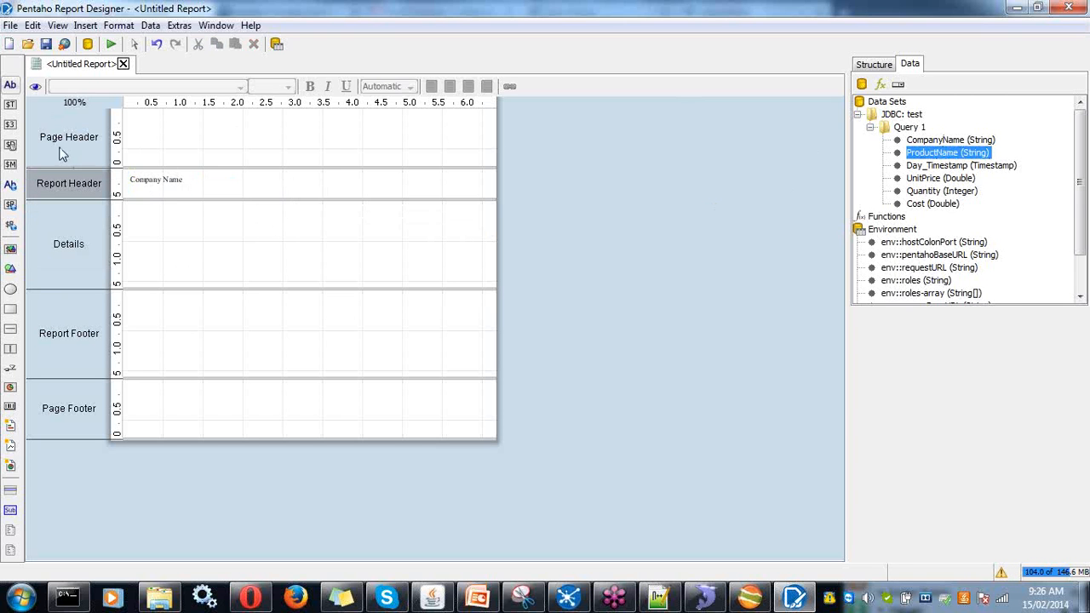
- Duplicate the Company Name heading with copy and paste
click(154, 182)
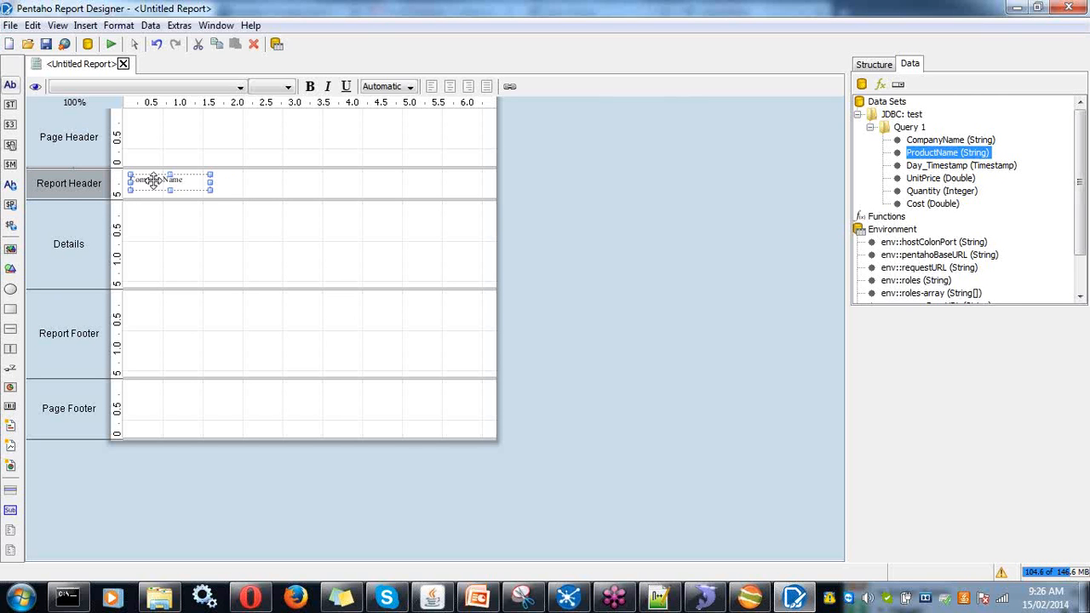
key(ctrl+c)
key(ctrl+v)
- Move the duplicate heading right of Company Name and rename it 'Product Name'
drag(157, 184, 206, 180)
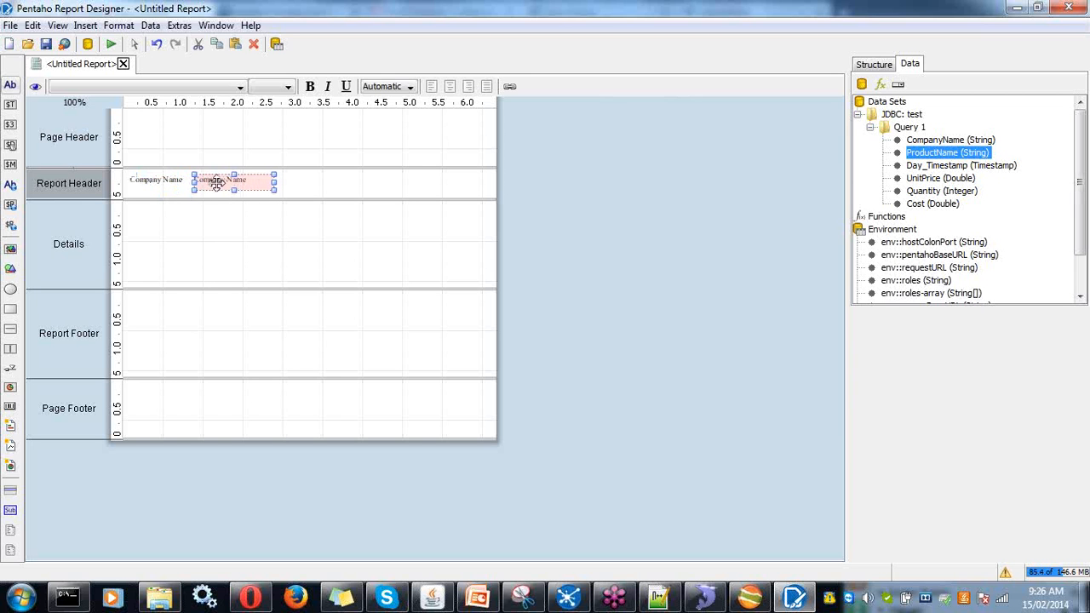
click(168, 183)
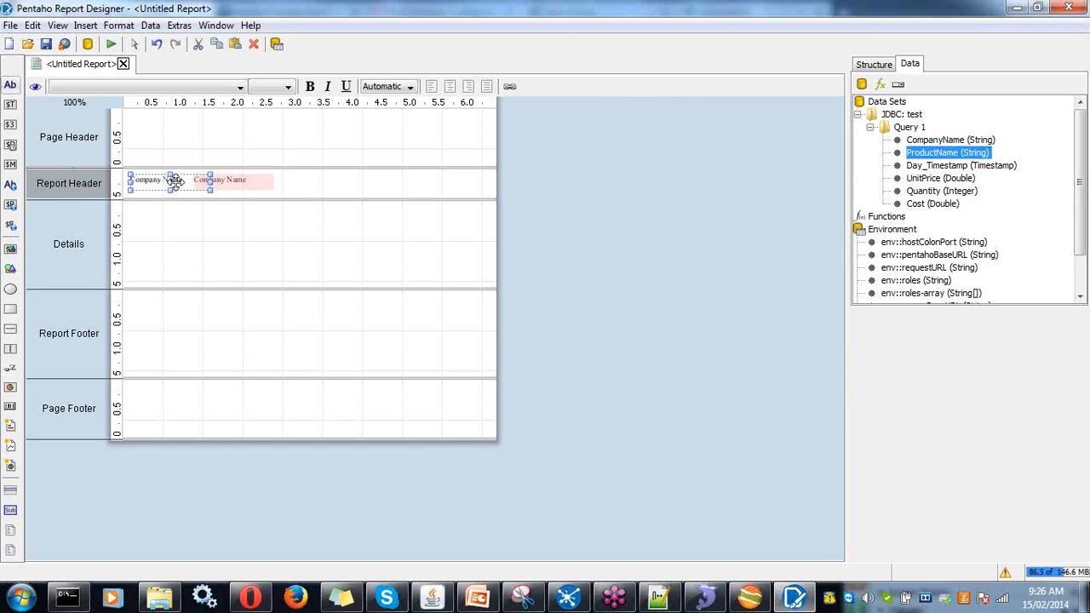
click(225, 180)
click(172, 179)
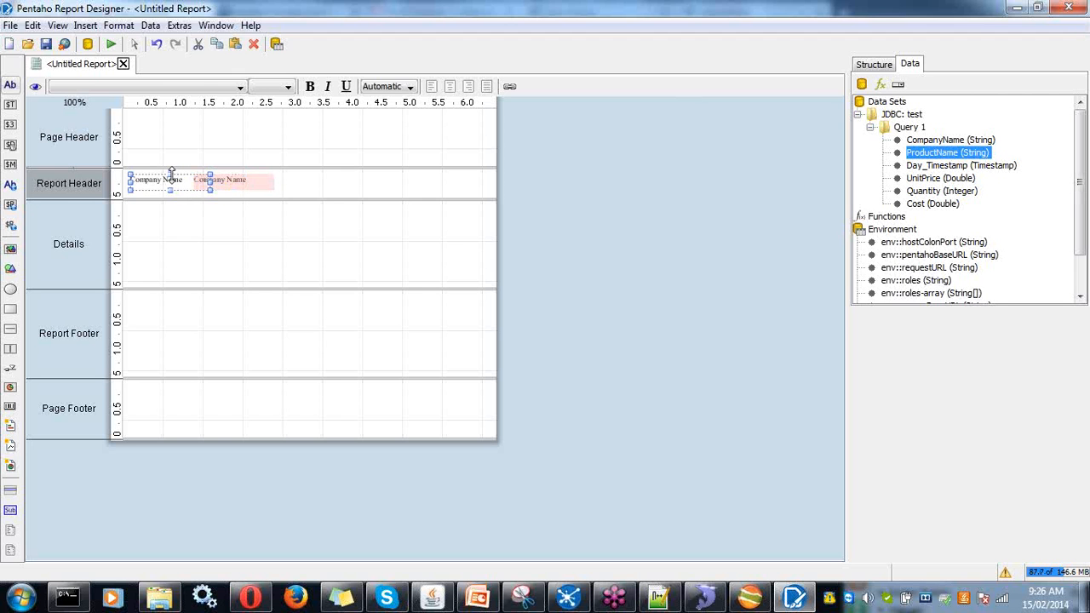
click(225, 180)
drag(226, 179, 241, 180)
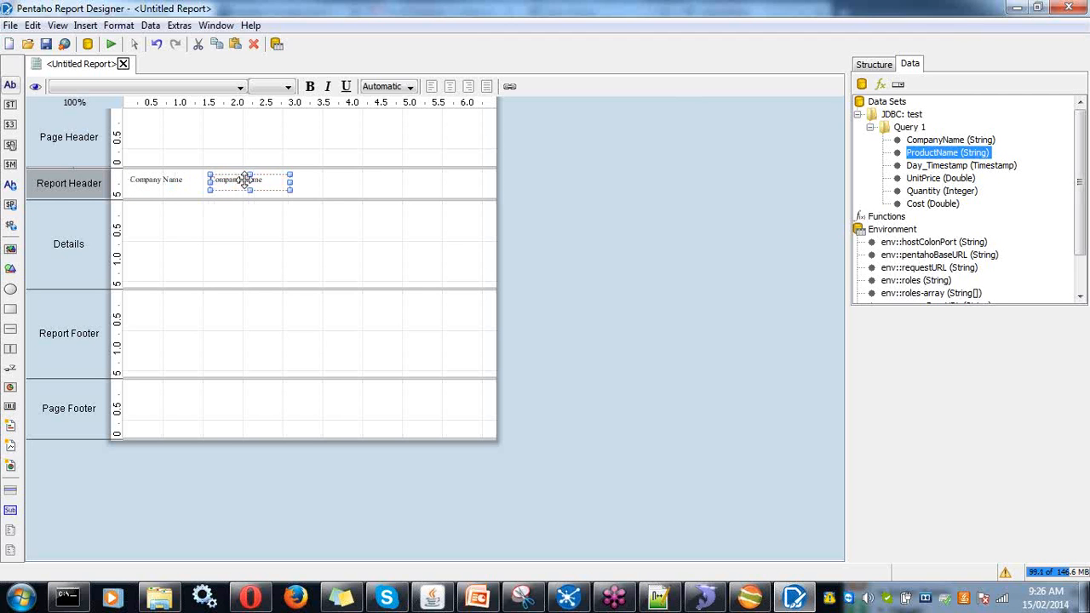
double_click(256, 179)
drag(258, 179, 195, 179)
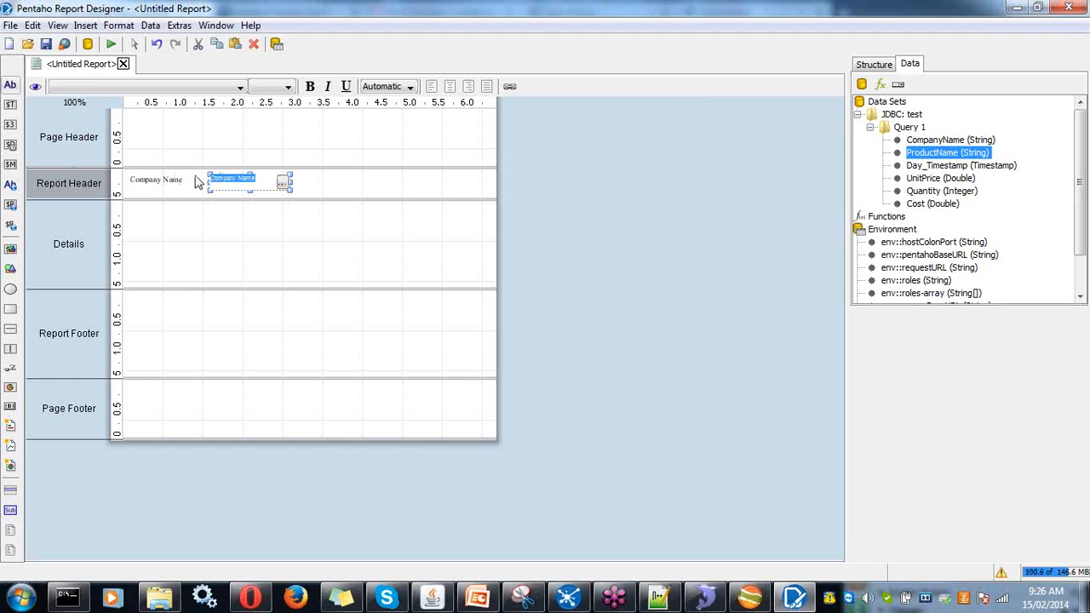
key(BackSpace)
text(Product Nam)
click(323, 188)
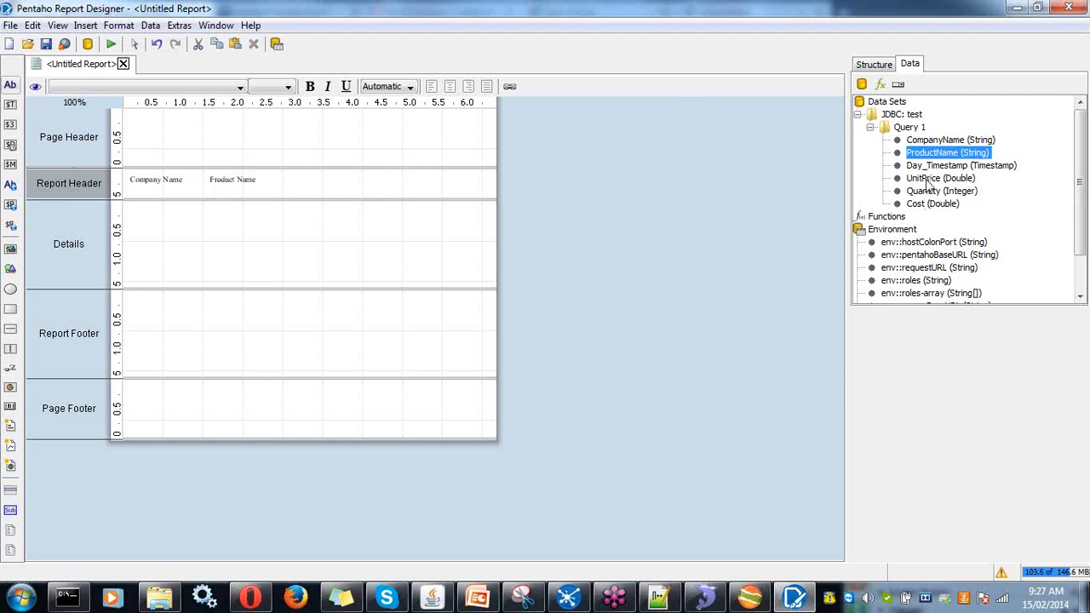
- Remove a stray Day_Timestamp field and place heading copies in the third and fourth columns
drag(930, 165, 294, 189)
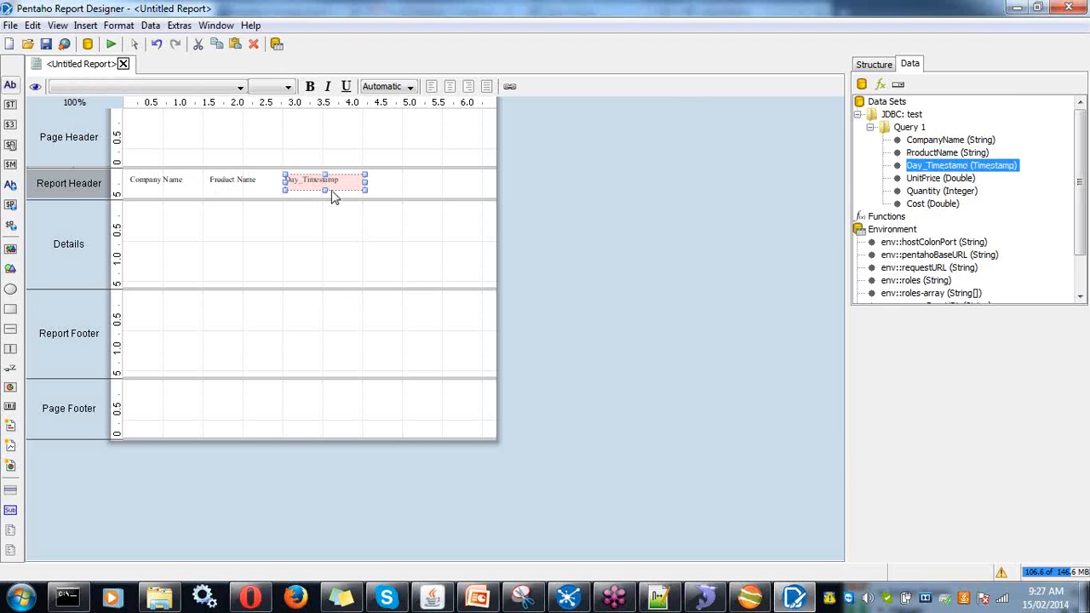
key(Delete)
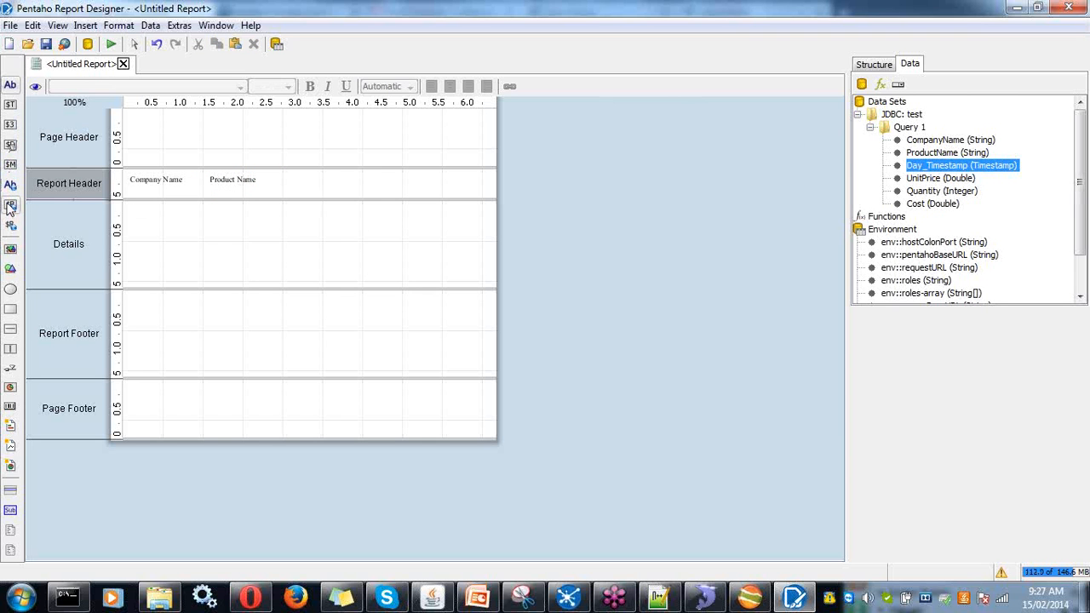
click(224, 178)
drag(224, 176, 338, 182)
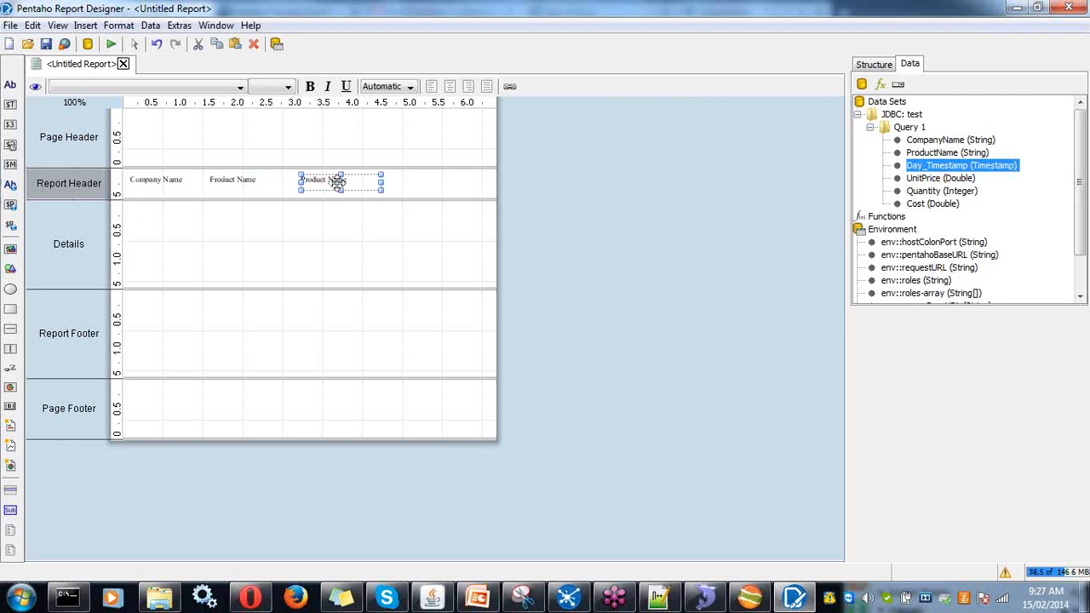
key(ctrl+v)
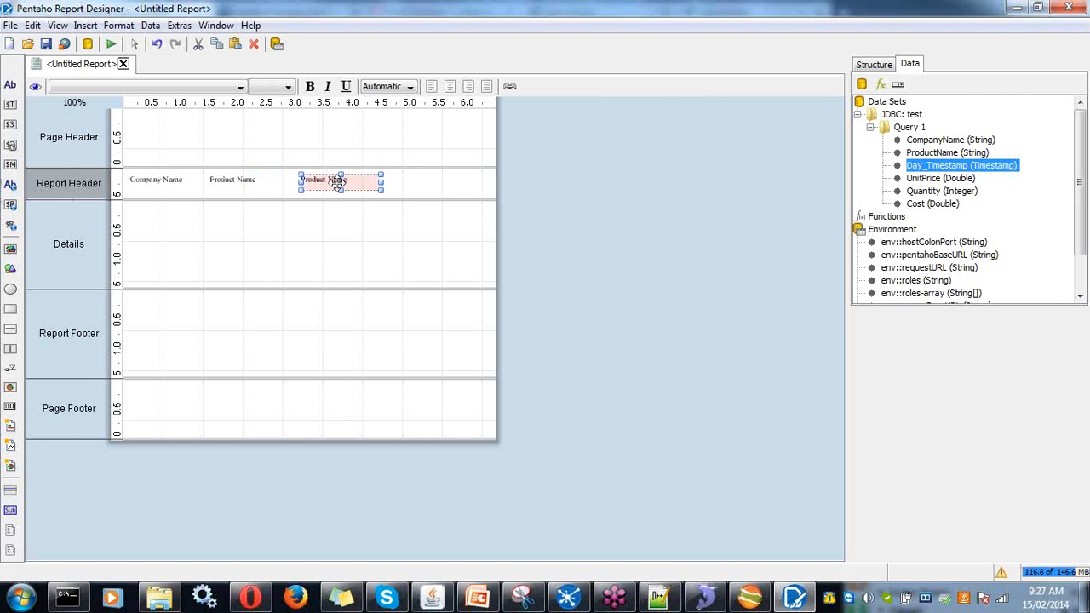
drag(338, 180, 435, 179)
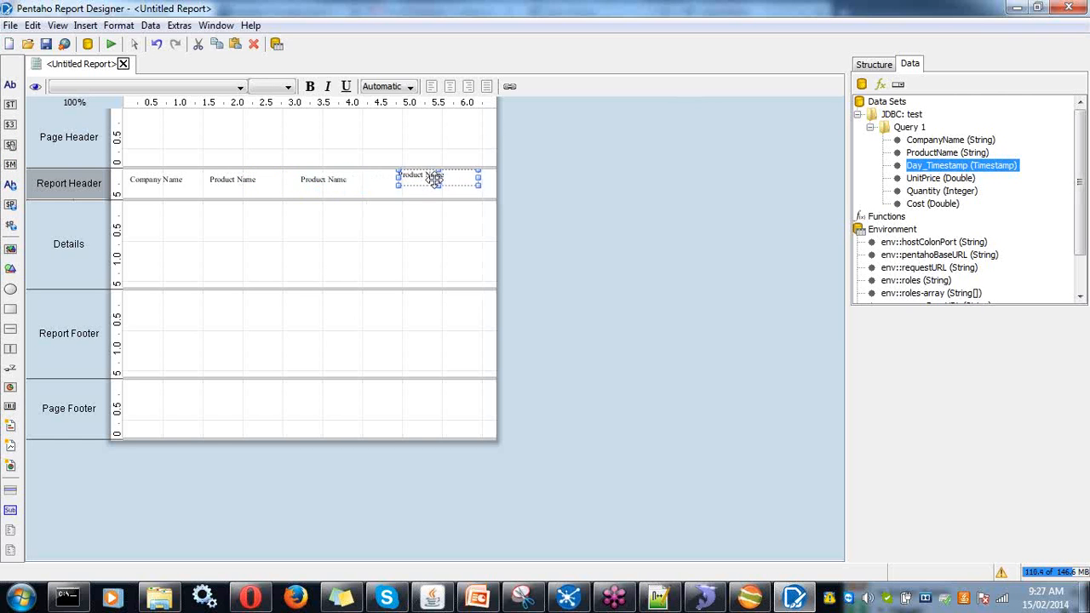
- Rename the third and fourth headings to 'Date' and 'Cost'
click(338, 189)
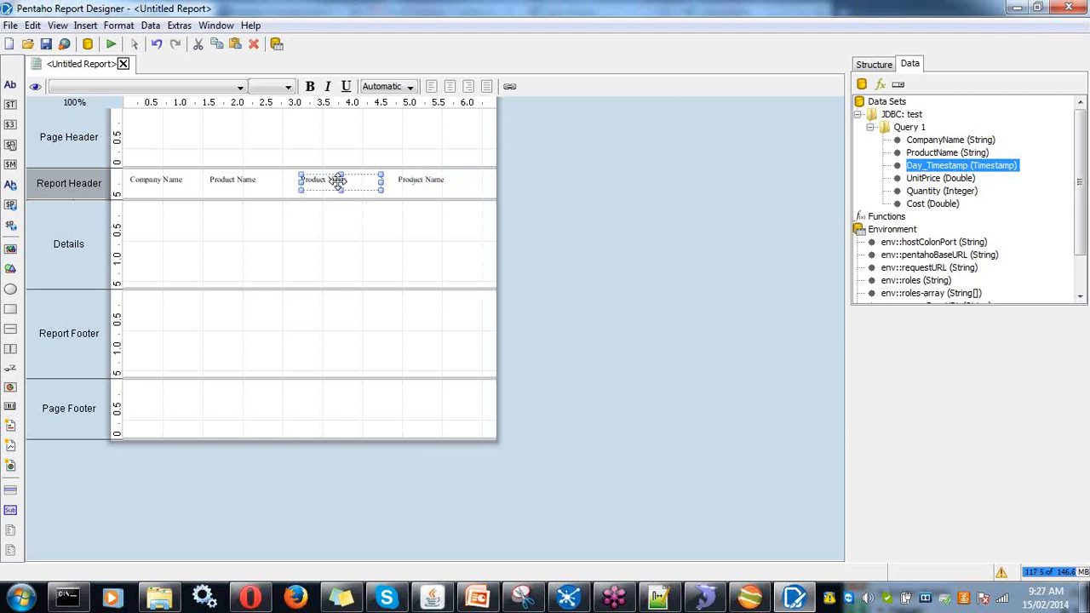
double_click(352, 181)
drag(352, 181, 302, 174)
text(Date)
click(426, 184)
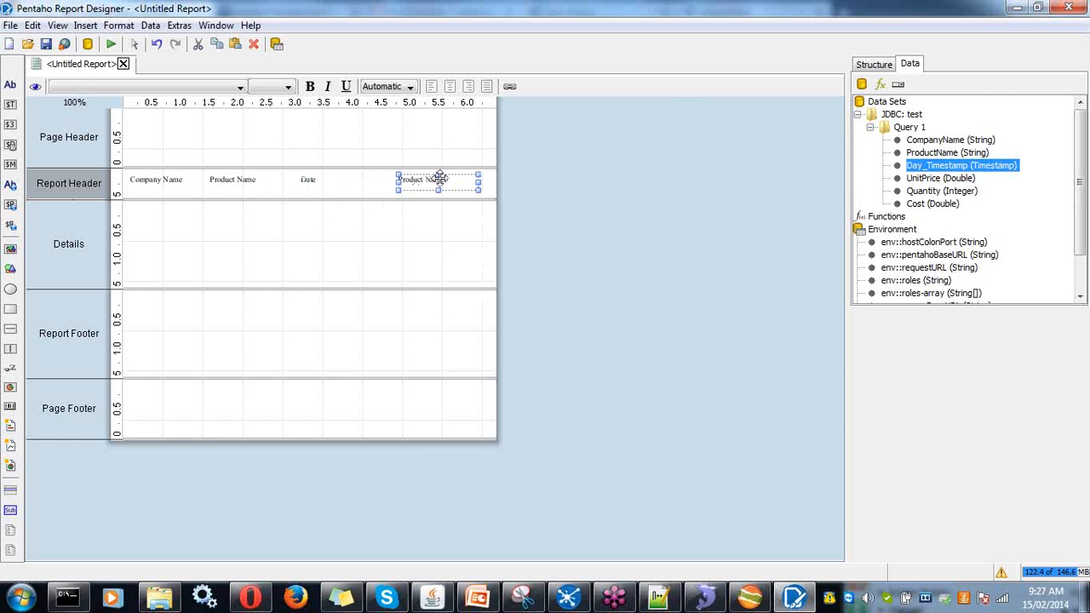
double_click(438, 179)
drag(407, 179, 393, 182)
text(Cost)
click(359, 214)
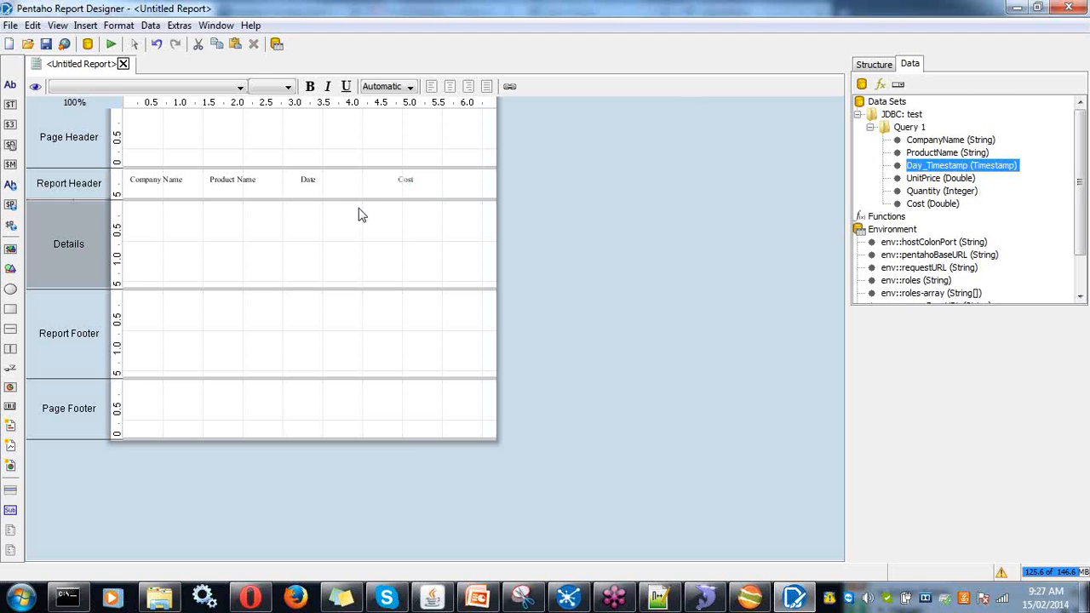
- Add a full-width, centre-aligned Page Header label with the text 'My Report'
click(11, 86)
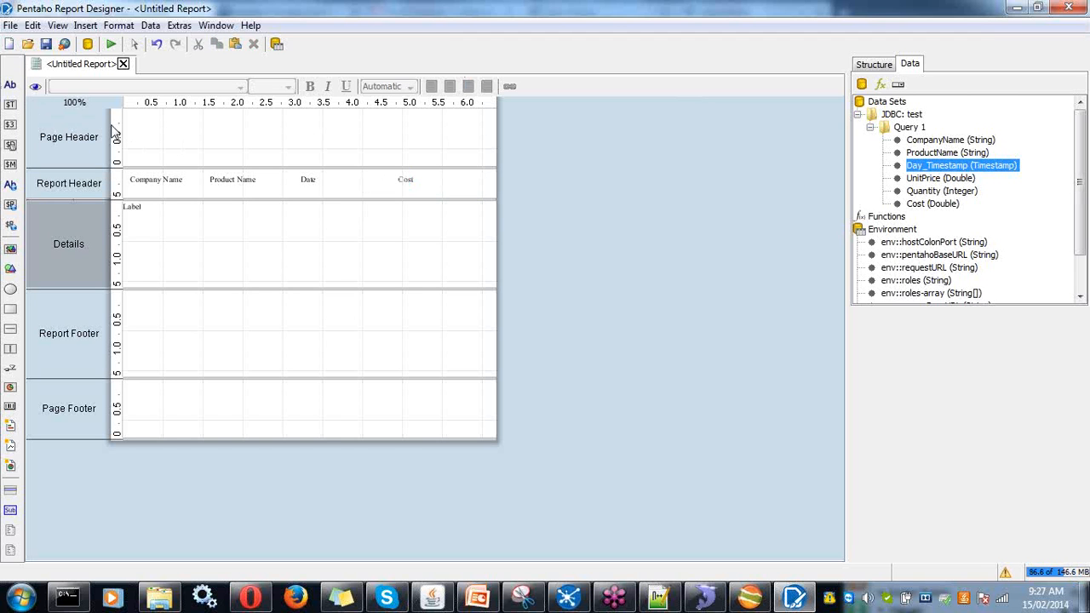
drag(15, 93, 152, 119)
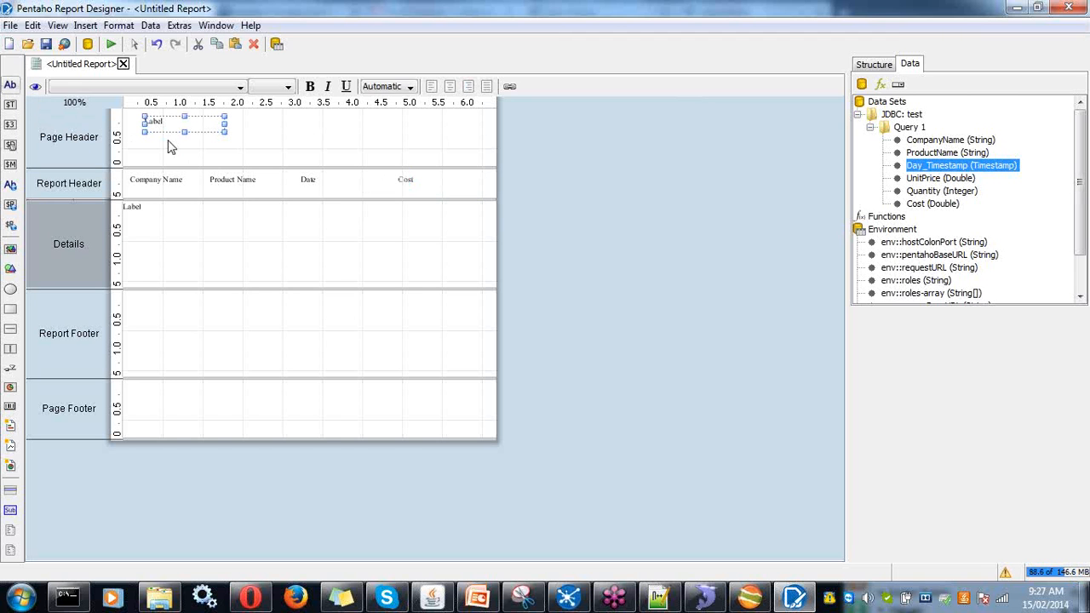
drag(223, 124, 485, 123)
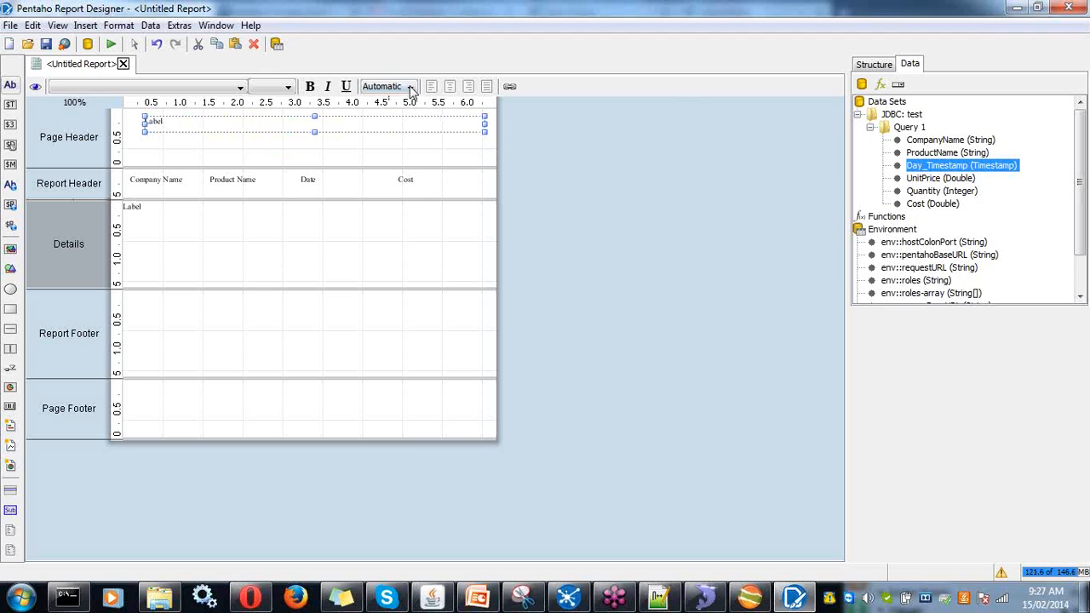
click(450, 88)
double_click(327, 121)
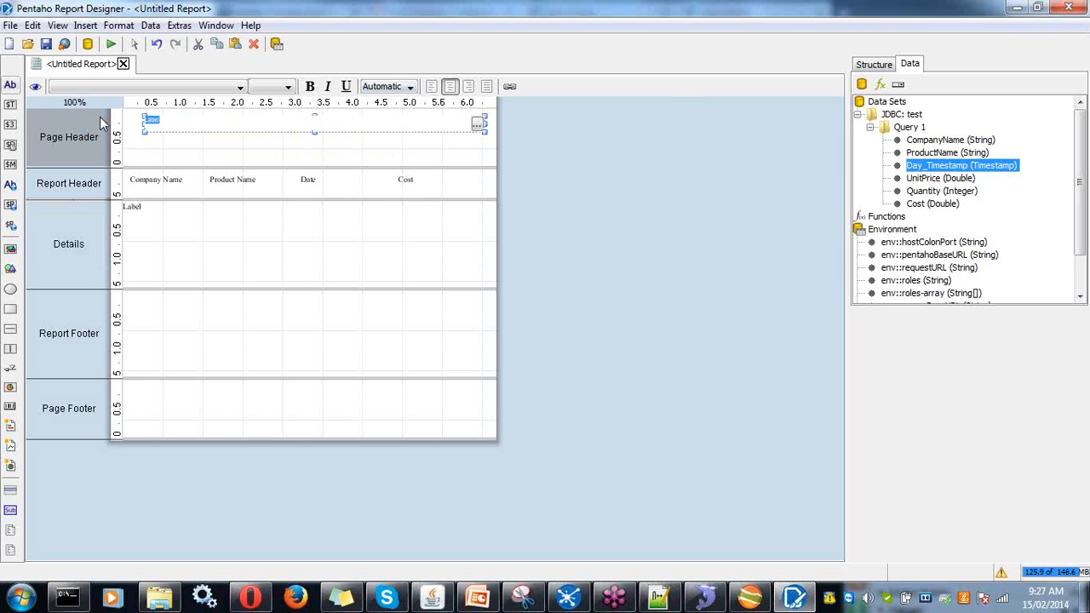
text(My Report)
- Format the 'My Report' title as Arial, size 20, bold, and nudge it slightly left
key(Return)
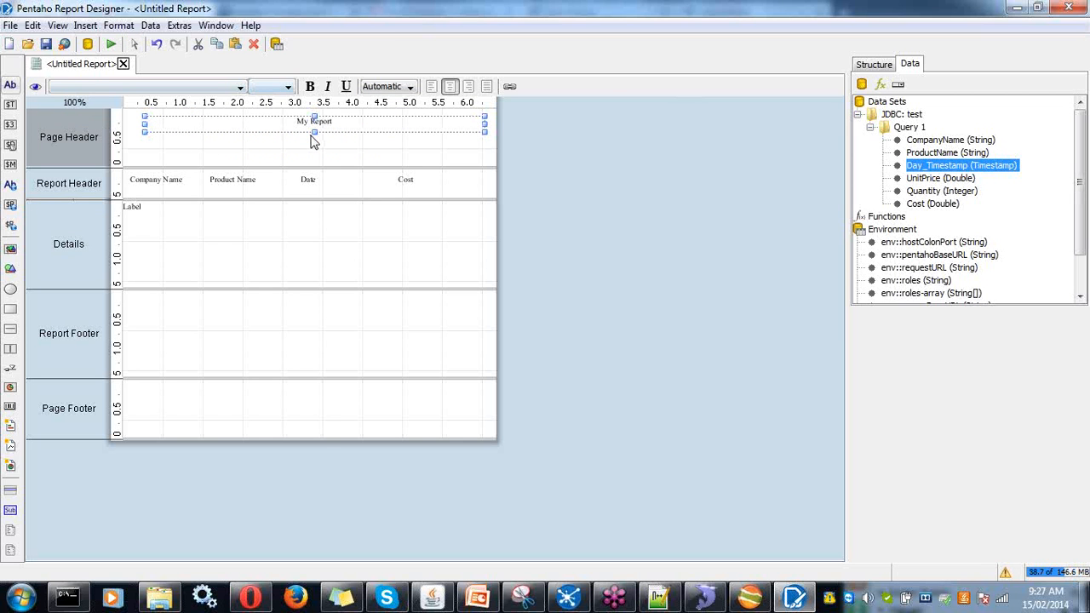
click(240, 87)
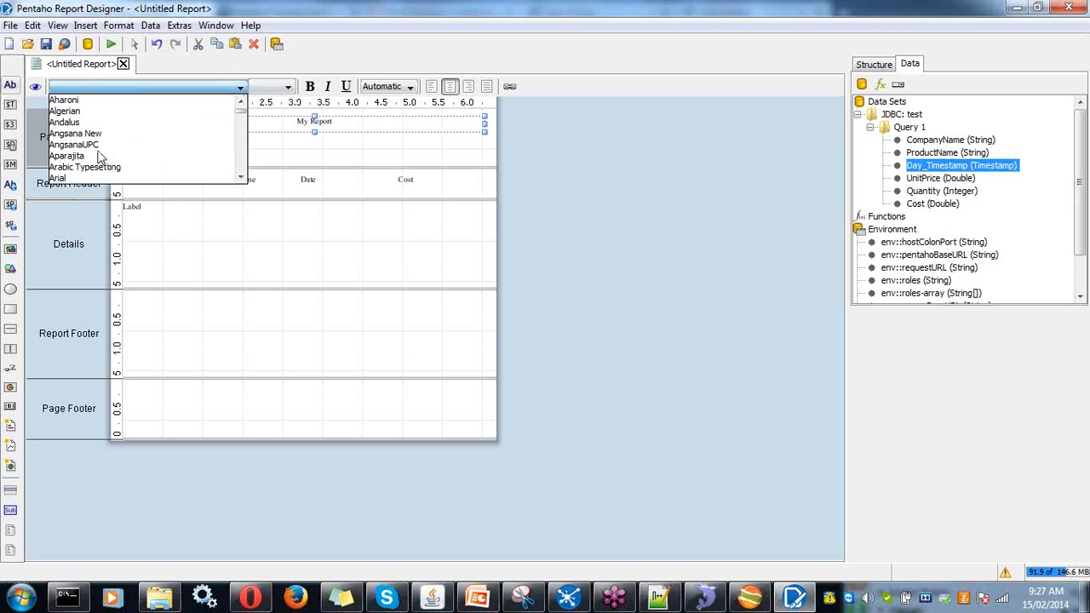
click(74, 179)
click(287, 87)
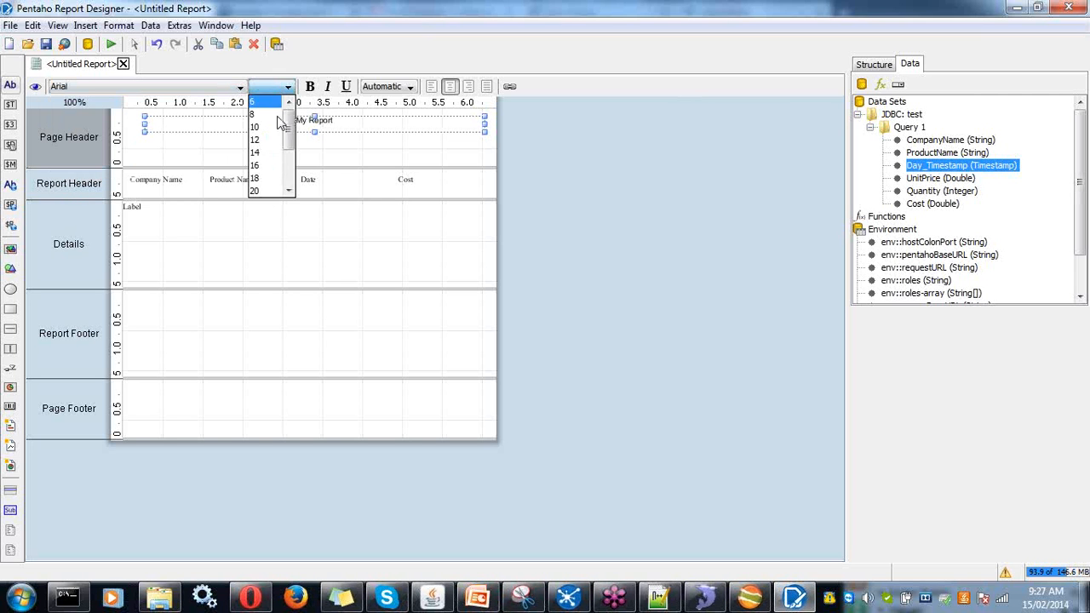
click(266, 192)
click(309, 86)
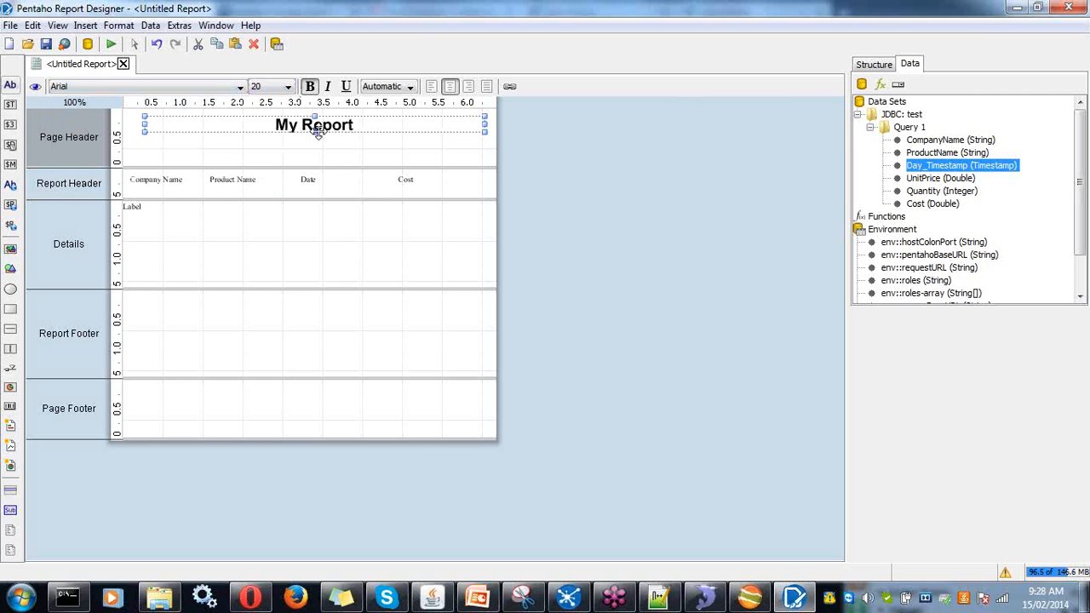
drag(314, 138, 287, 125)
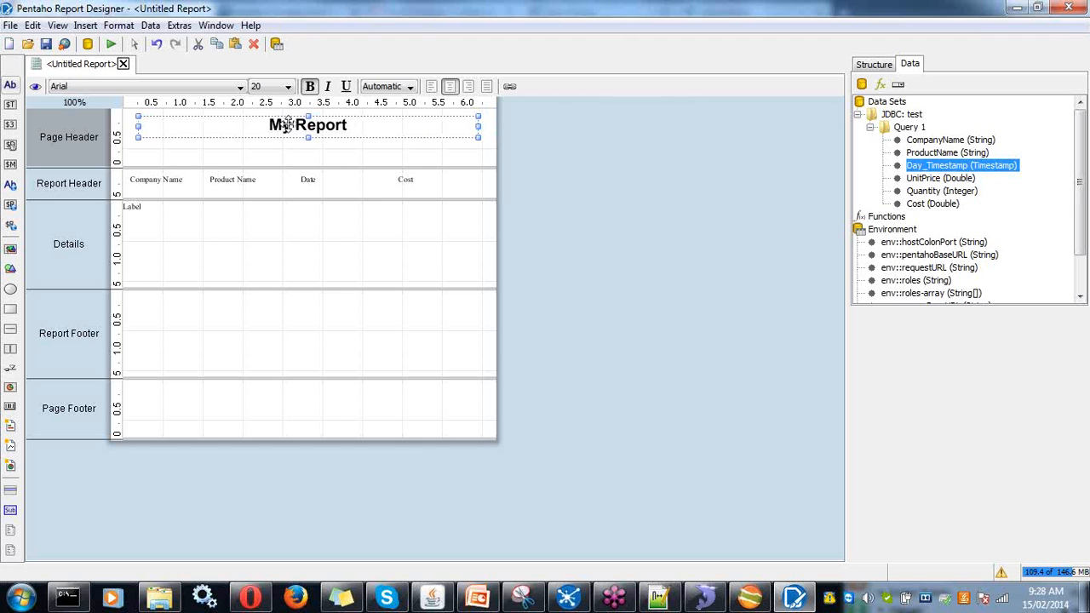
click(195, 186)
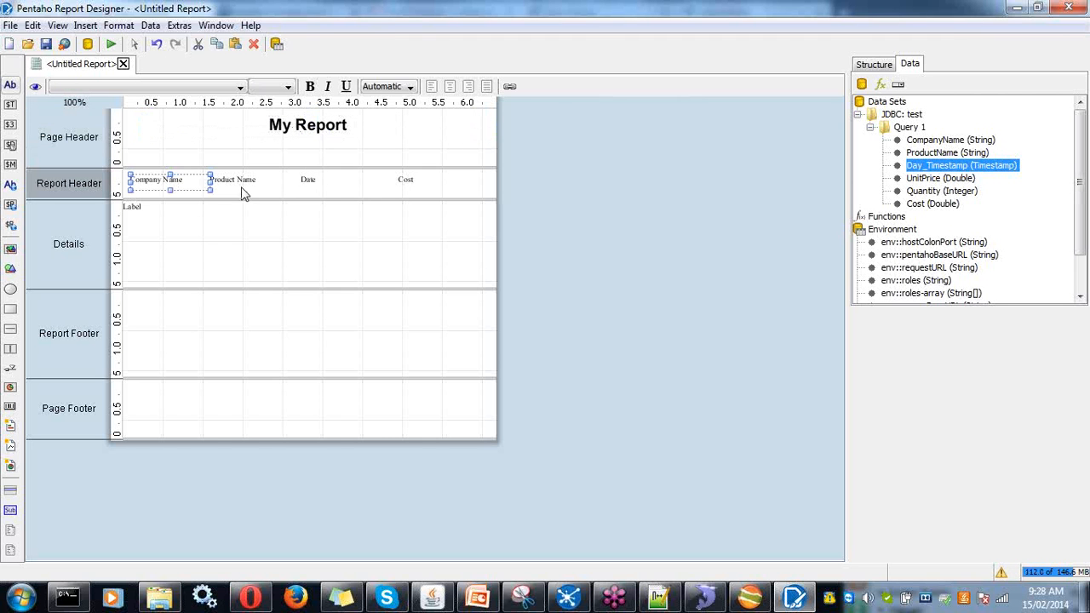
drag(142, 211, 132, 210)
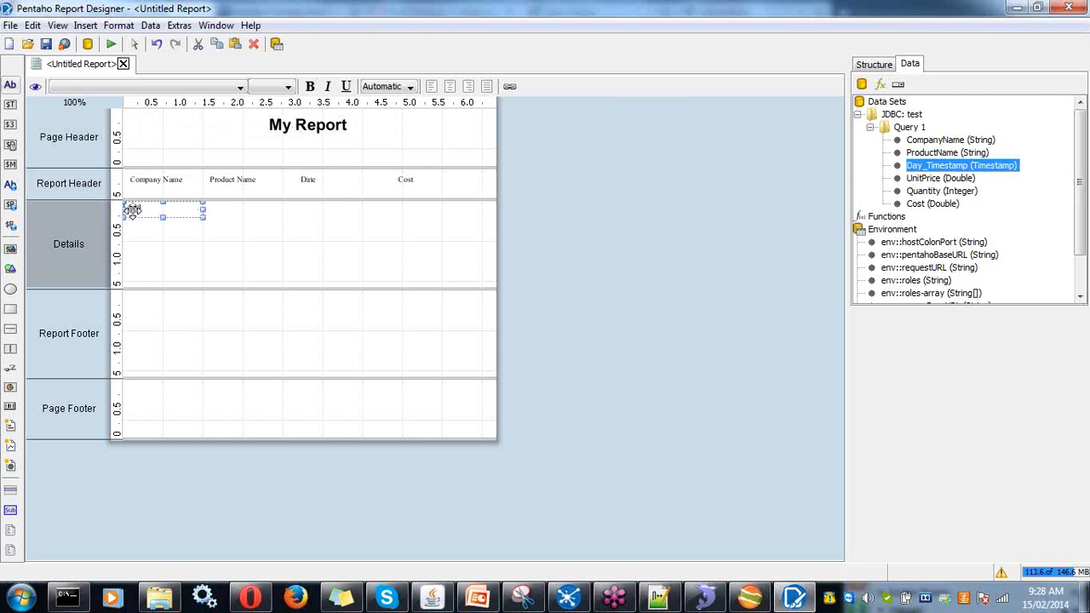
- Replace the stray label with CompanyName, ProductName, Day_Timestamp and Cost fields in the Details band
key(Delete)
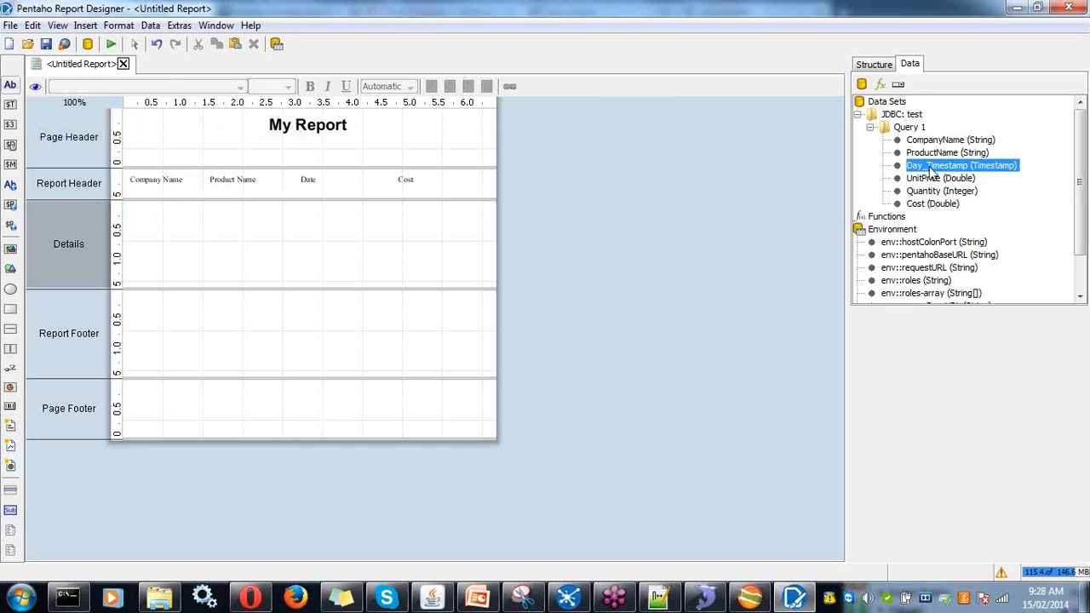
drag(918, 146, 130, 210)
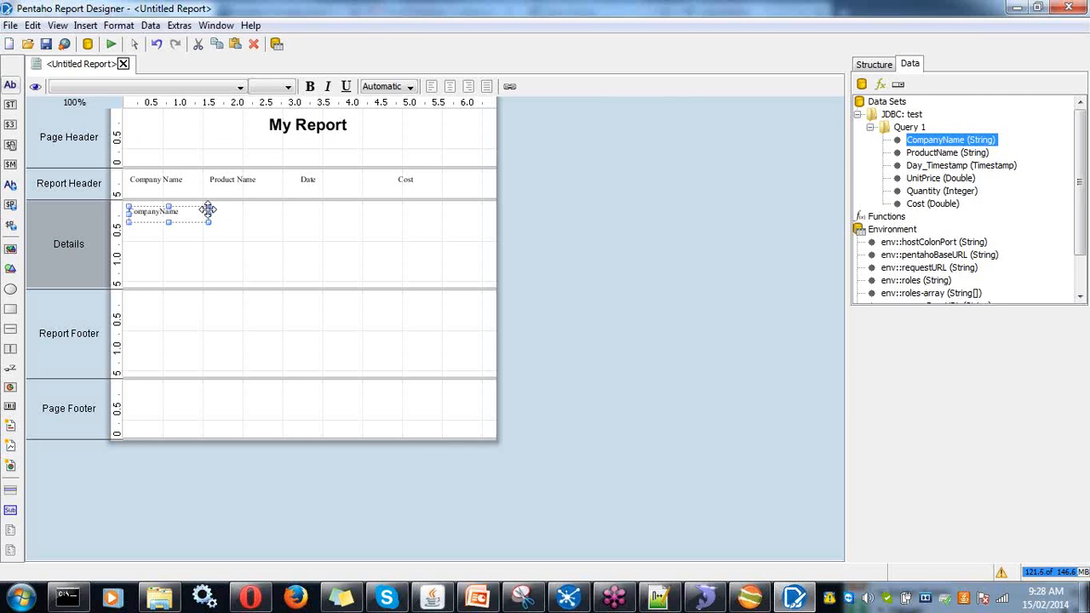
drag(207, 216, 203, 214)
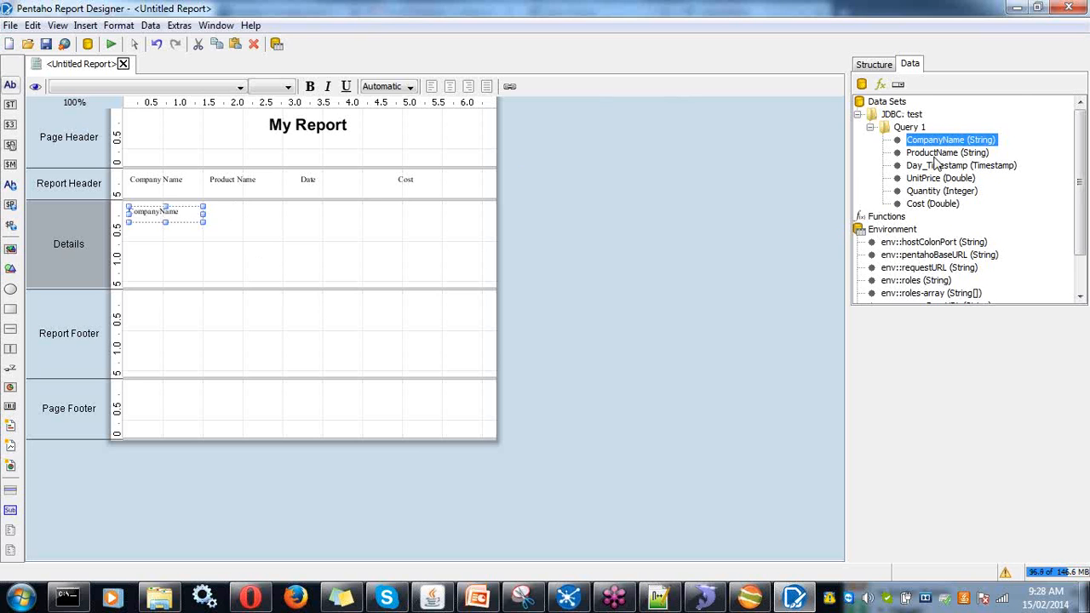
drag(935, 155, 207, 214)
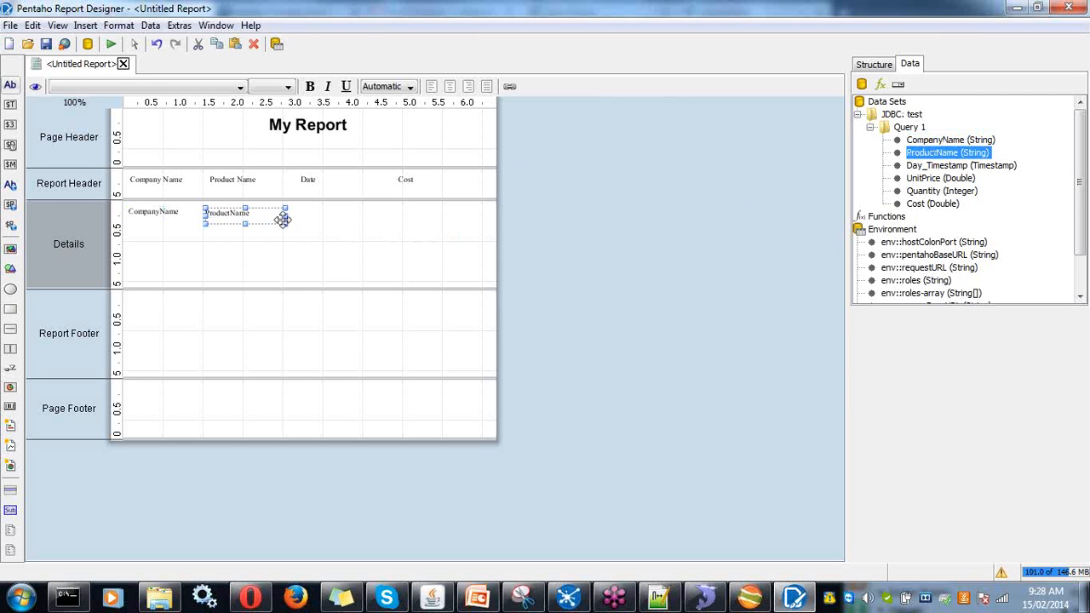
drag(926, 170, 336, 217)
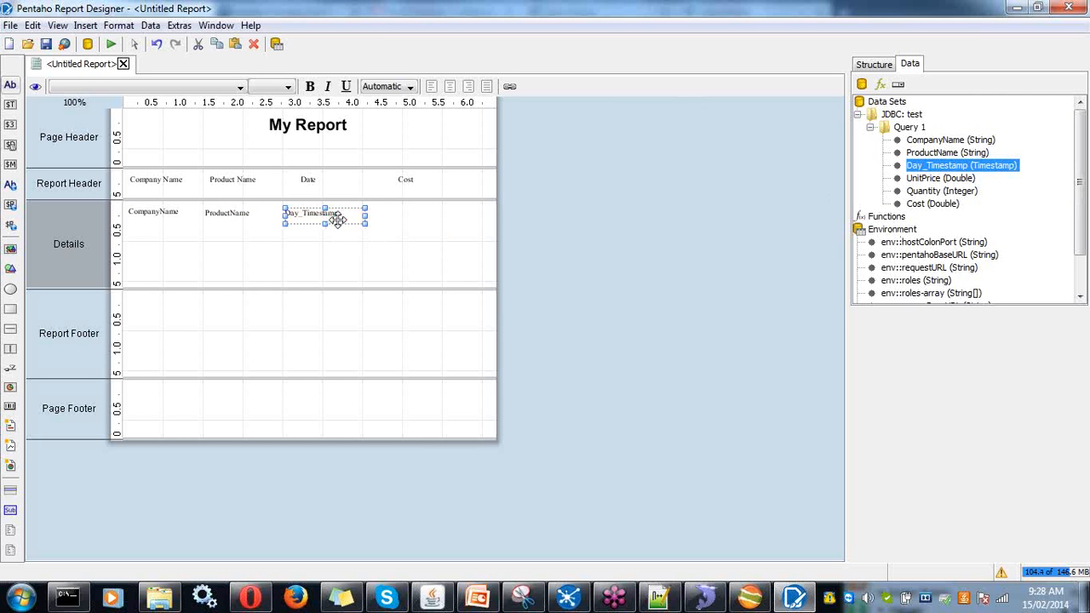
drag(931, 203, 376, 212)
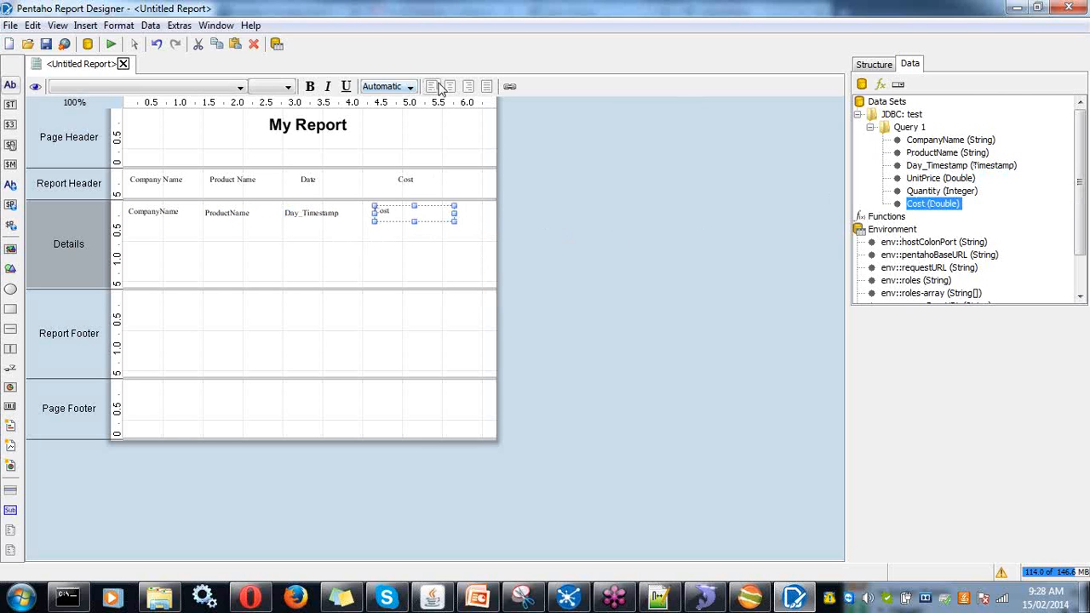
- Right-align Cost, shorten the Details band, bold the four headers, and preview the report
click(468, 88)
drag(242, 297, 256, 238)
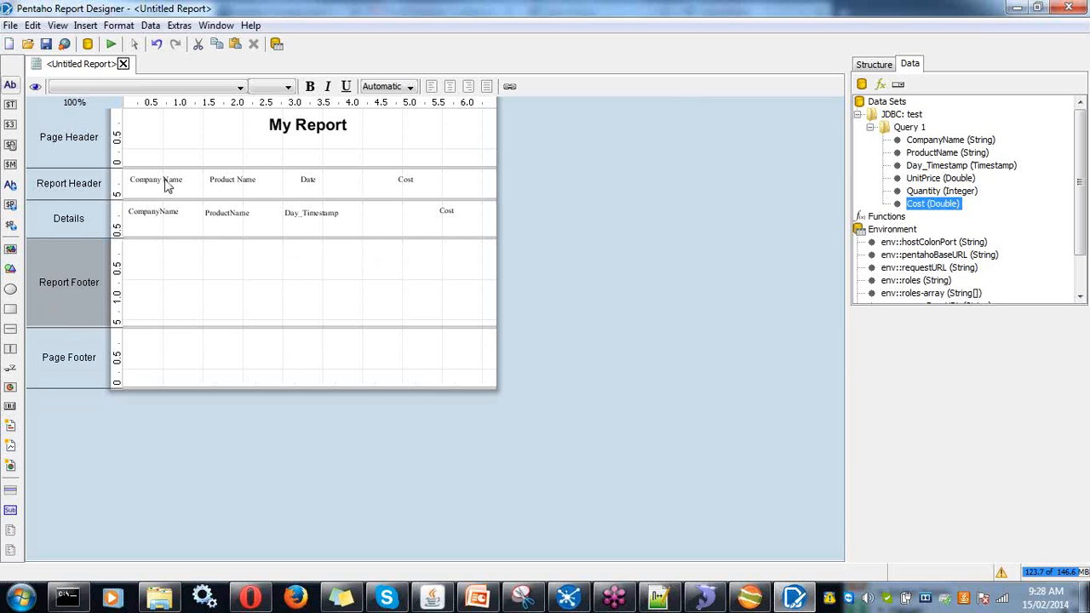
drag(127, 175, 420, 176)
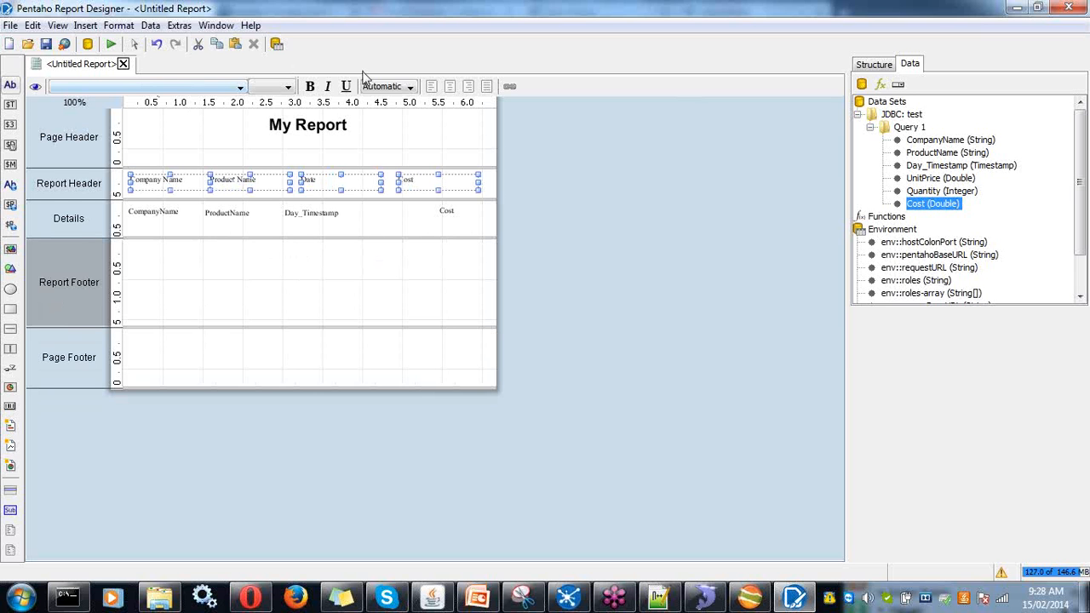
click(309, 87)
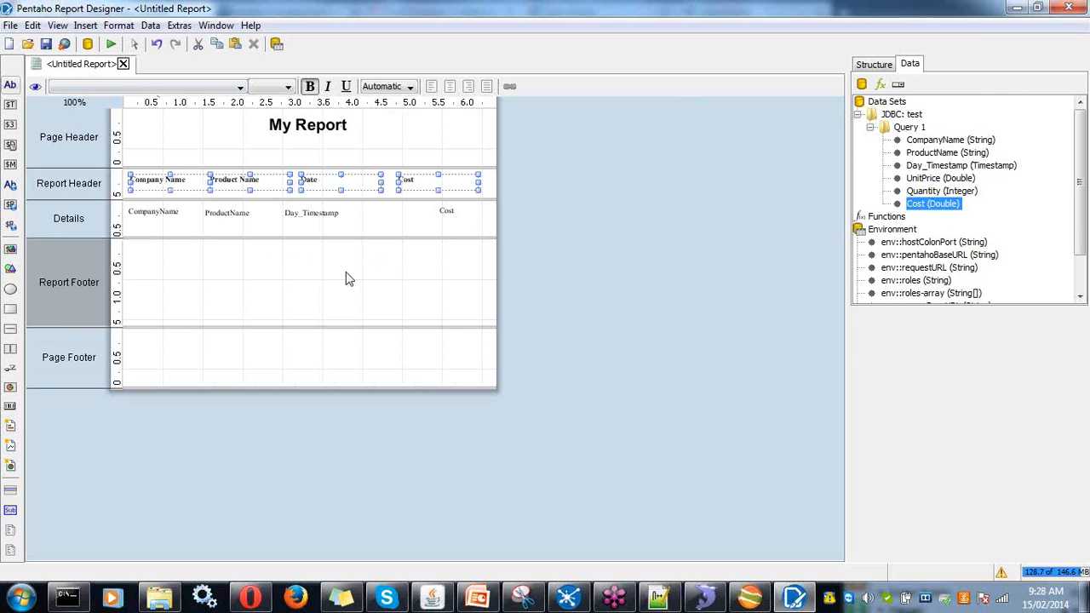
drag(294, 238, 294, 225)
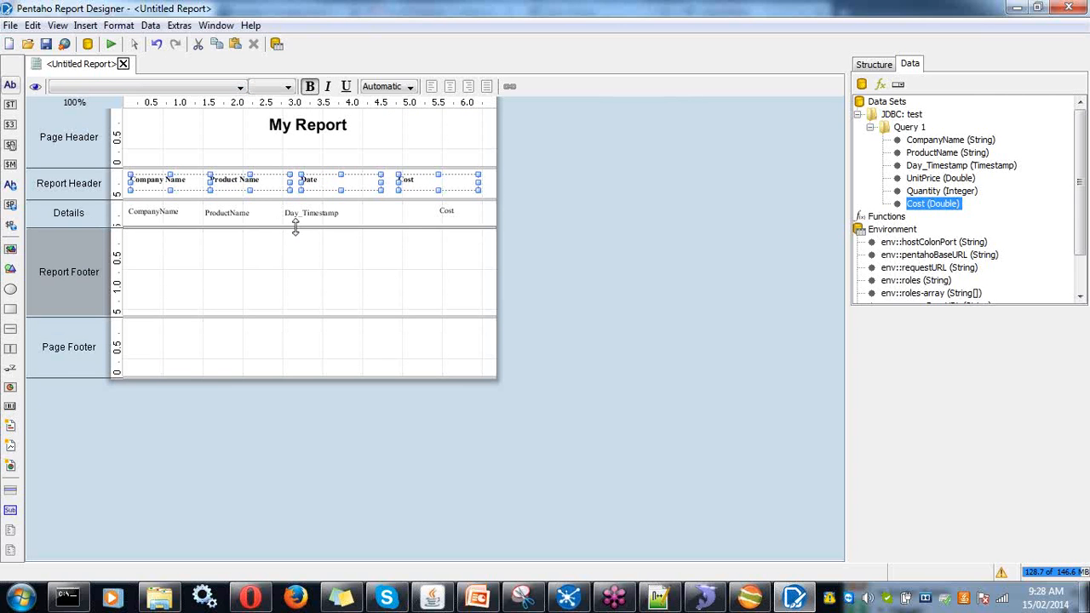
click(37, 91)
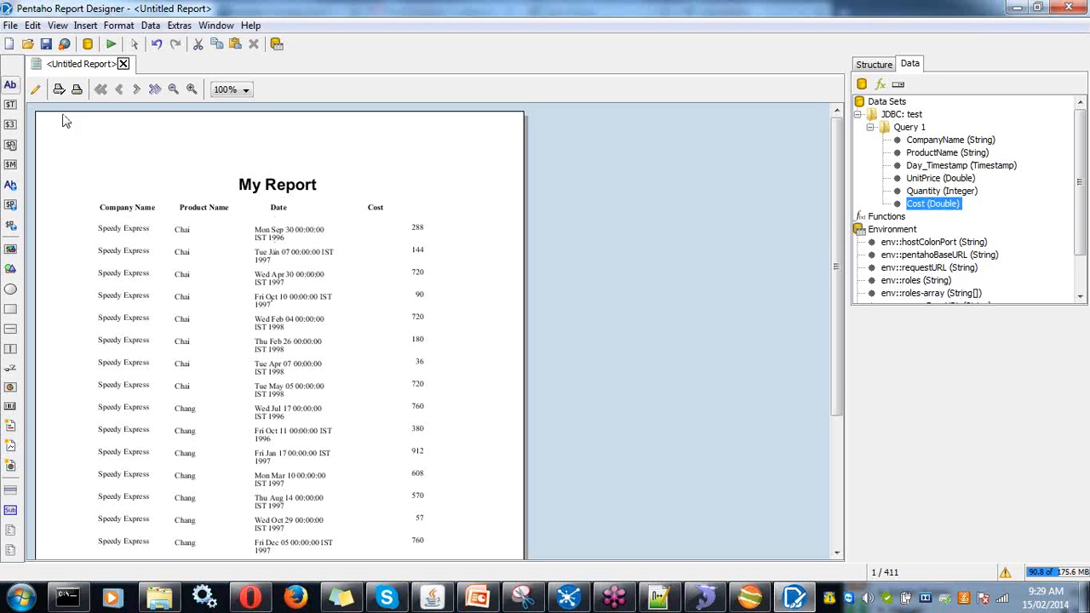
- Leave the preview and return to the report's design view
click(35, 89)
- Set the Day_Timestamp field's format attribute to dd-MM-yyyy and preview the result
click(313, 212)
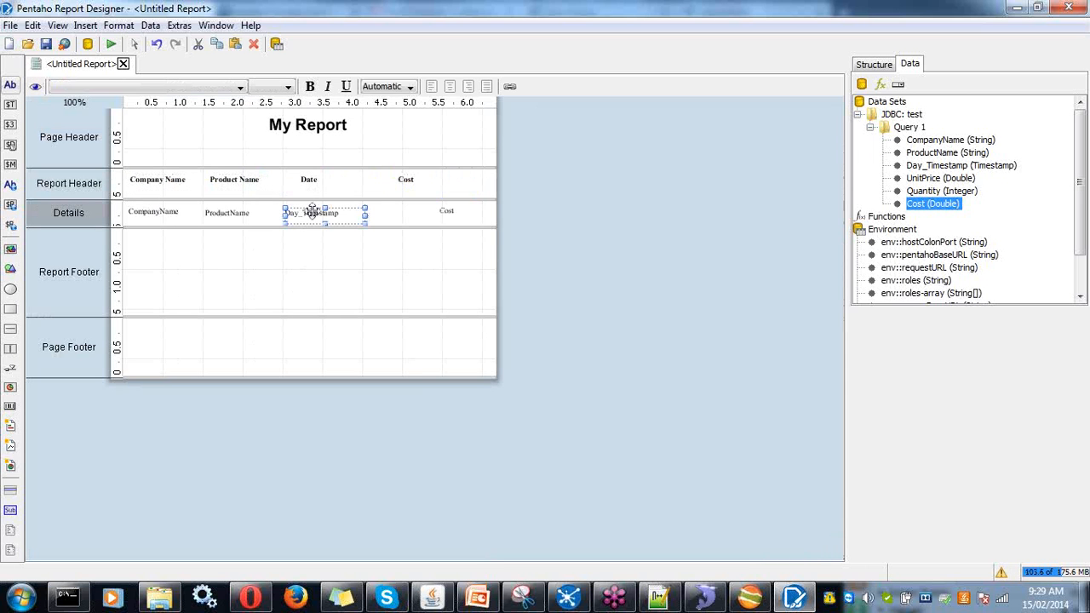
click(876, 66)
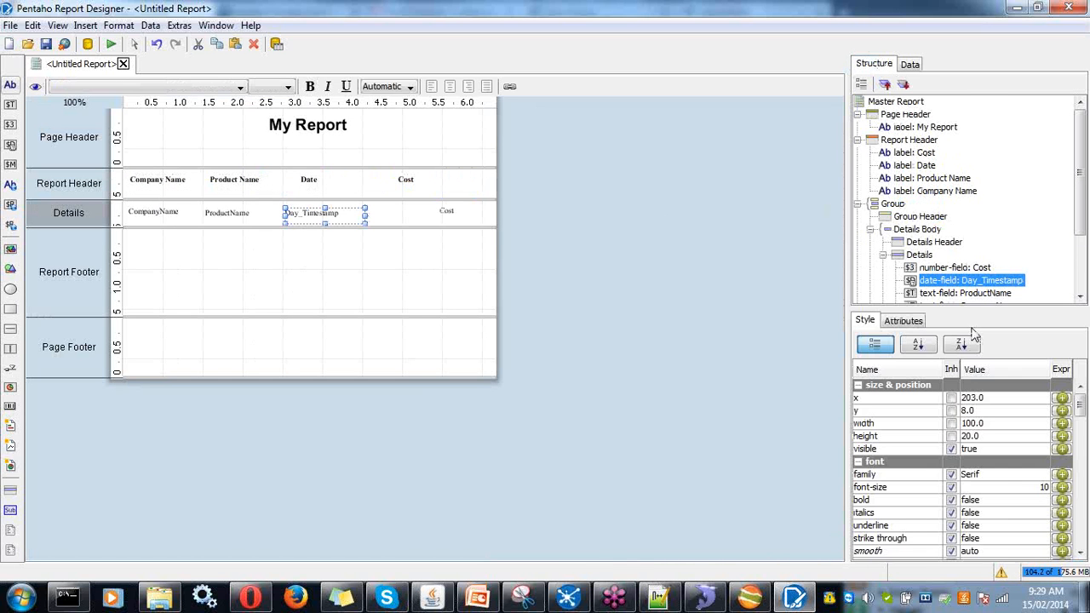
click(918, 322)
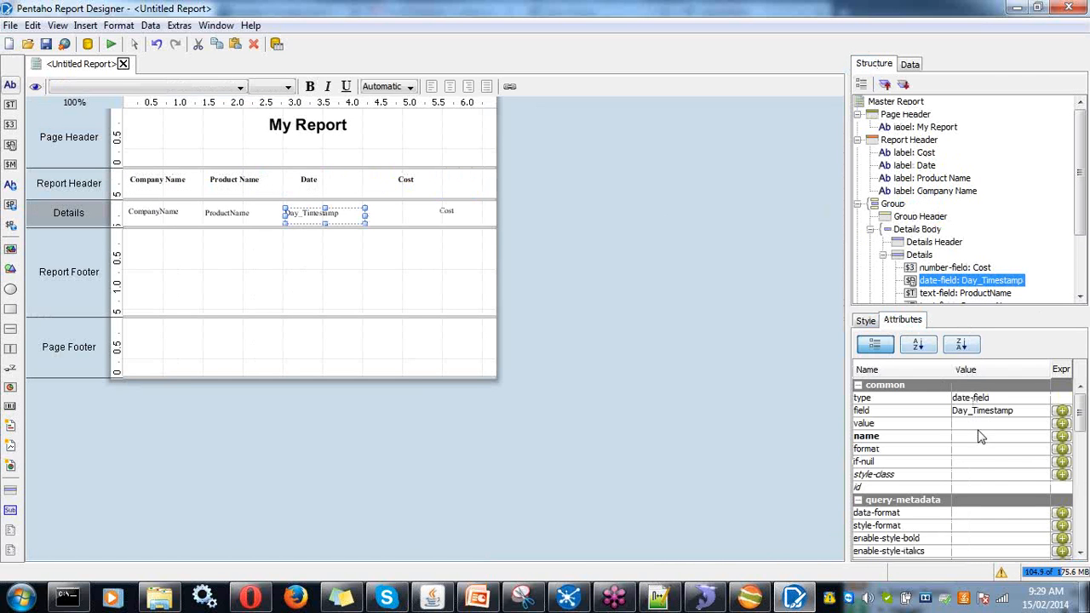
click(1050, 449)
click(1042, 449)
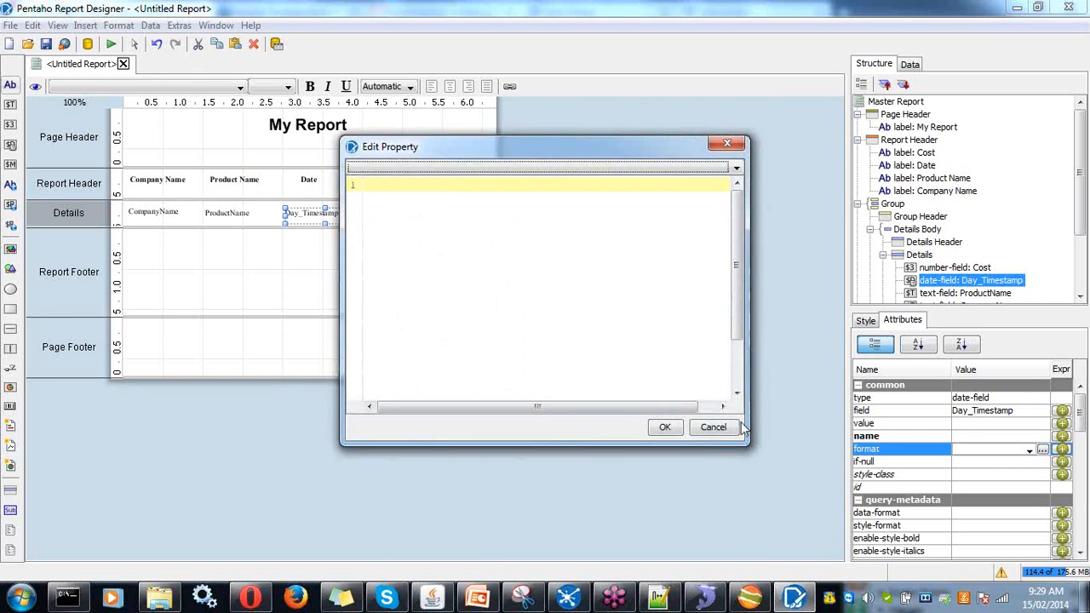
click(714, 428)
click(1030, 449)
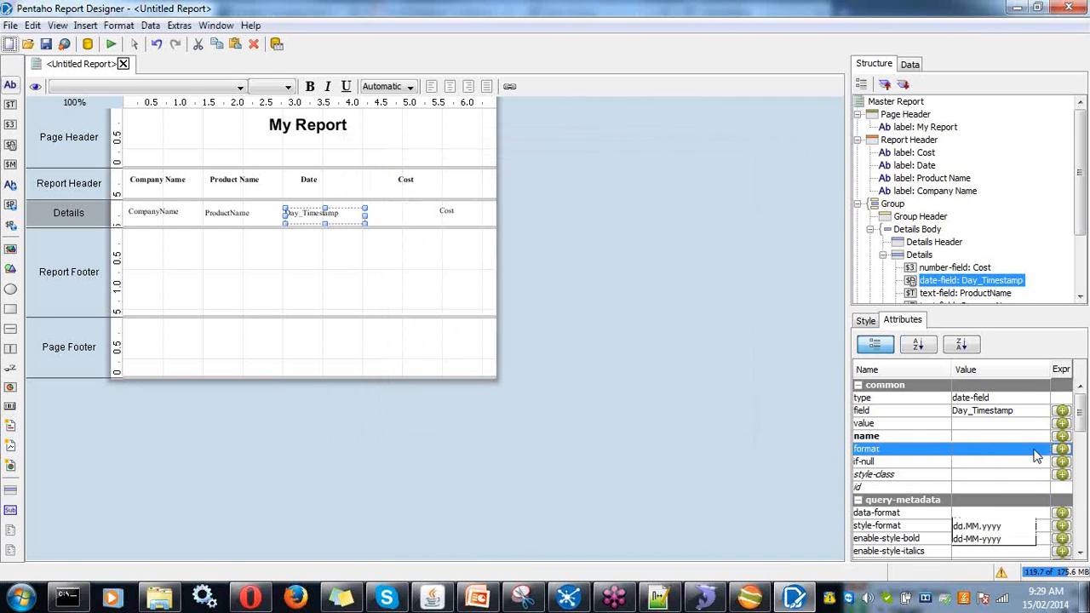
click(988, 538)
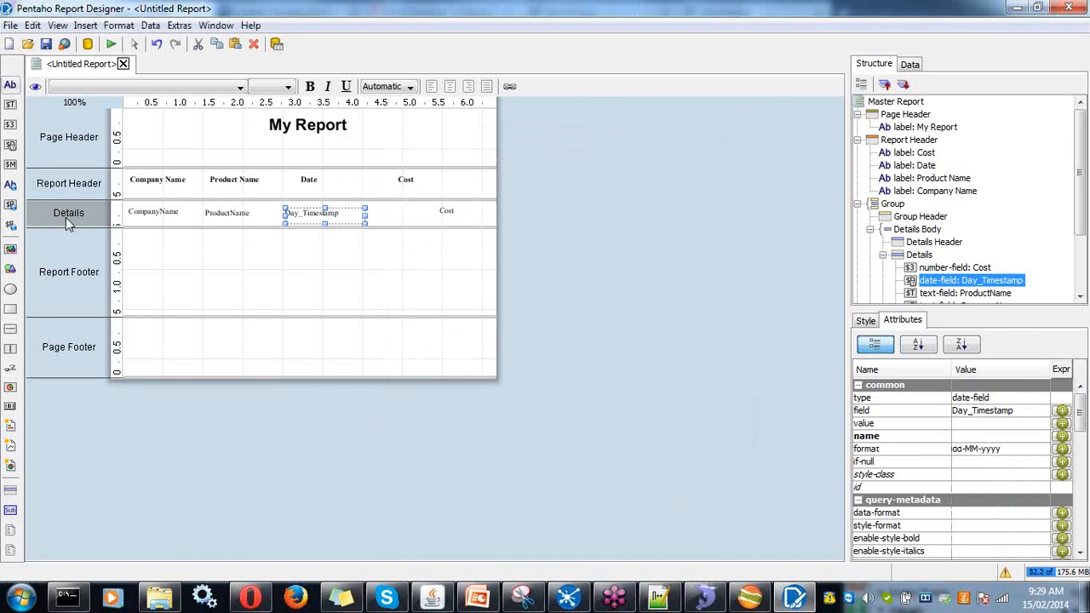
click(35, 86)
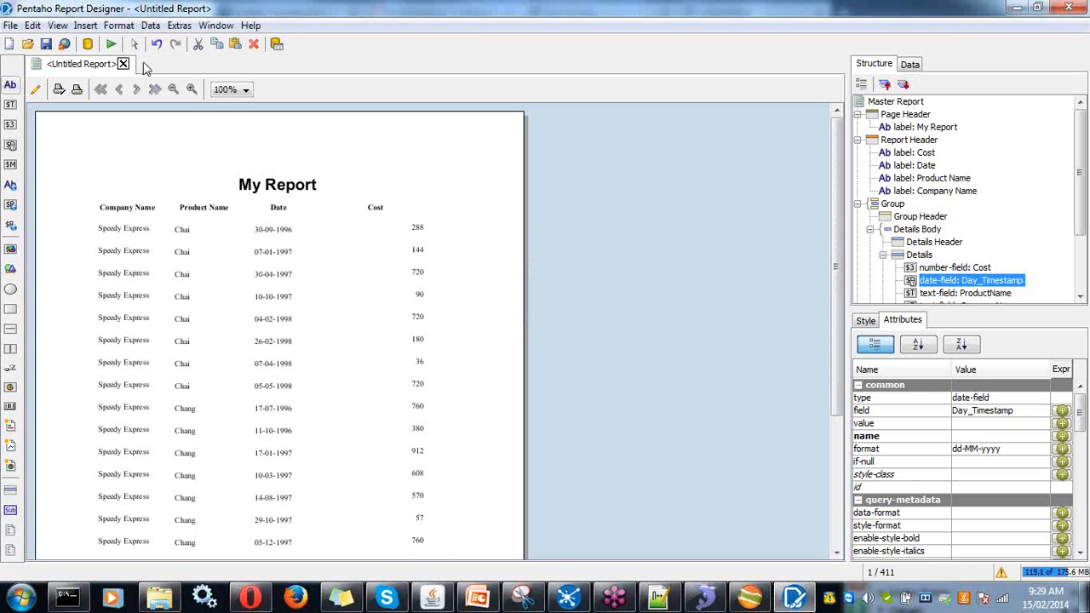
- Save the report as sample1.prpt in the practise folder
click(49, 46)
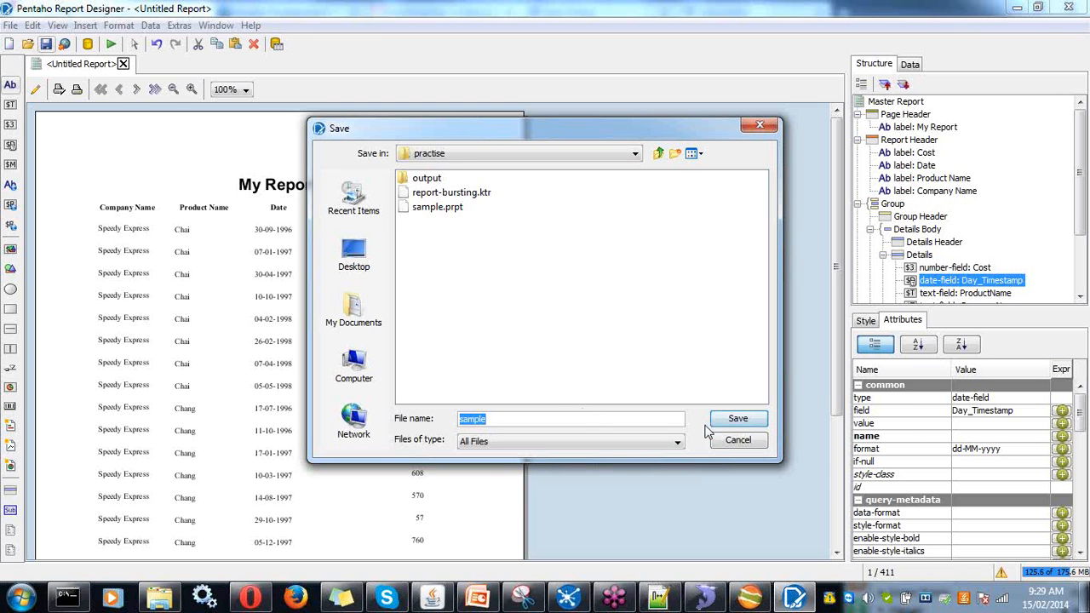
click(558, 414)
click(737, 418)
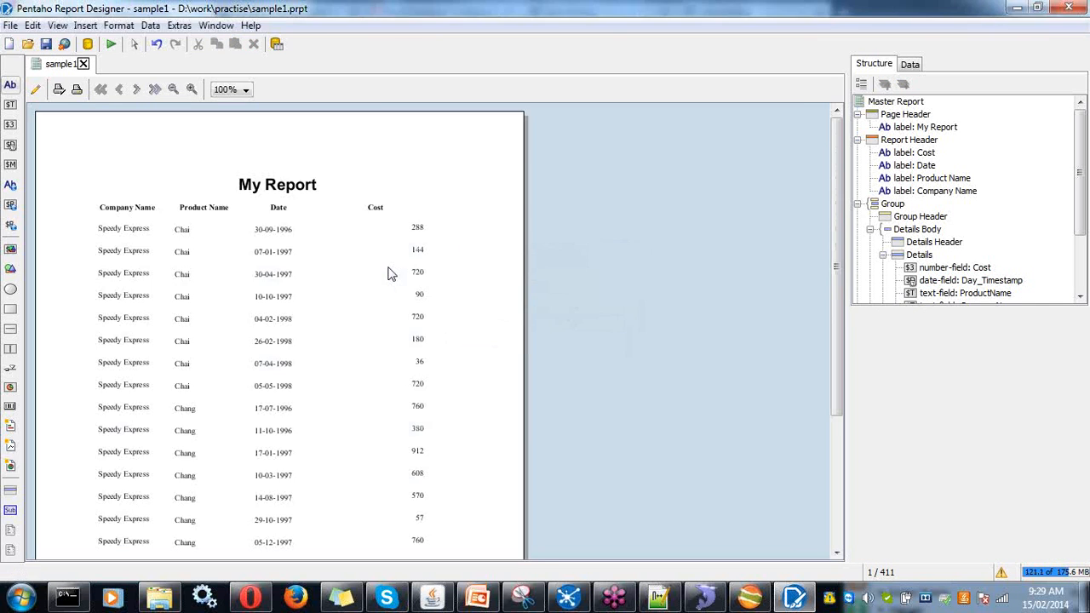
click(11, 26)
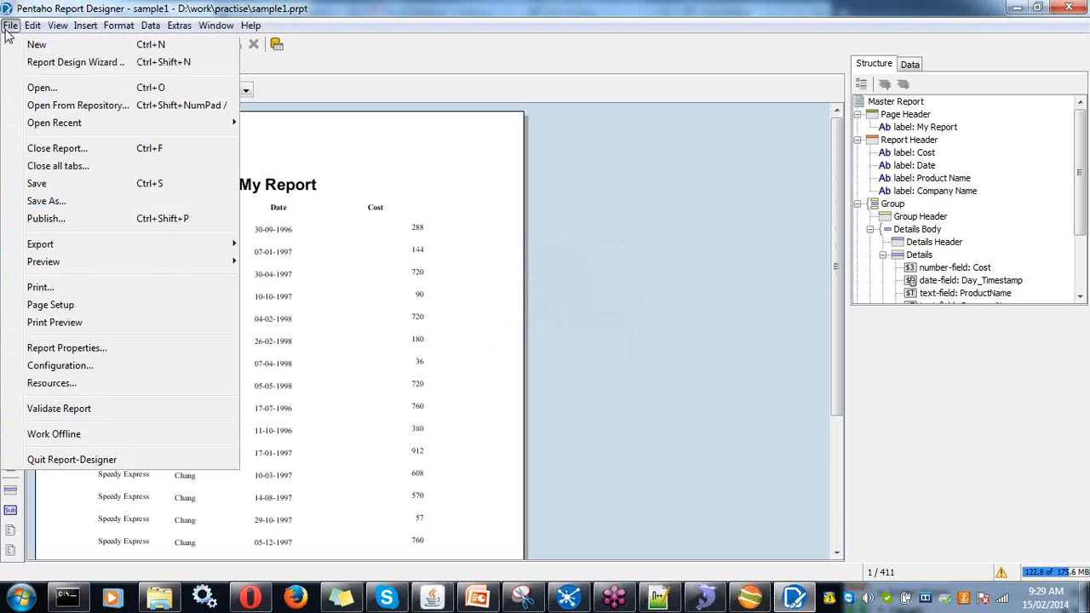
- Start publishing and log in to the BI server as Pentaho BI-Server 5.0
click(46, 219)
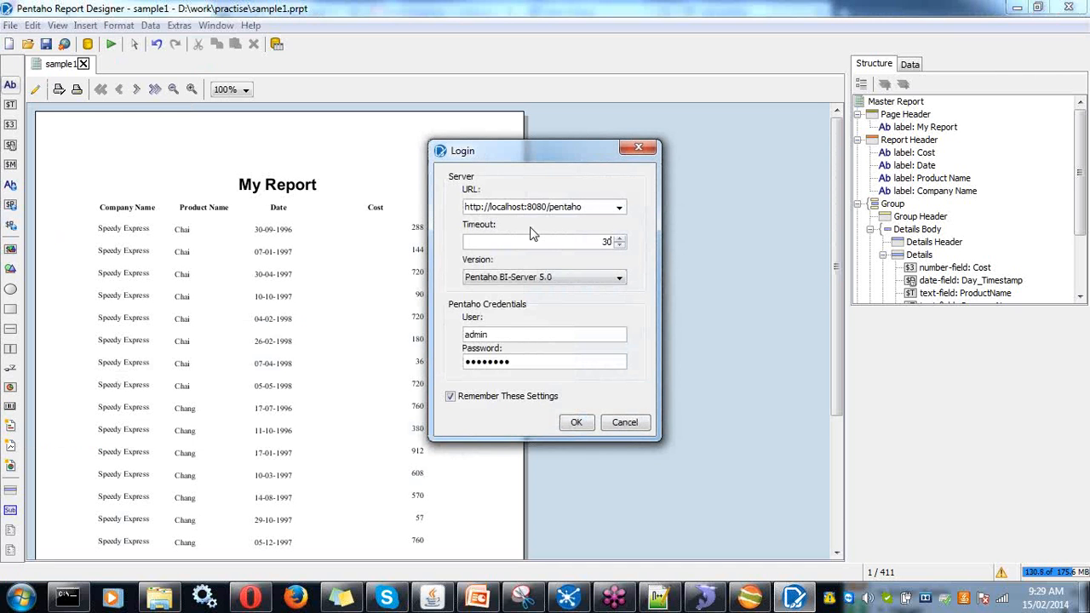
click(521, 281)
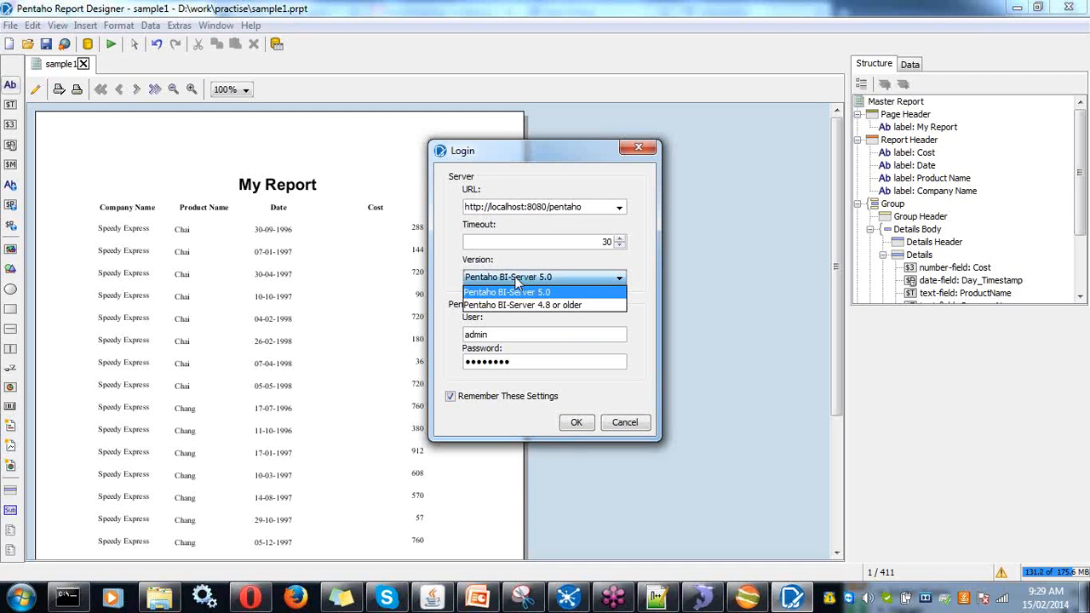
click(521, 293)
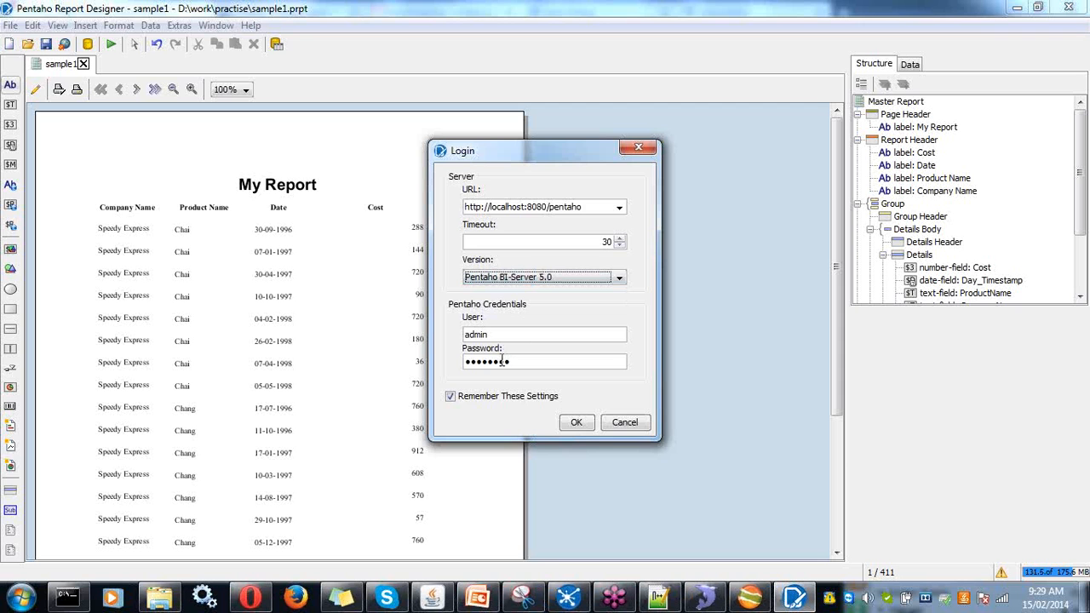
click(576, 422)
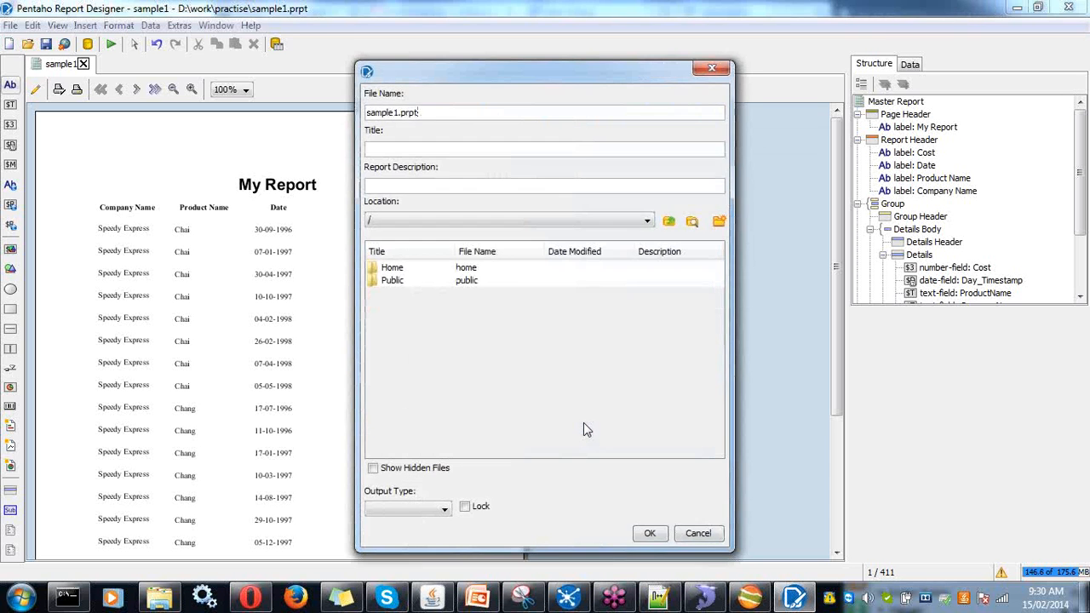
- Publish sample1.prpt to /public/Steel Wheels with PDF output and launch it
click(391, 282)
double_click(391, 282)
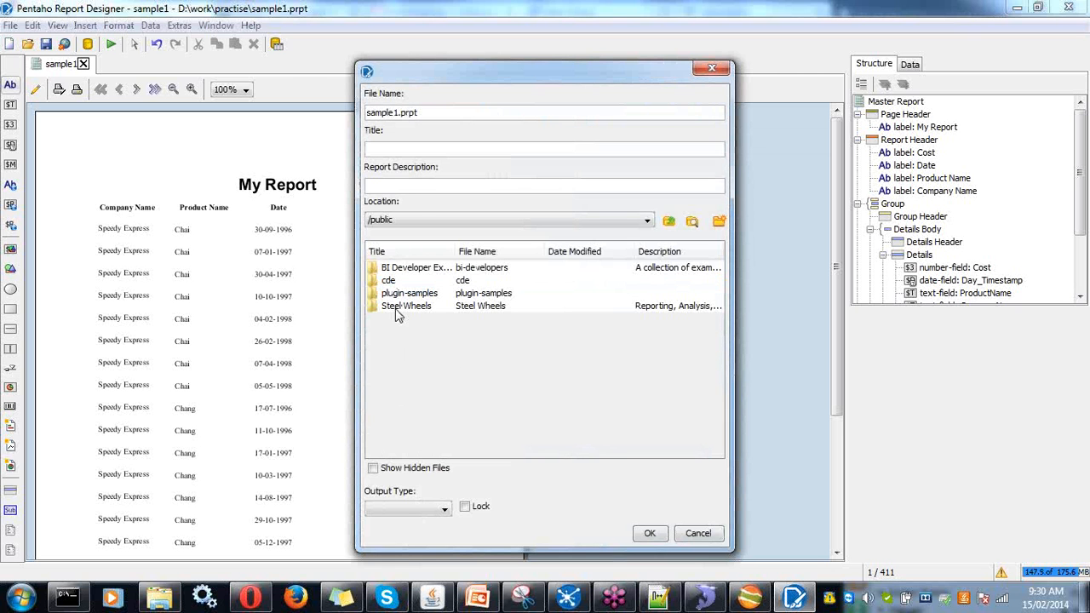
double_click(396, 308)
click(398, 320)
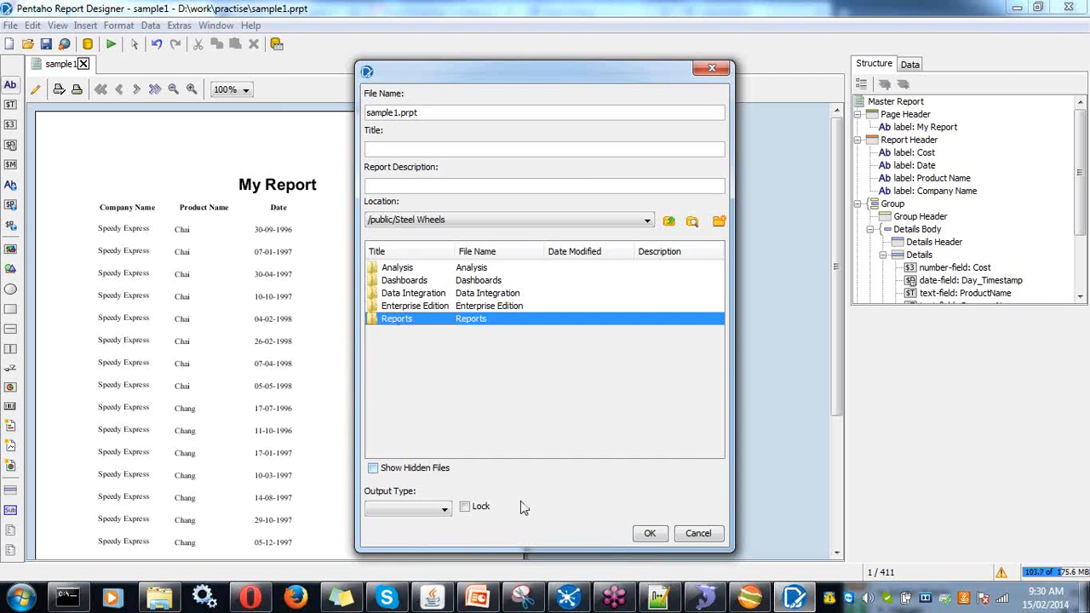
click(436, 511)
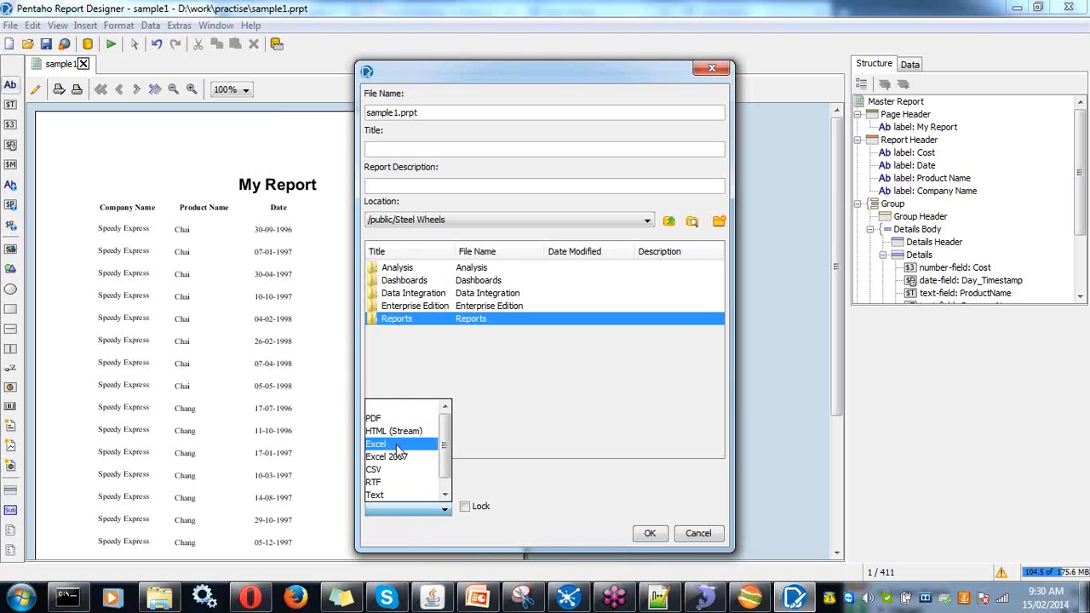
click(394, 416)
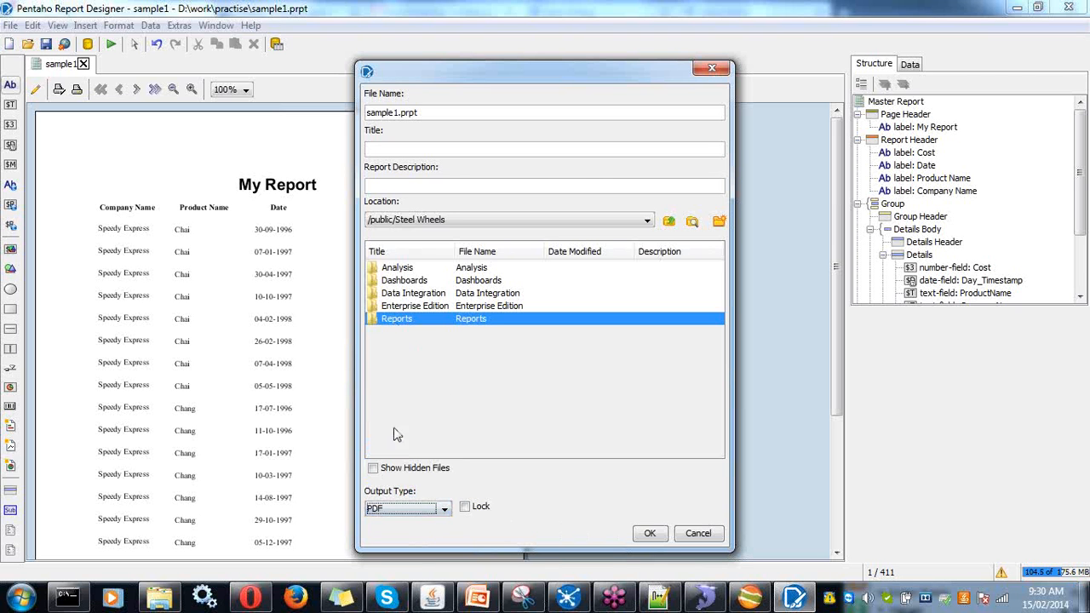
click(647, 534)
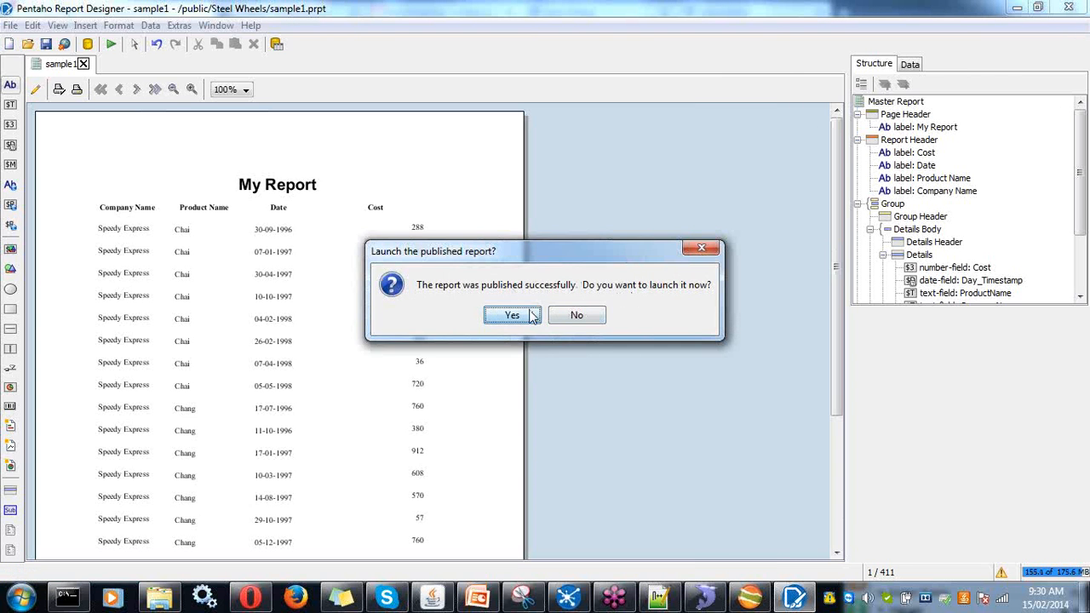
click(530, 316)
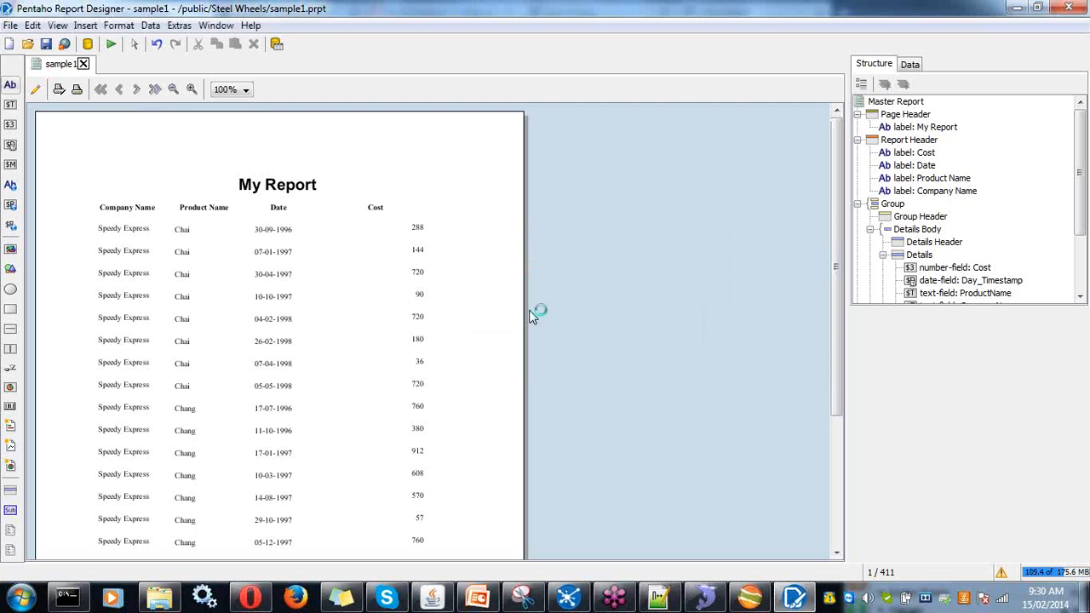
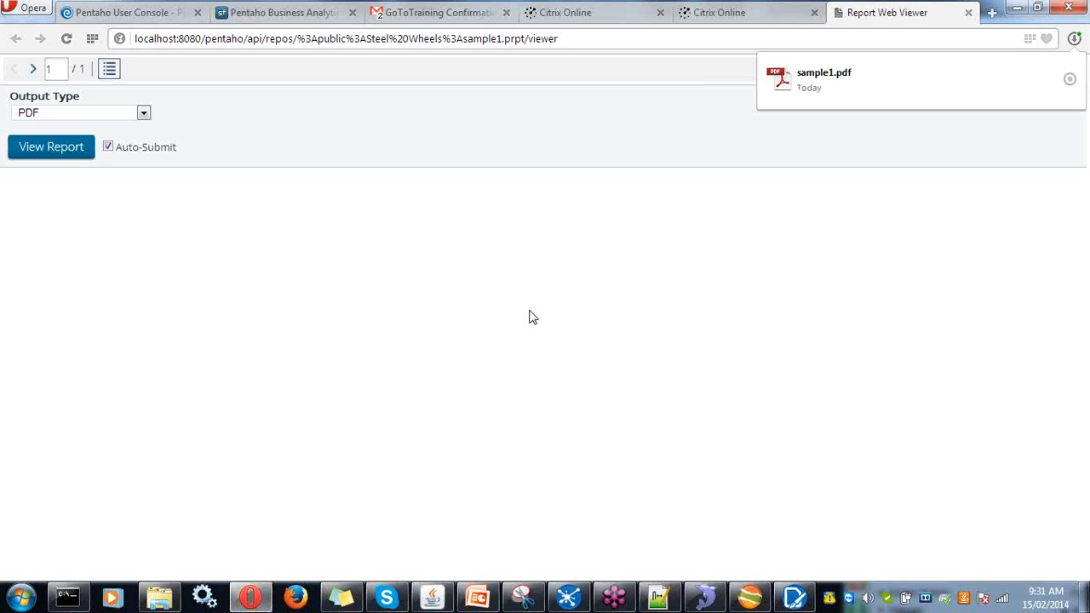
- View the downloaded sample1.pdf in Adobe Reader, dismiss its error, close it, and return to the console
click(802, 88)
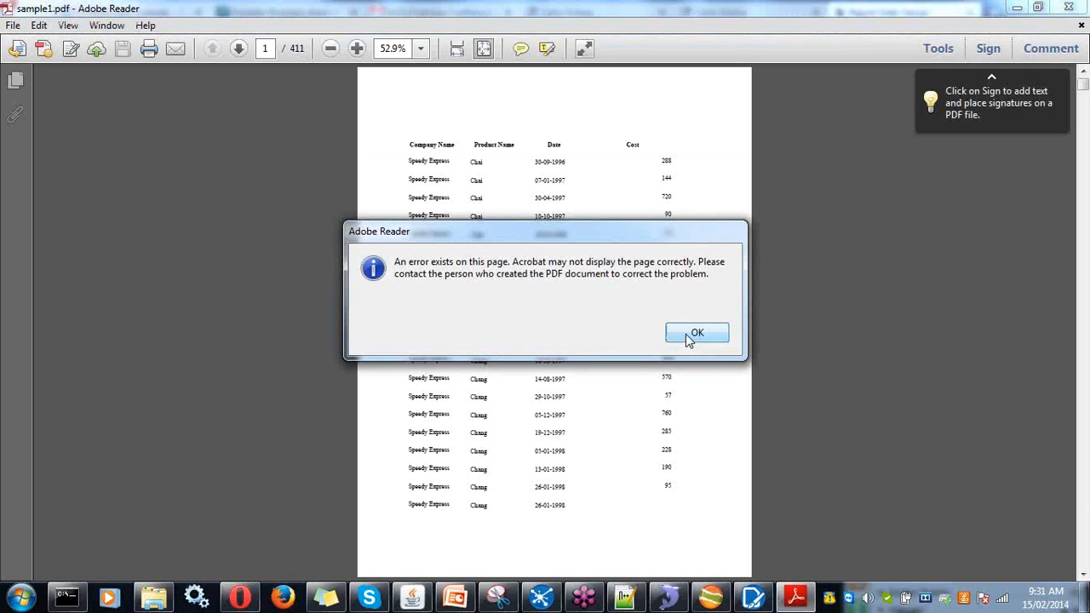
click(695, 334)
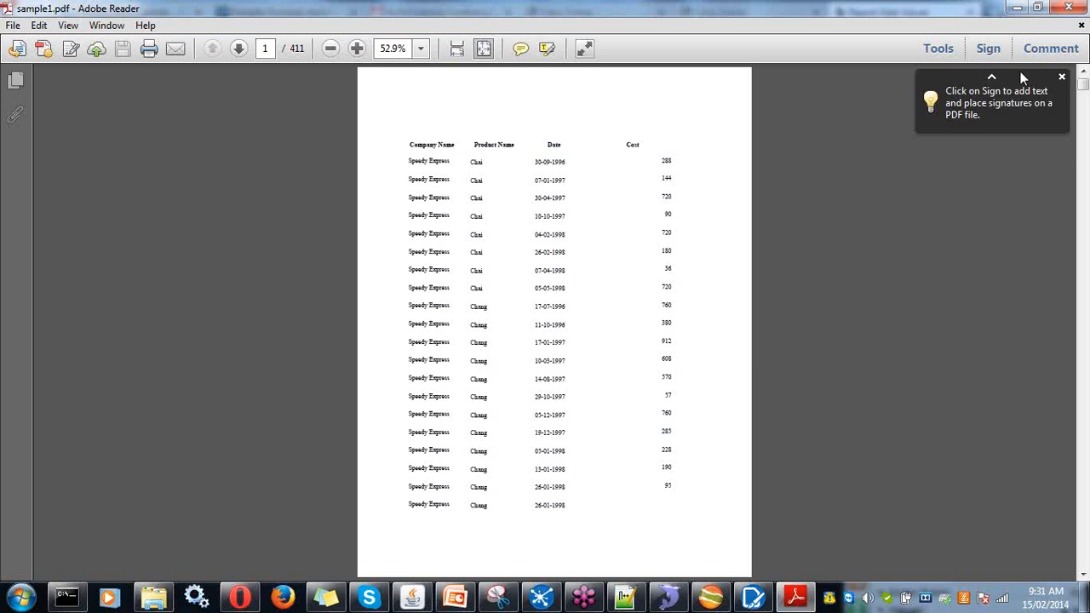
click(1069, 12)
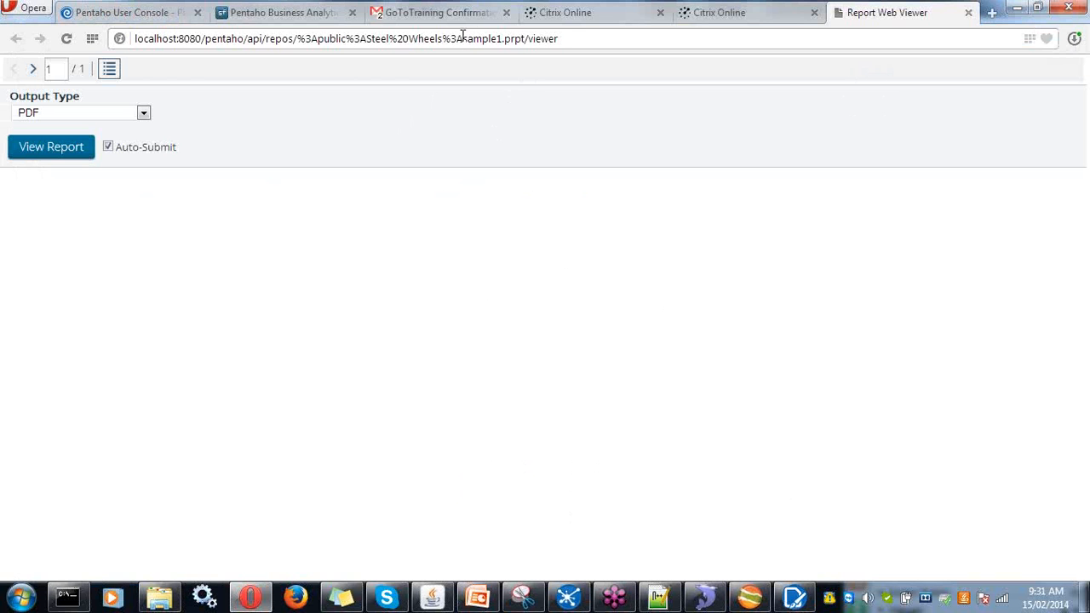
click(153, 17)
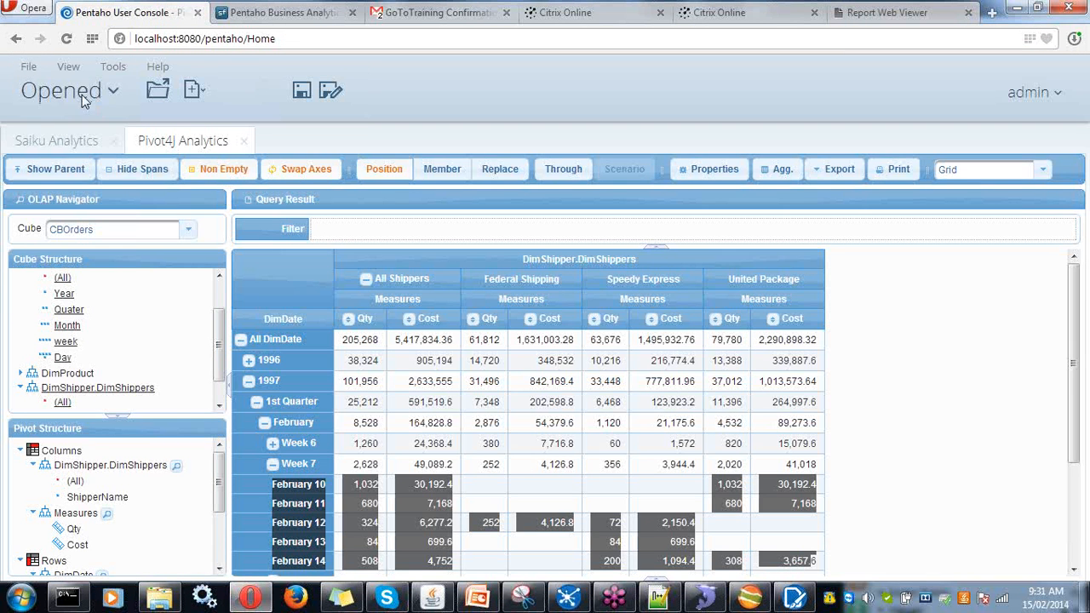
- In Browse Files, go to Public > Steel Wheels and open the sample1 report
click(81, 92)
click(61, 165)
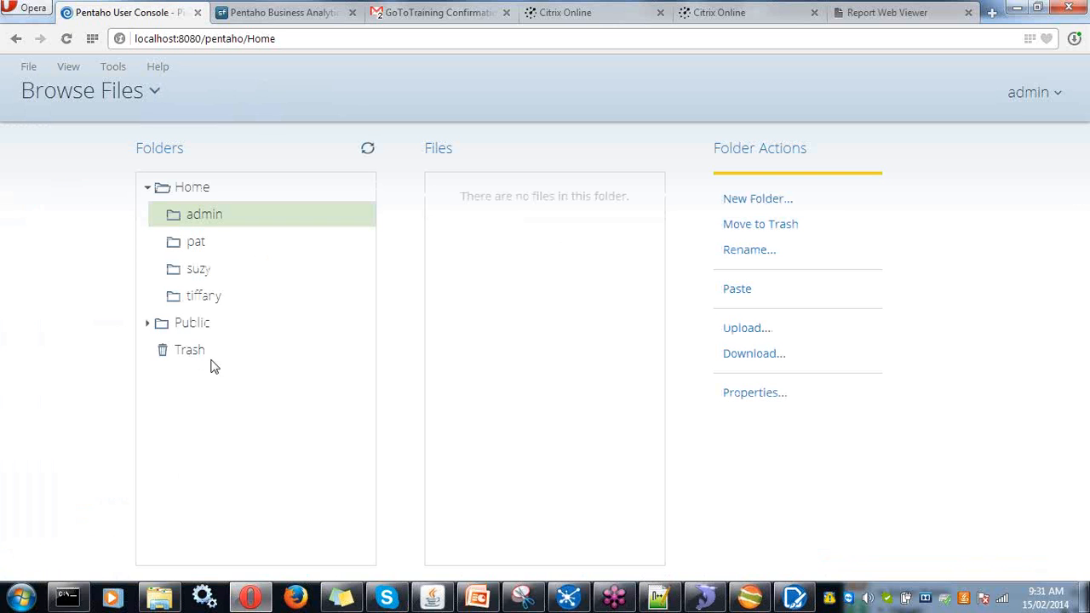
click(205, 327)
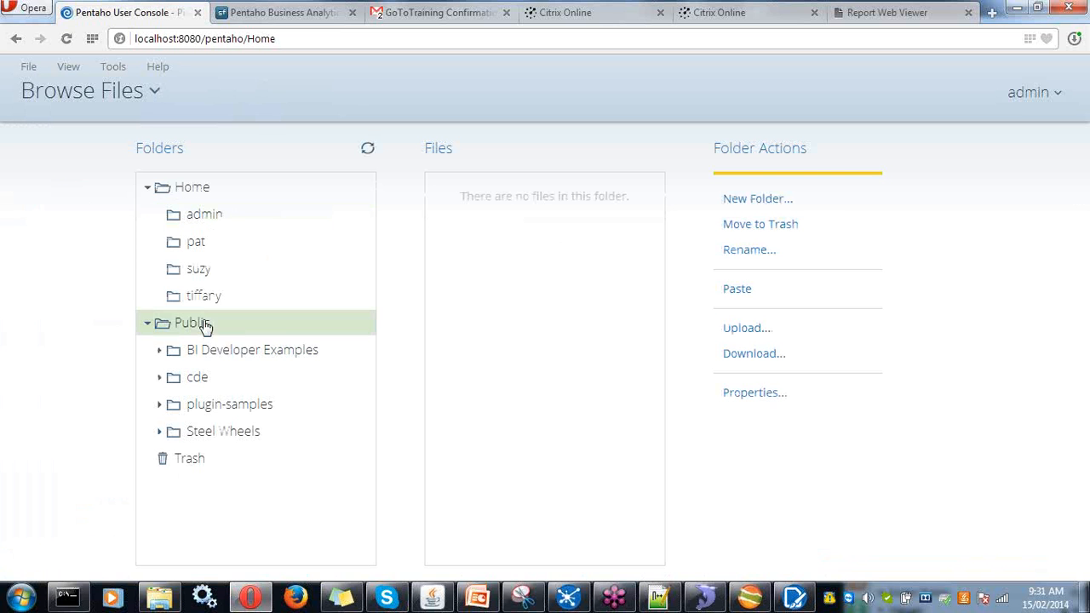
click(200, 439)
click(199, 437)
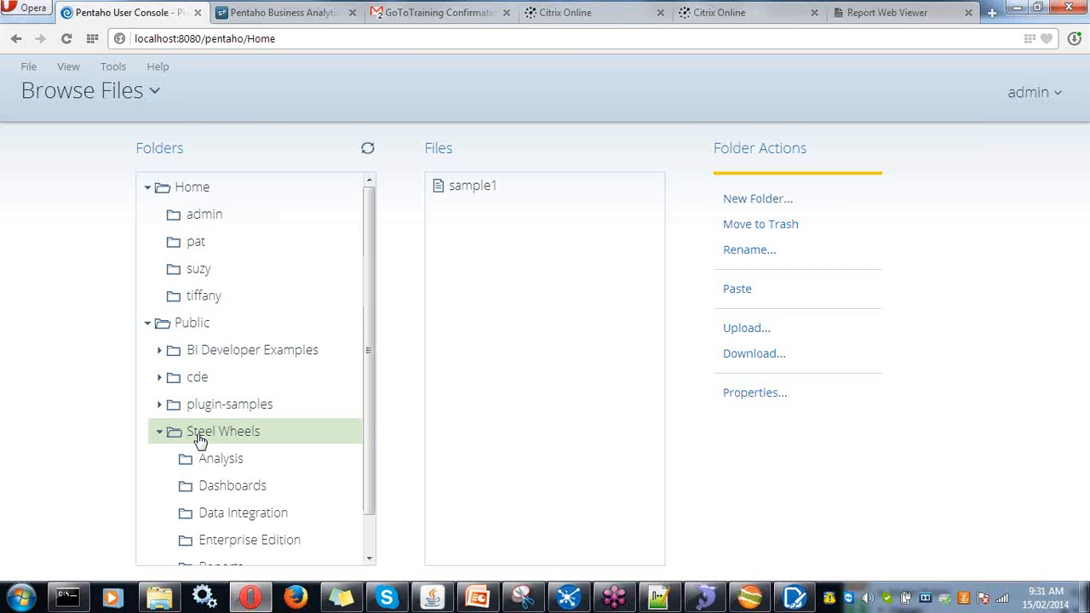
scroll(272, 515, down, 2)
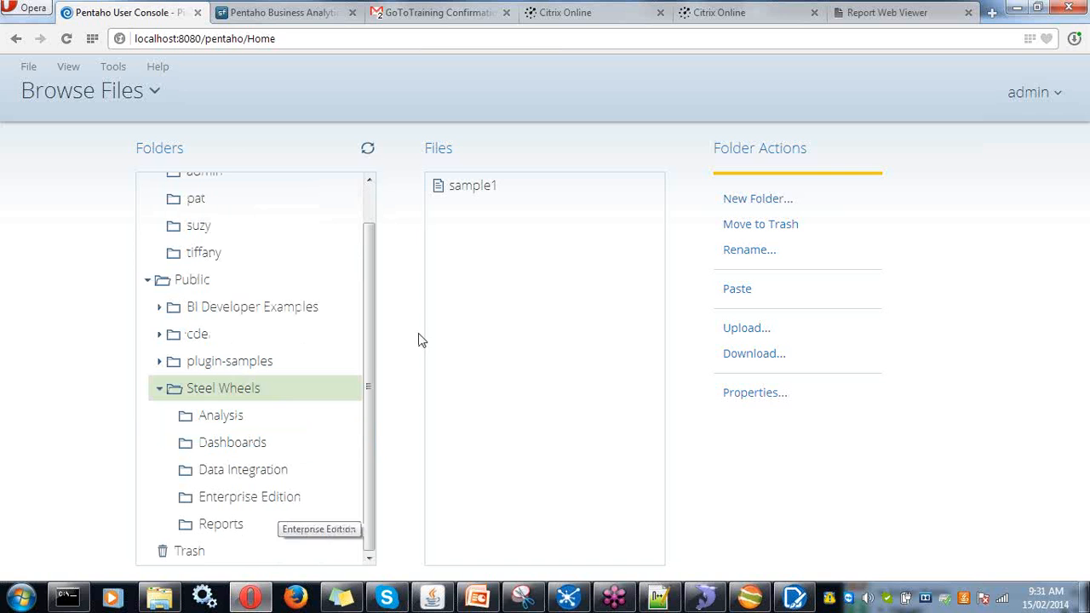
click(475, 203)
double_click(474, 196)
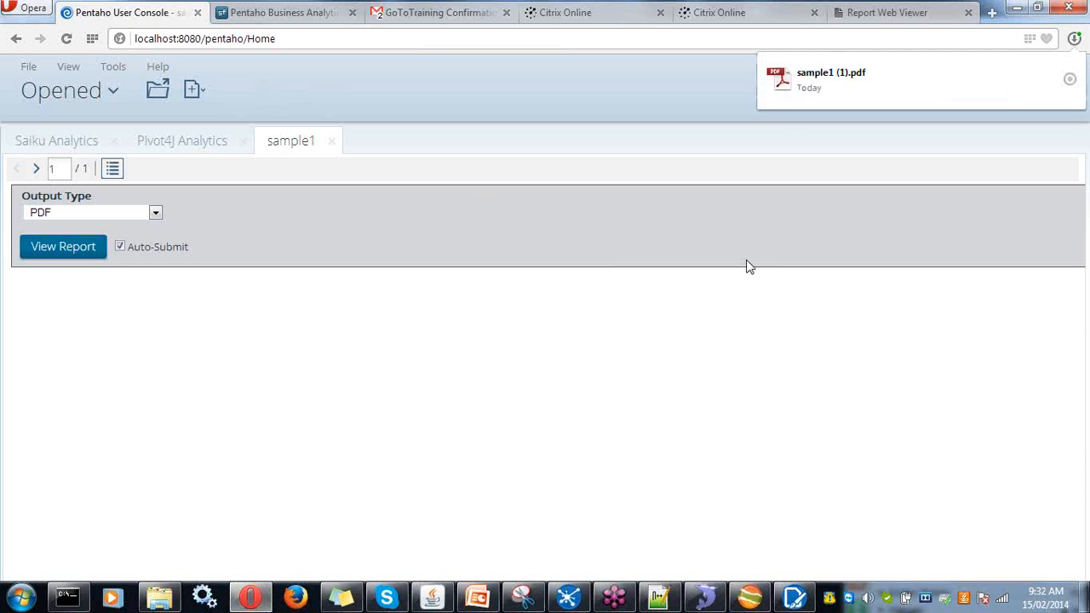
click(804, 85)
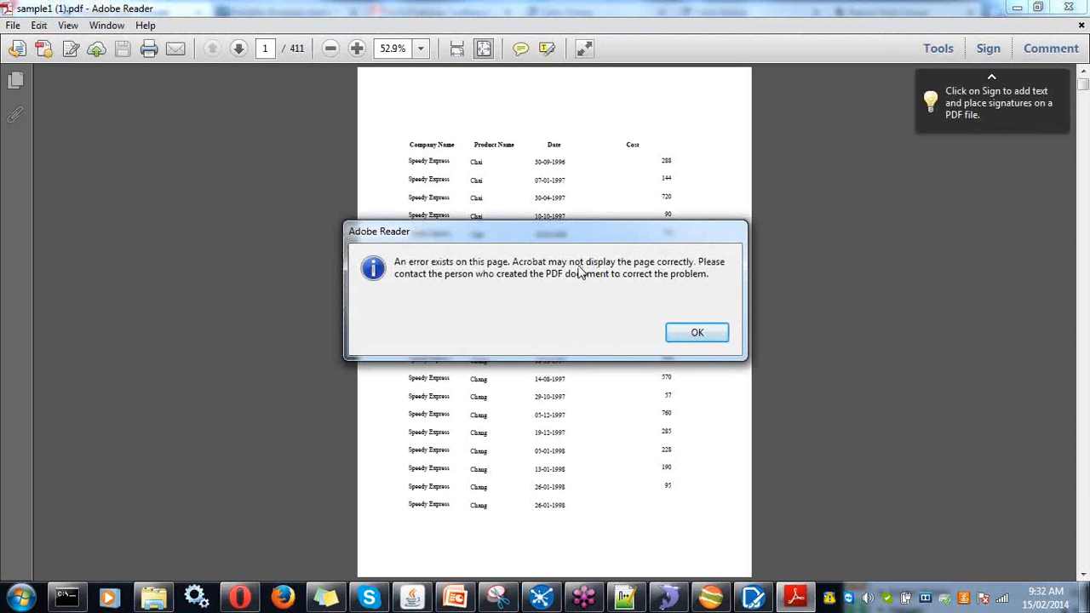
click(686, 334)
scroll(661, 287, down, 3)
scroll(660, 287, down, 6)
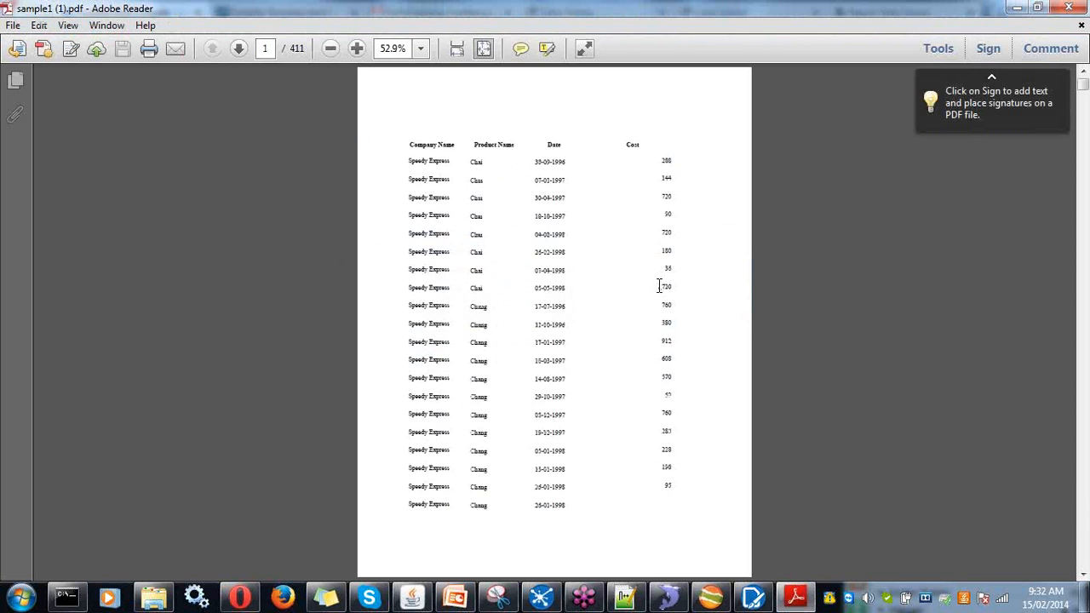
scroll(661, 287, down, 8)
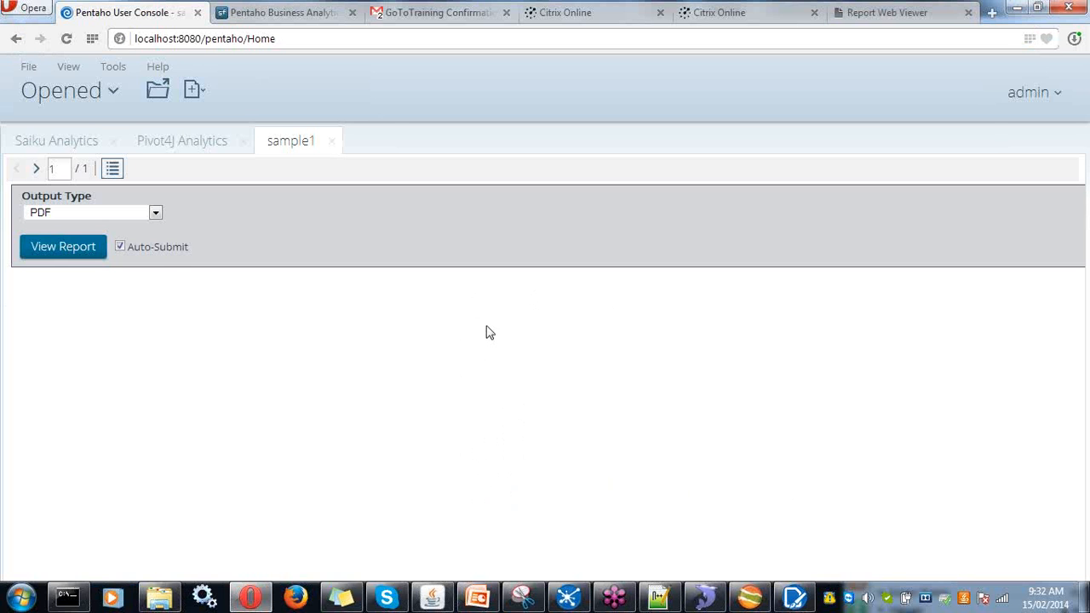
- Render sample1 as HTML (Paginated), close the Report Web Viewer tab, and scroll through My Report
click(155, 213)
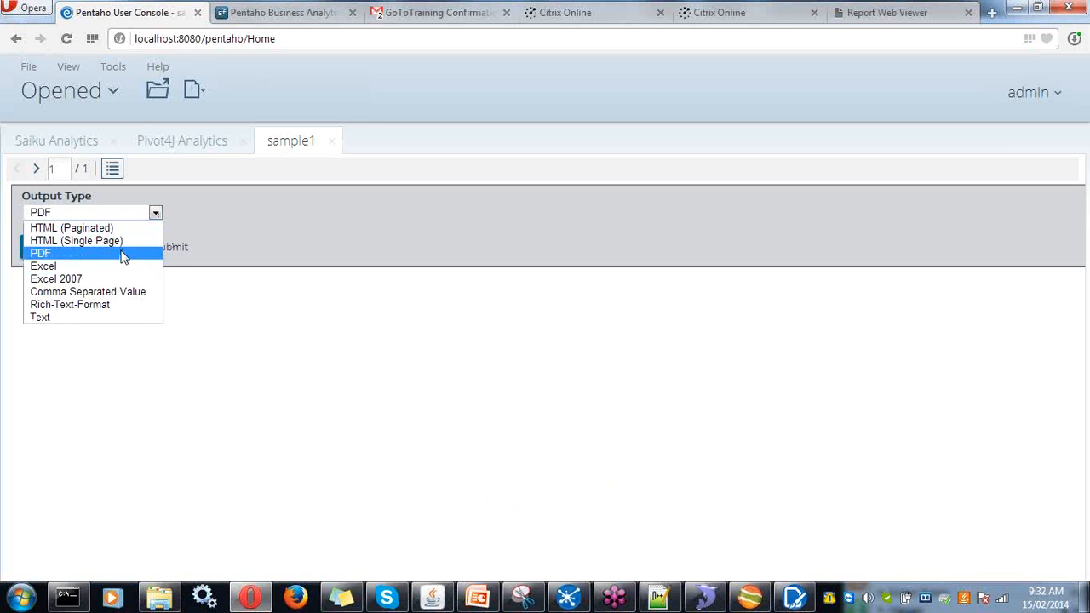
click(114, 229)
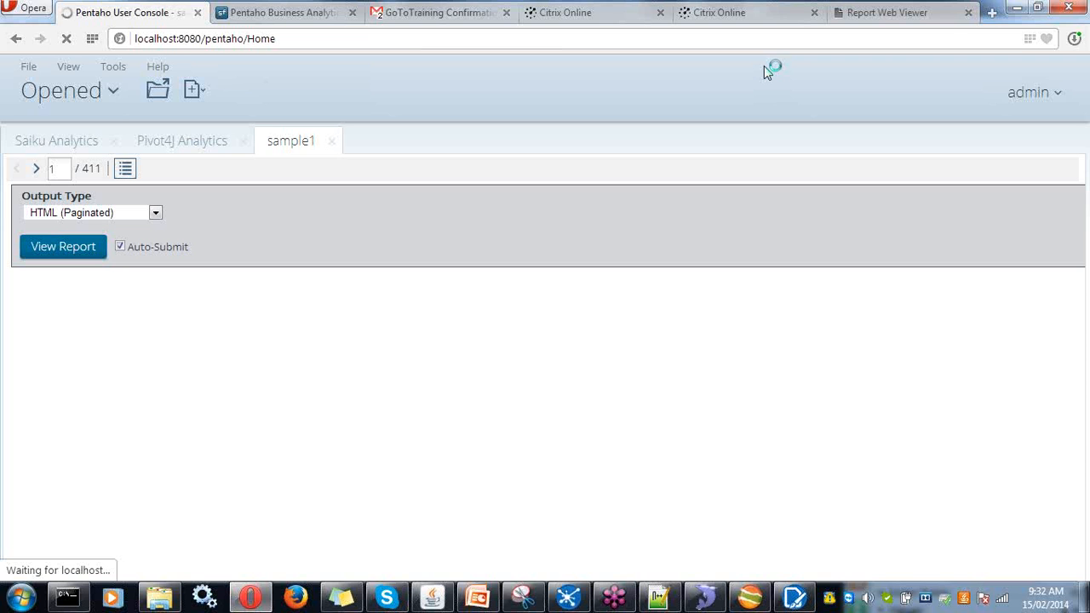
click(968, 12)
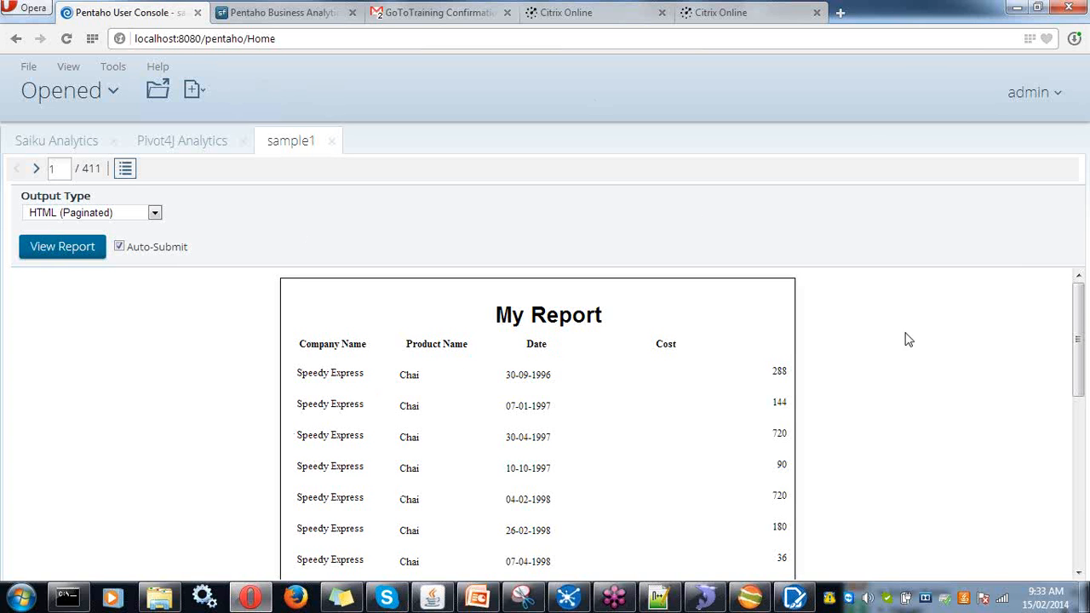
click(1080, 412)
drag(1080, 415, 1083, 317)
click(50, 104)
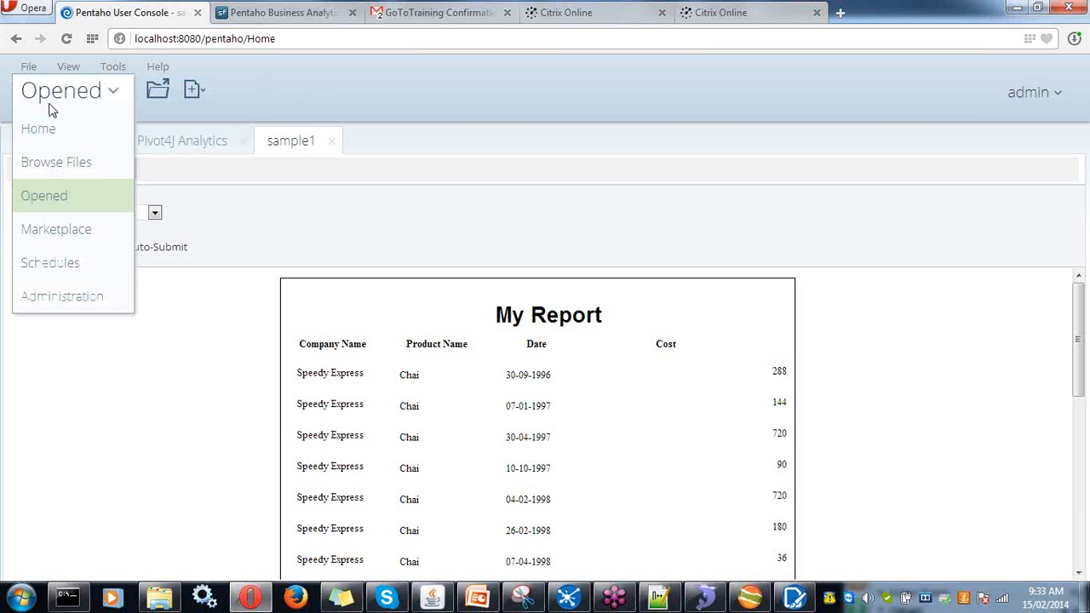
- Open sample1's sharing properties and review its General and Share tabs
click(50, 166)
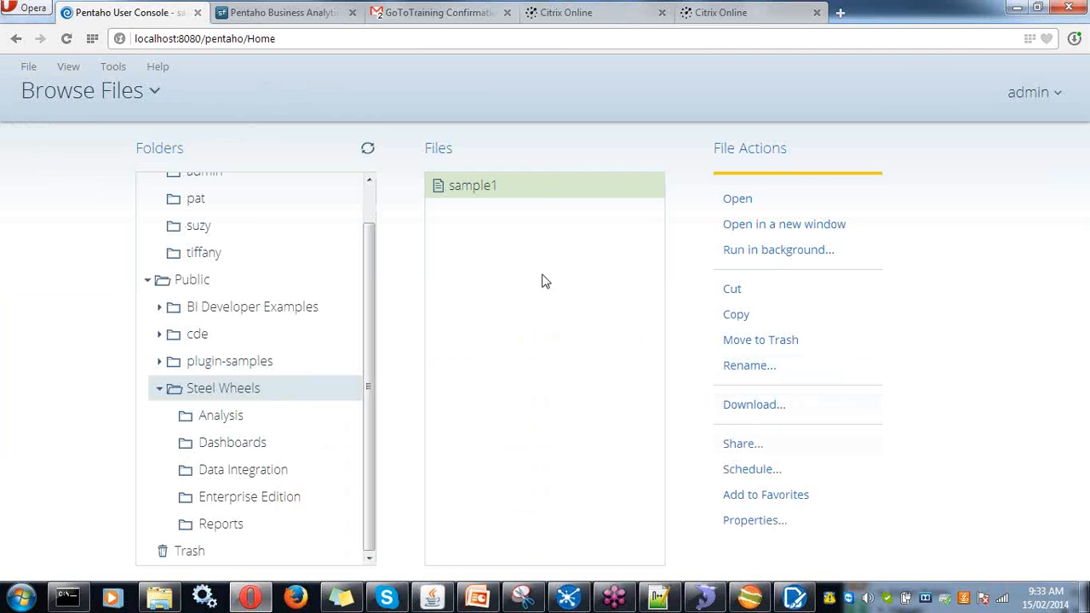
click(749, 451)
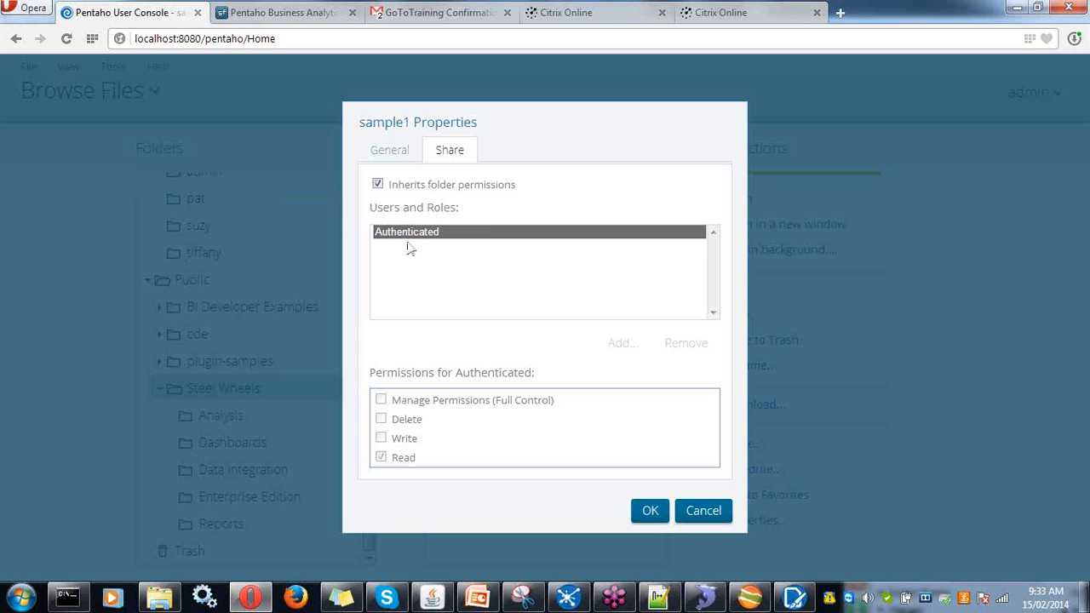
click(393, 160)
click(450, 153)
- Cancel sample1's Properties, then start a Run Once schedule for it and cancel it
click(691, 504)
click(746, 477)
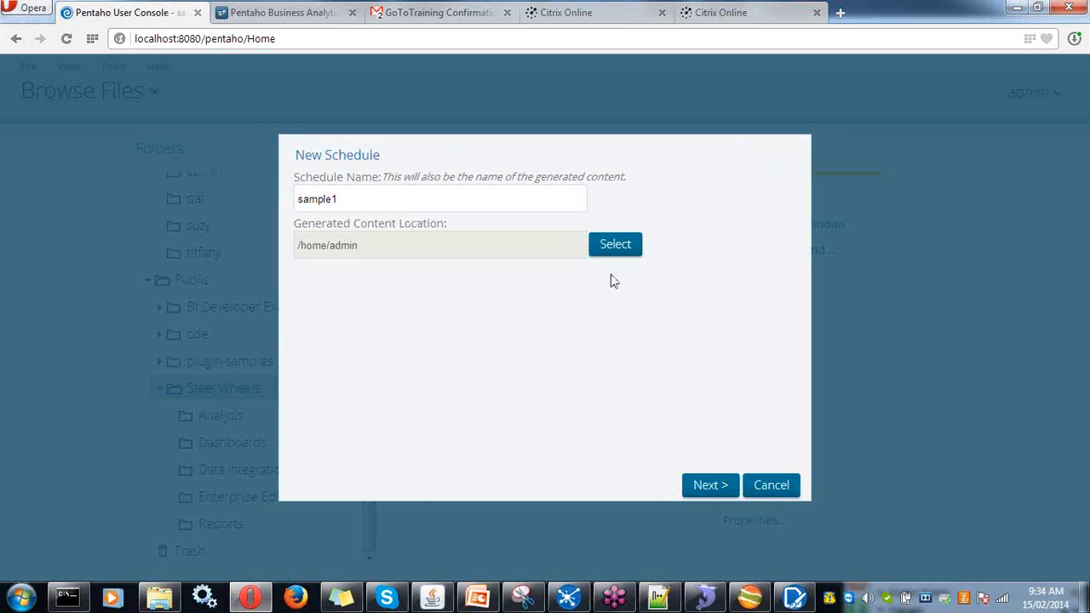
click(707, 481)
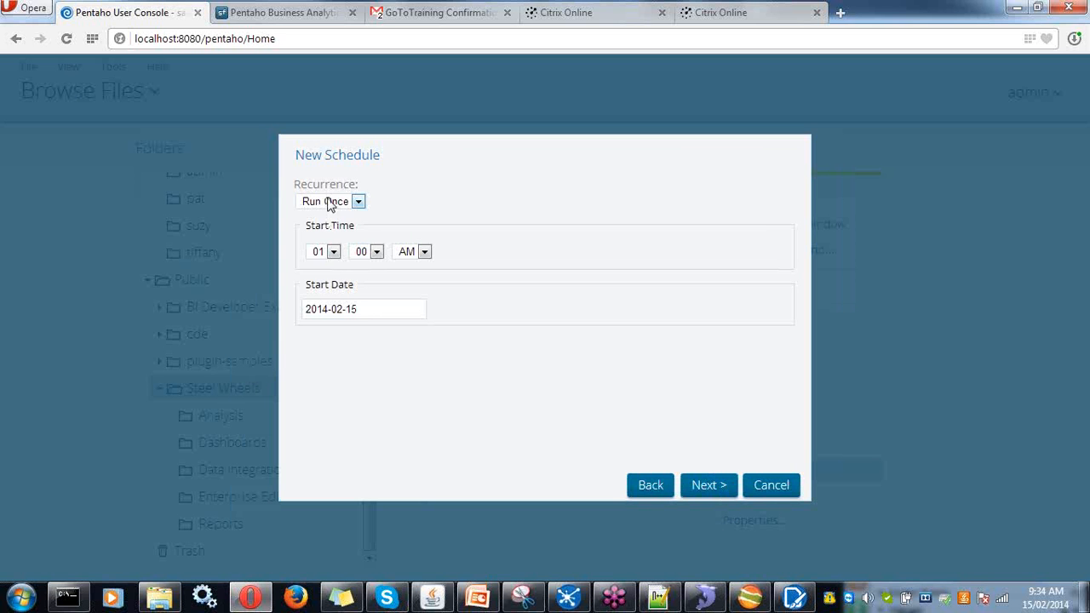
click(331, 203)
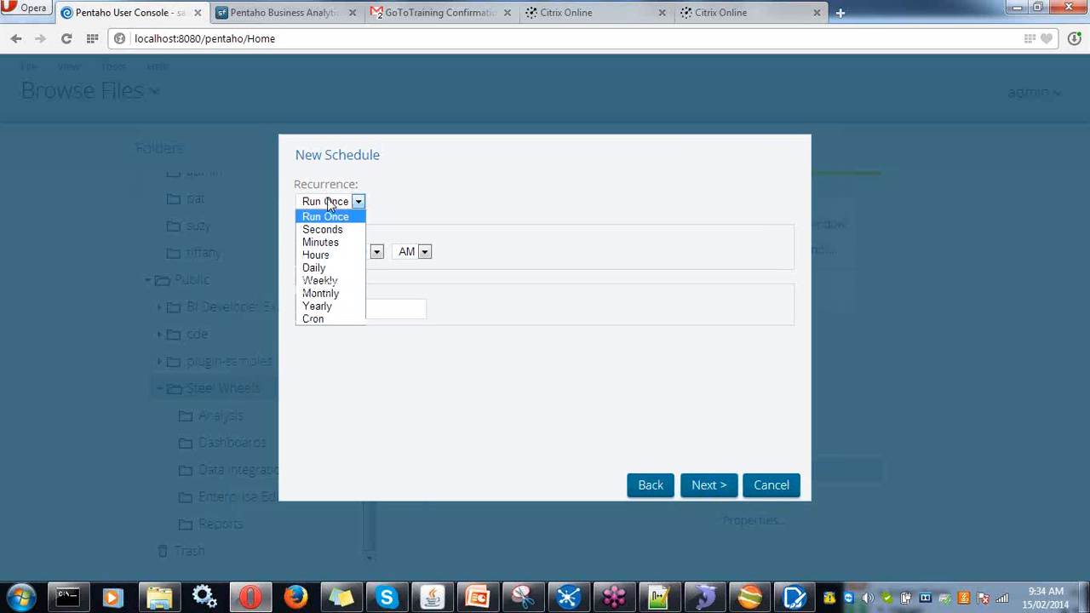
click(330, 202)
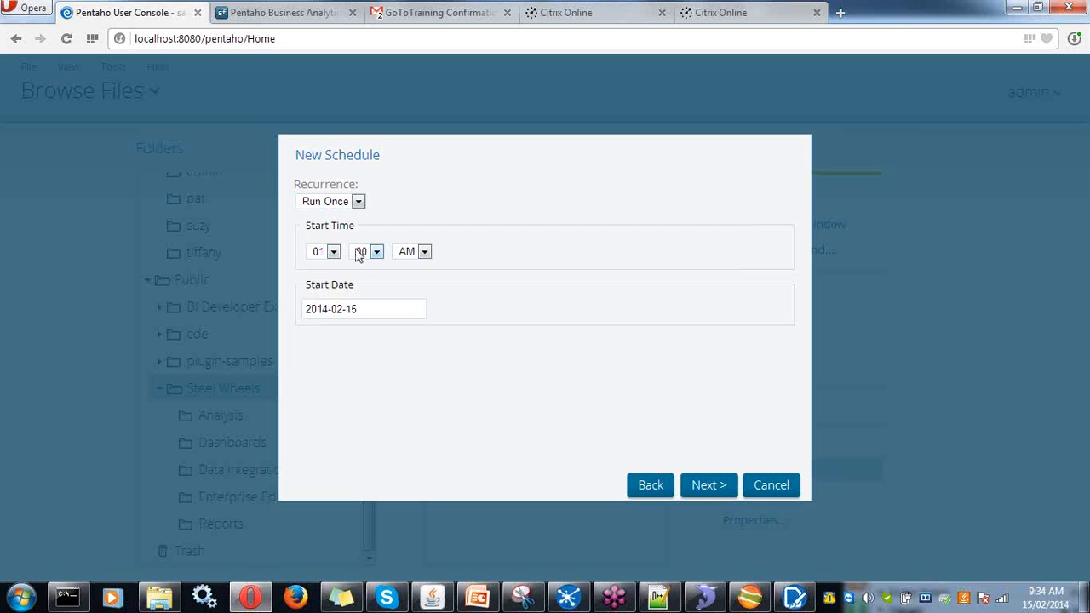
click(769, 490)
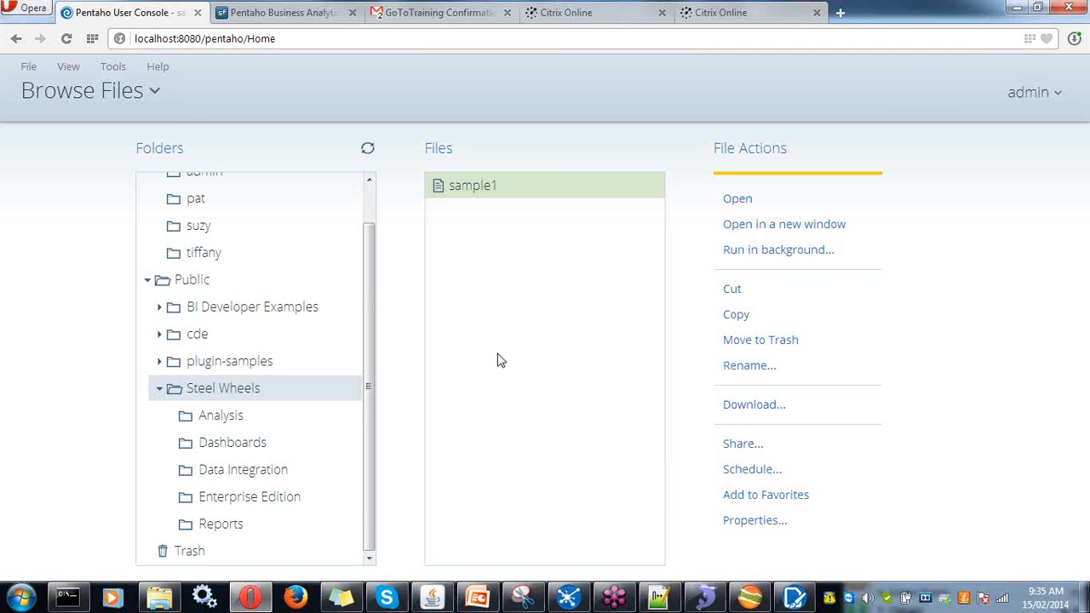
- Create a new CDE dashboard
click(28, 67)
mouse_move(34, 90)
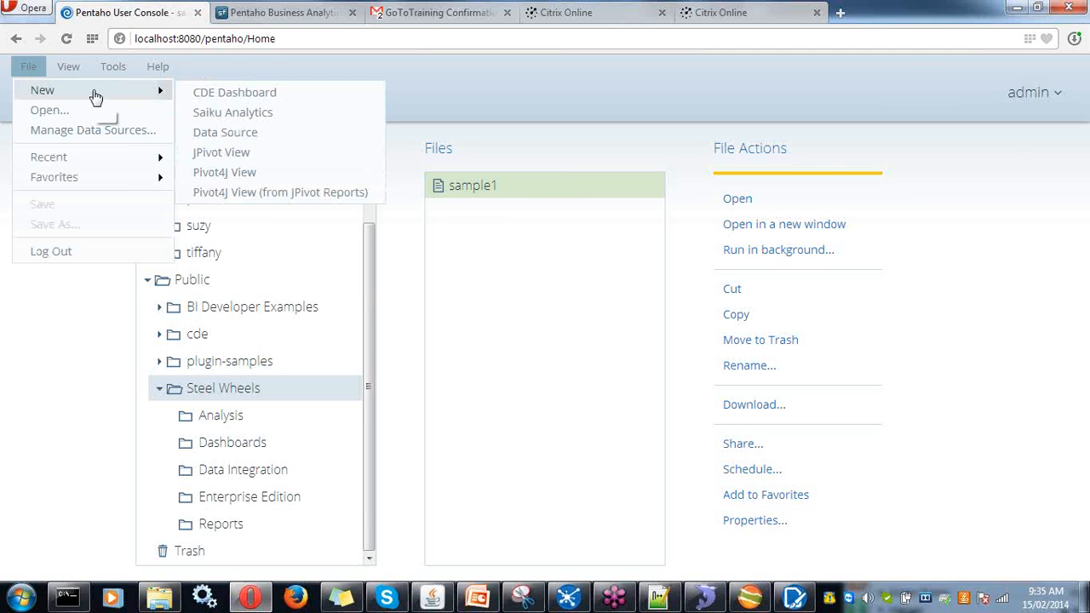
click(199, 91)
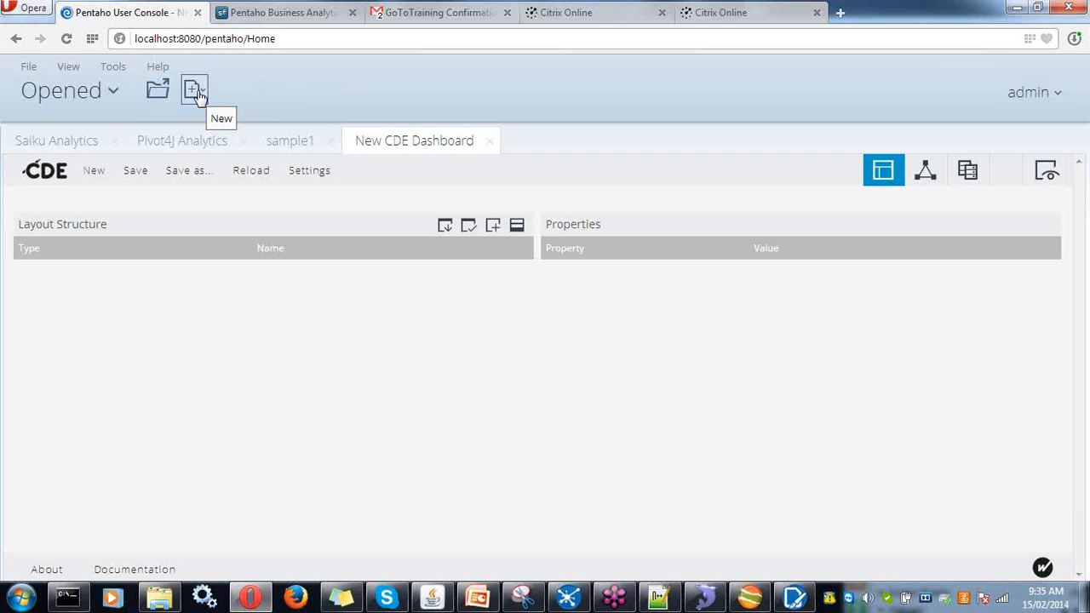
- Pick the Two Columns Template for the dashboard and apply it
click(467, 227)
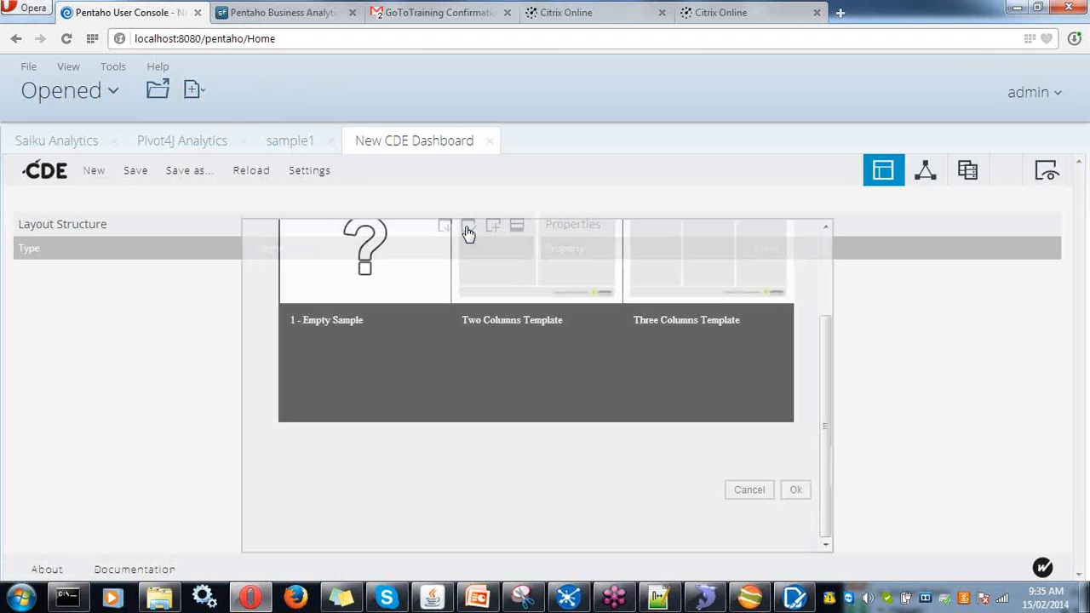
scroll(696, 376, up, 1)
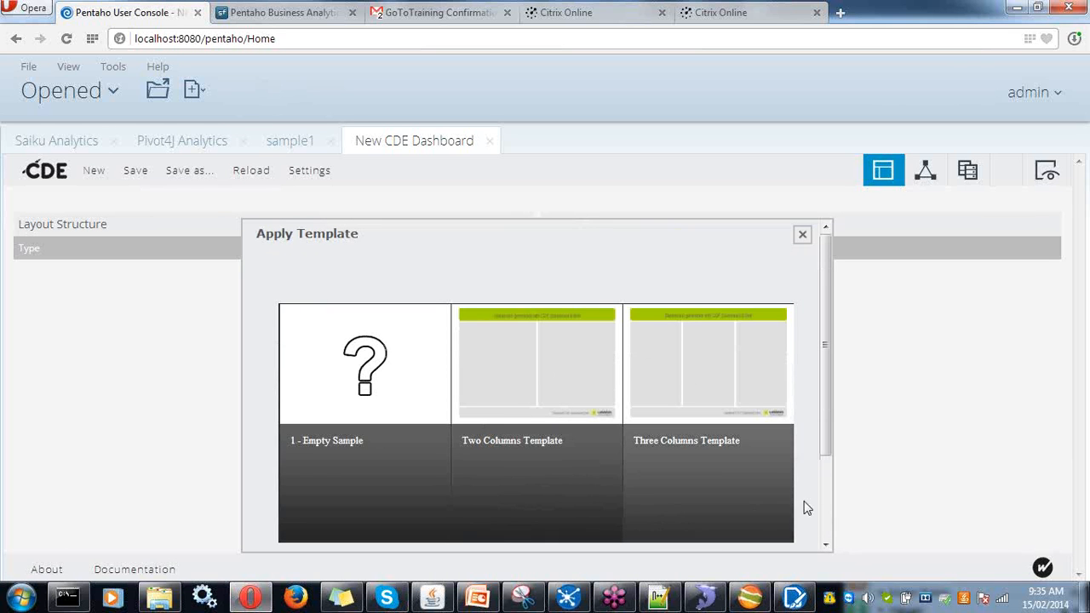
drag(824, 474, 811, 362)
scroll(812, 398, down, 3)
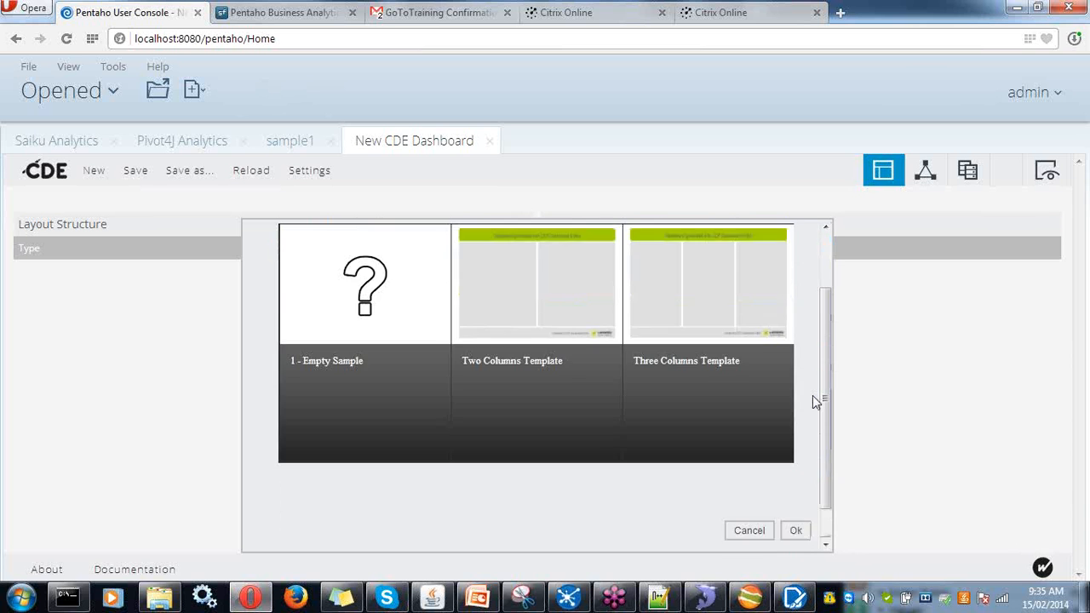
scroll(812, 399, up, 3)
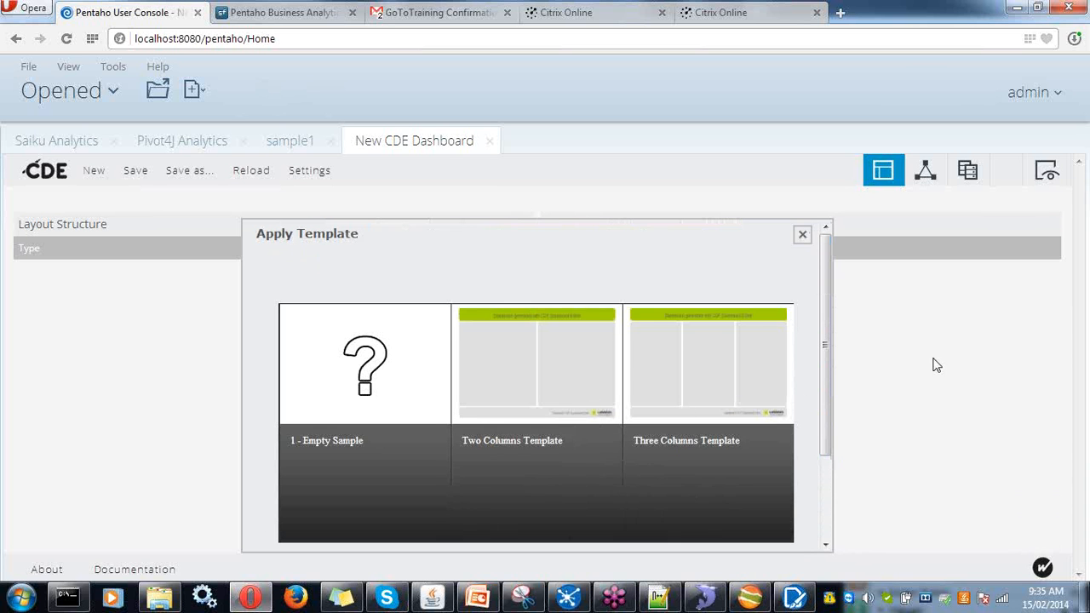
click(567, 385)
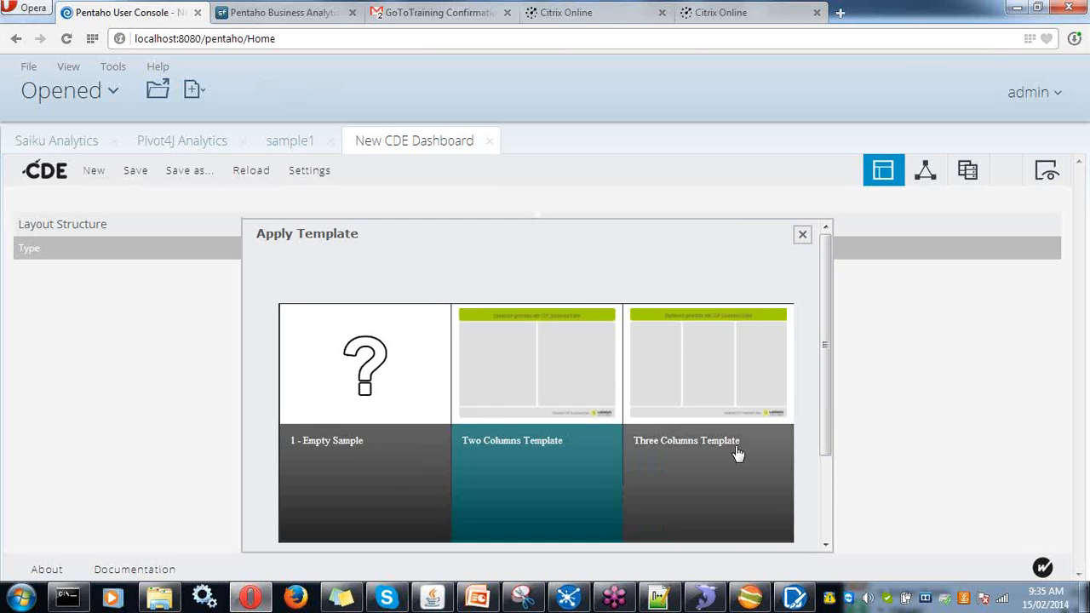
scroll(807, 499, down, 3)
click(794, 490)
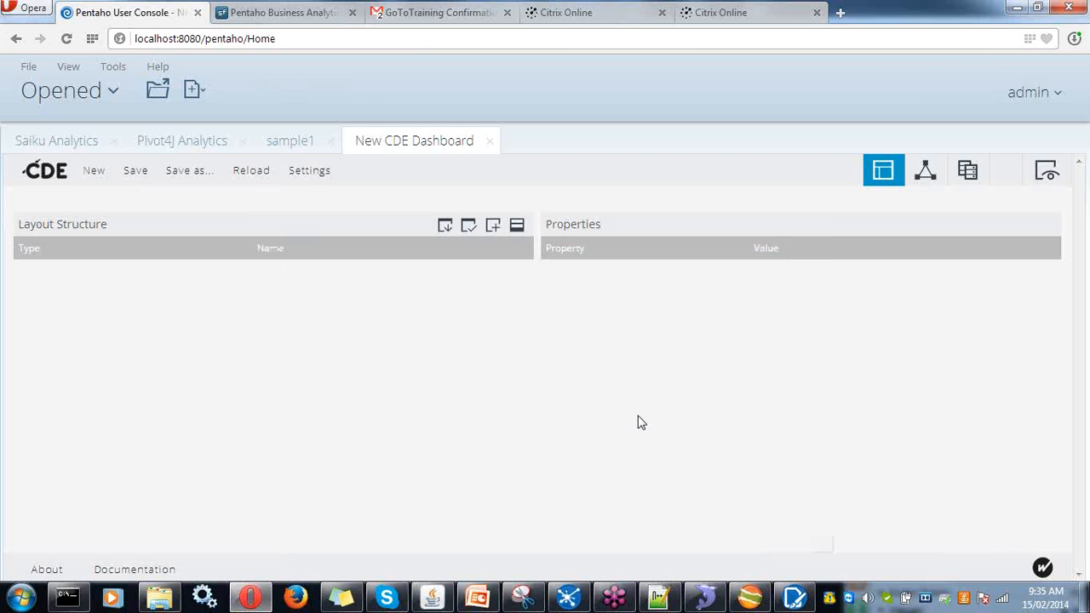
- Confirm loading the template and select the title Html element under Header > Column
click(808, 335)
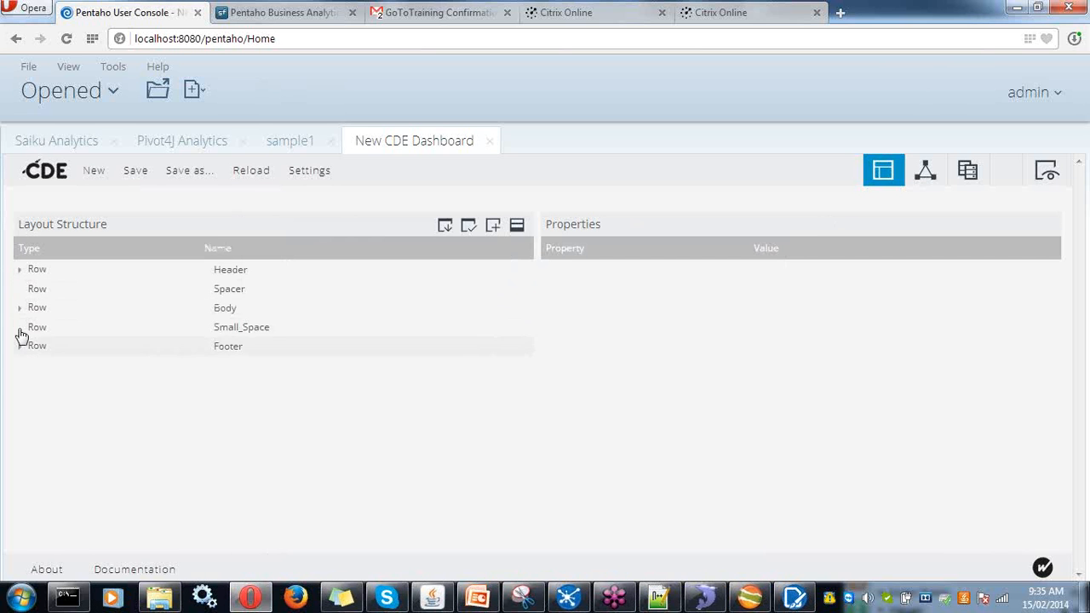
click(20, 271)
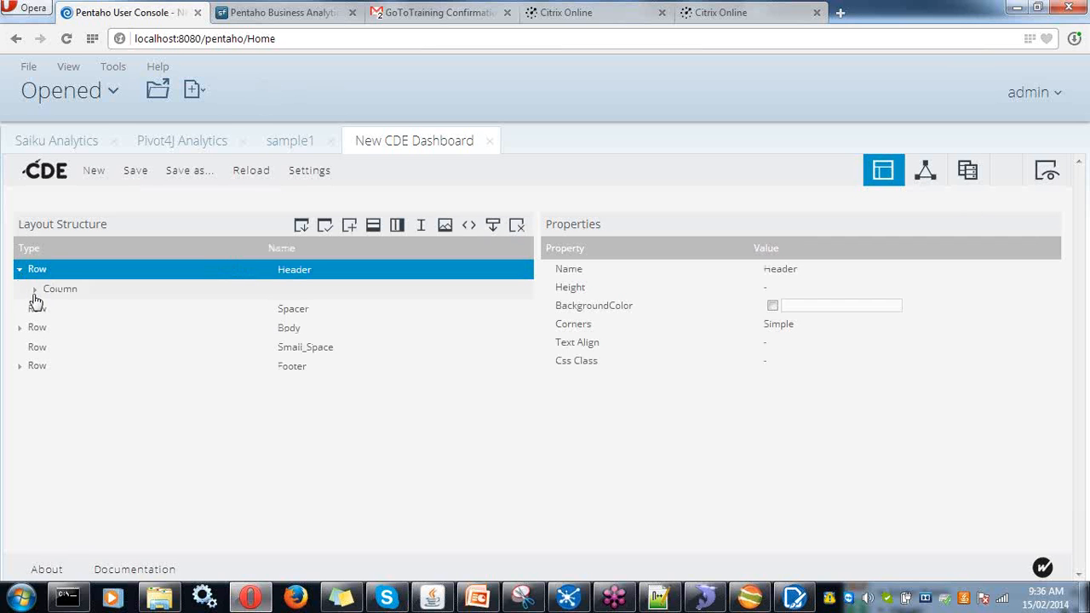
click(35, 289)
click(109, 309)
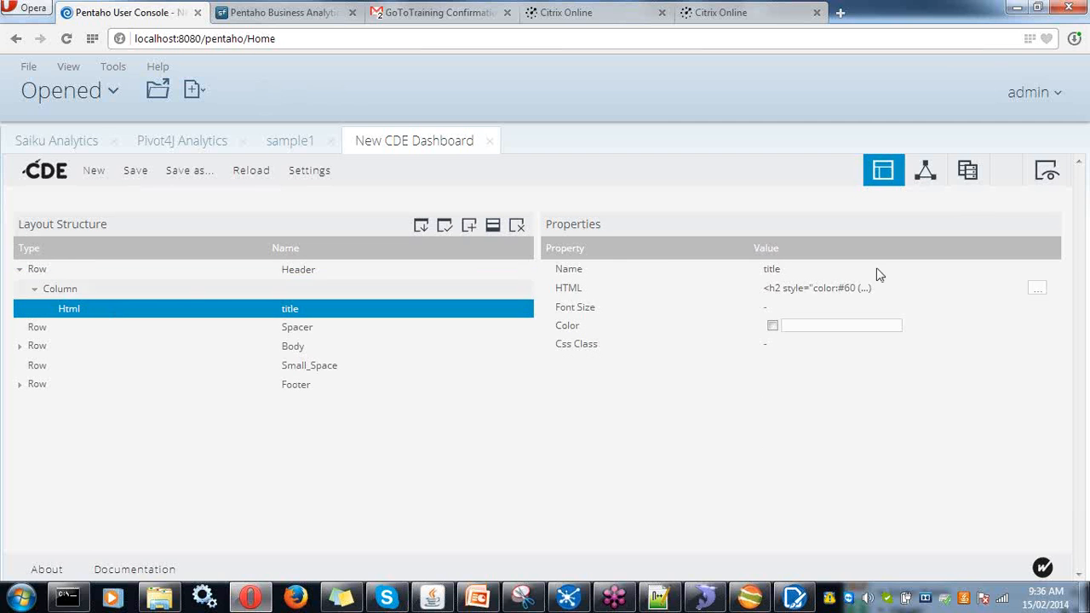
- Replace the title's heading HTML text with 'Demo Editor'
click(835, 292)
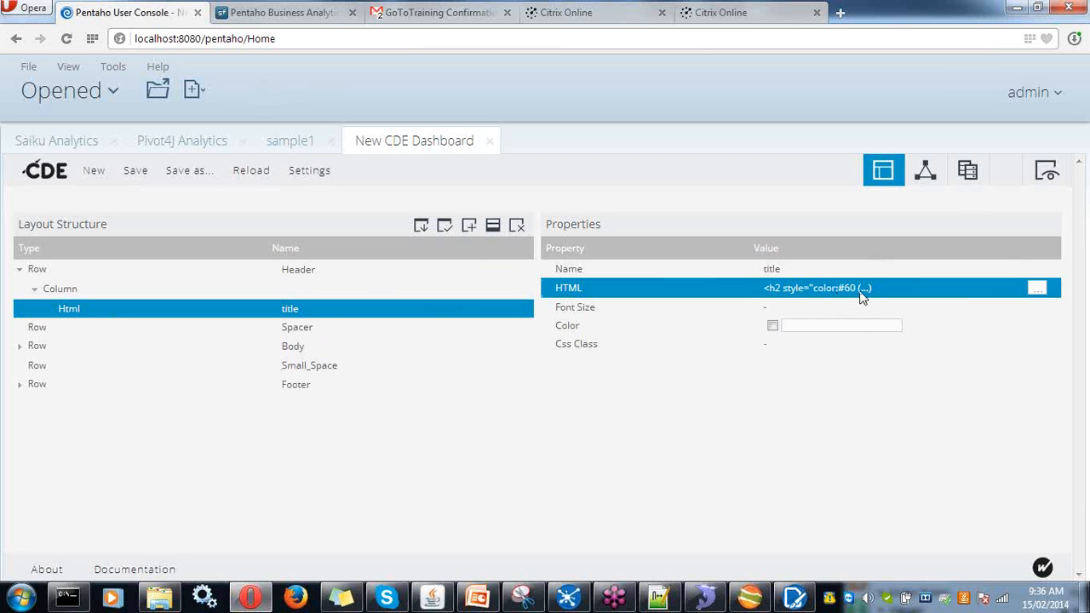
click(1036, 289)
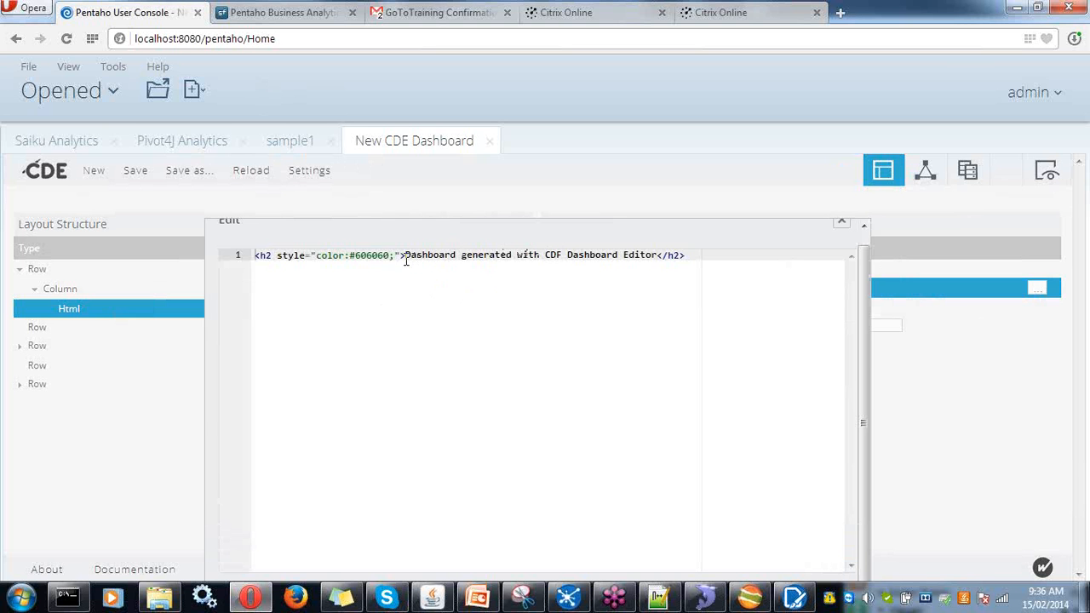
drag(406, 258, 657, 257)
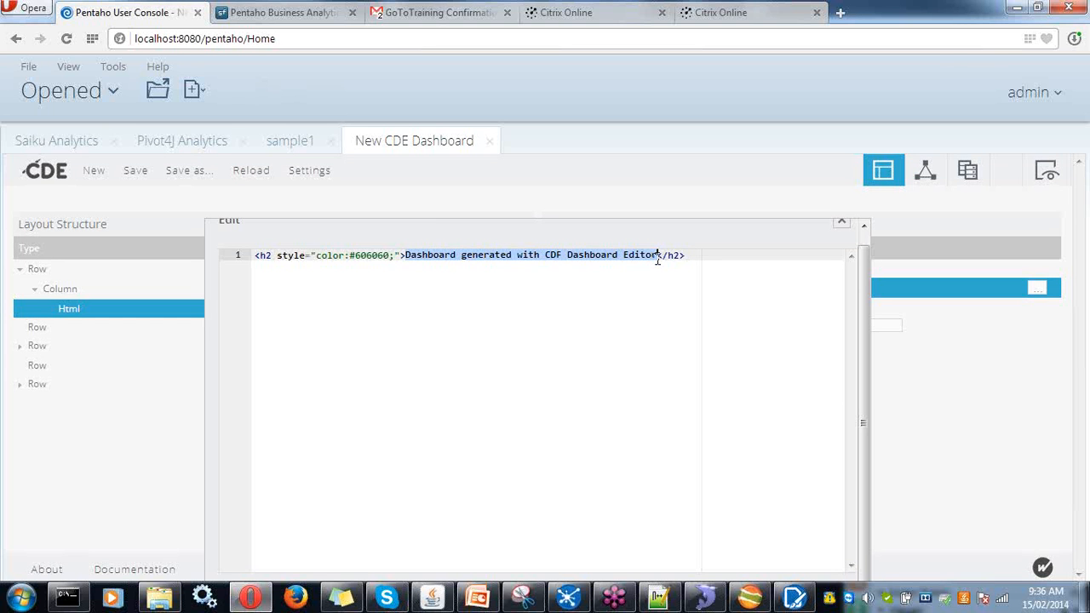
text(Demo )
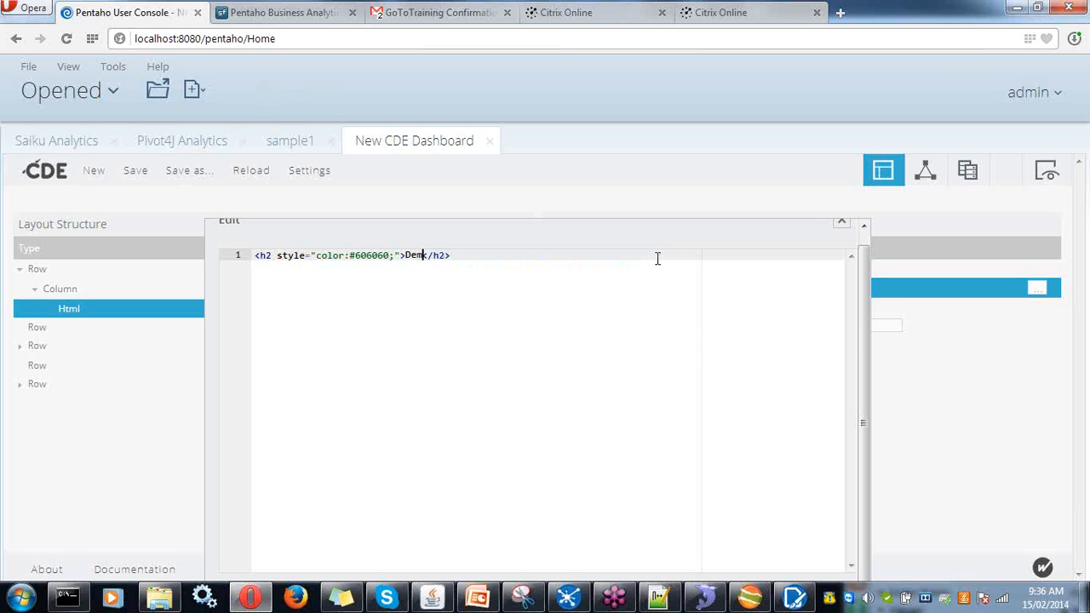
text(Editor)
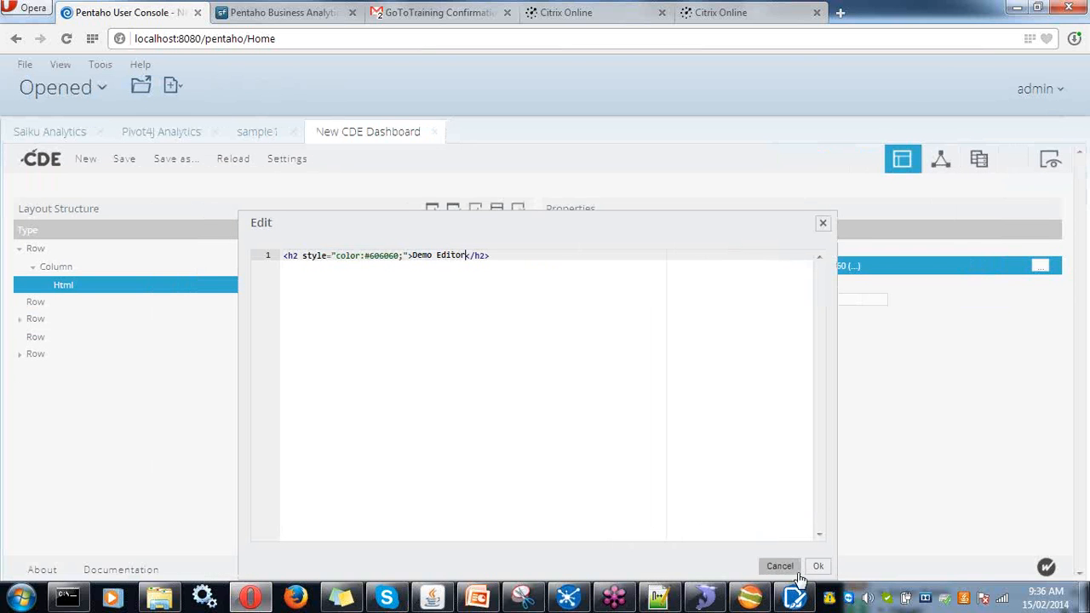
click(814, 565)
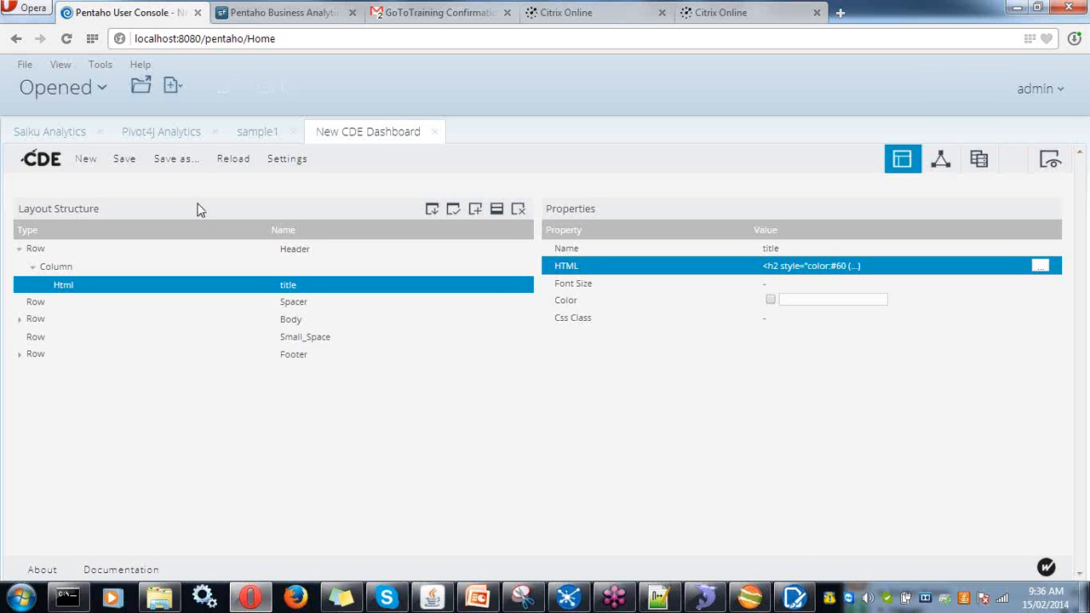
- Save the dashboard as dem01, titled Demo1, in public > Steel Wheels > Dashboards
click(186, 161)
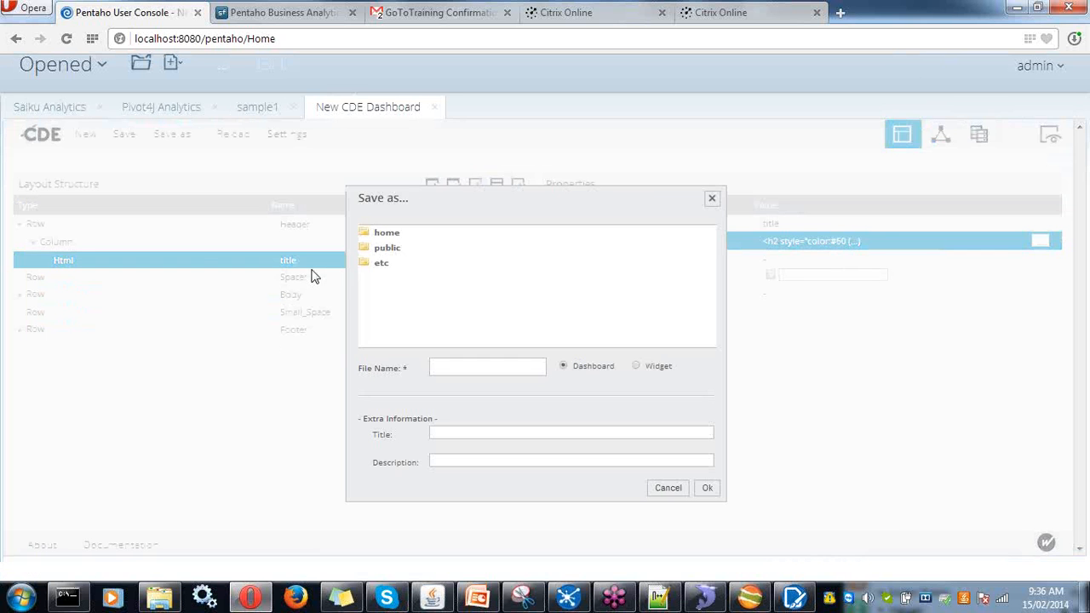
click(385, 255)
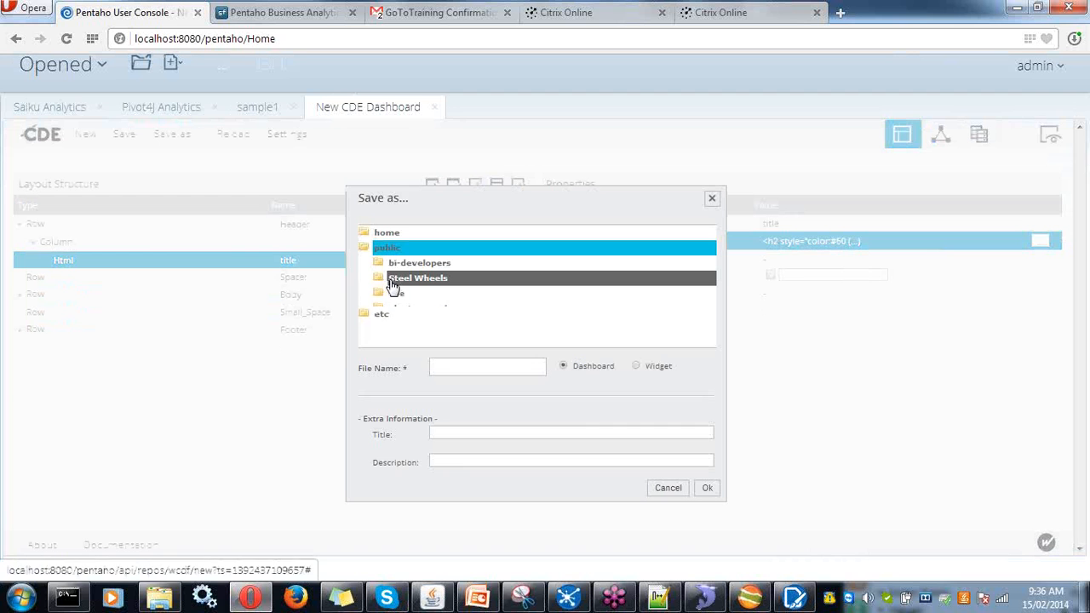
click(396, 284)
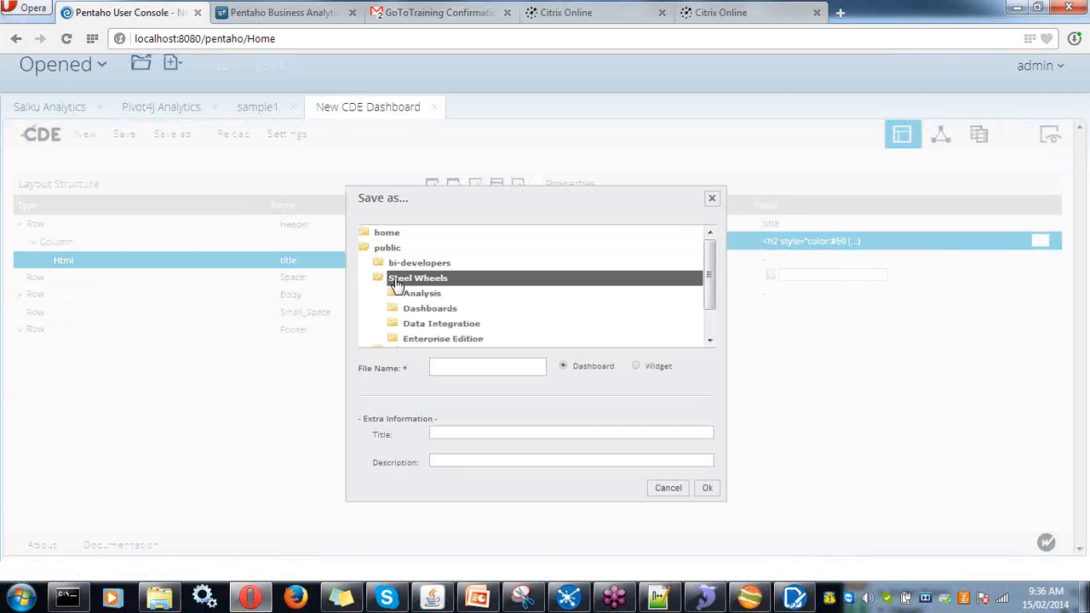
click(434, 316)
click(463, 372)
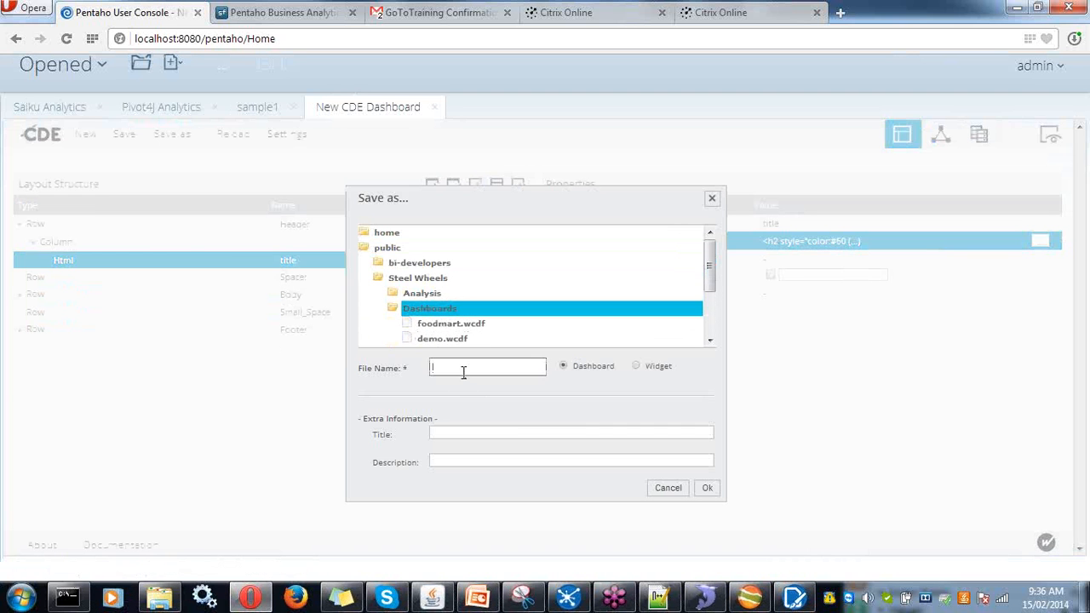
text(democ)
click(476, 434)
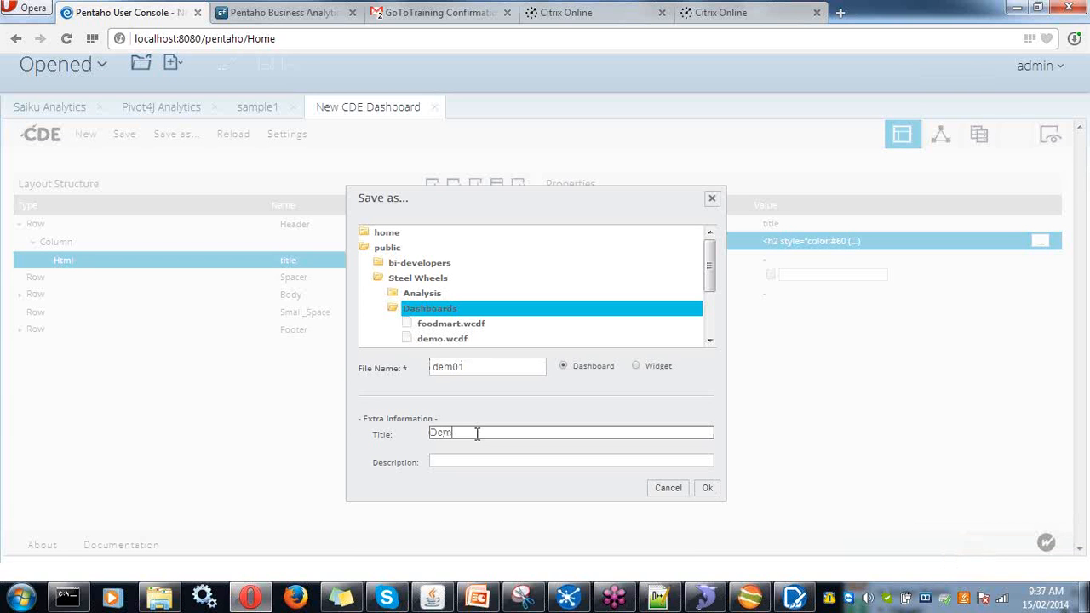
click(709, 498)
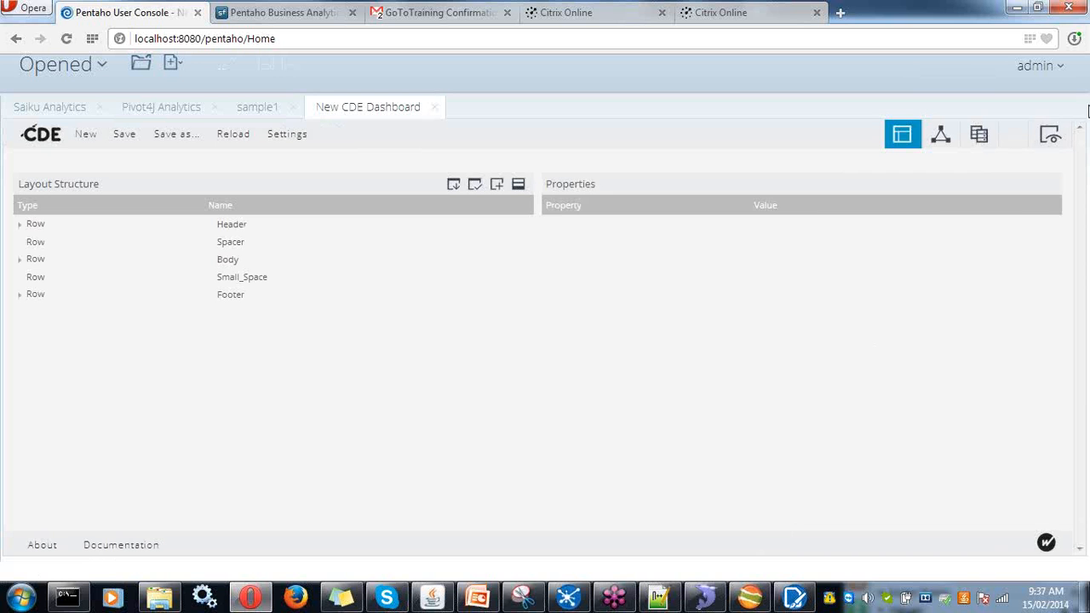
click(1049, 139)
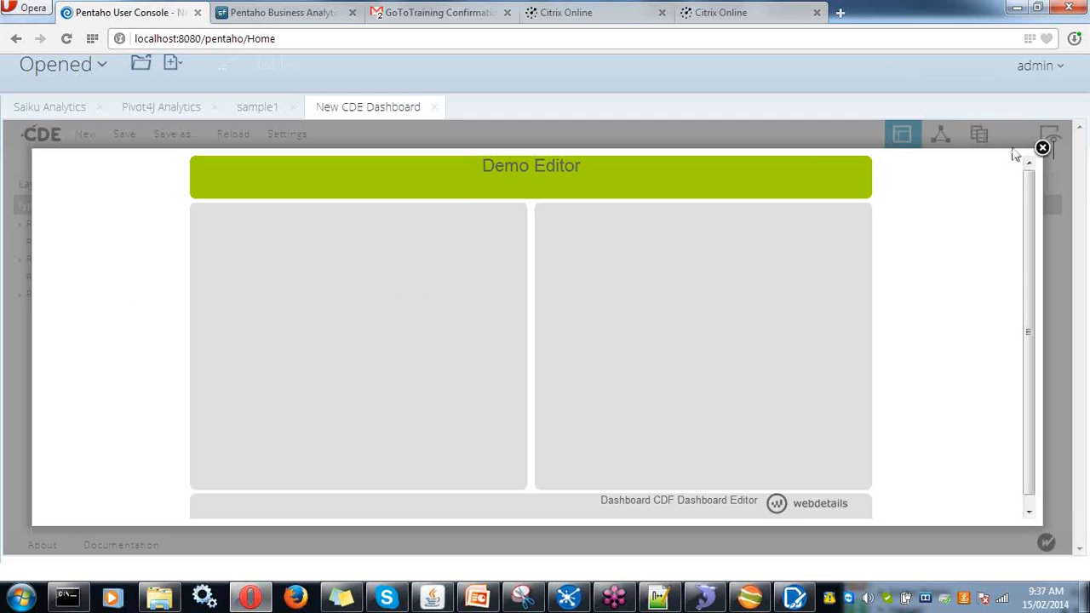
click(1043, 149)
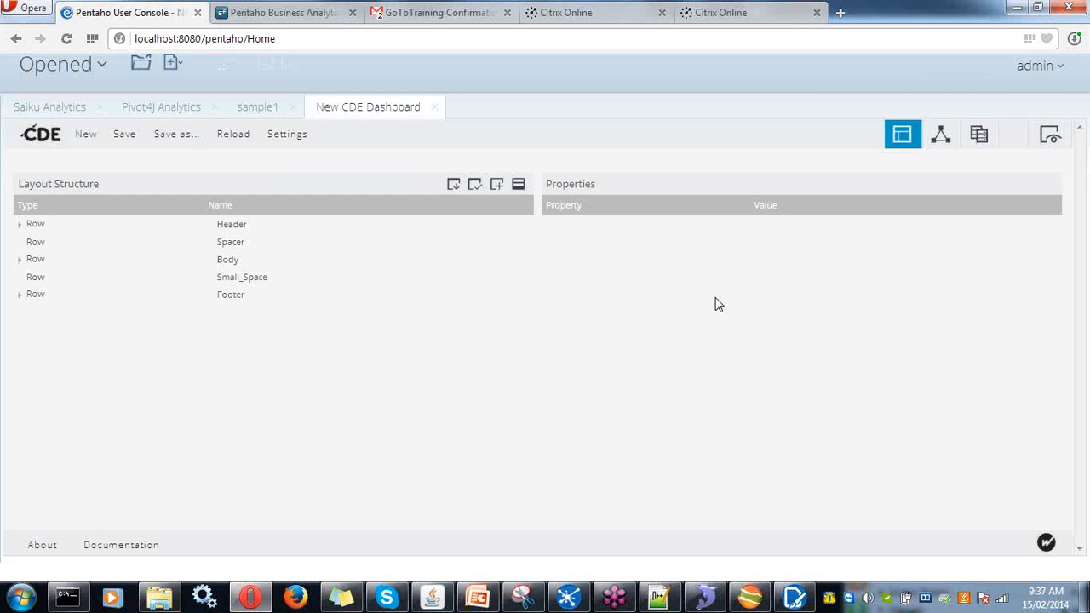
- Add an mdx over mondrianJndi datasource from the MDX Queries group
click(978, 136)
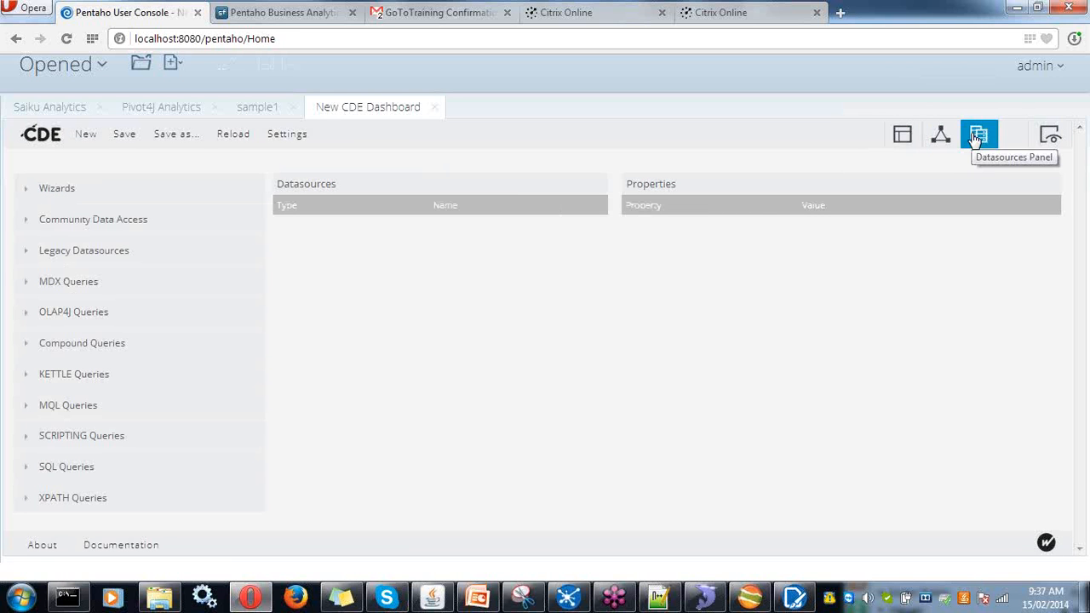
click(43, 286)
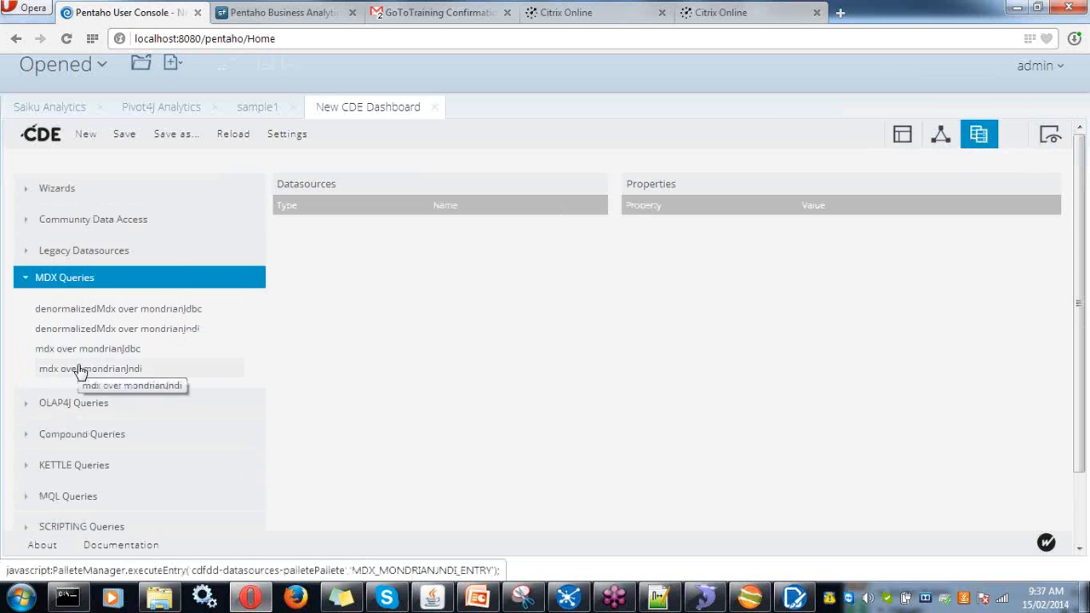
click(79, 368)
- Name the datasource mdx1 with Jndi conNorthWind and Mondrian schema New Schema1
click(830, 225)
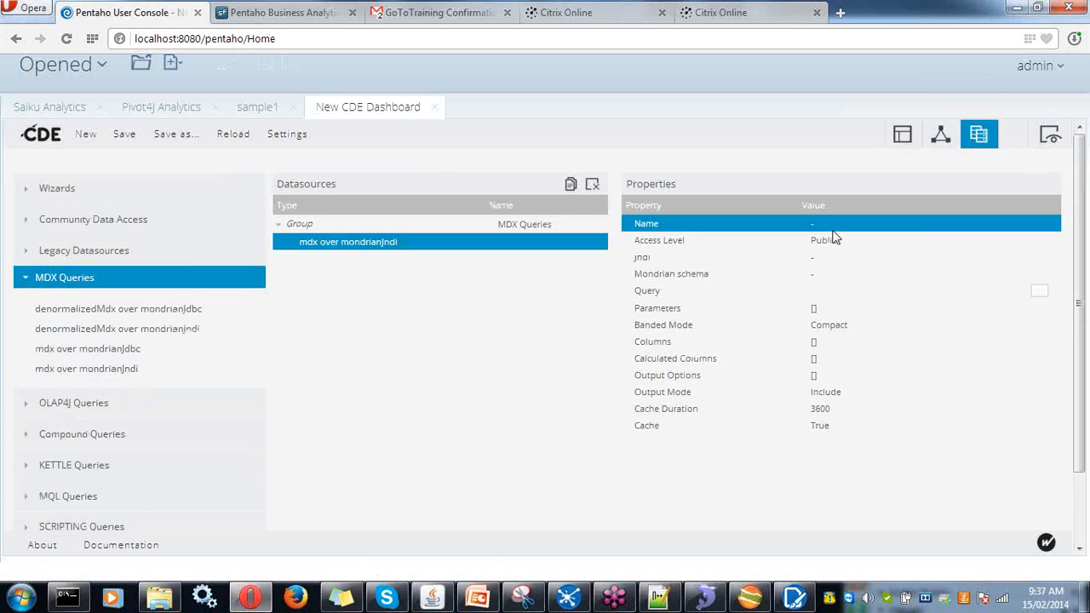
click(834, 224)
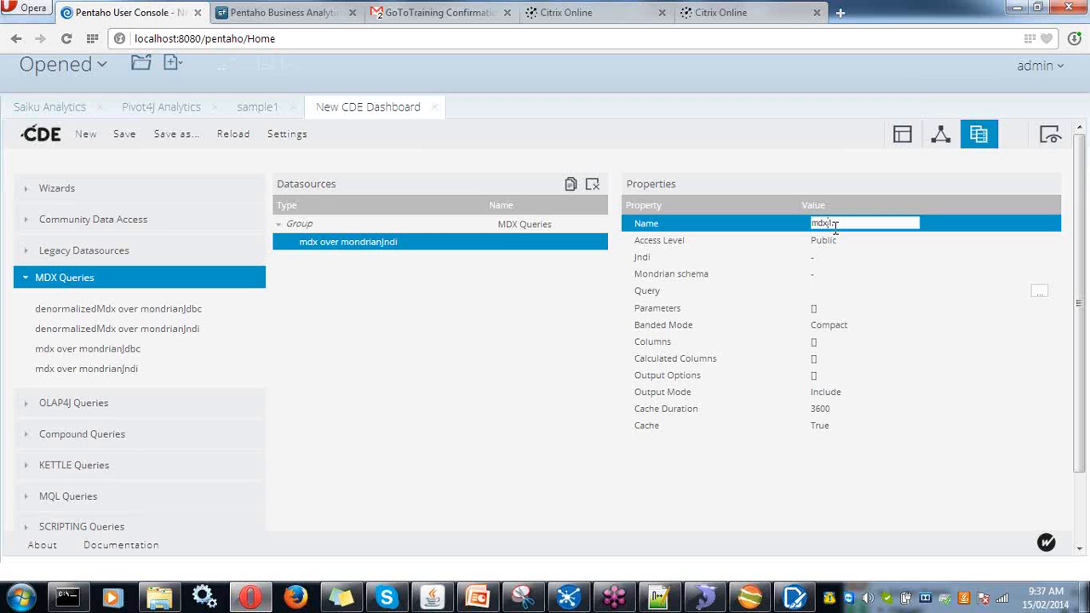
click(829, 257)
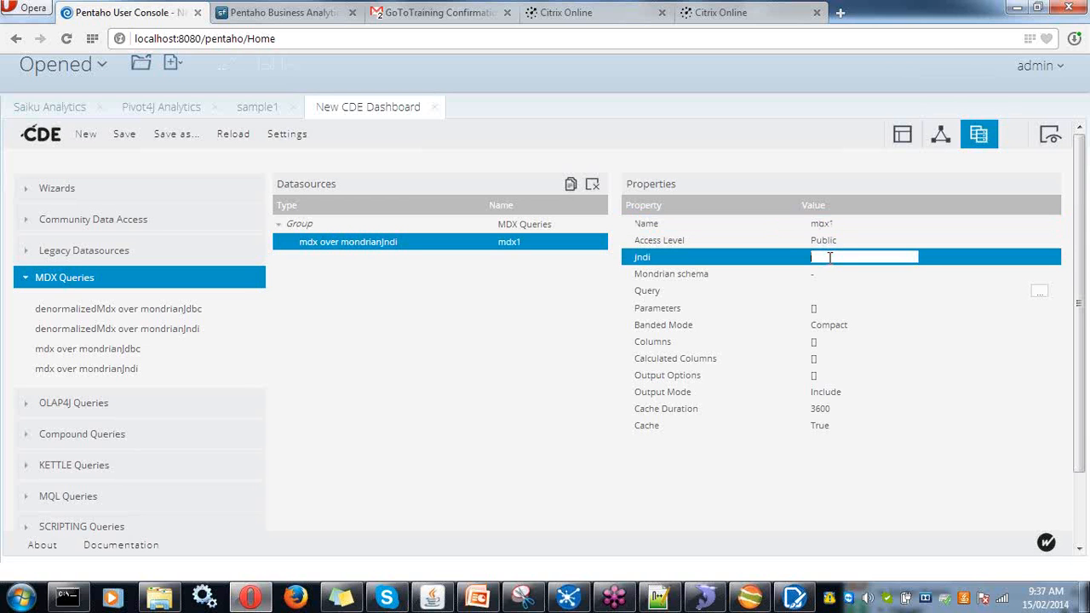
click(829, 257)
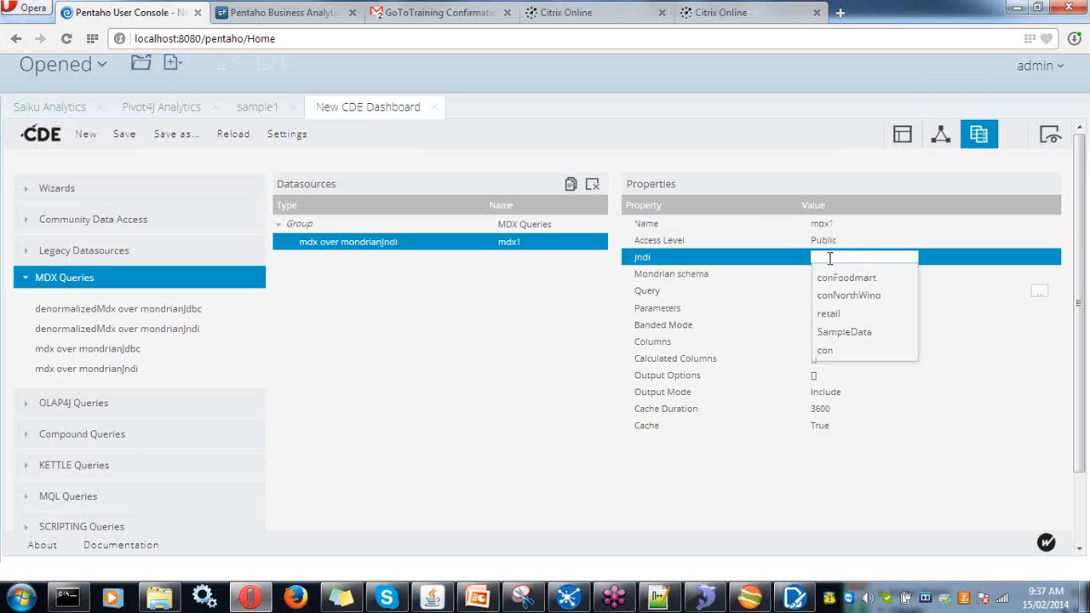
click(830, 296)
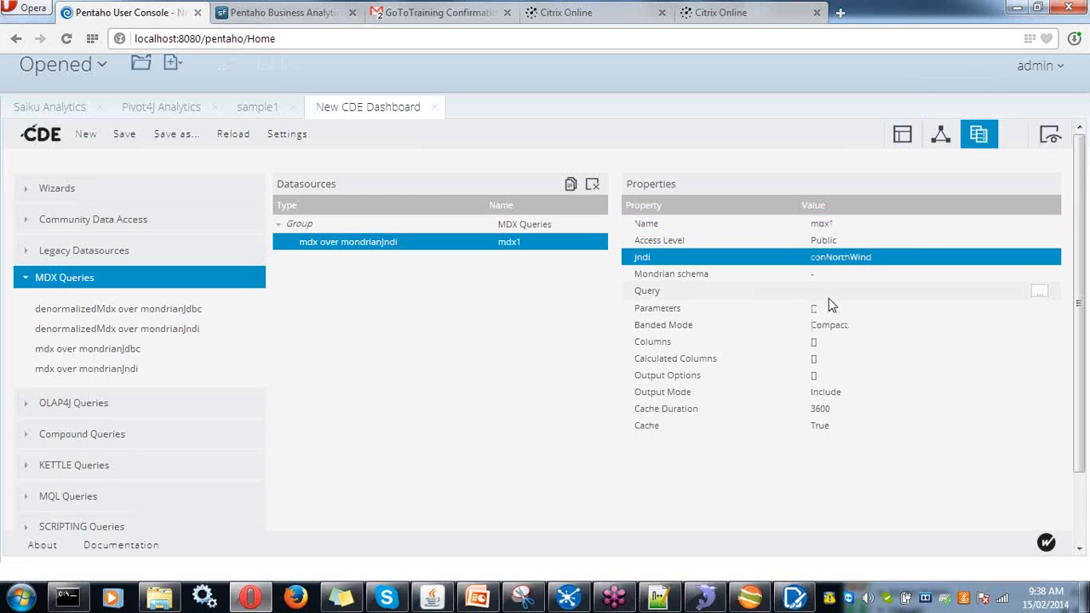
drag(827, 273, 831, 255)
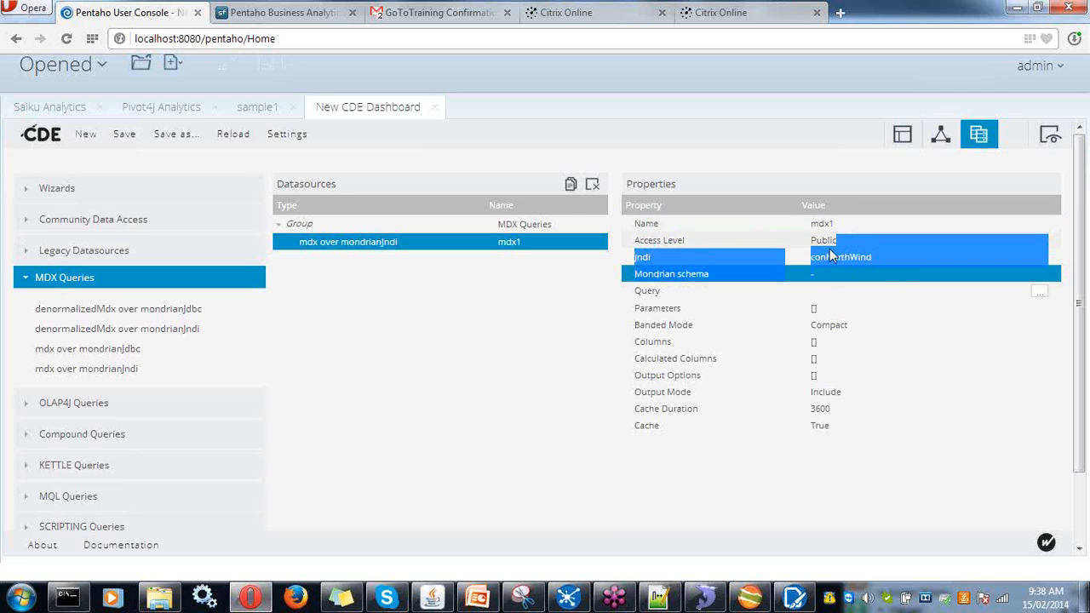
click(827, 273)
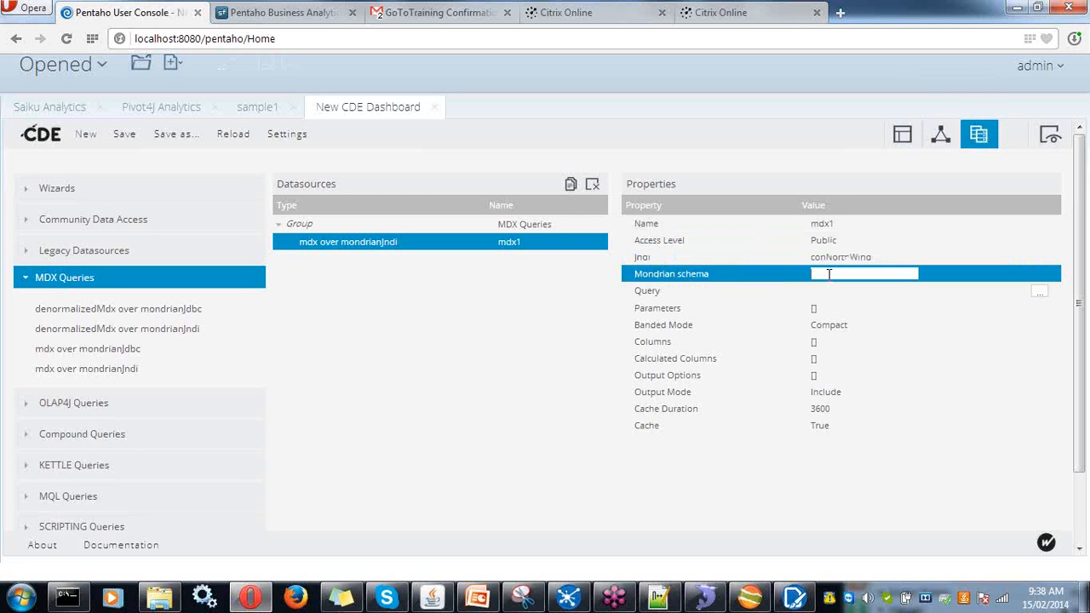
click(830, 289)
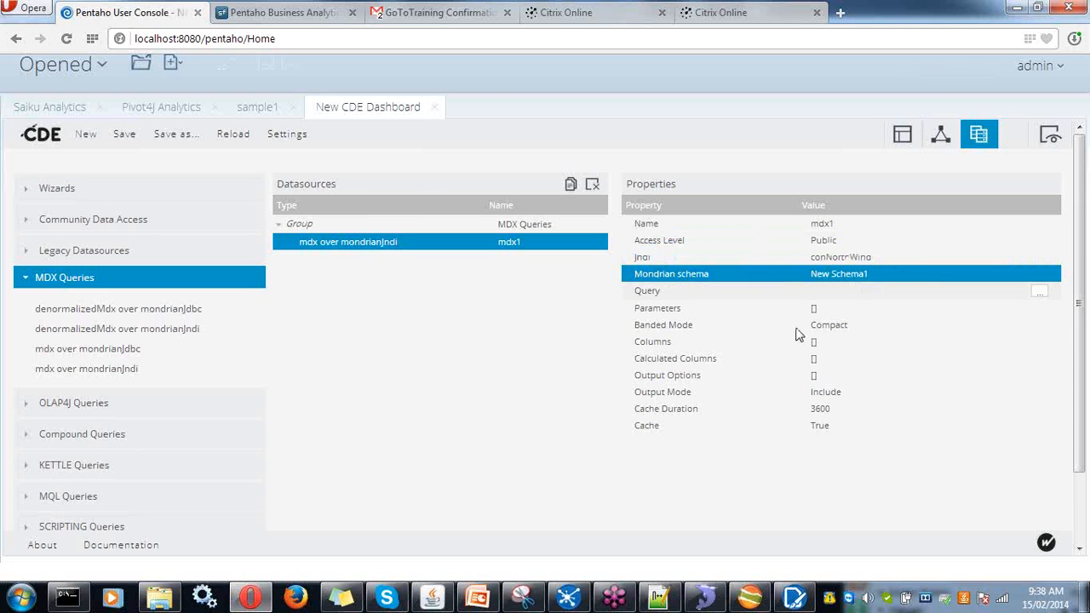
- In Pivot4J, remove DimShippers from Columns and show Qty and Cost per year
click(148, 108)
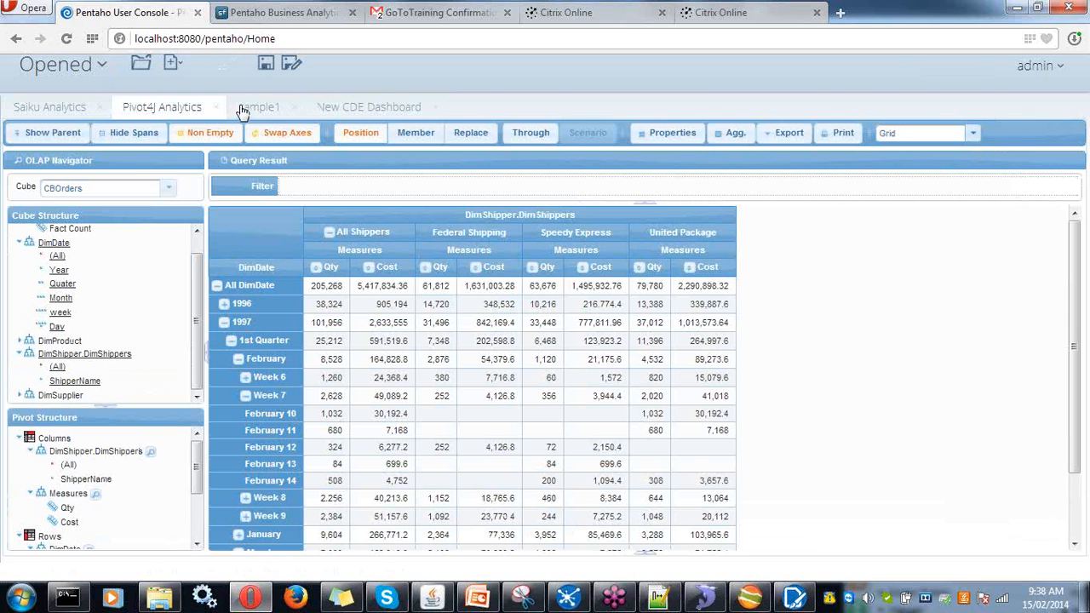
click(217, 285)
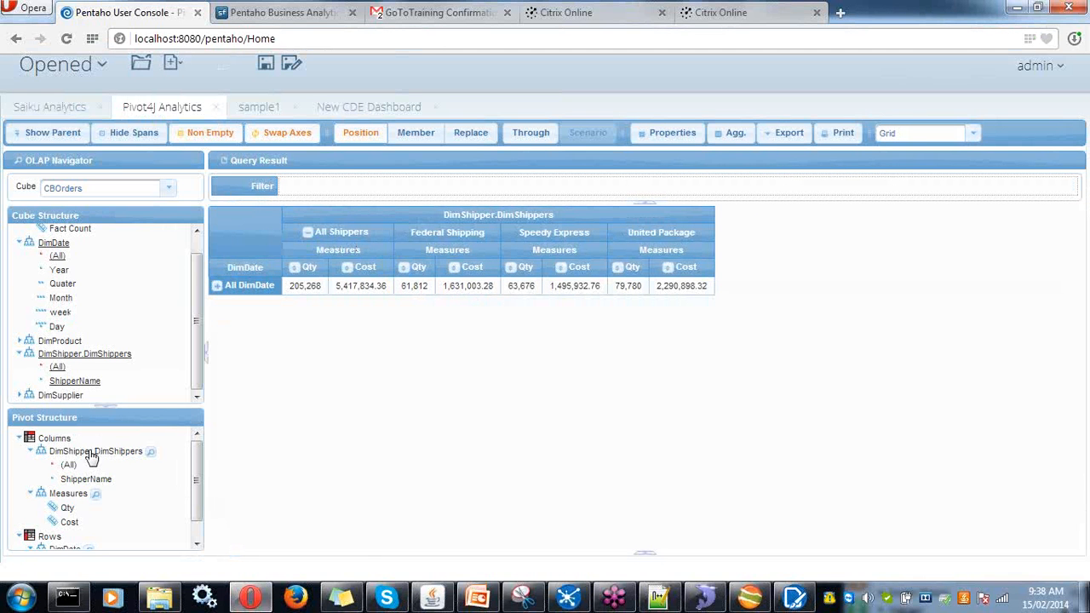
drag(92, 452, 114, 378)
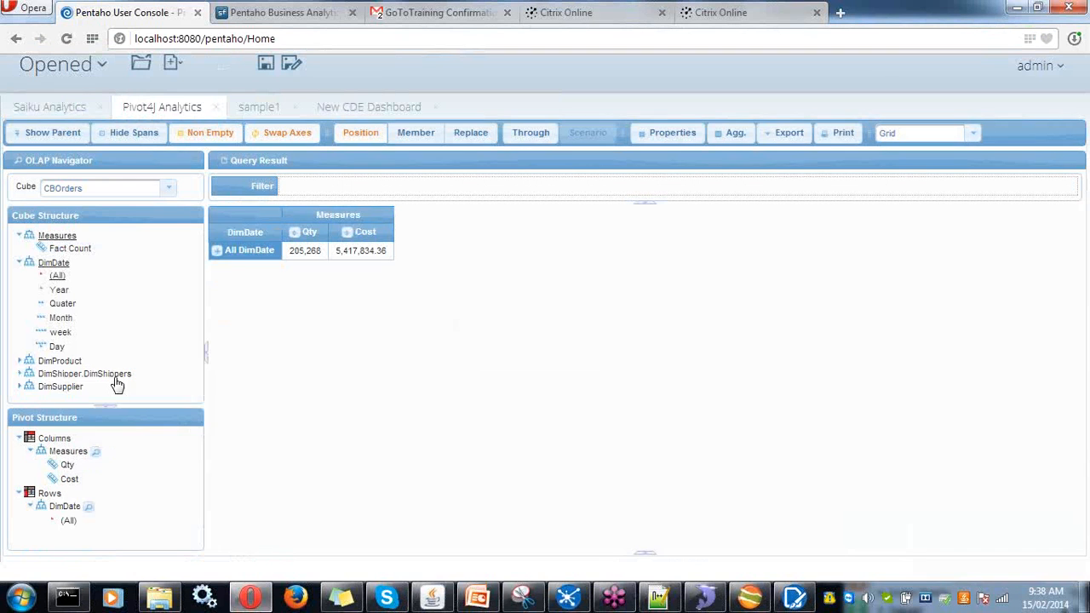
click(217, 252)
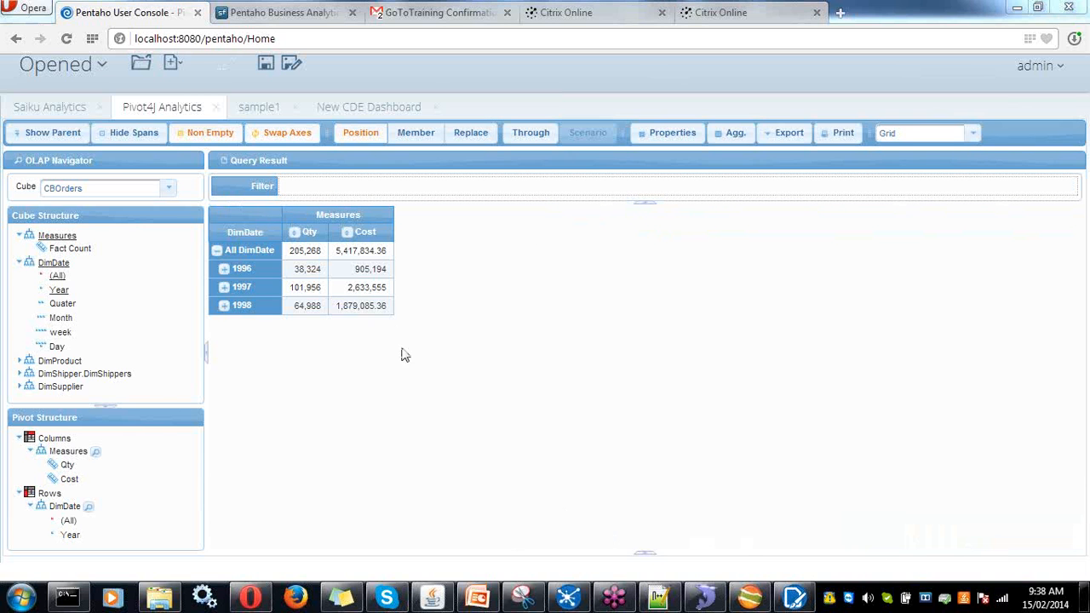
- Open and widen the MDX Query pane, then run the query
right_click(441, 368)
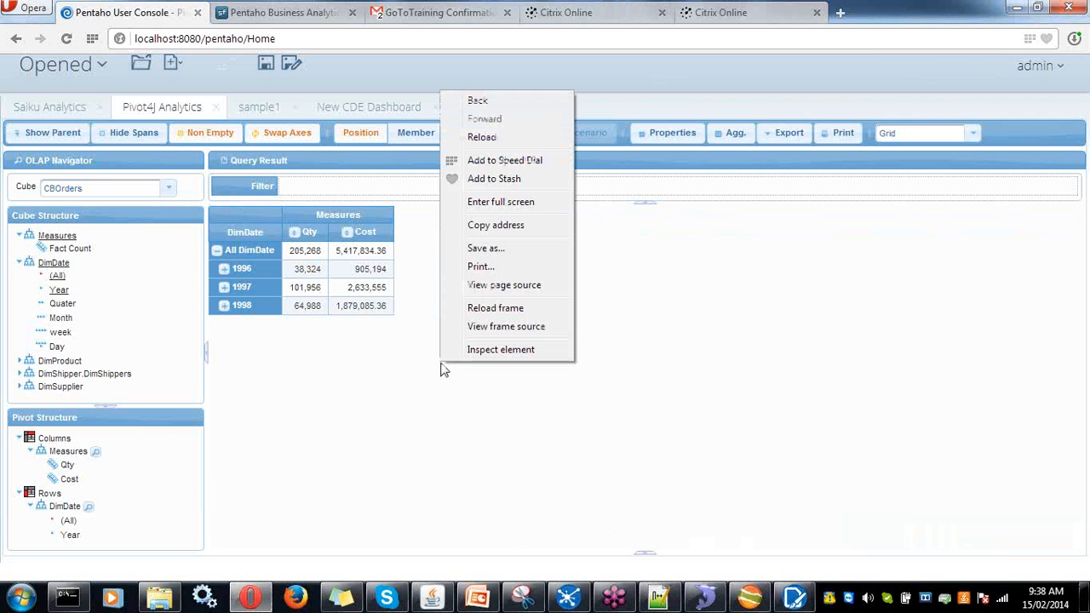
click(440, 394)
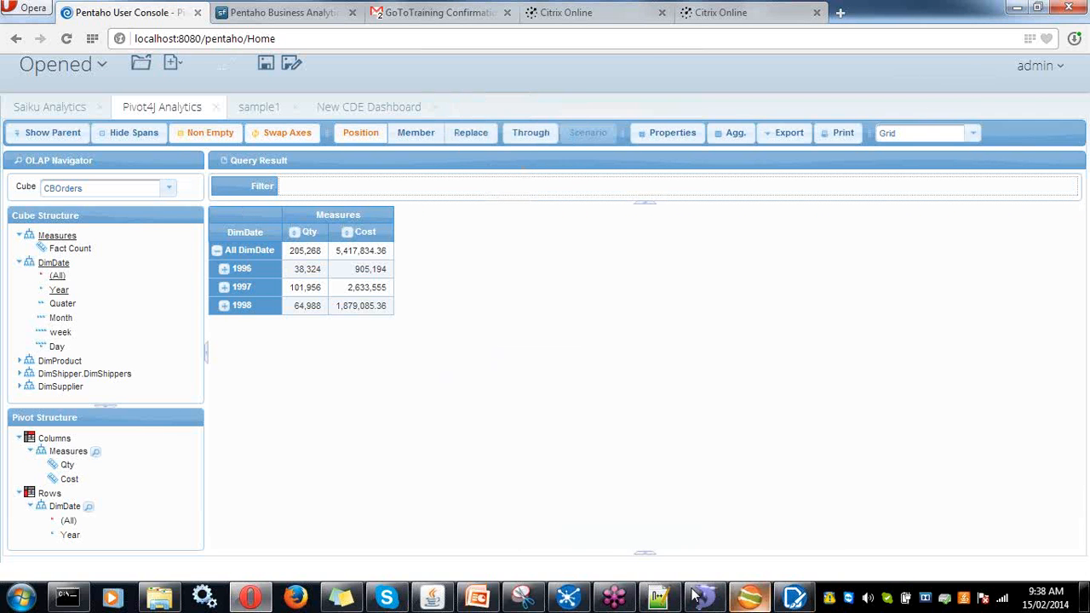
drag(645, 554, 626, 543)
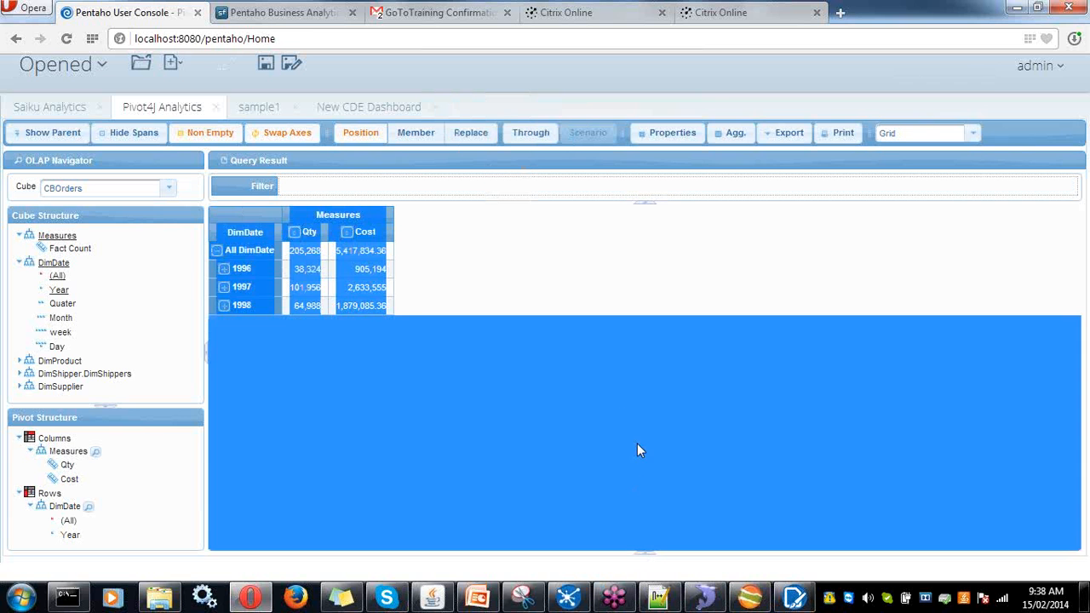
click(608, 391)
mouse_move(654, 555)
mouse_down()
mouse_move(650, 544)
mouse_move(644, 559)
mouse_up()
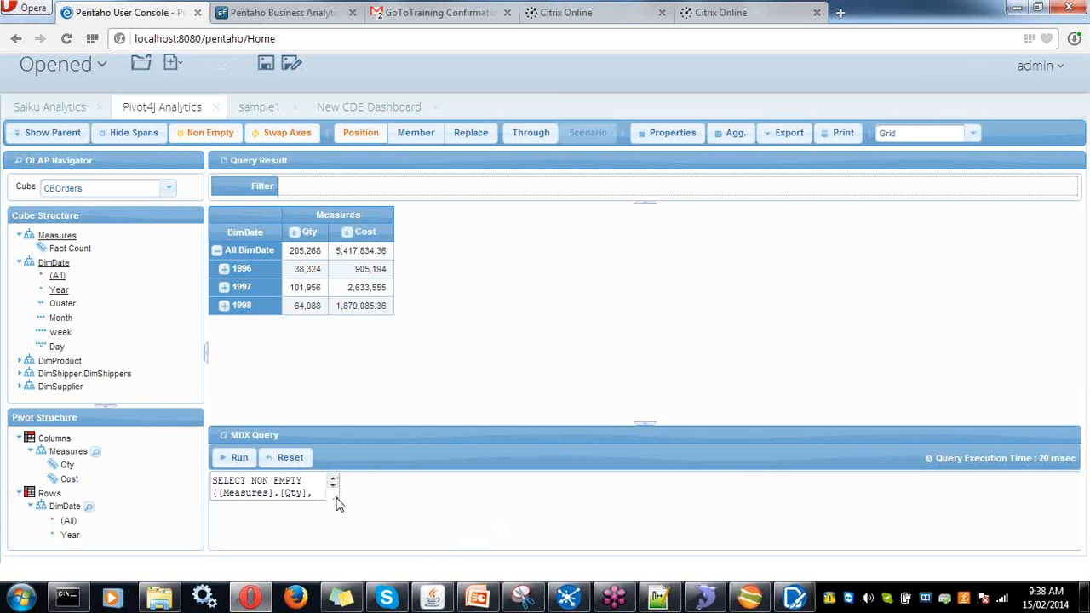
drag(334, 502, 853, 525)
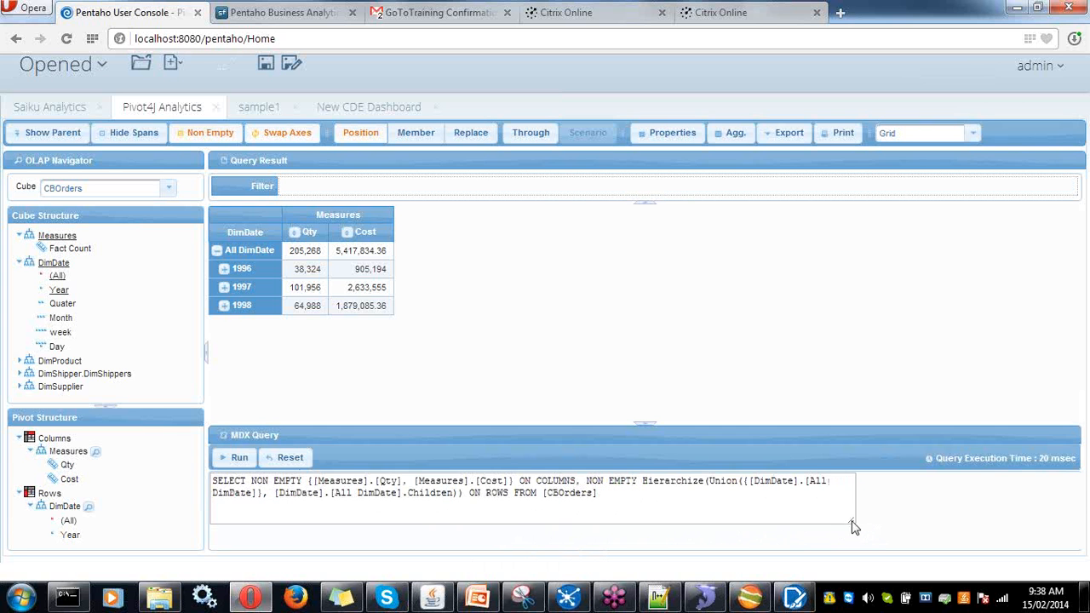
drag(635, 503, 211, 479)
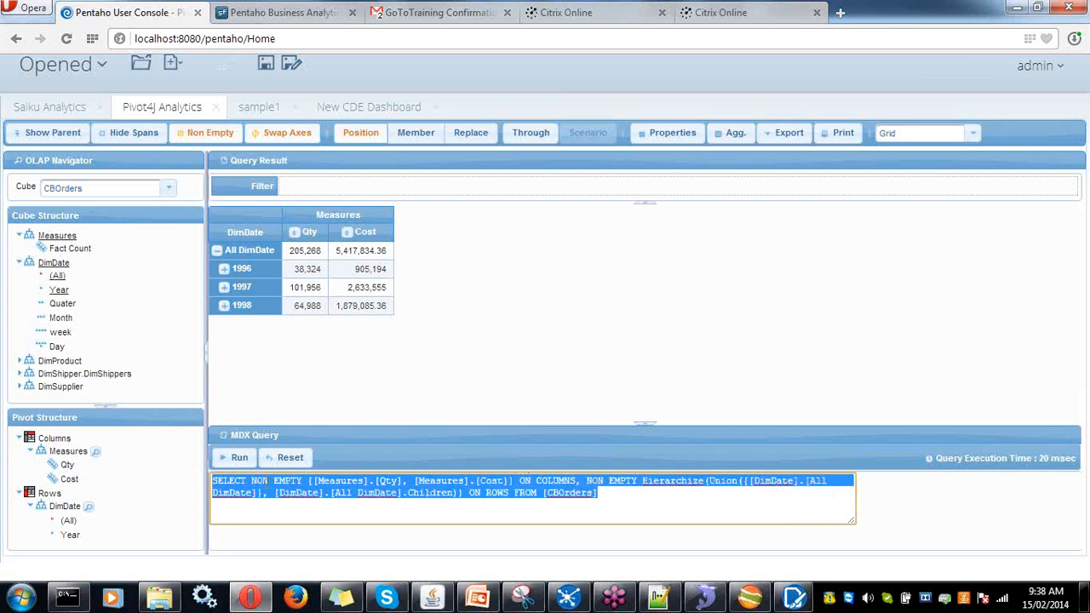
click(239, 458)
click(240, 458)
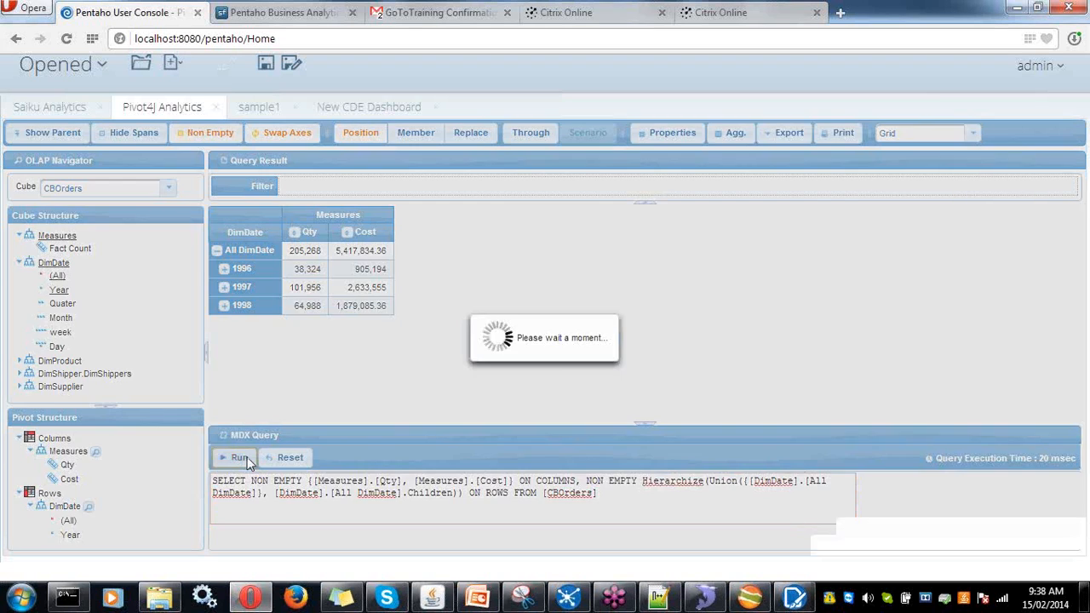
- Select the entire MDX query text and copy it
click(483, 492)
drag(483, 494, 230, 479)
right_click(336, 482)
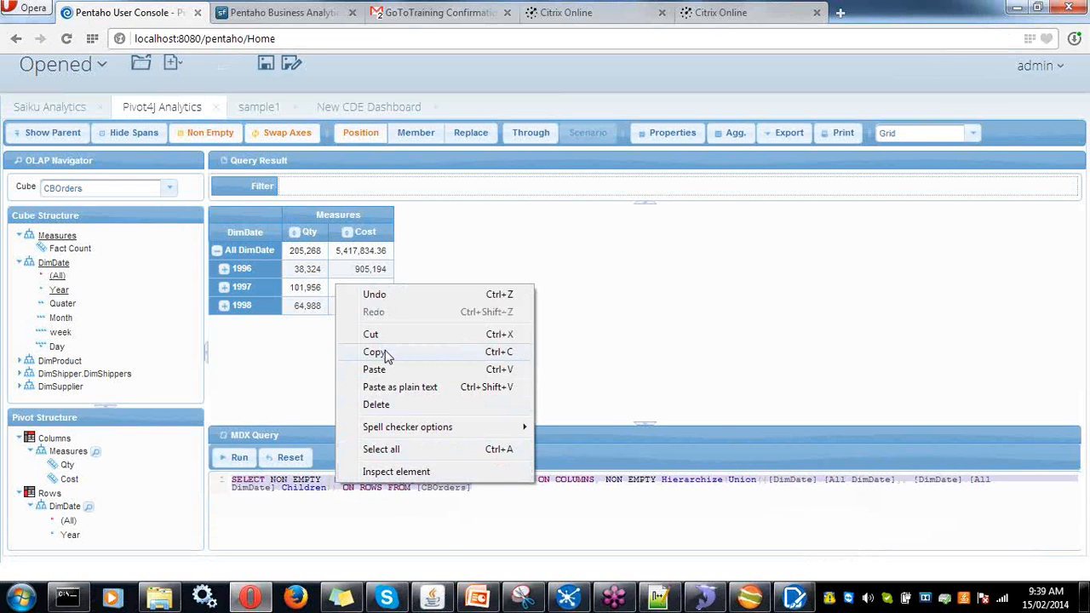
click(384, 352)
- Paste the copied SELECT NON EMPTY MDX query into mdx1's Query property and save the dashboard
click(364, 115)
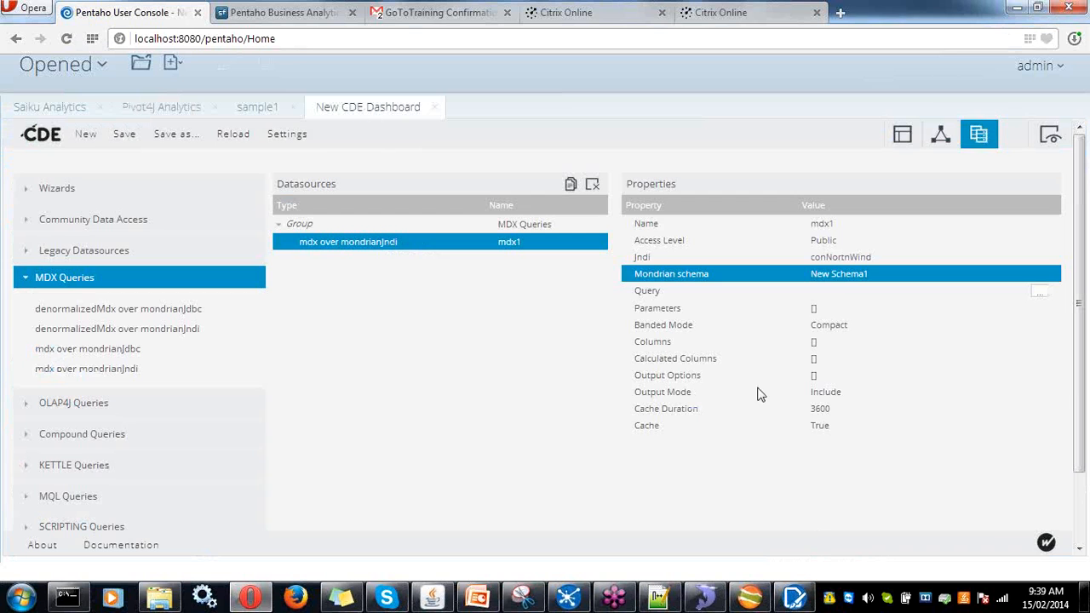
click(840, 292)
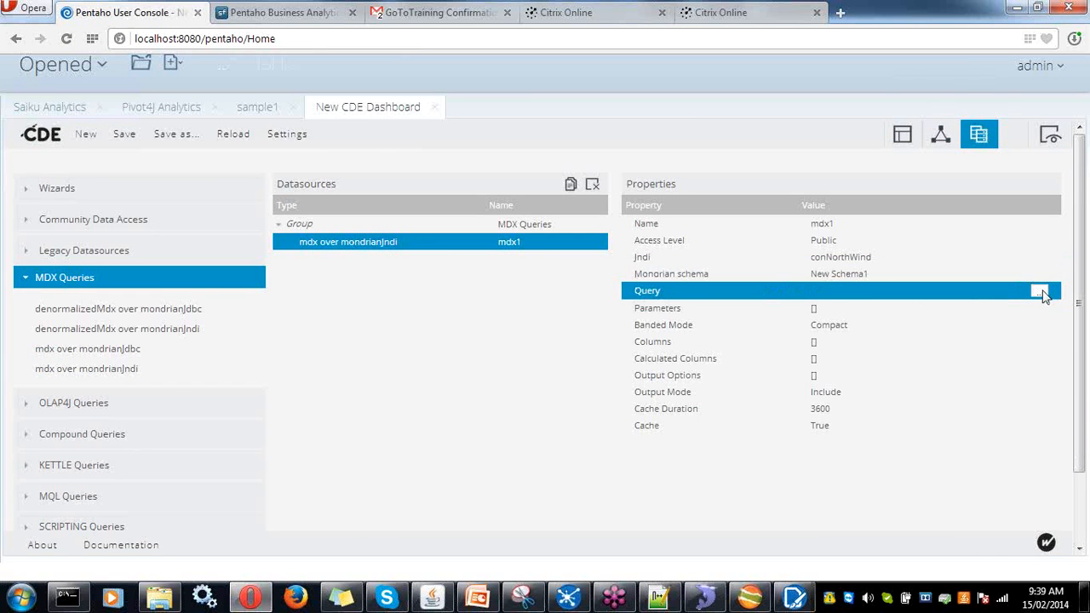
click(1039, 292)
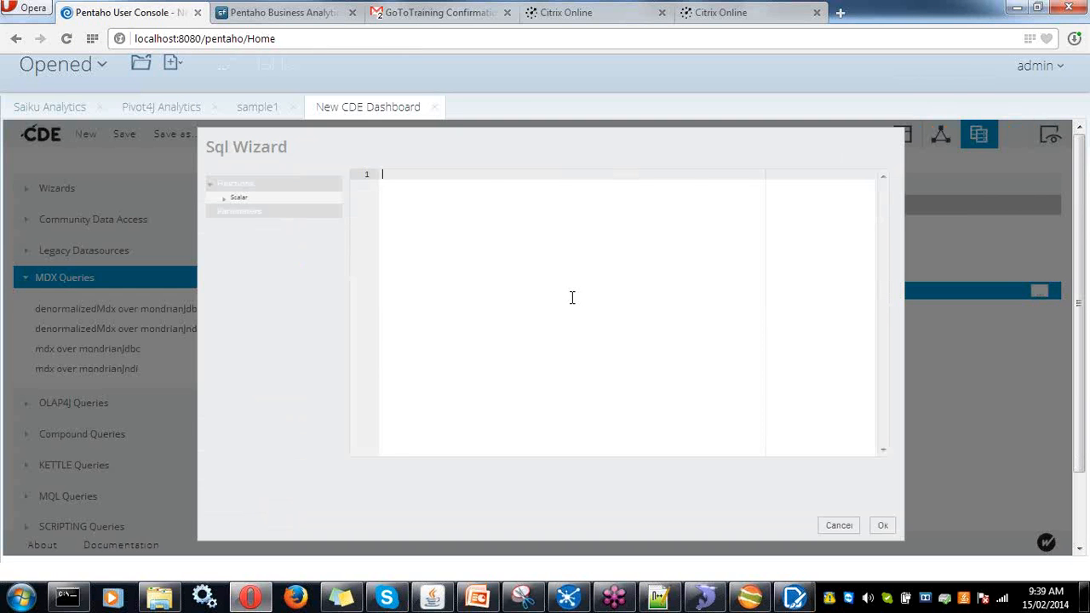
key(ctrl+v)
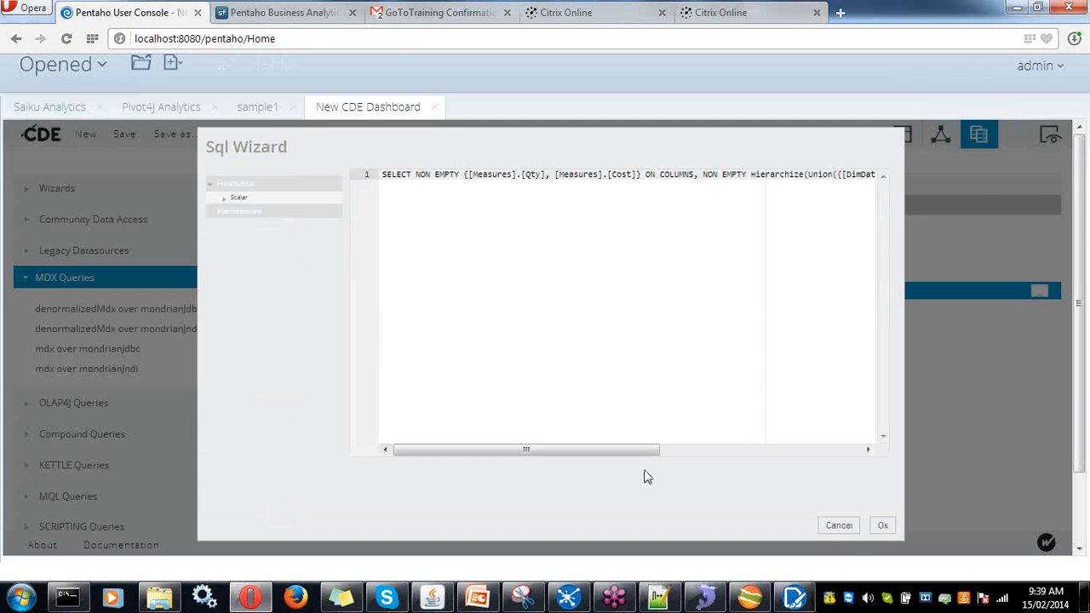
click(882, 525)
click(130, 136)
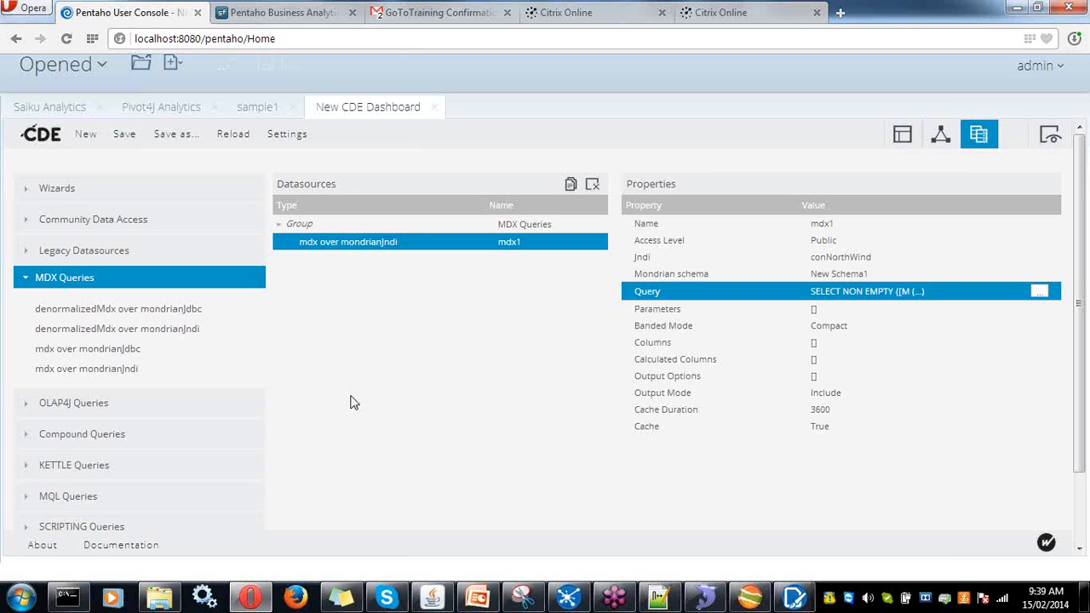
- Switch to the Components view and expand the Charts component group
click(940, 136)
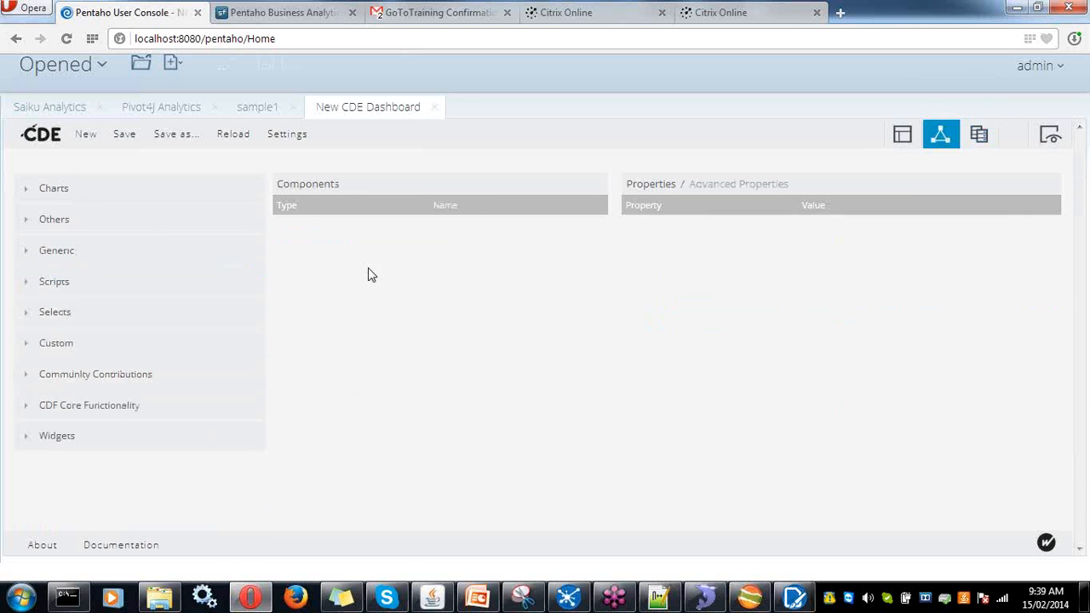
click(31, 187)
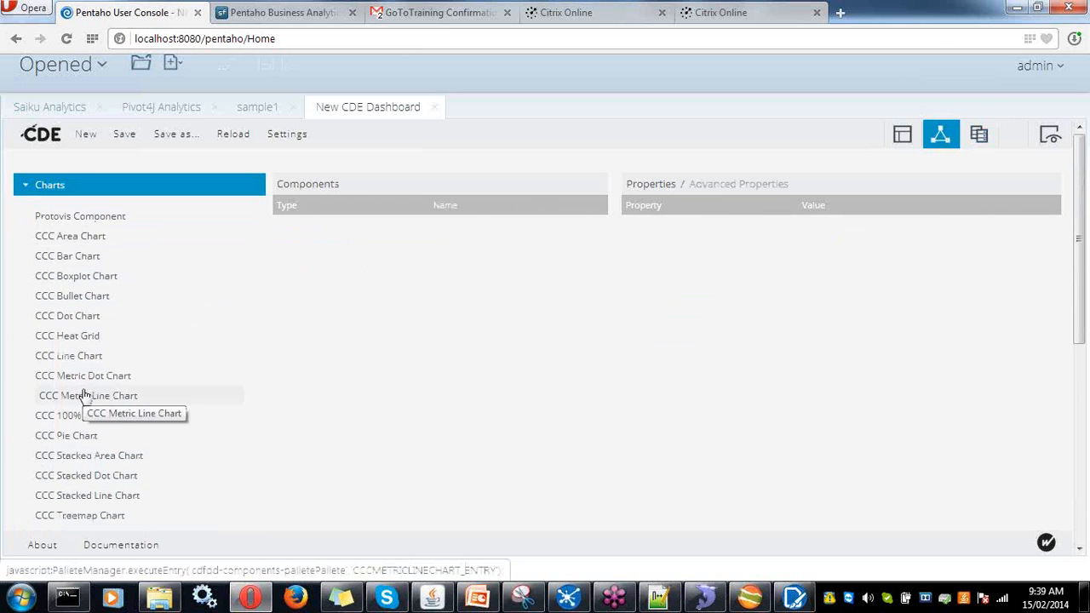
scroll(85, 396, down, 2)
scroll(89, 377, up, 2)
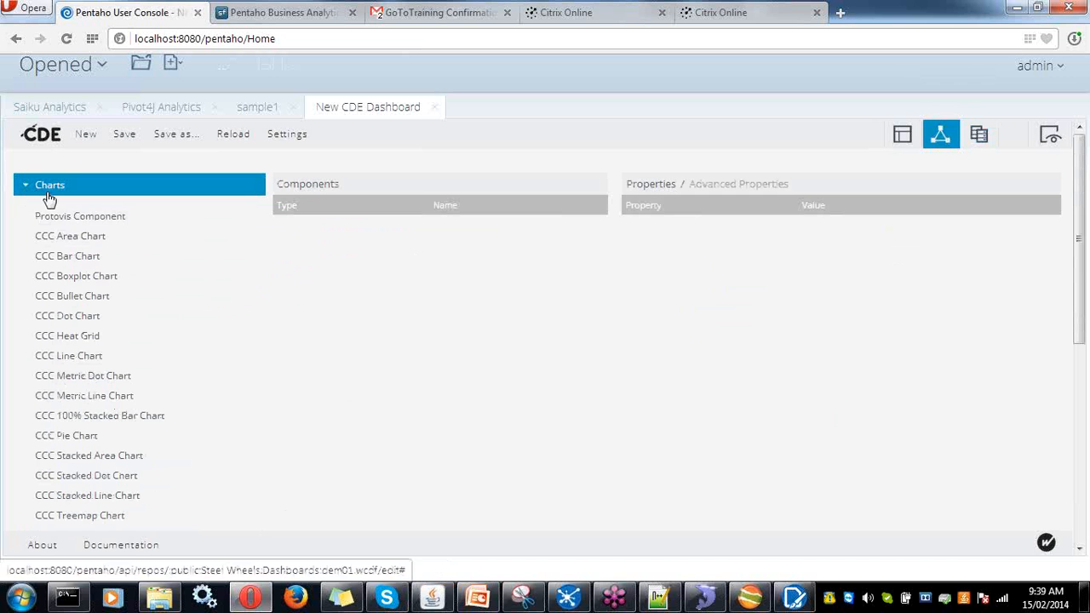
scroll(49, 400, down, 1)
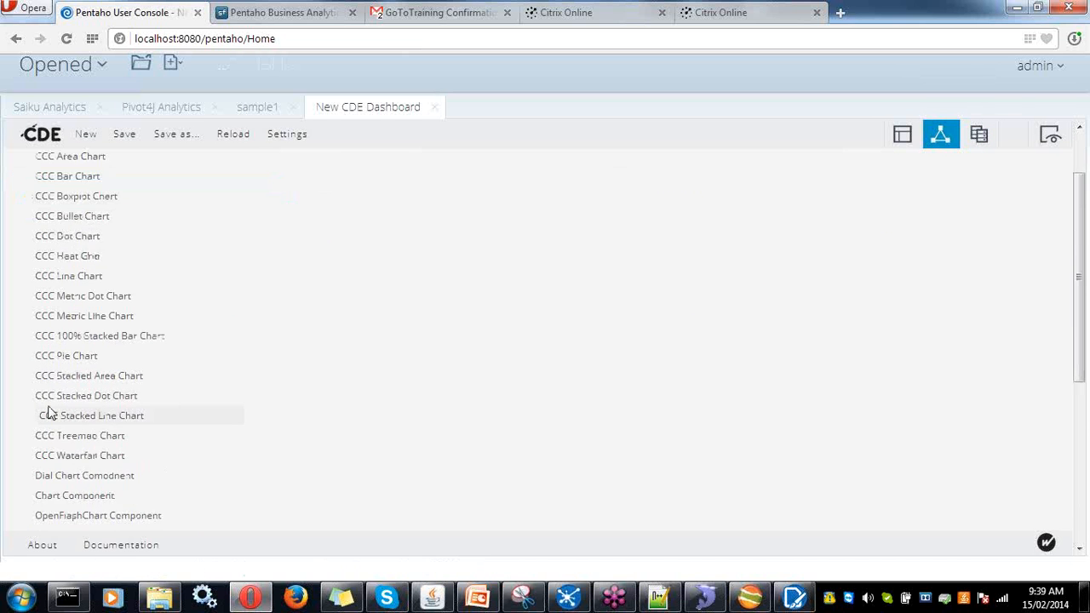
scroll(48, 414, down, 4)
- Expand the Others, Generic, Scripts and Selects component groups to review available types
click(66, 289)
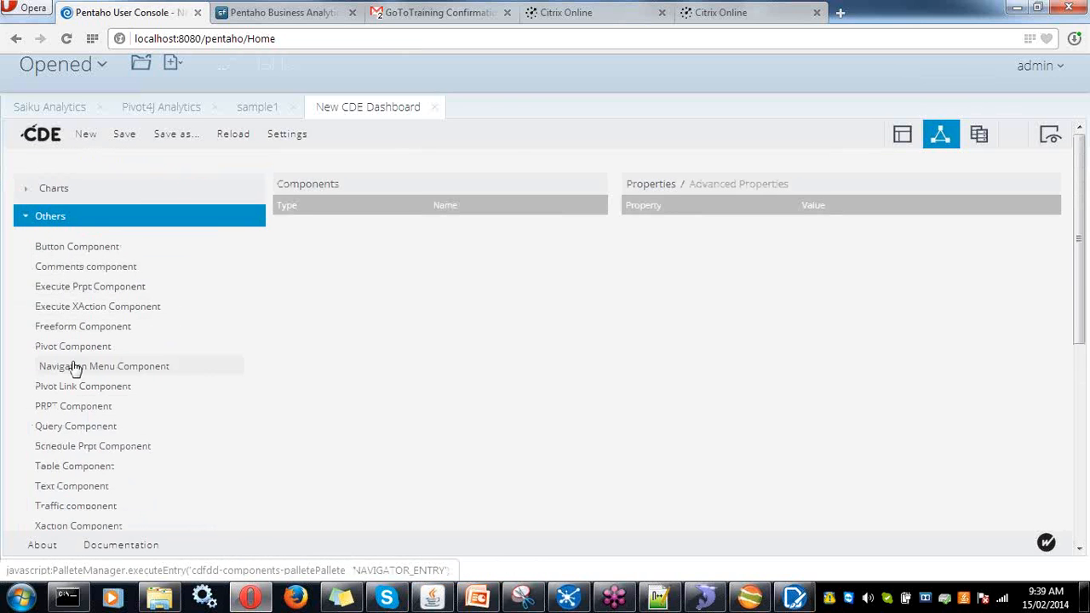
scroll(74, 366, down, 8)
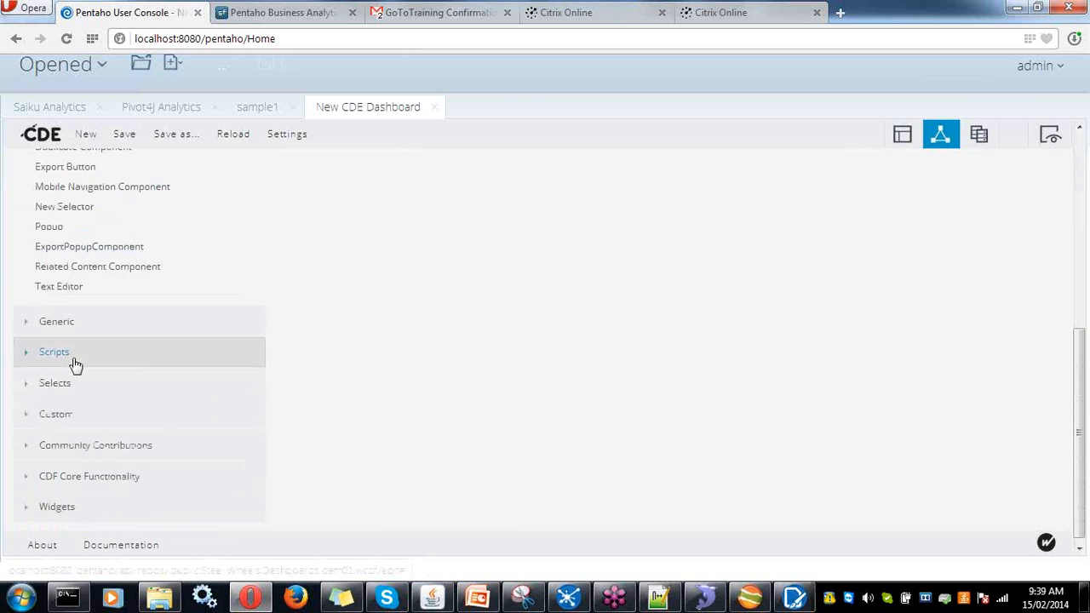
click(66, 324)
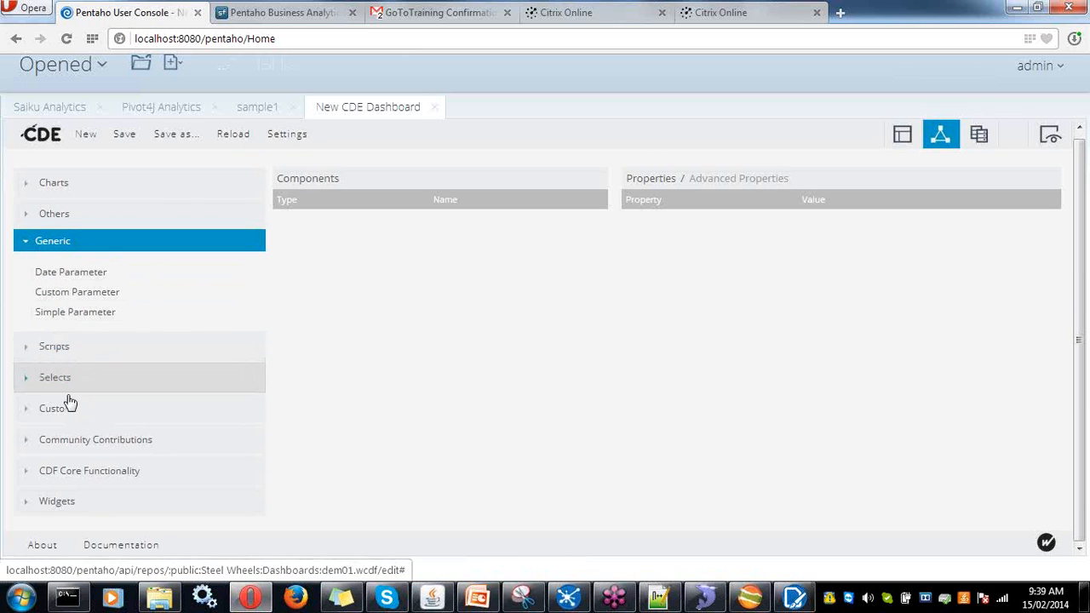
click(53, 347)
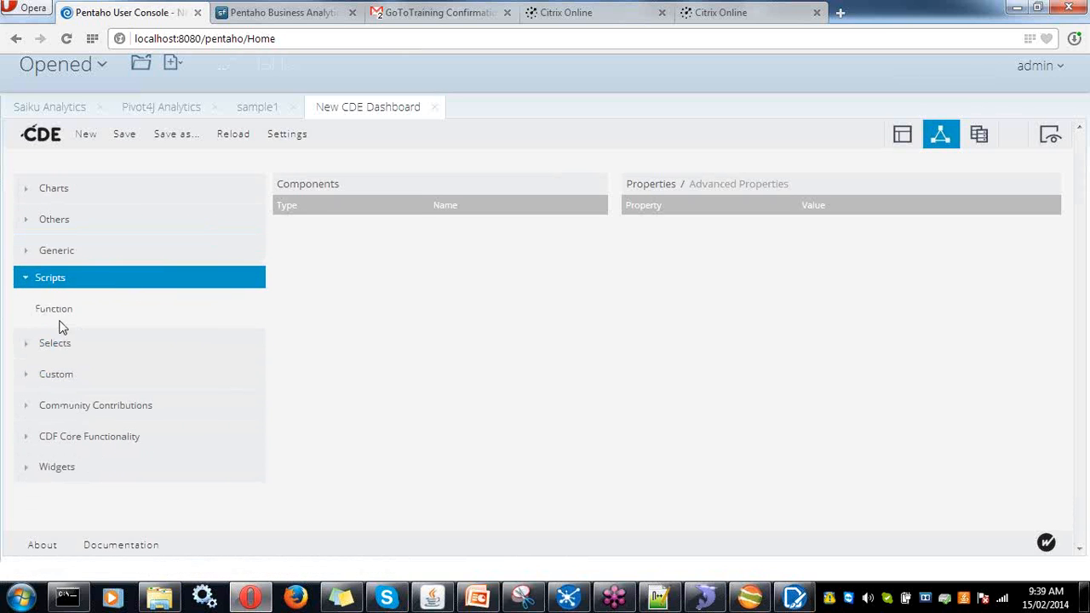
click(30, 344)
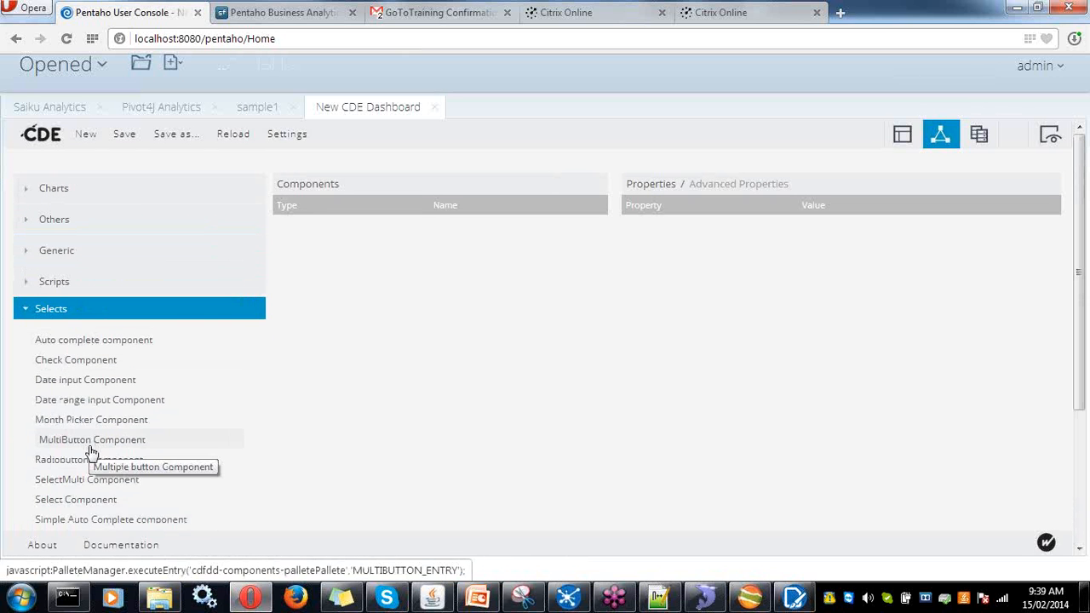
scroll(92, 452, down, 3)
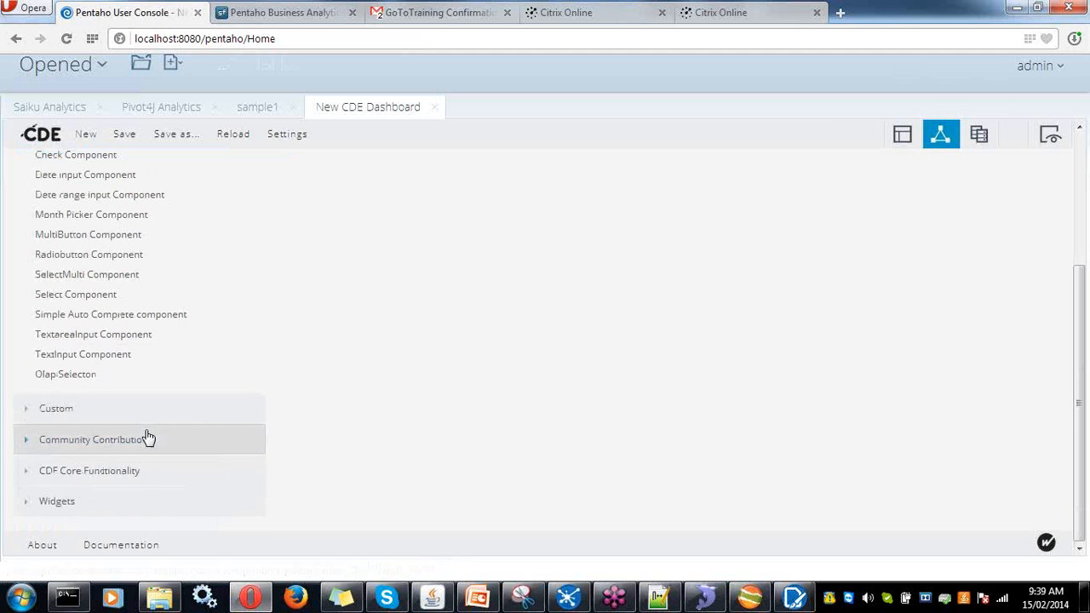
scroll(148, 437, up, 5)
- Add a CCC Bar Chart named bar1, titled 'bar chart', using the mdx1 datasource
click(26, 187)
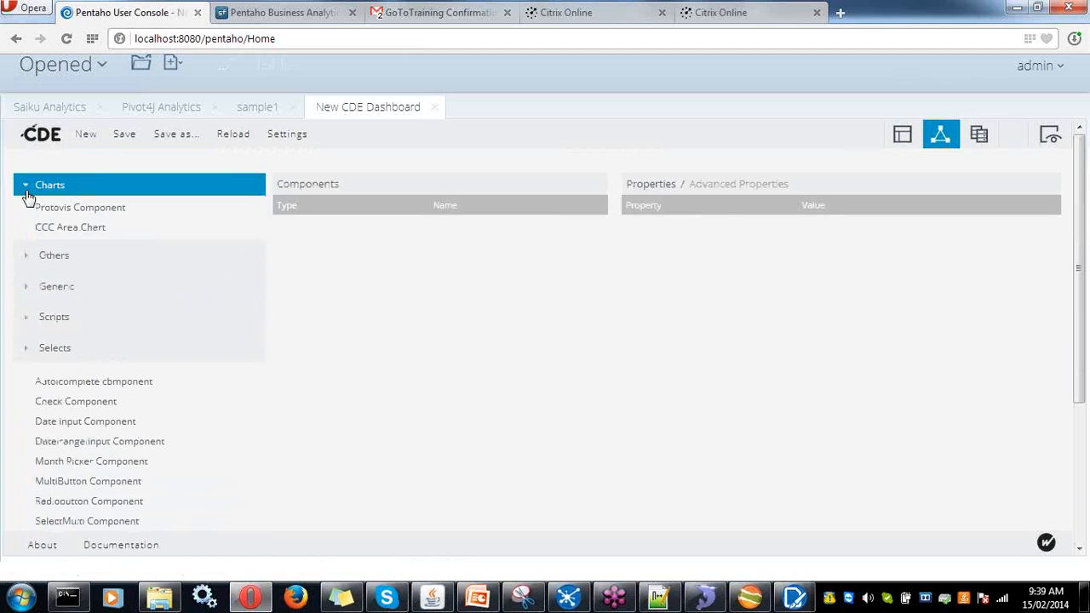
click(82, 264)
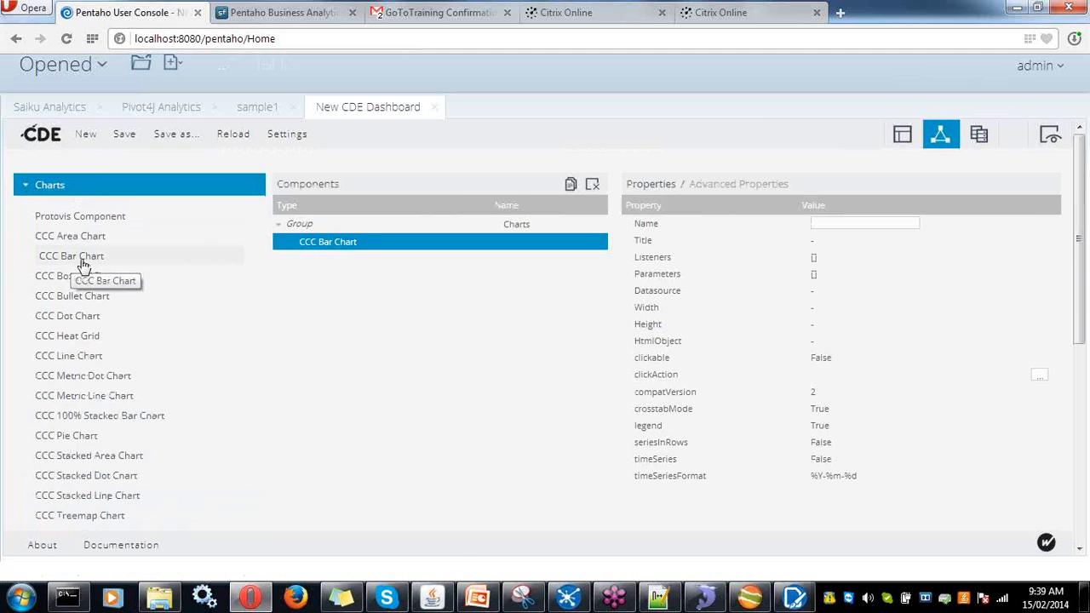
click(824, 223)
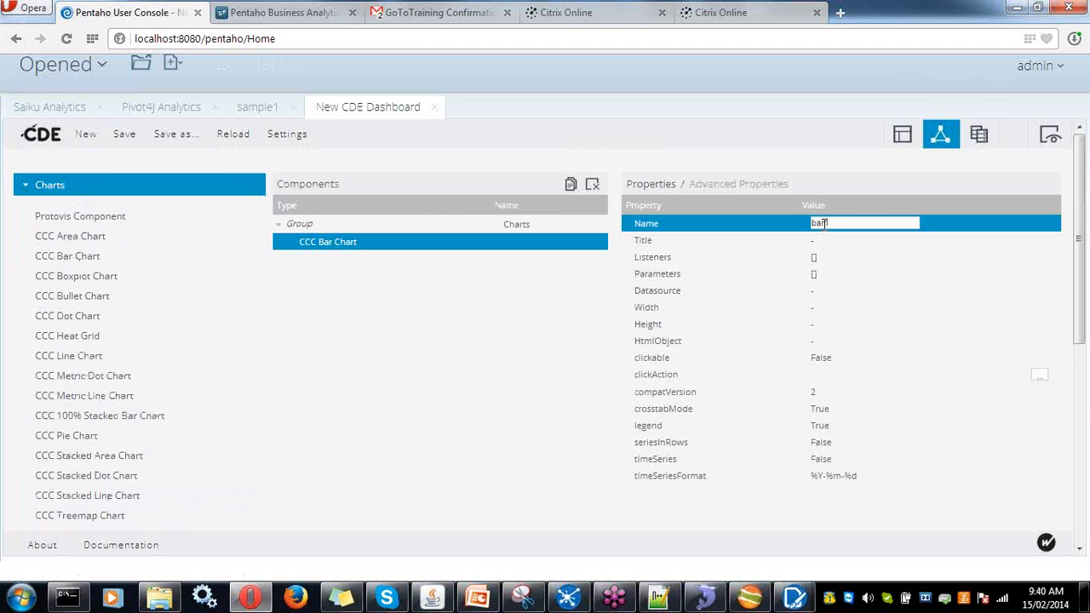
click(817, 239)
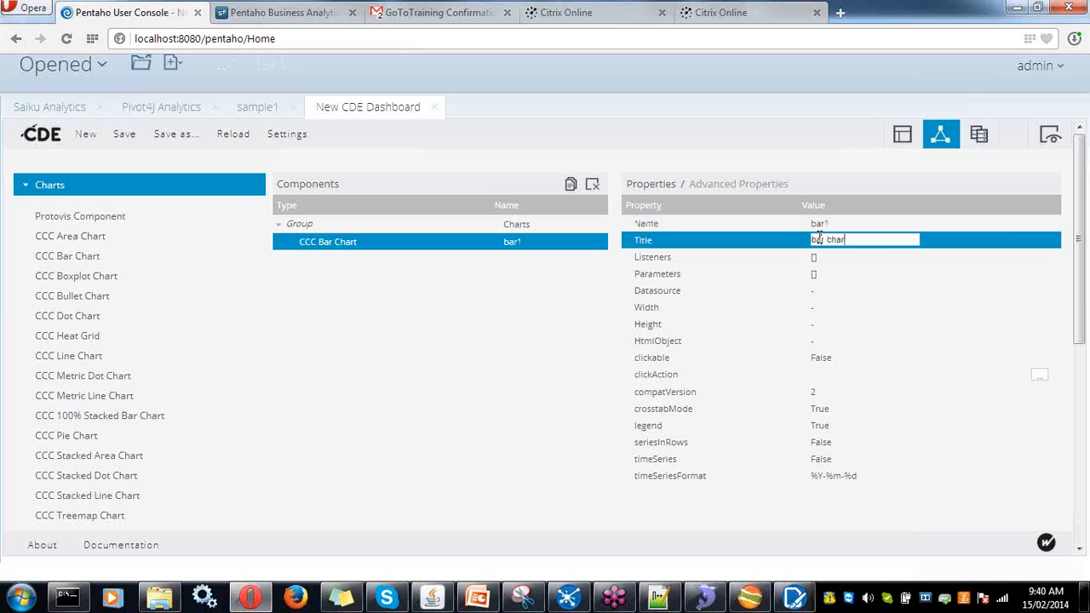
click(825, 291)
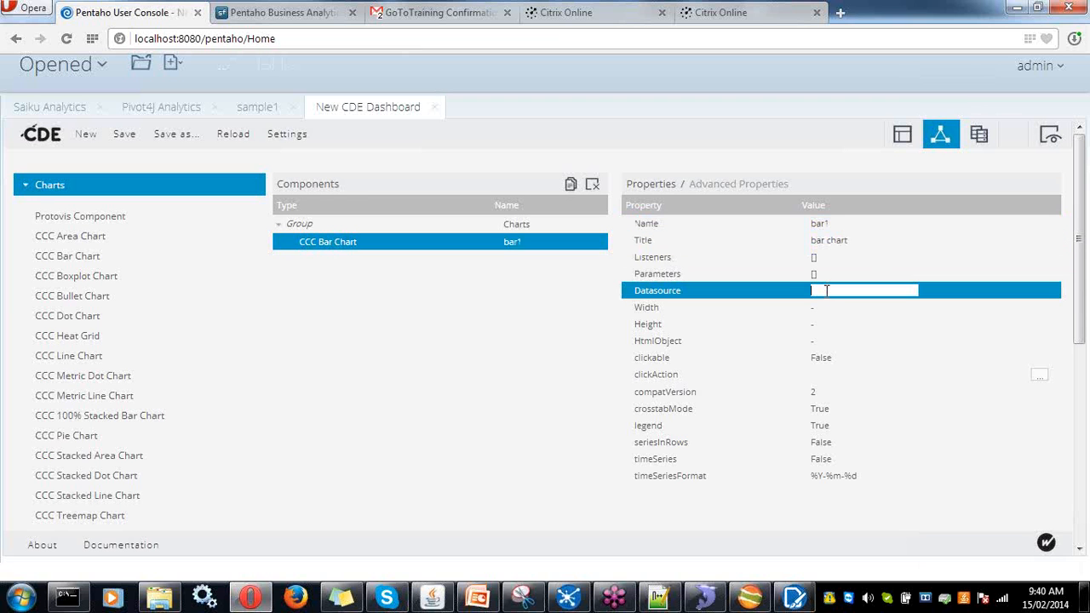
text(m)
click(827, 303)
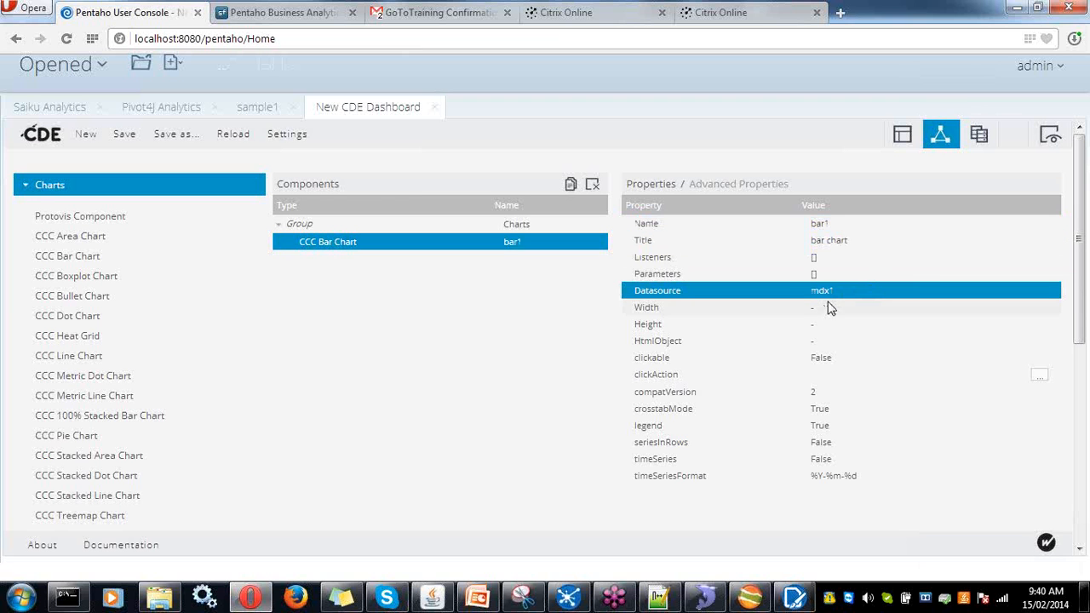
- Size bar1 to 400 by 400, place it in Panel_1, and save the dashboard
click(832, 308)
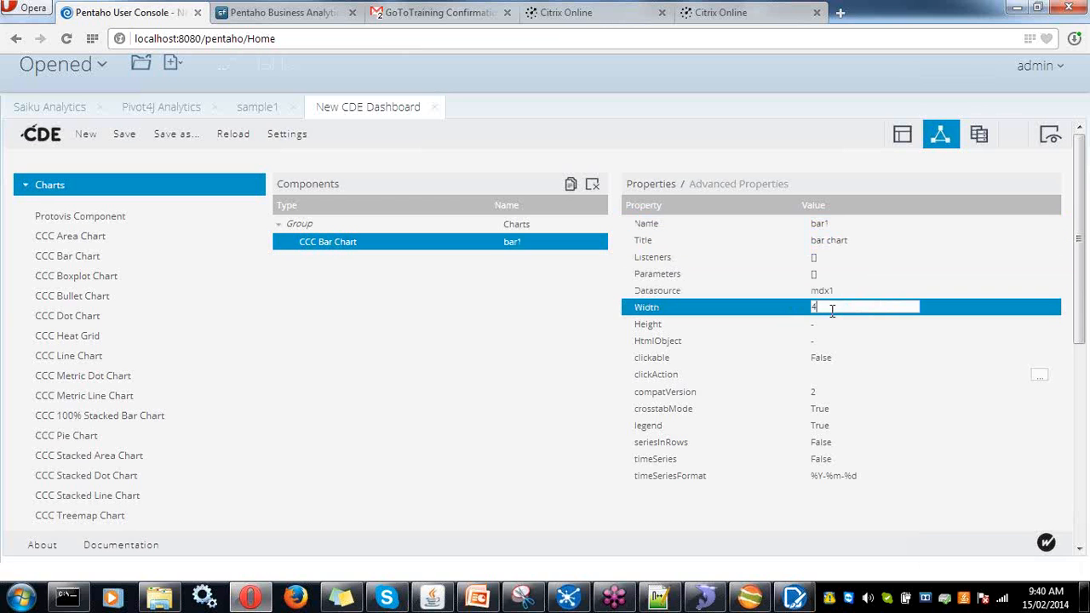
click(831, 325)
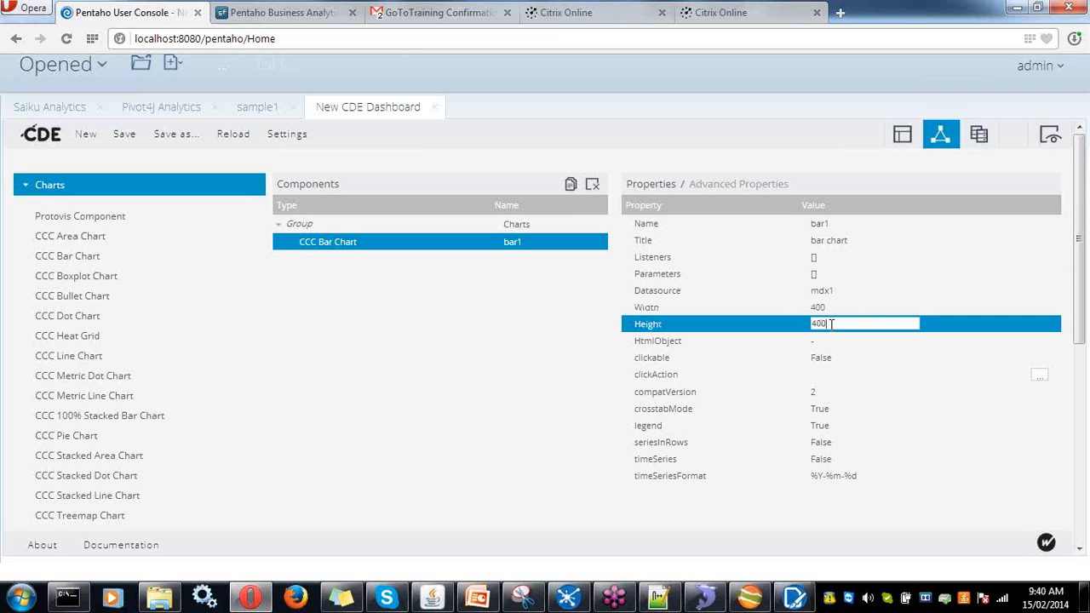
text(400)
click(822, 342)
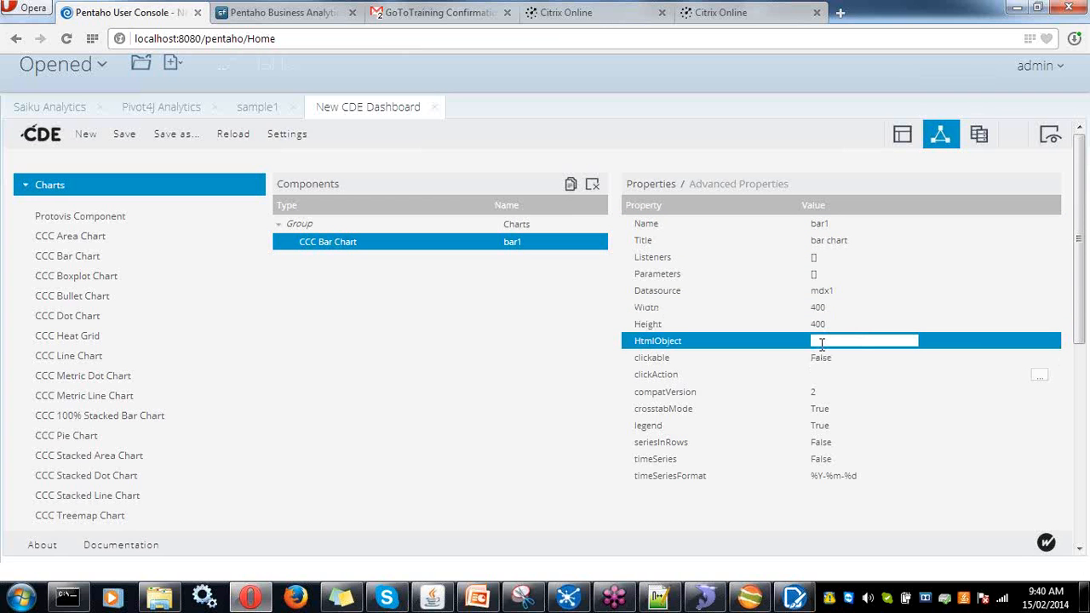
text(pa)
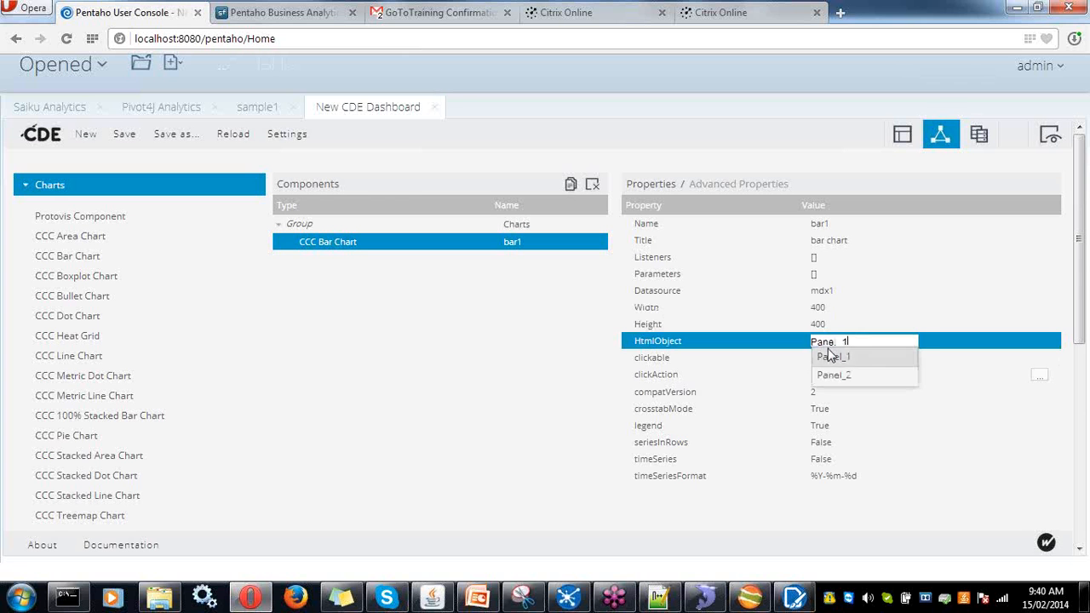
click(831, 356)
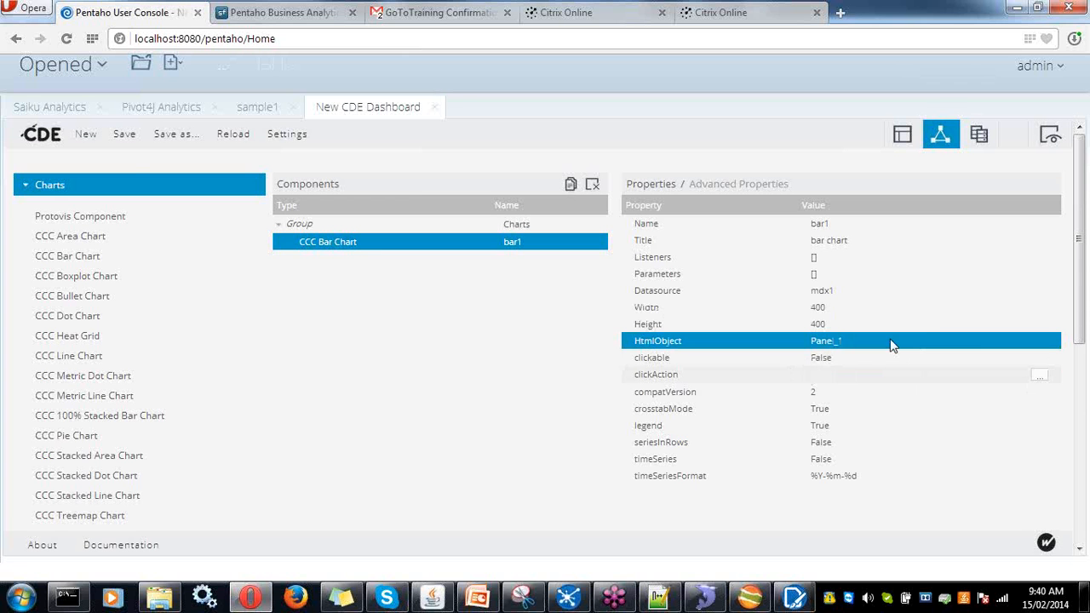
click(124, 136)
- Check the Body row's Panel_1 column in the layout, then preview the Qty and Cost bar chart
click(902, 141)
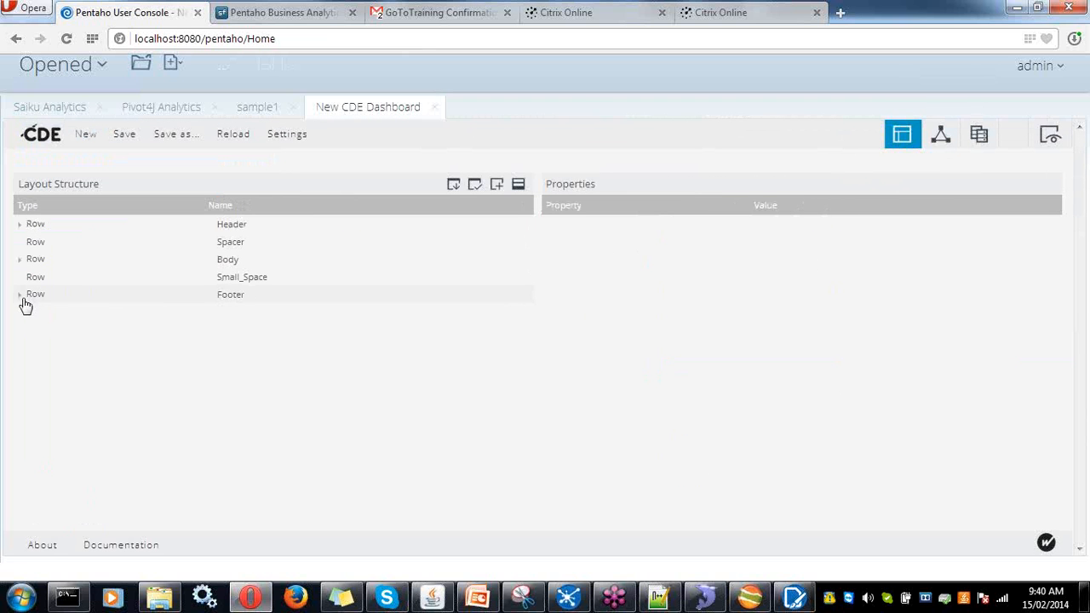
click(23, 260)
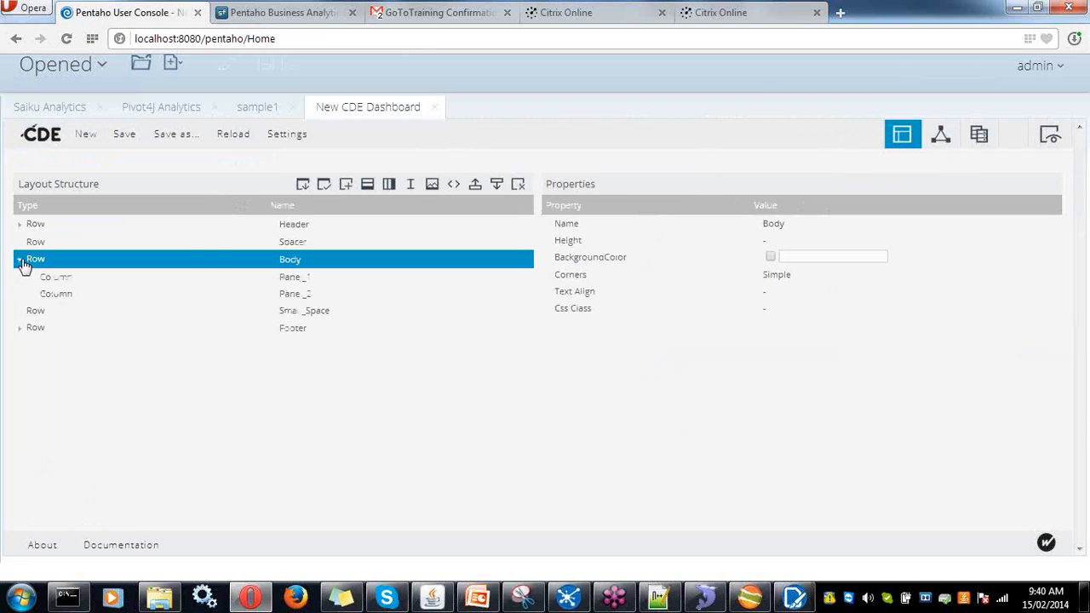
click(114, 279)
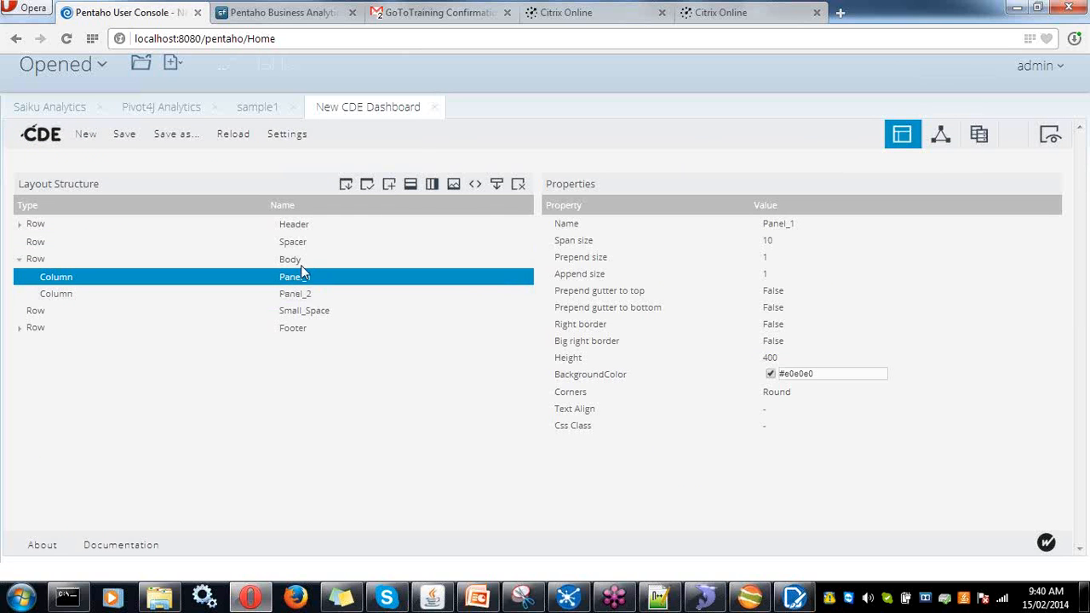
click(1050, 136)
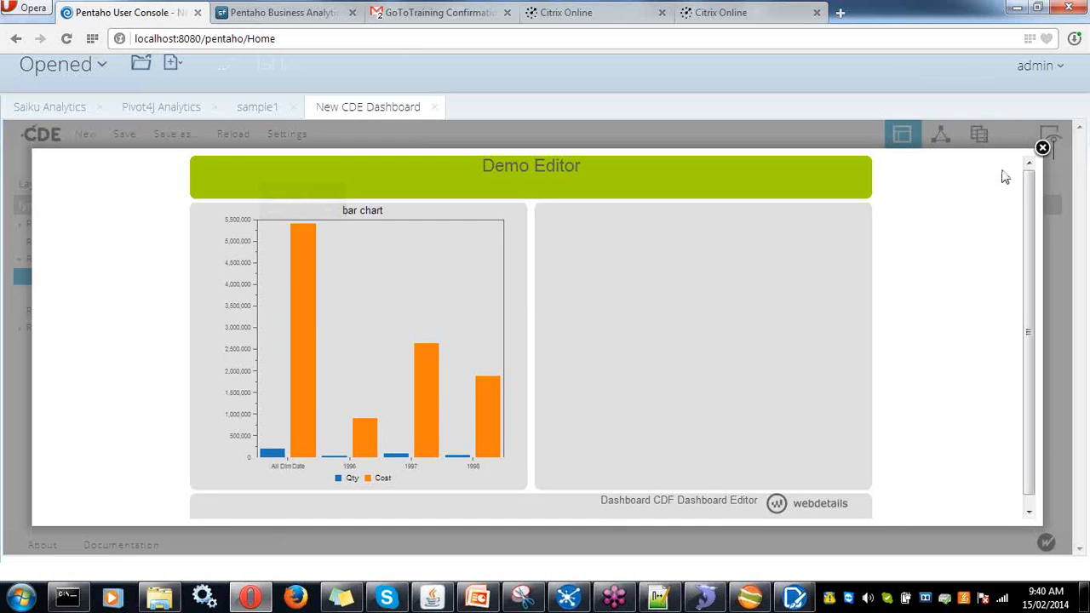
- Move bar1 to Panel_2, save, and preview it in the right column
click(1044, 148)
click(939, 133)
click(845, 341)
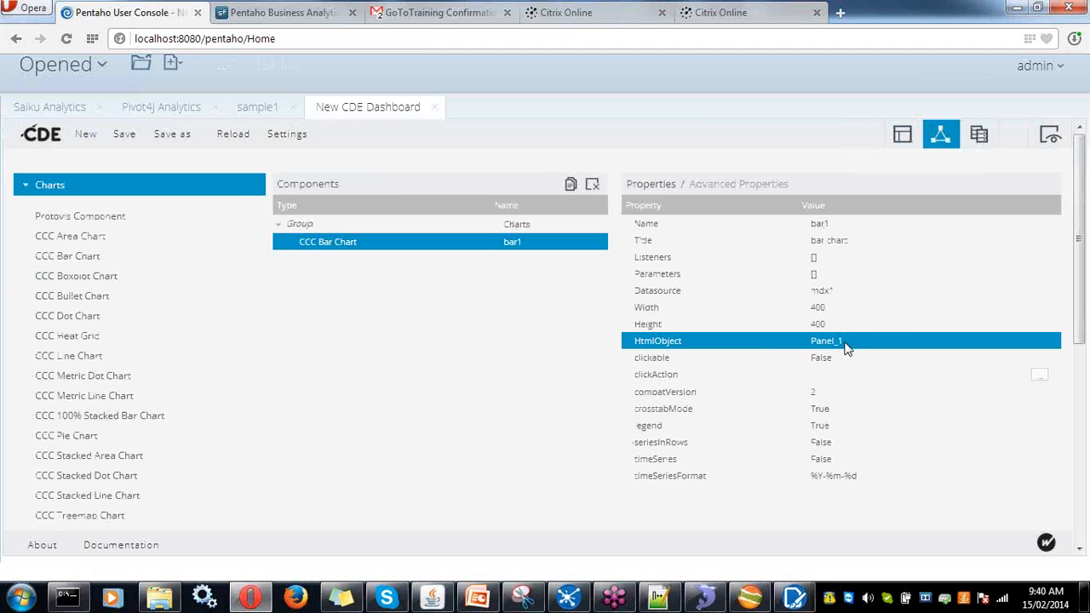
text(pa)
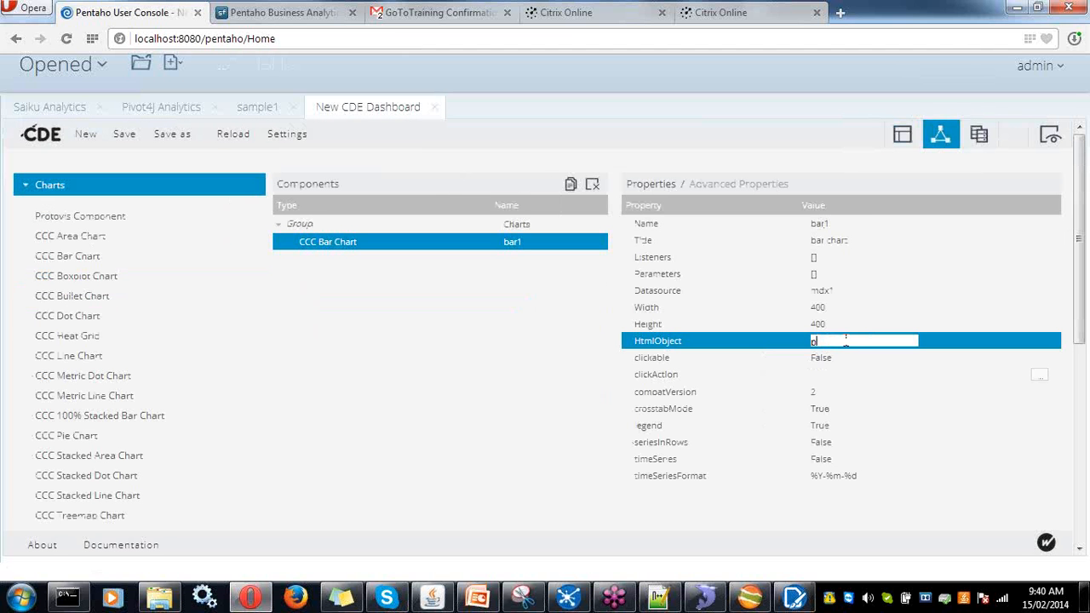
click(839, 376)
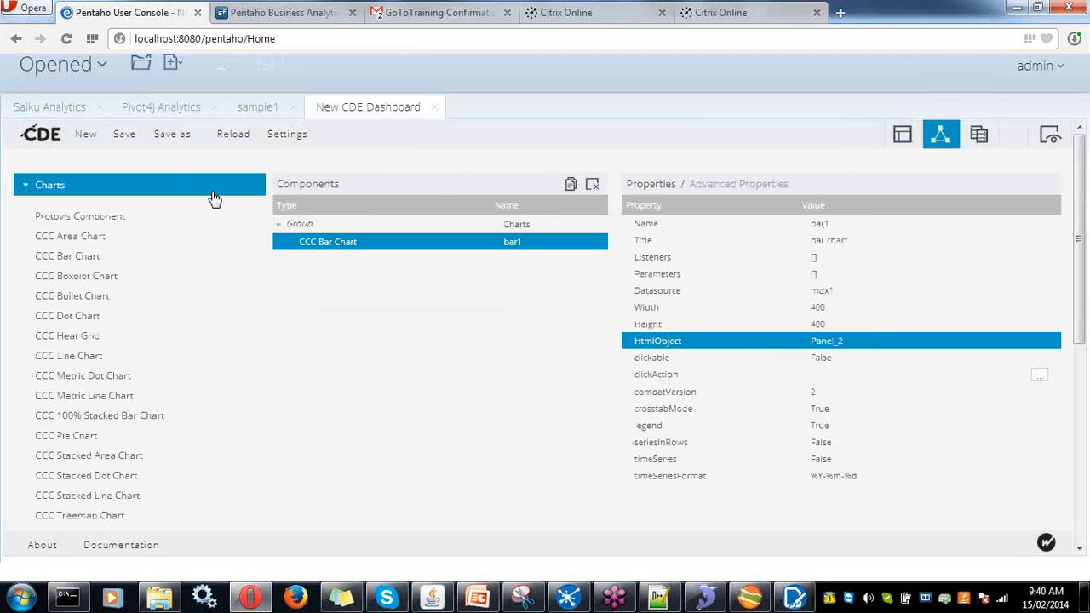
click(125, 134)
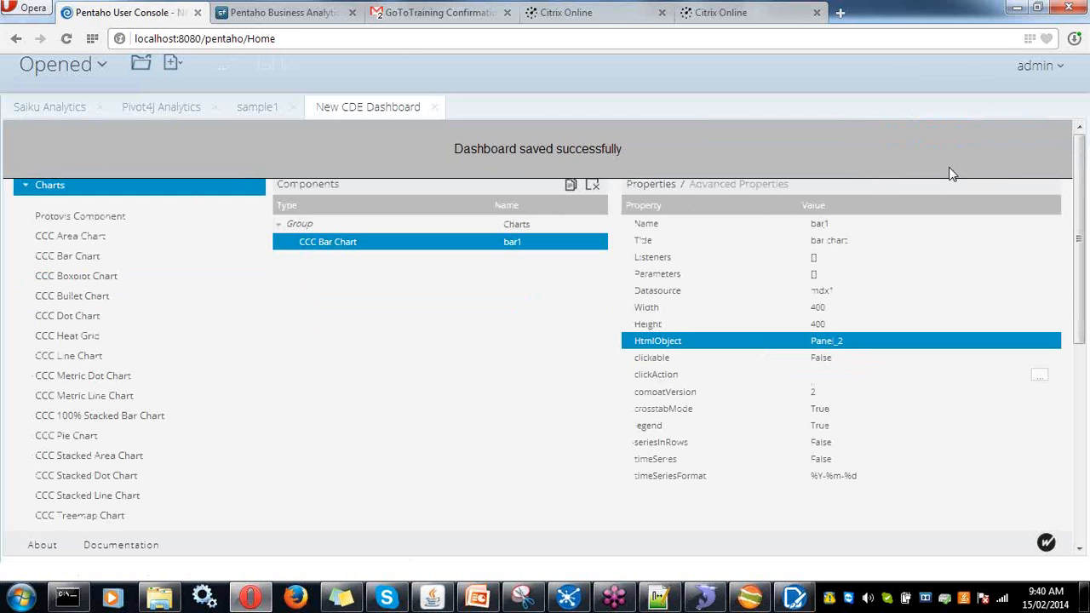
click(1062, 143)
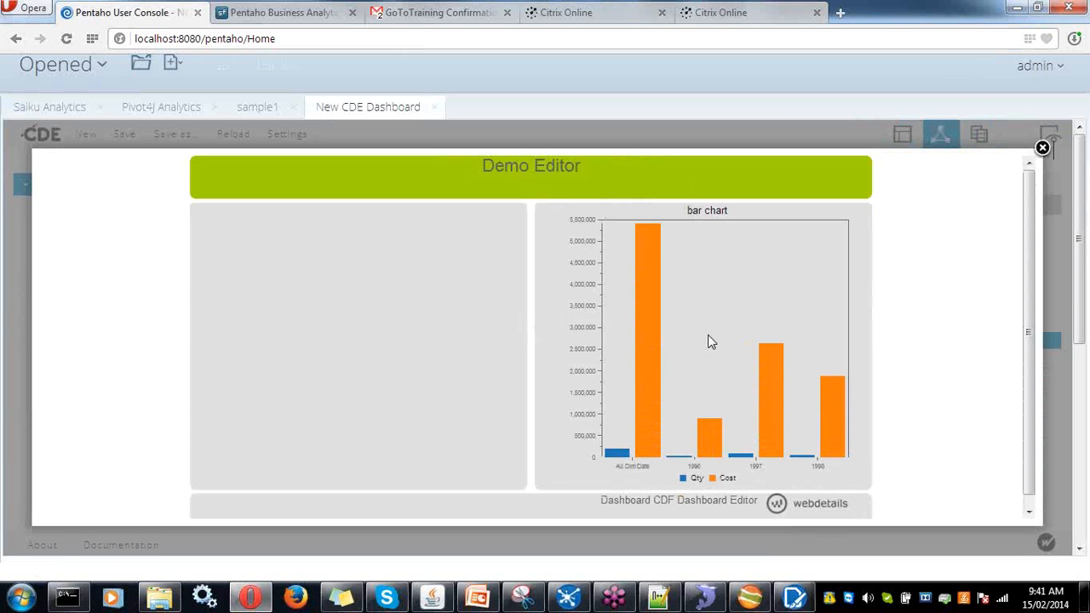
mouse_move(647, 340)
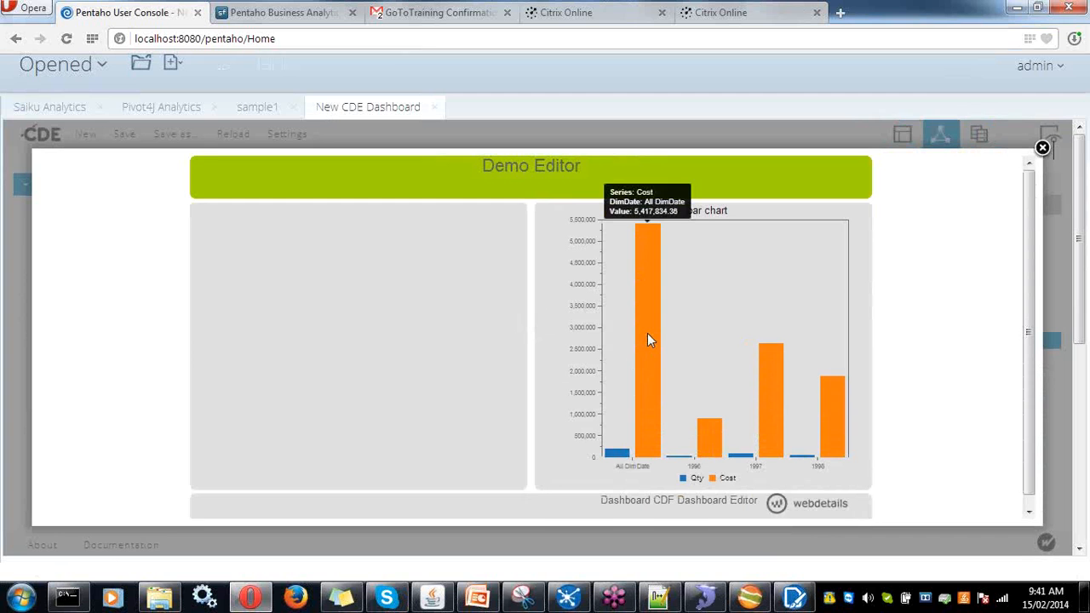
- Add a CCC Pie Chart named pie with a title and the mdx1 datasource
click(1042, 148)
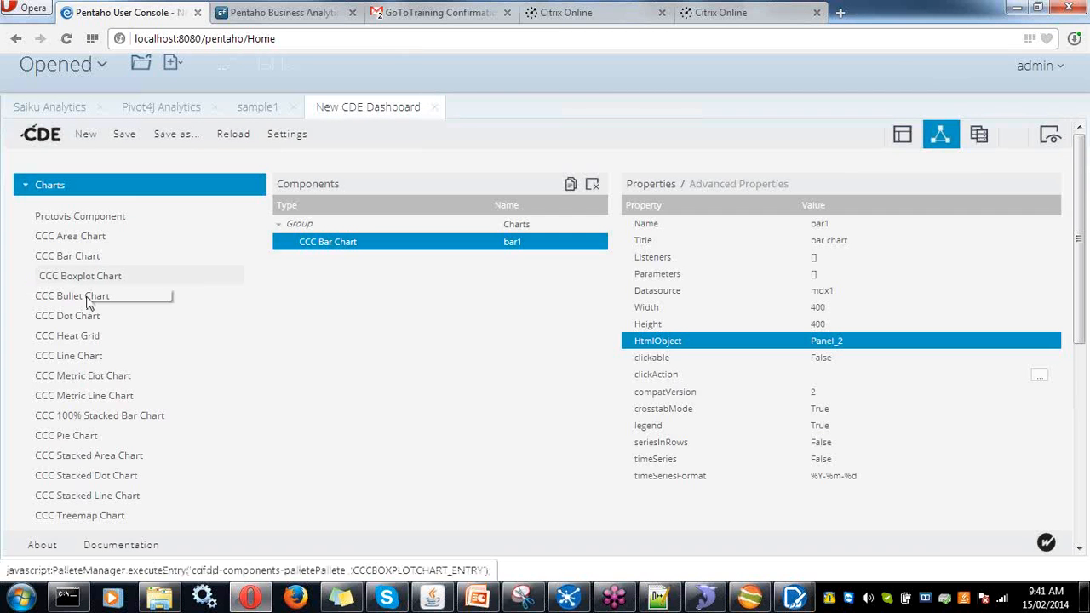
click(90, 437)
click(819, 224)
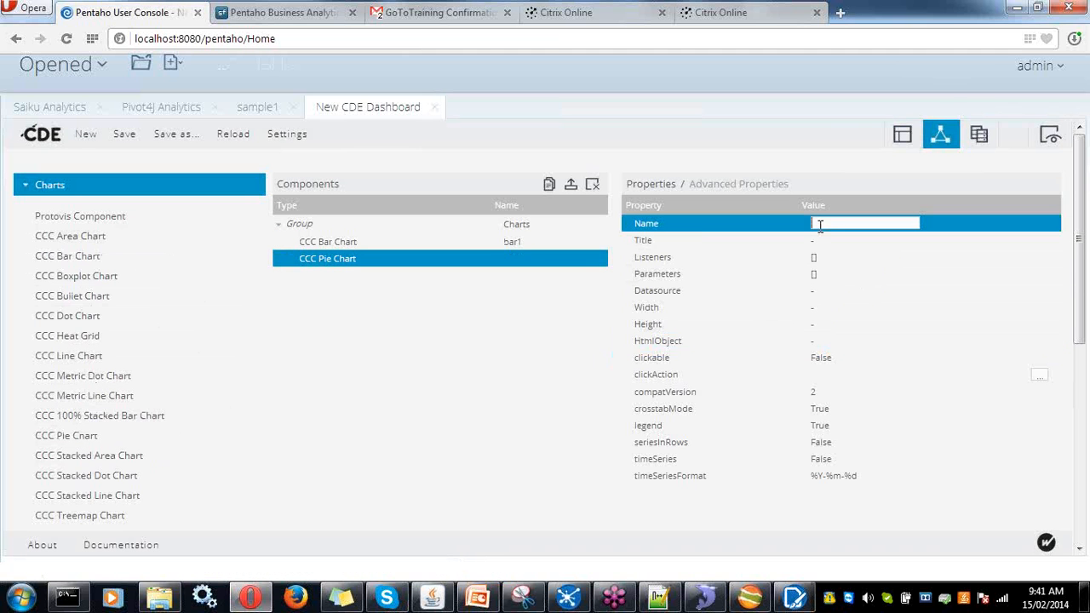
text(pie)
key(Return)
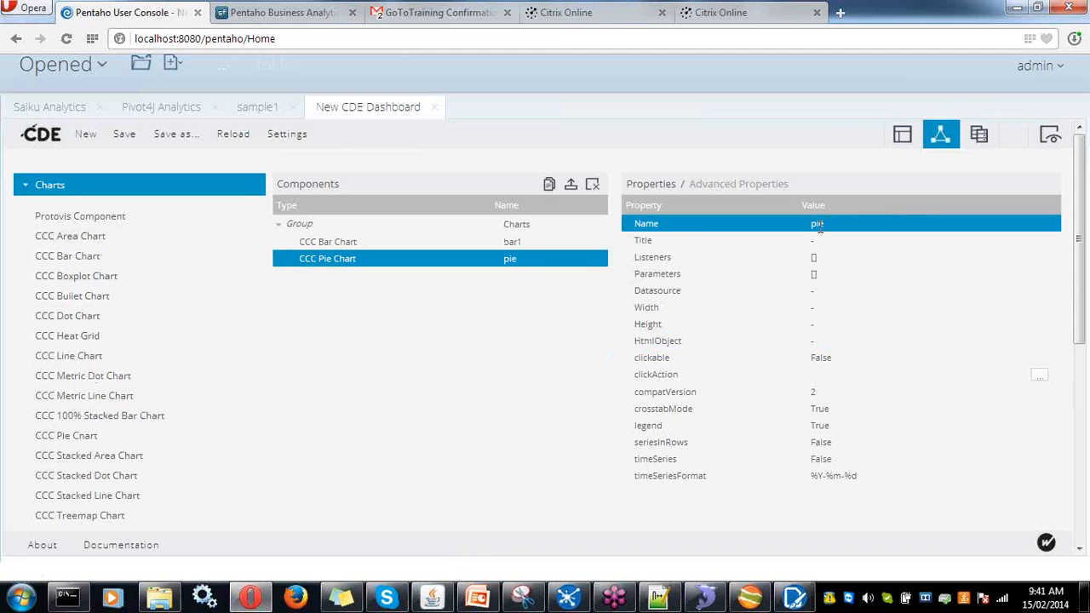
click(825, 240)
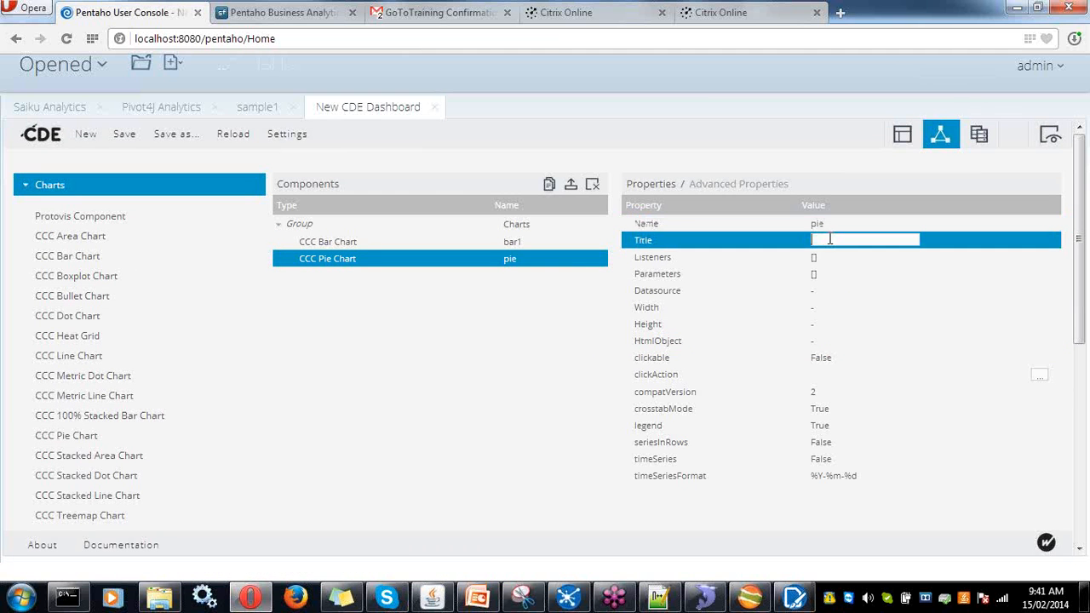
text(pie chart)
click(814, 290)
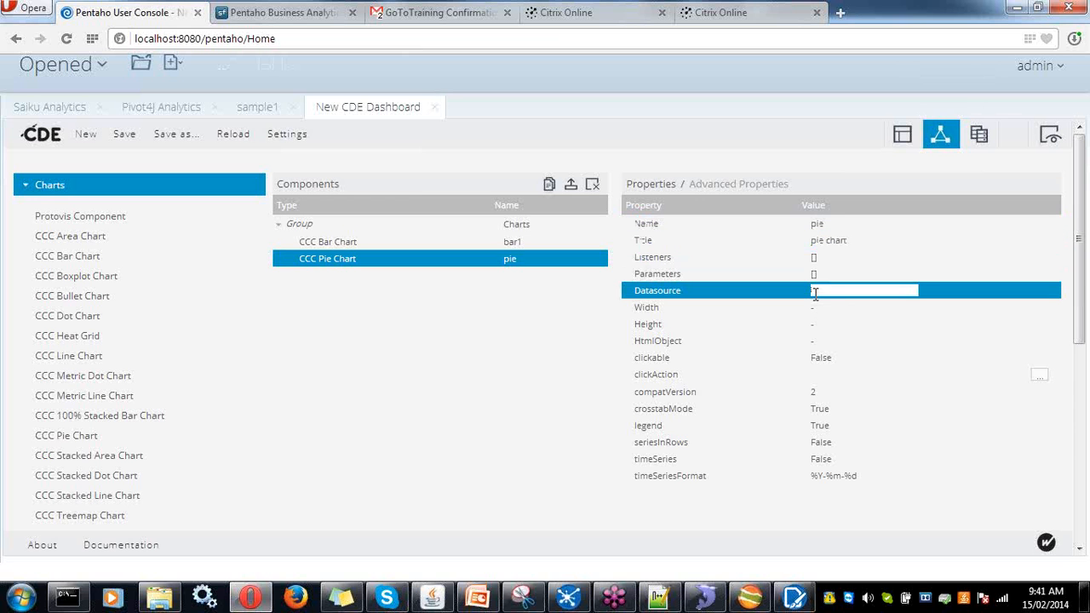
text(m)
click(819, 311)
- Size the pie chart 400 by 400 in Panel_1, save, and preview both charts
click(817, 308)
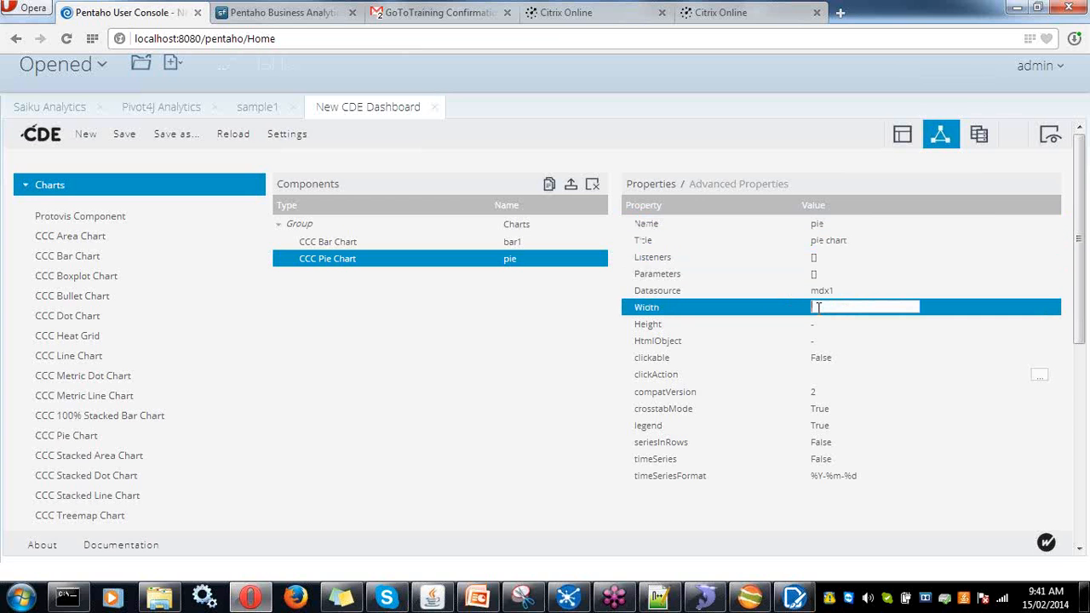
text(400)
click(821, 322)
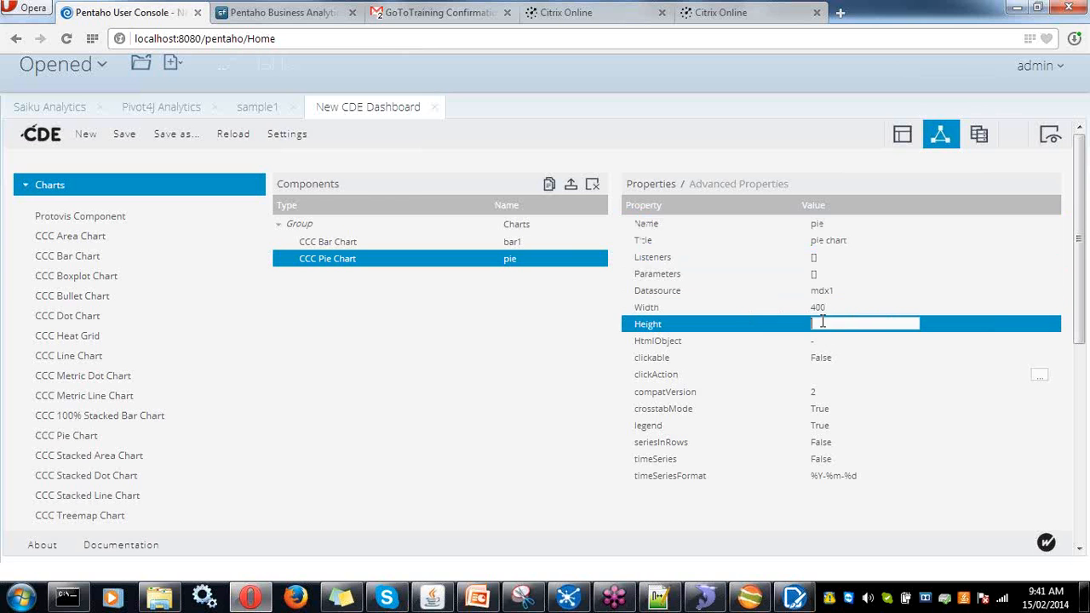
text(400)
click(823, 341)
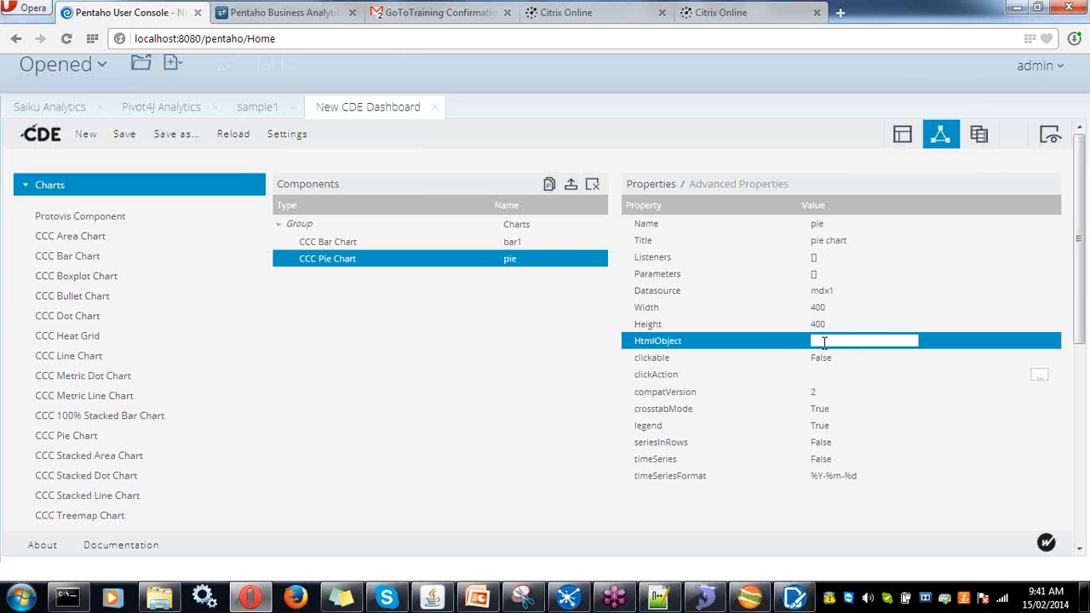
text(p)
click(823, 357)
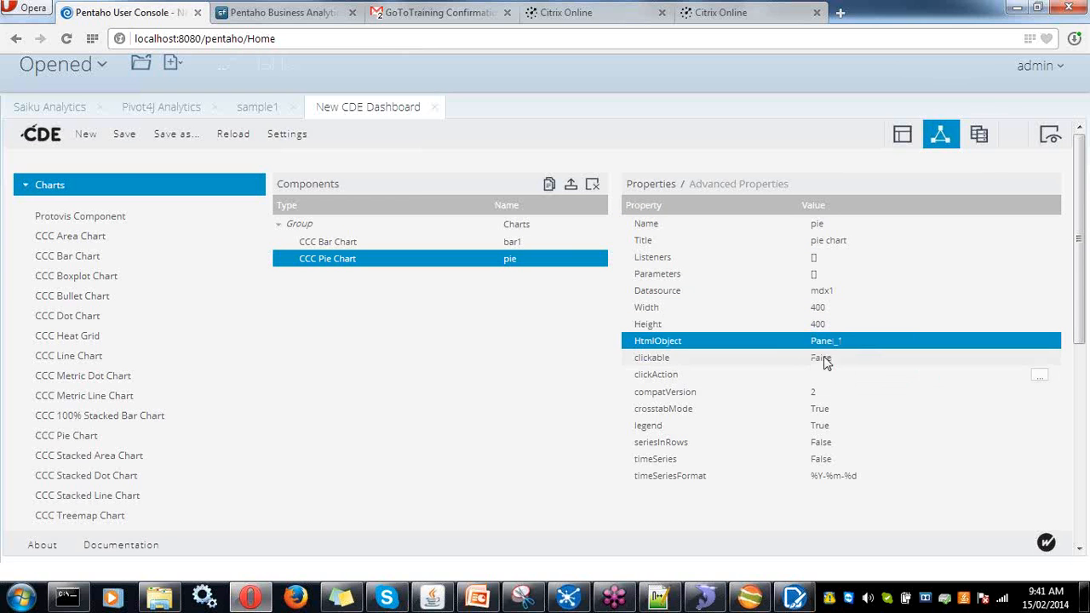
click(120, 136)
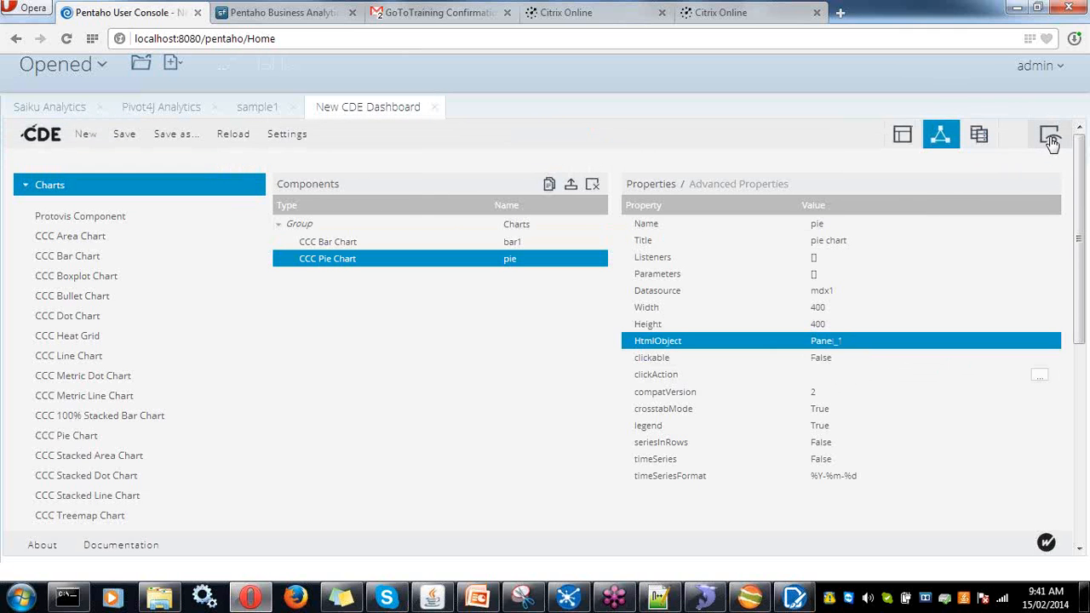
click(1050, 138)
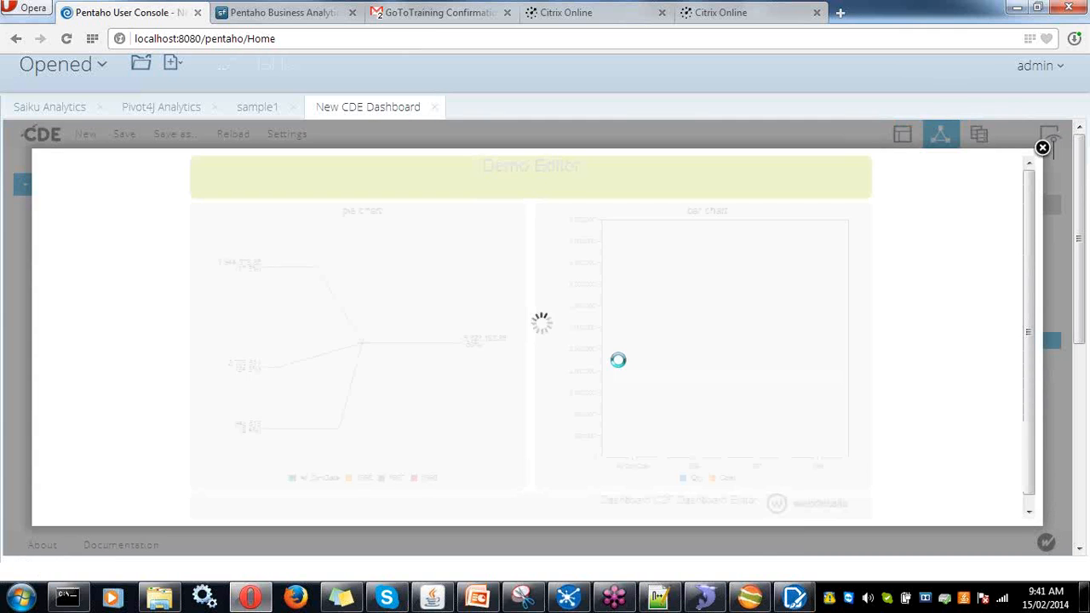